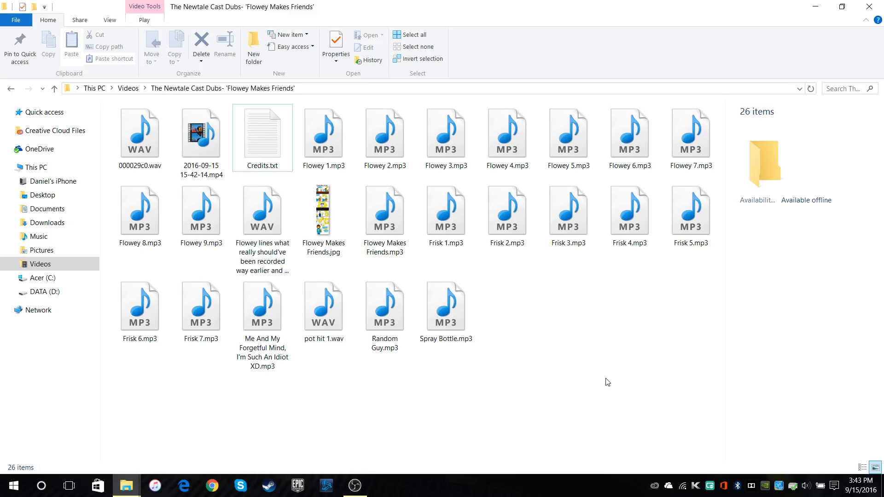
# Step: Open Flowey Makes Friends.jpg in Photos, zooming and panning through the comic's panels
pyautogui.doubleClick(329, 212)
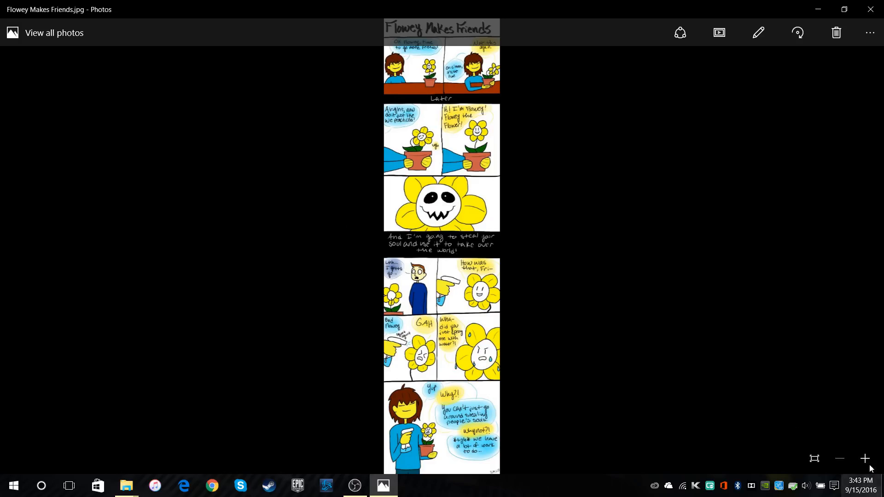
pyautogui.click(865, 459)
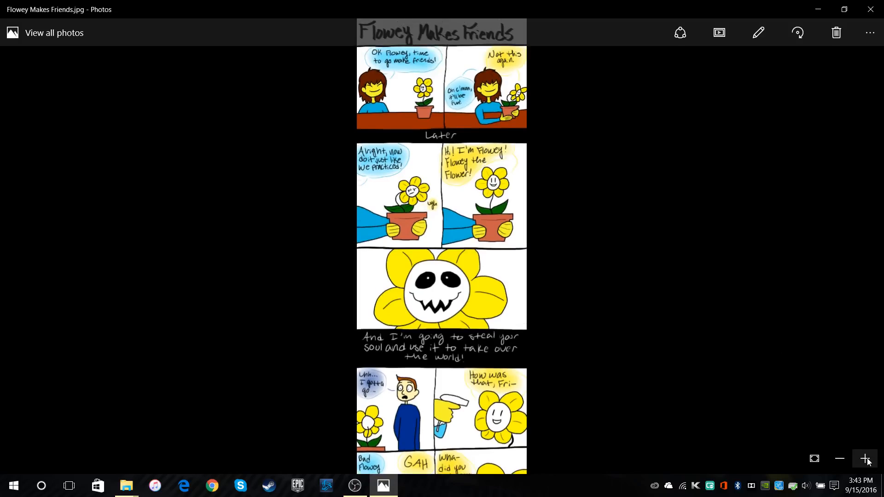
pyautogui.moveTo(846, 413); pyautogui.dragTo(647, 412)
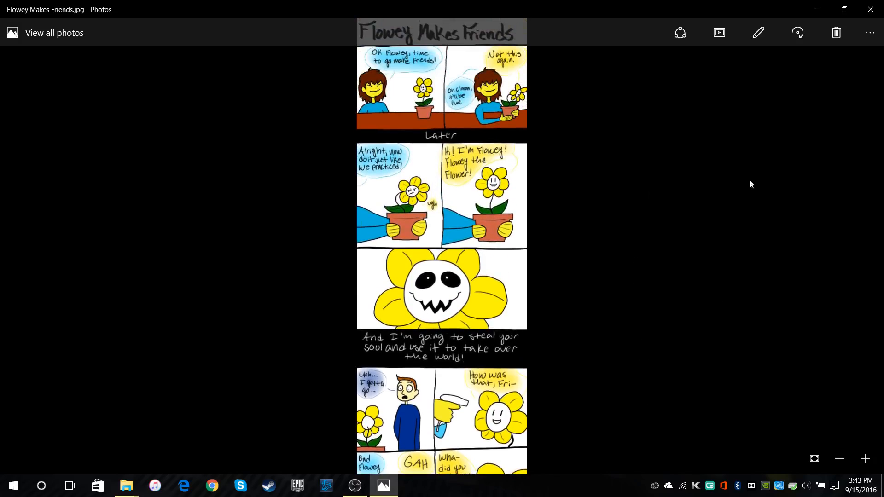
pyautogui.click(865, 458)
pyautogui.scroll(-8, 716, 324)
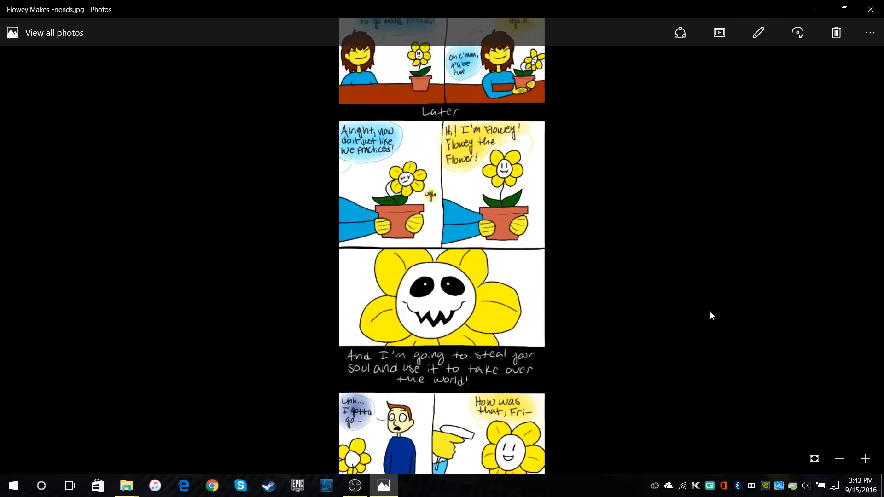
pyautogui.scroll(8, 374, 33)
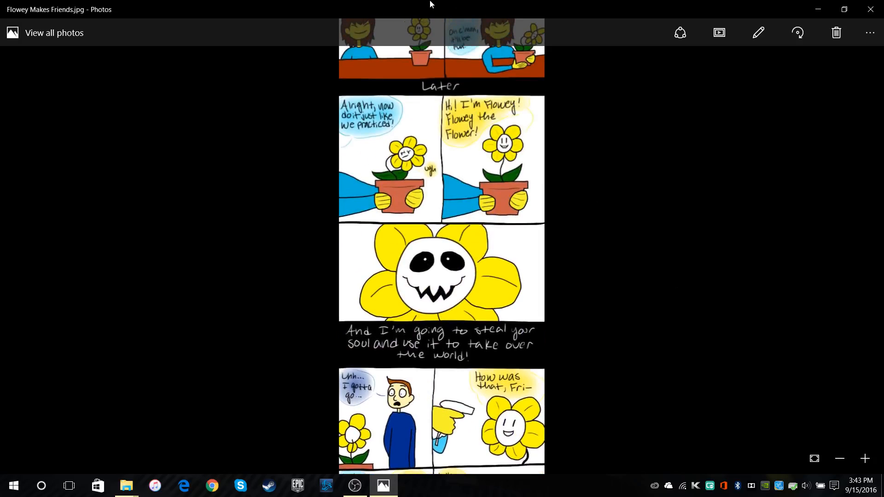
pyautogui.scroll(-6, 554, 318)
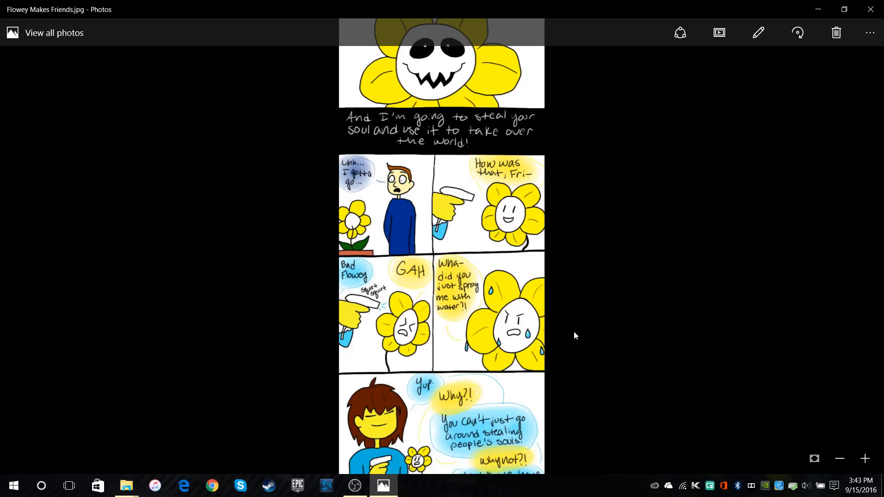
pyautogui.scroll(-2, 543, 305)
pyautogui.scroll(7, 488, 358)
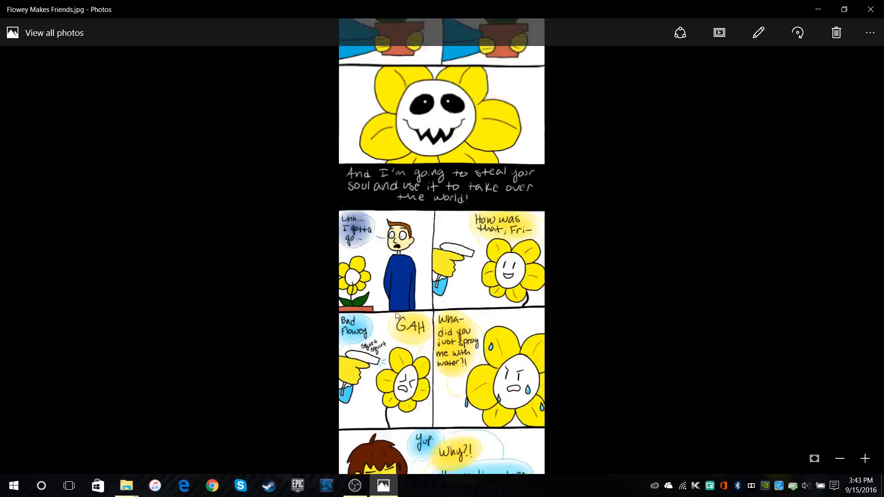
pyautogui.scroll(1, 488, 358)
pyautogui.scroll(-7, 330, 157)
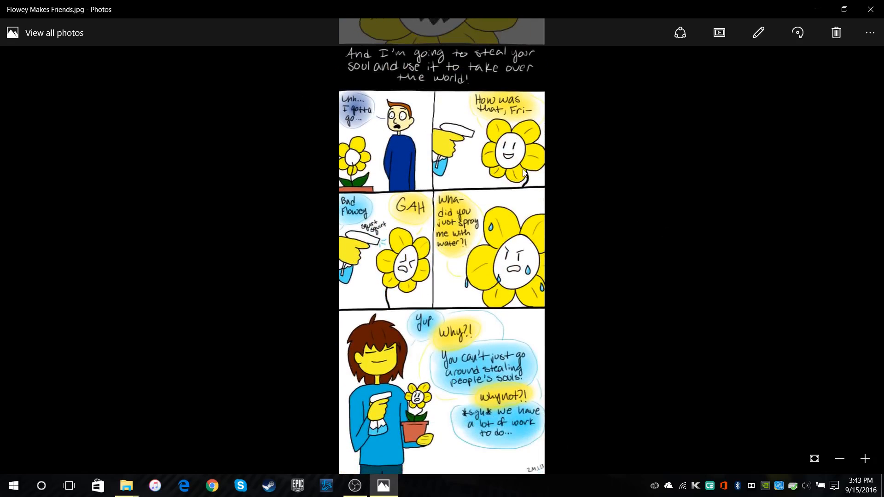
pyautogui.scroll(8, 432, 284)
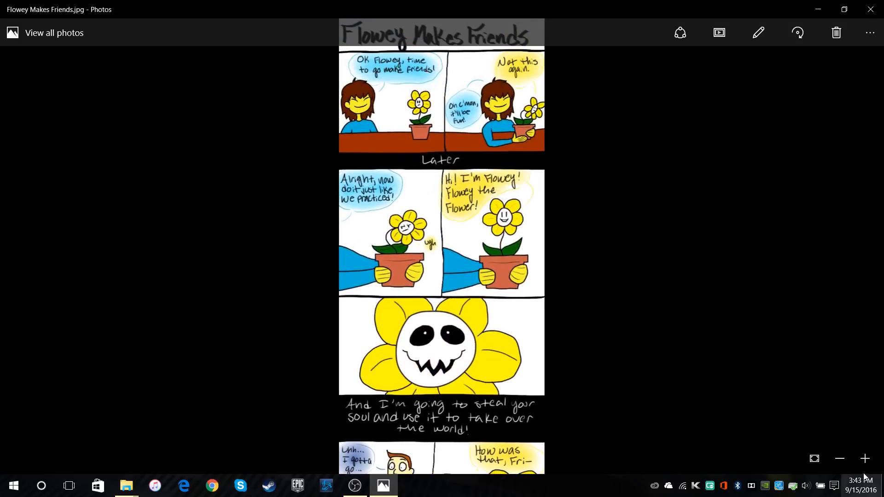
# Step: Reopen the comic maximized and zoomed on its top, then minimize Photos and play Frisk 1.mp3
pyautogui.moveTo(441, 7); pyautogui.dragTo(396, 30)
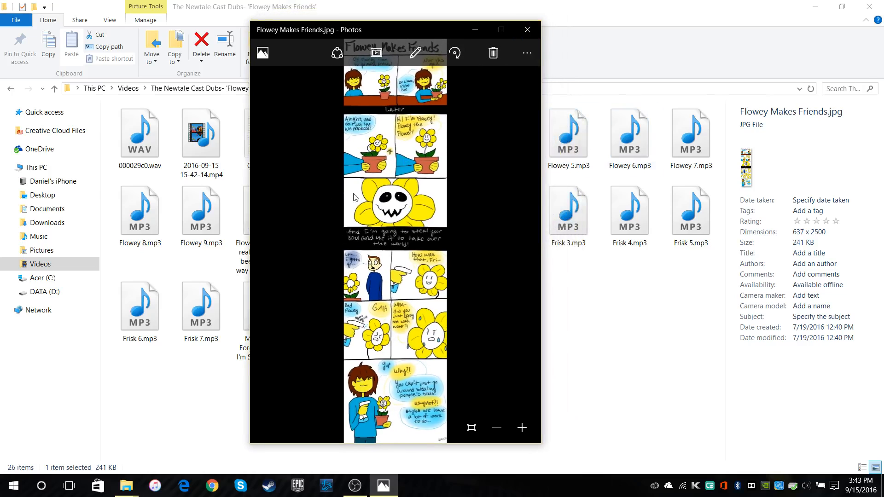
pyautogui.click(527, 30)
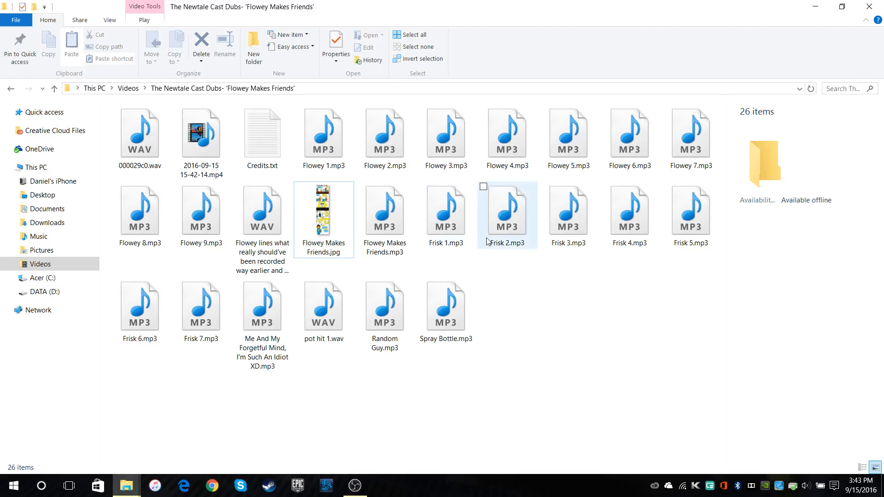
pyautogui.doubleClick(323, 212)
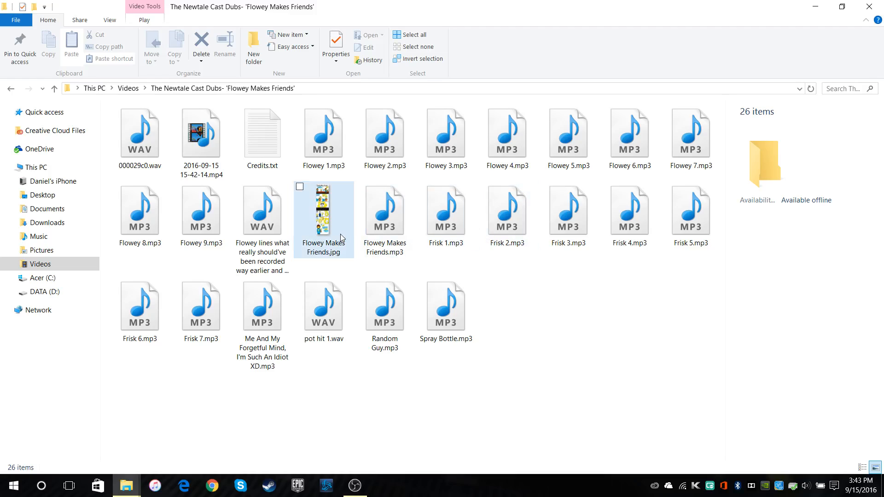
pyautogui.click(515, 432)
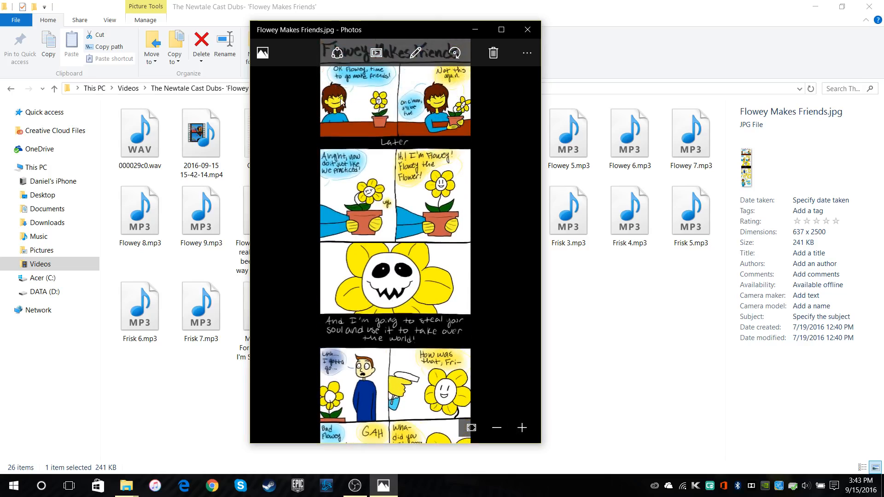
pyautogui.click(501, 32)
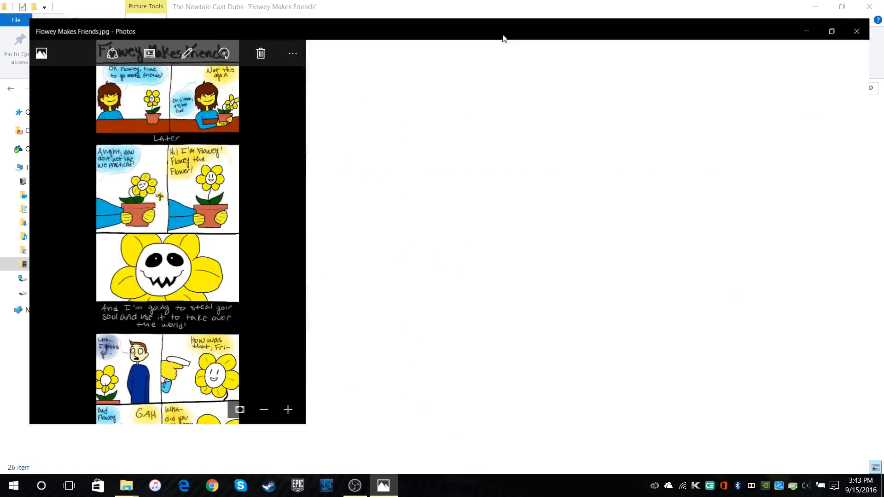
pyautogui.click(858, 466)
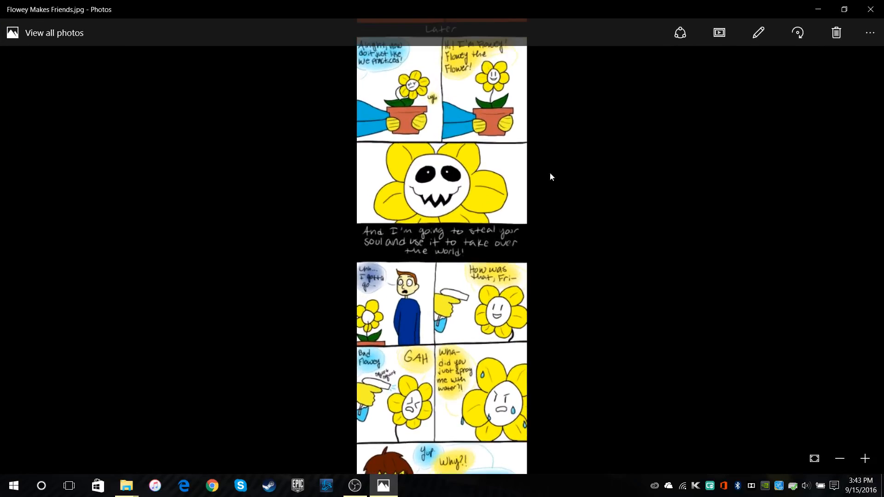
pyautogui.moveTo(516, 141); pyautogui.dragTo(494, 248)
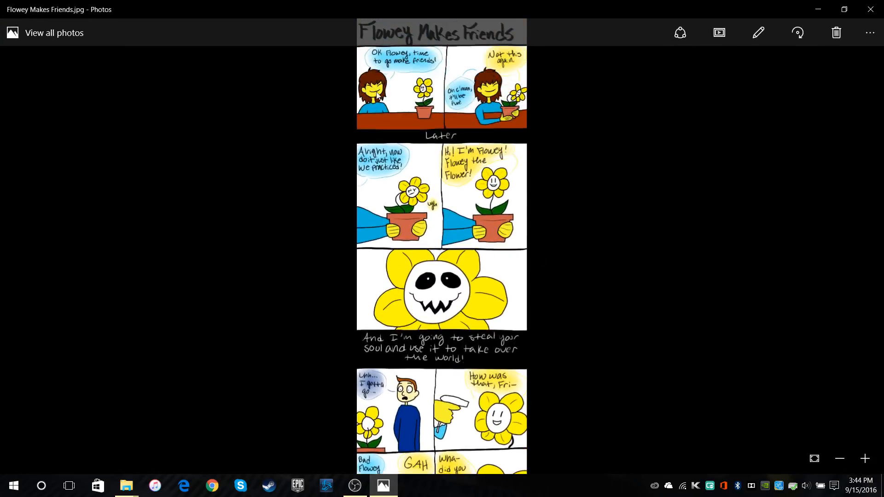
pyautogui.click(817, 9)
pyautogui.doubleClick(447, 229)
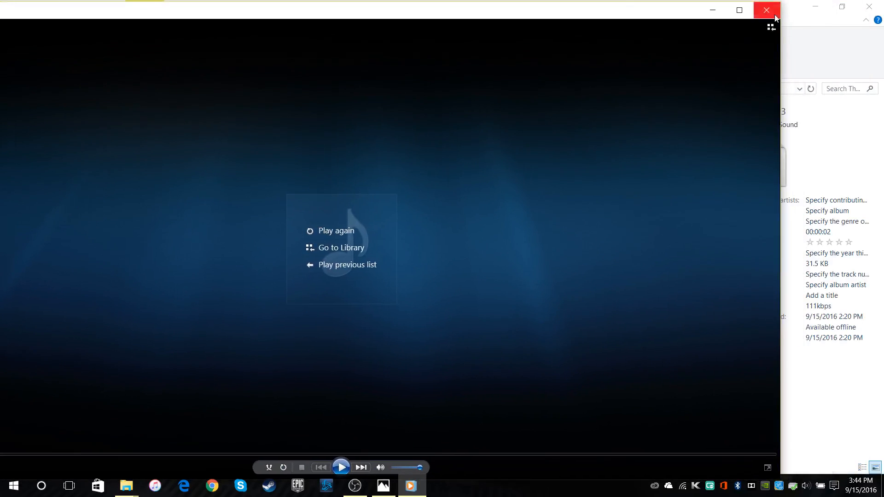
# Step: After Frisk 1 finishes, play Flowey 1.mp3 from its context menu, then close Windows Media Player
pyautogui.click(763, 8)
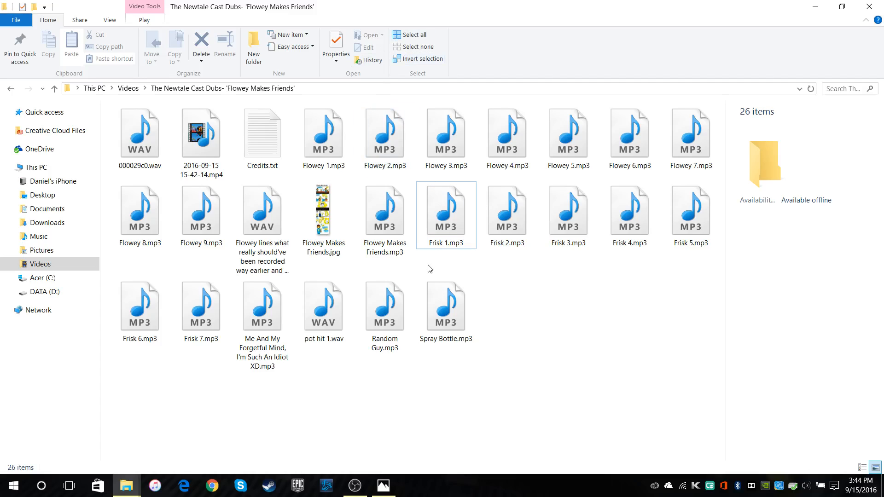
pyautogui.rightClick(329, 141)
pyautogui.click(330, 144)
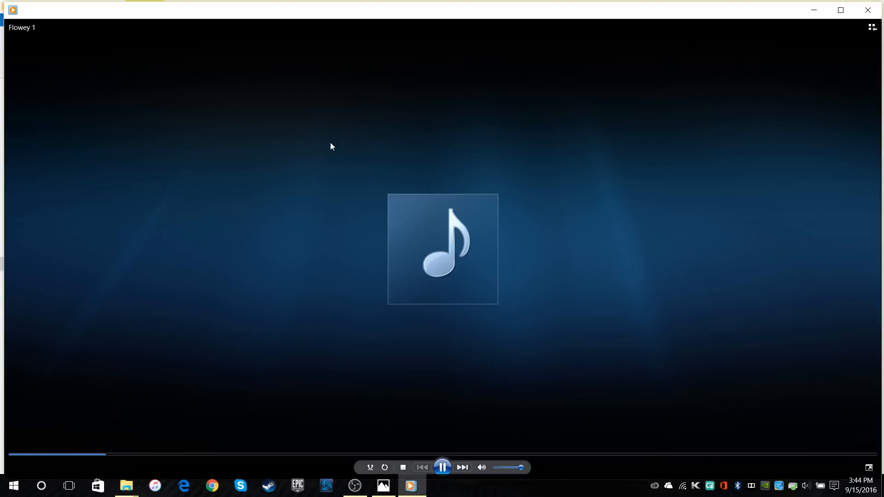
pyautogui.click(867, 9)
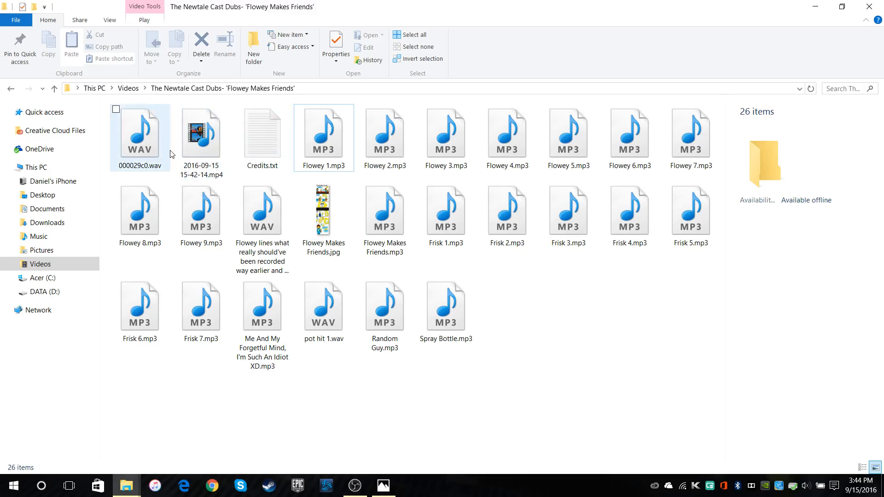
# Step: In the Flowey Makes Friends folder, play 000029c0.wav, then close the media player
pyautogui.moveTo(127, 485)
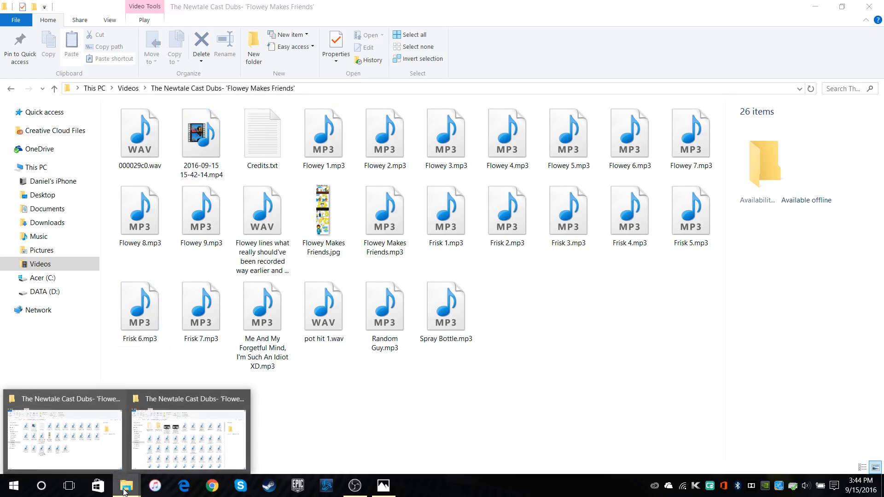
pyautogui.click(188, 433)
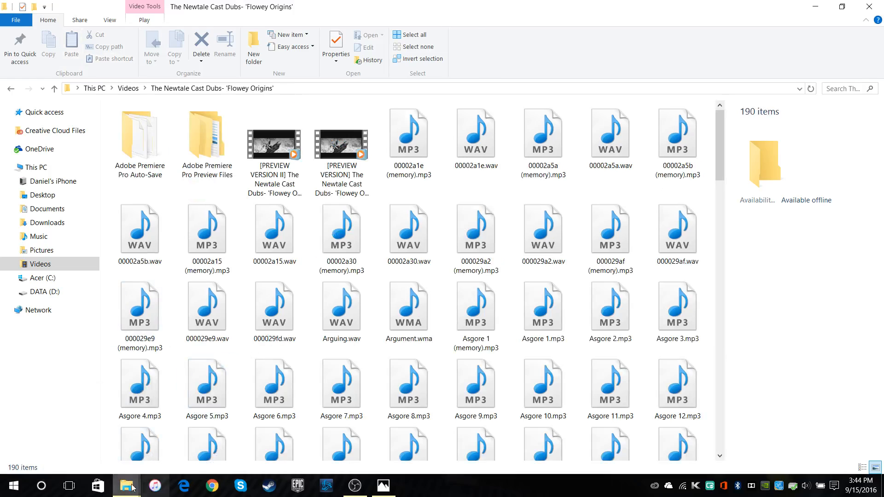
pyautogui.click(211, 405)
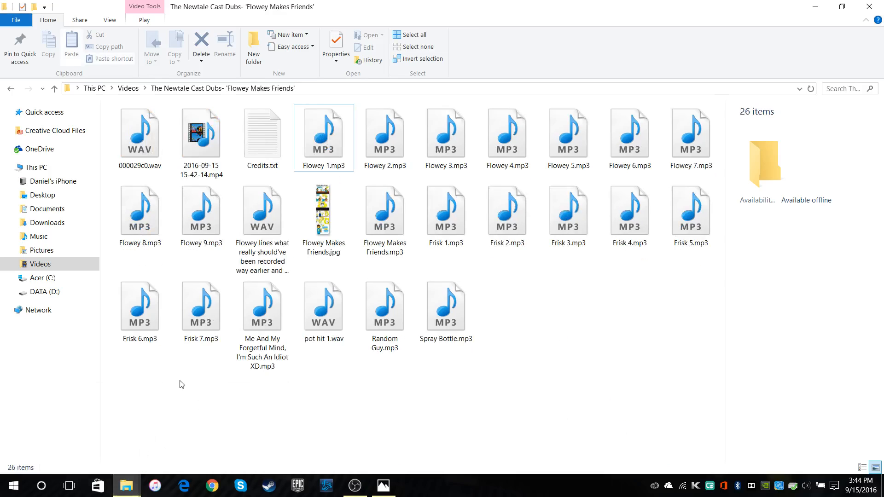
pyautogui.click(151, 146)
pyautogui.rightClick(159, 143)
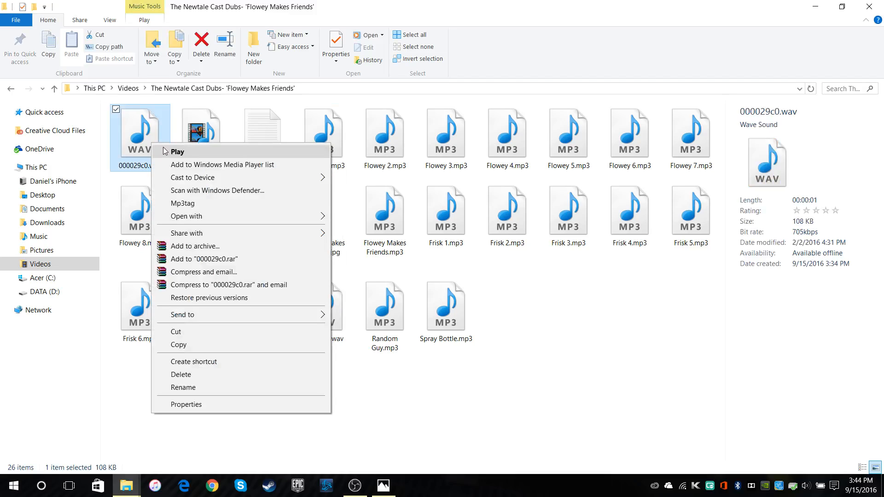
pyautogui.click(177, 151)
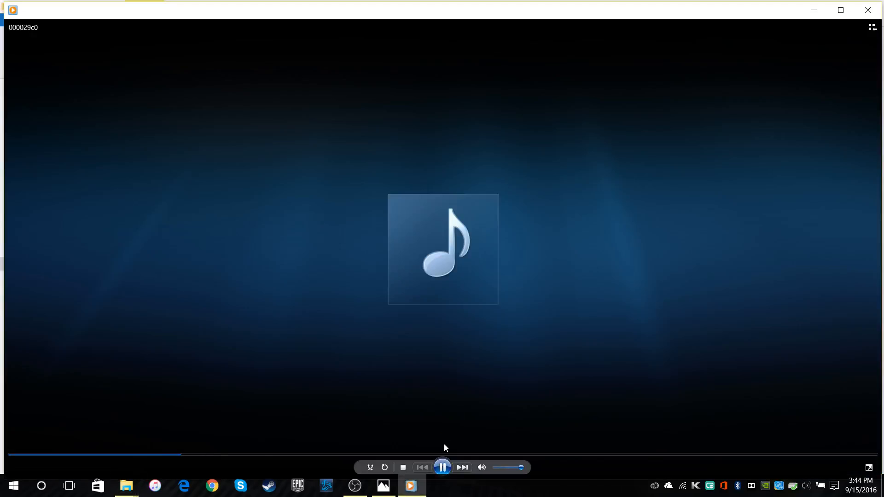
pyautogui.moveTo(373, 13); pyautogui.dragTo(245, 54)
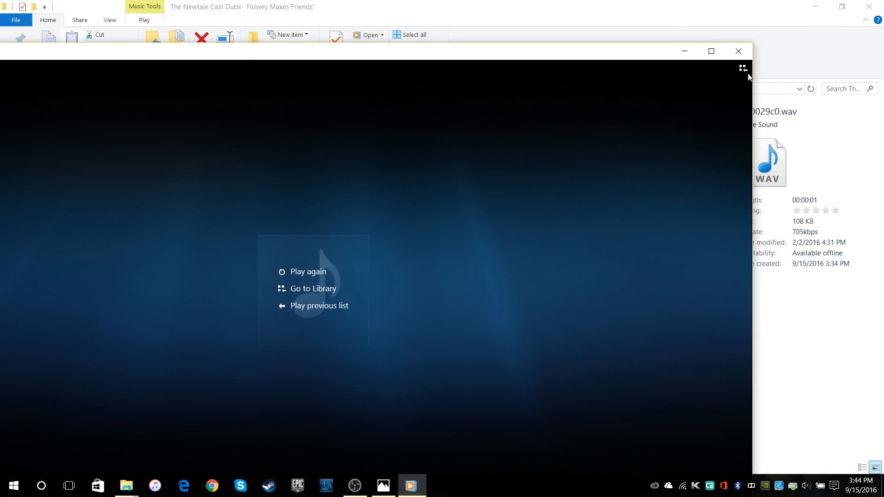
pyautogui.click(740, 51)
# Step: Restore the Photos comic viewer, close it, and clear the folder's file selection
pyautogui.click(383, 486)
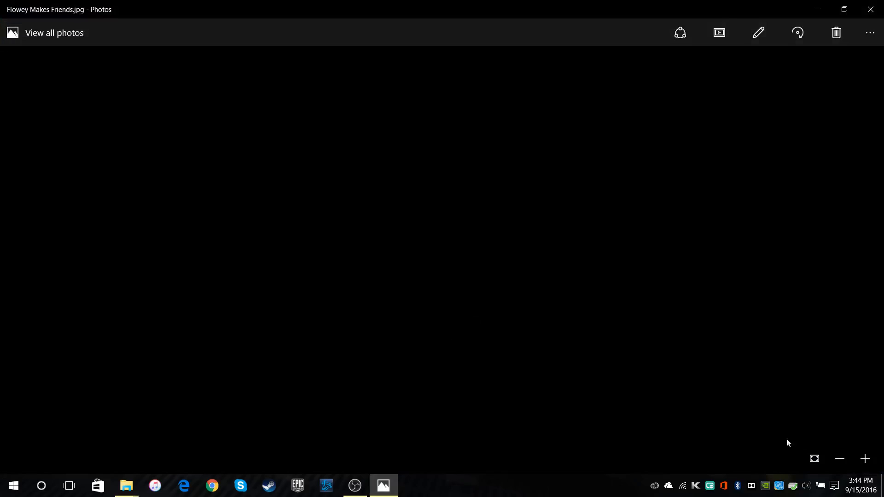
pyautogui.doubleClick(267, 4)
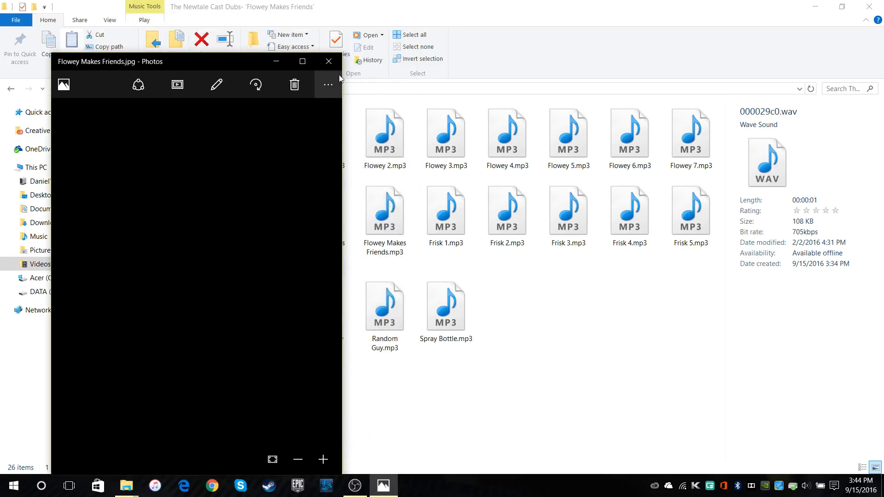
pyautogui.click(329, 61)
pyautogui.click(643, 314)
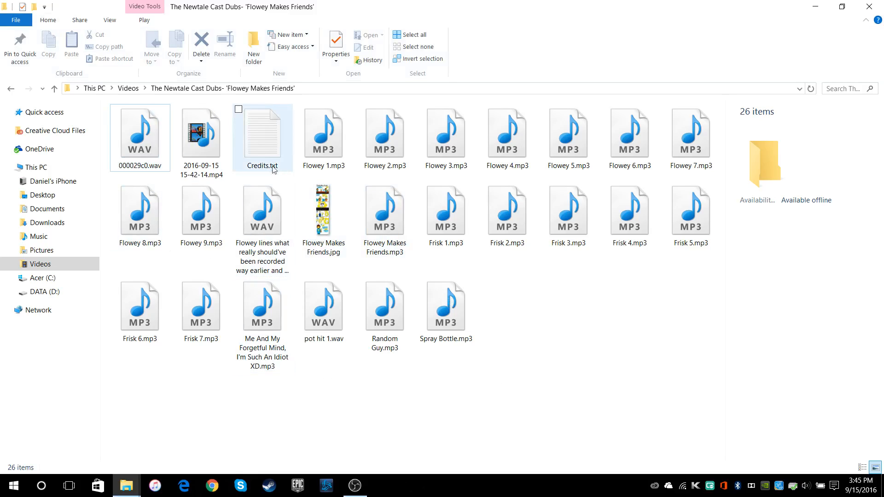
pyautogui.doubleClick(260, 152)
pyautogui.click(289, 59)
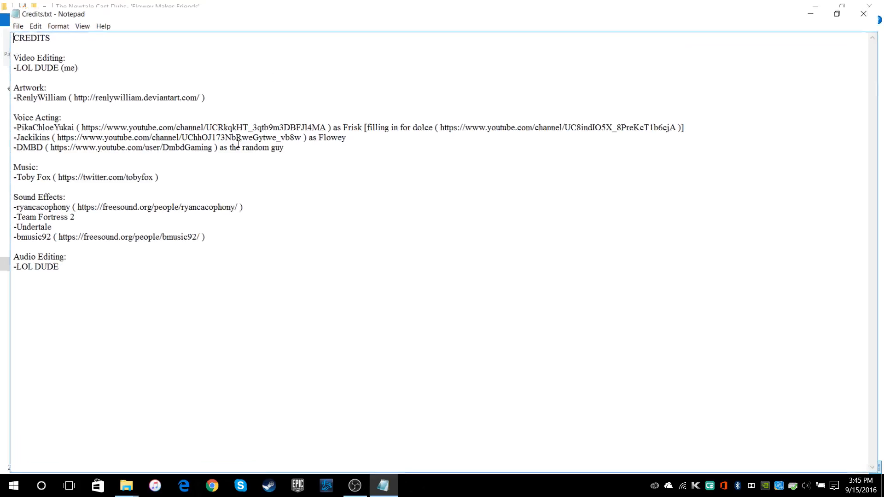
pyautogui.moveTo(44, 235)
pyautogui.mouseDown()
pyautogui.moveTo(63, 235)
pyautogui.moveTo(45, 235)
pyautogui.mouseUp()
pyautogui.click(51, 235)
pyautogui.click(45, 236)
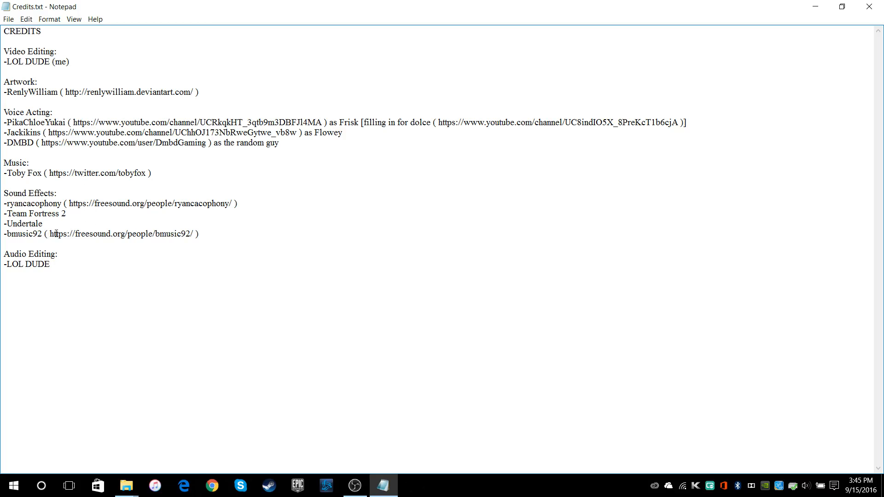
pyautogui.moveTo(219, 235); pyautogui.dragTo(3, 202)
pyautogui.click(158, 226)
pyautogui.doubleClick(177, 5)
pyautogui.moveTo(173, 12); pyautogui.dragTo(112, 78)
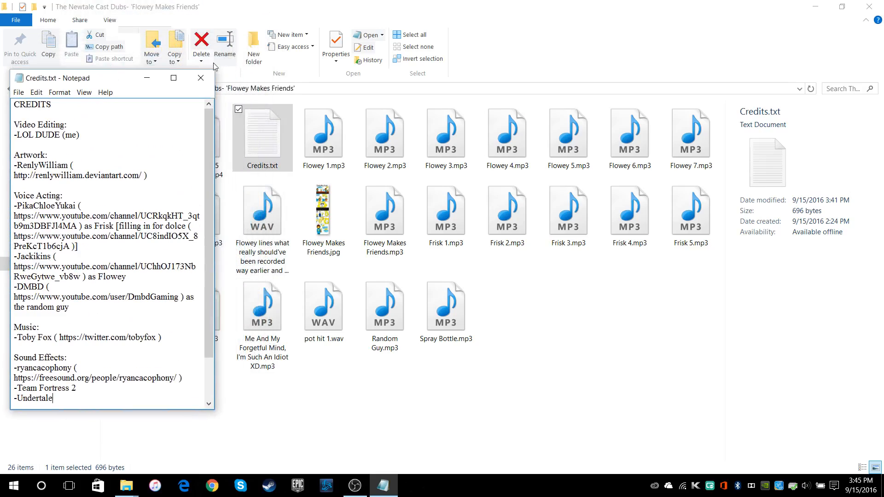
pyautogui.click(195, 83)
pyautogui.click(582, 322)
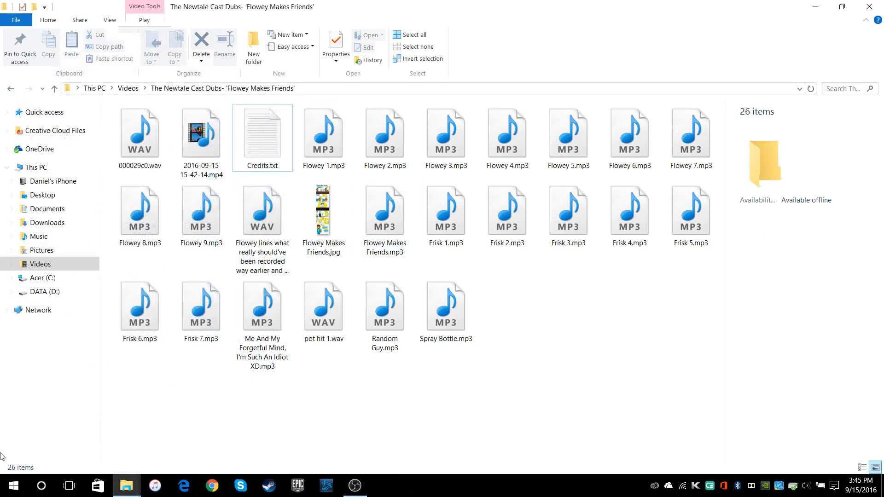
# Step: Launch Adobe Premiere Pro from the Start search
pyautogui.click(2, 494)
pyautogui.write('premie')
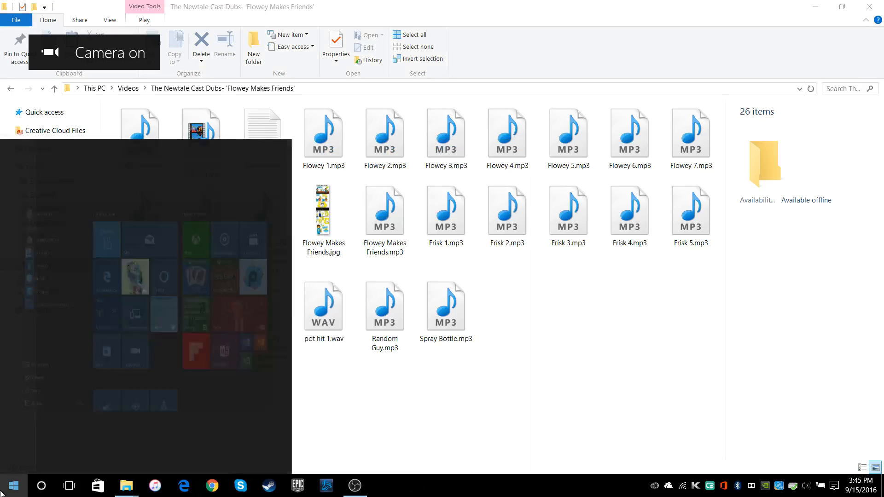
pyautogui.write('re')
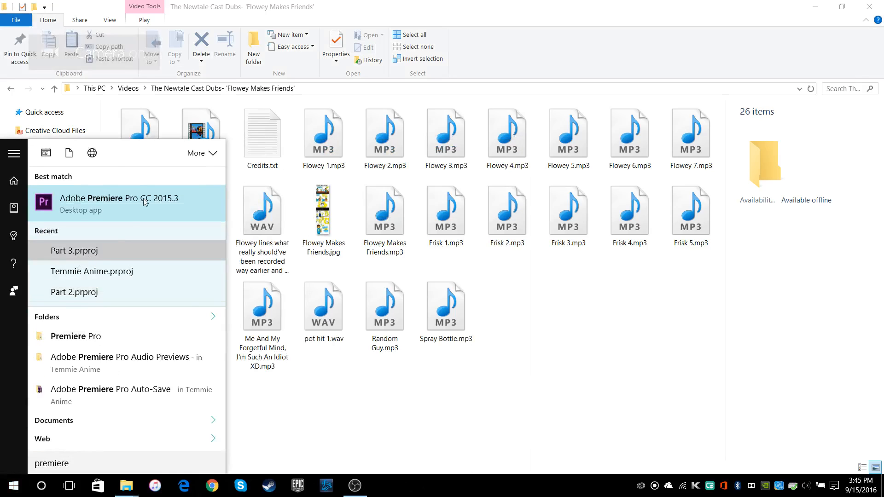
pyautogui.click(143, 199)
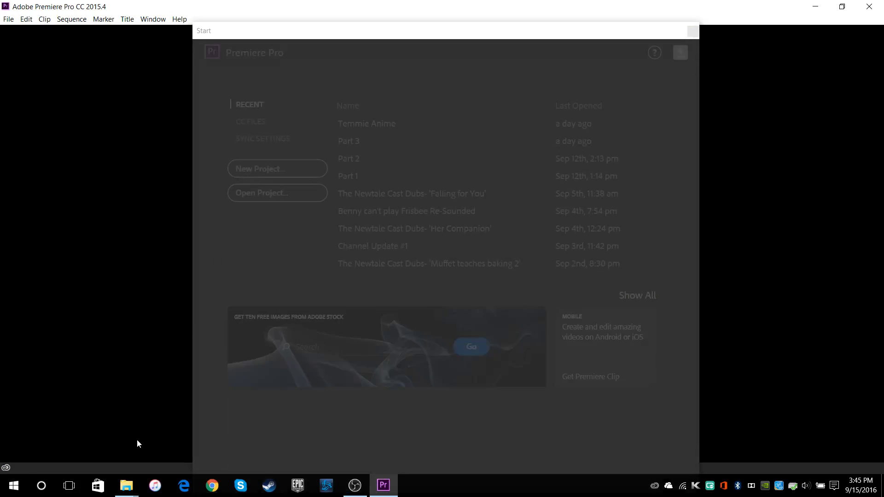
# Step: Start a new project saved in Videos > Flowey Makes Friends
pyautogui.moveTo(128, 485)
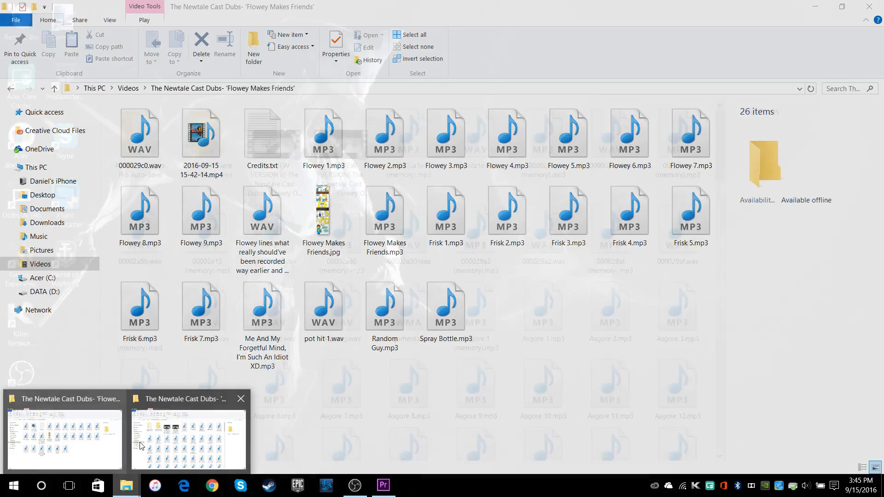
pyautogui.click(118, 442)
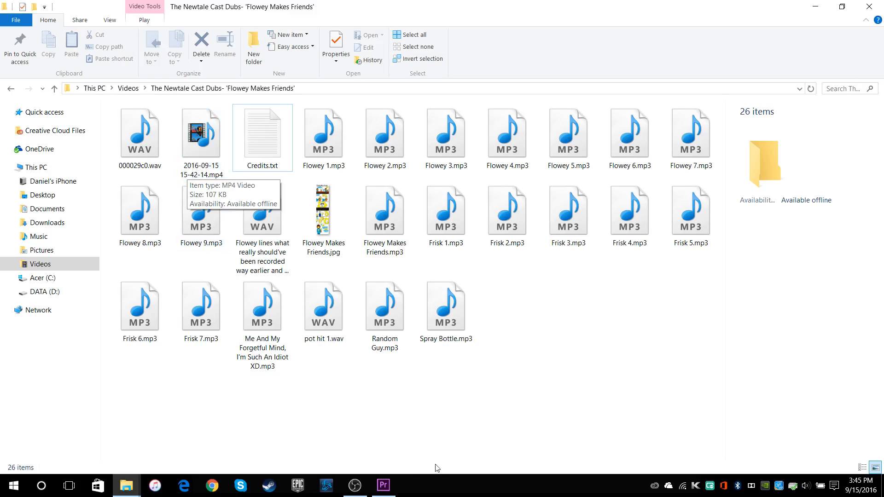
pyautogui.click(389, 486)
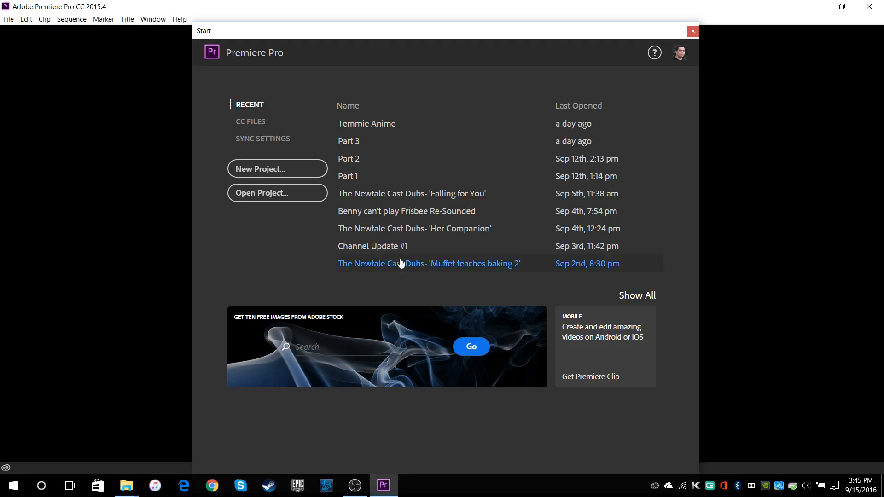
pyautogui.click(279, 169)
pyautogui.click(564, 109)
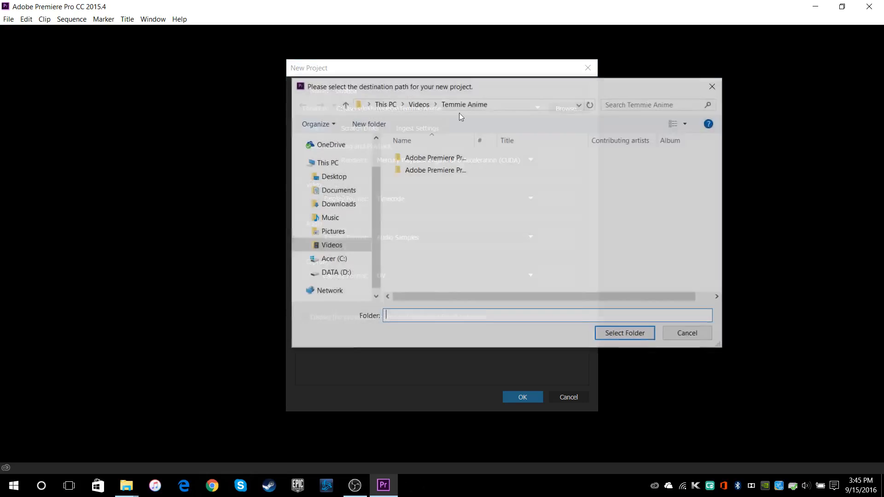
pyautogui.click(418, 105)
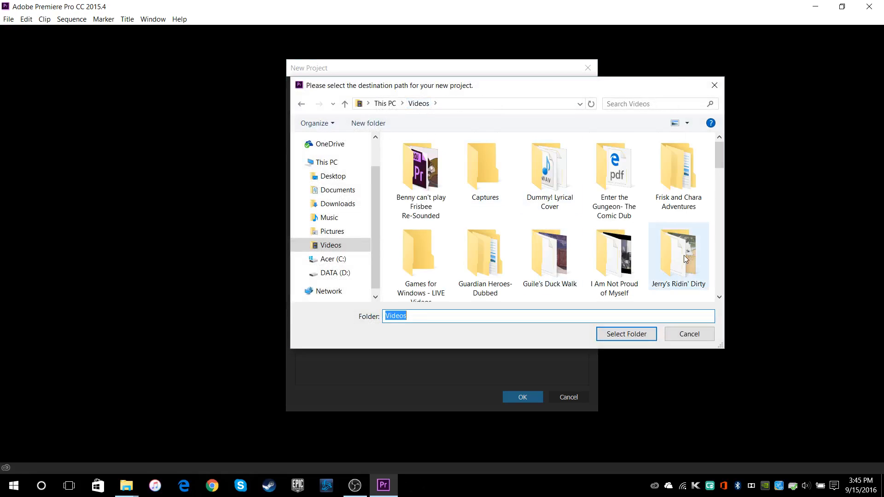
pyautogui.scroll(-10, 719, 302)
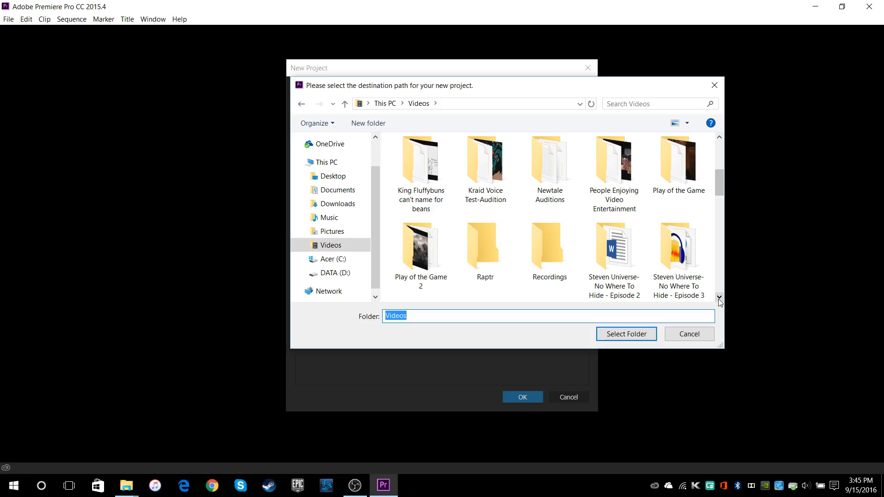
pyautogui.click(545, 249)
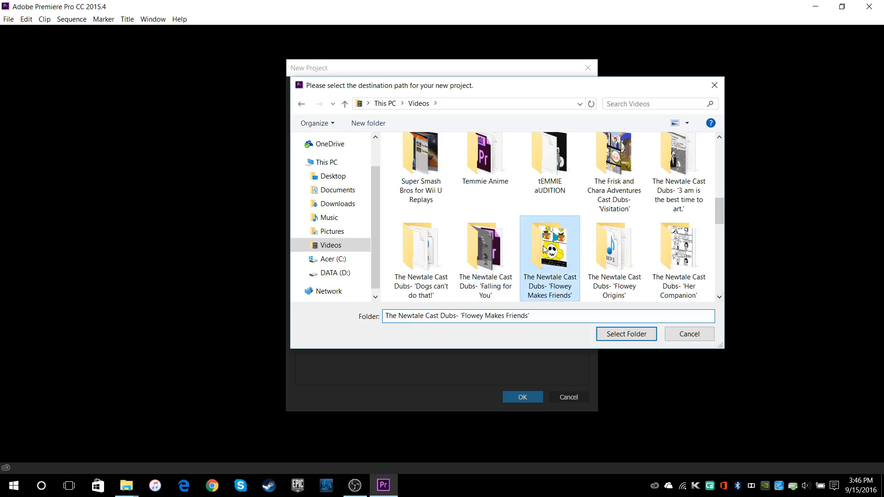
pyautogui.click(635, 339)
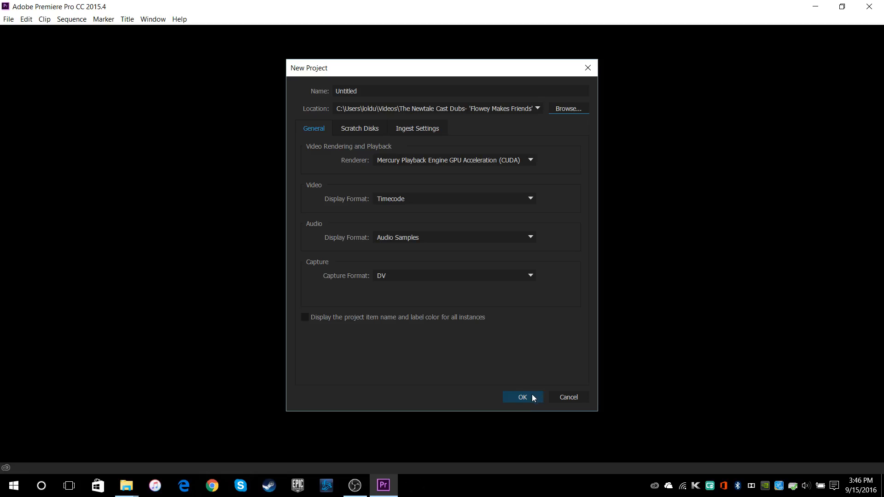
# Step: Copy the folder's name into the project name field and create the project
pyautogui.click(403, 90)
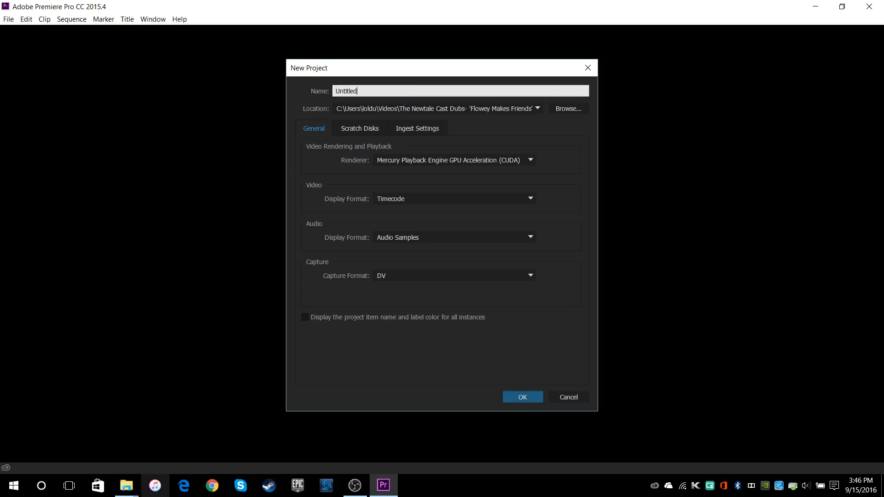
pyautogui.click(126, 485)
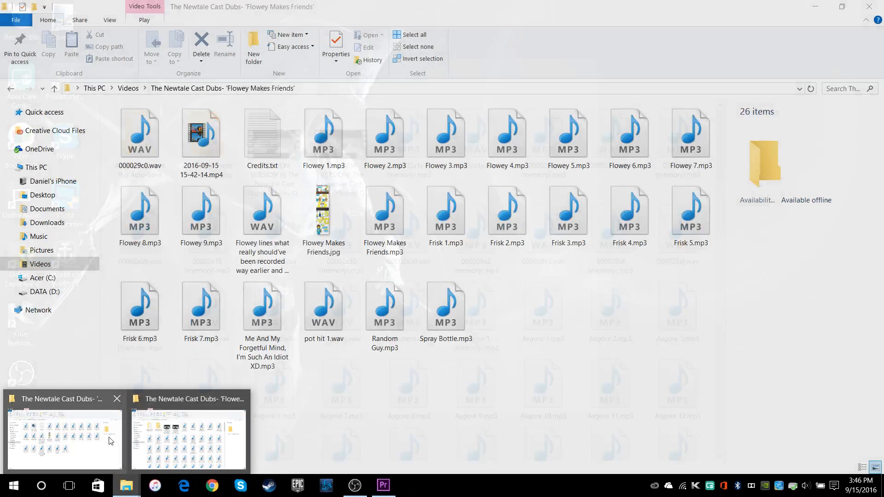
pyautogui.click(111, 441)
pyautogui.click(128, 89)
pyautogui.rightClick(151, 405)
pyautogui.click(159, 386)
pyautogui.doubleClick(156, 400)
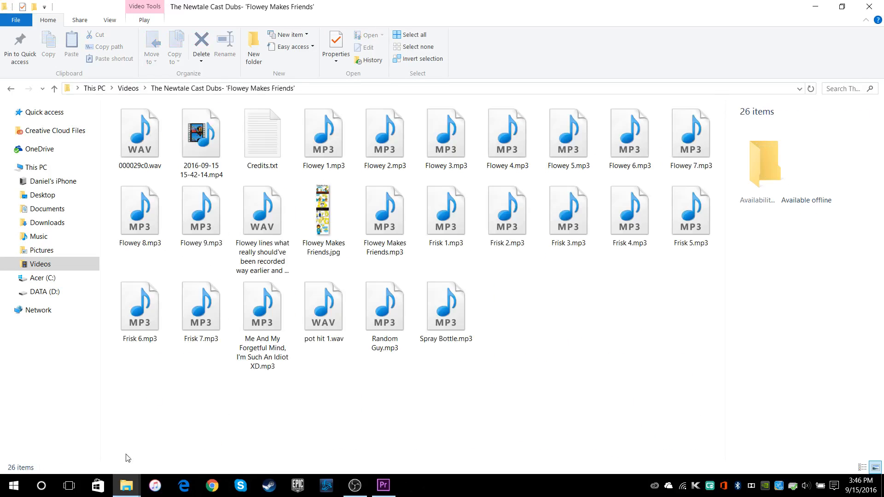
pyautogui.click(391, 490)
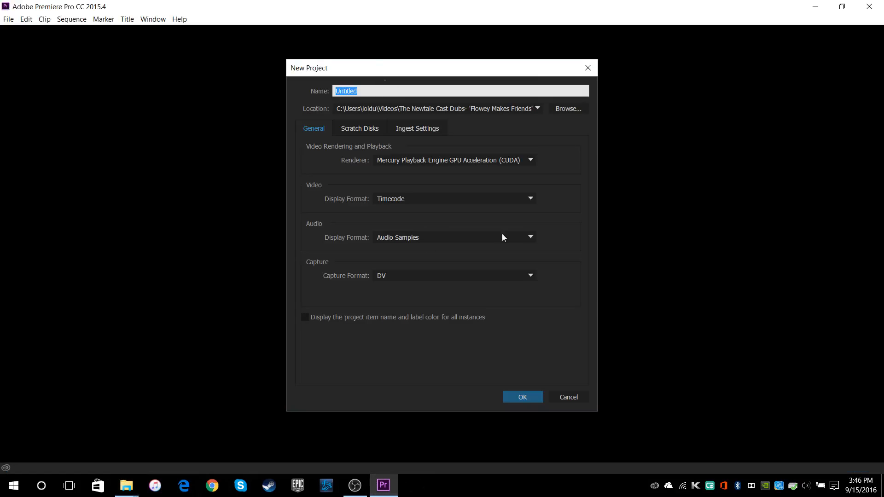
pyautogui.click(527, 399)
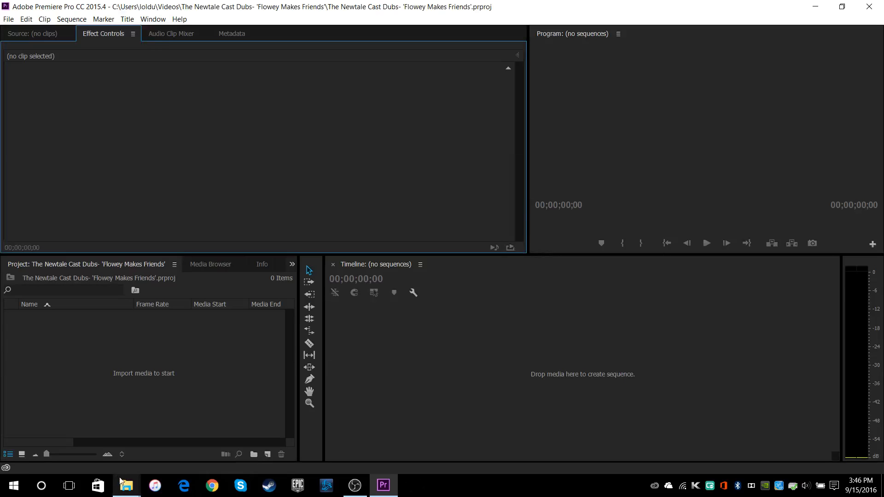
# Step: Try several file selections in the Flowey Makes Friends folder, then clear the selection
pyautogui.moveTo(126, 485)
pyautogui.click(104, 454)
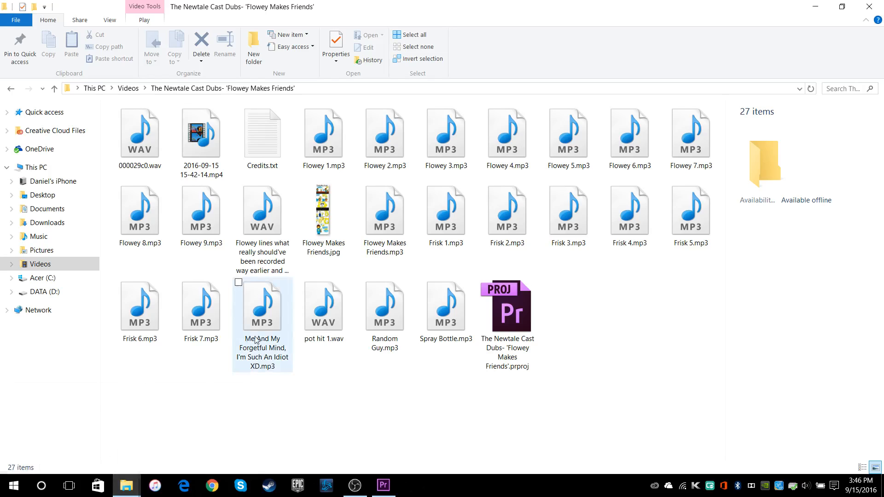
pyautogui.click(375, 313)
pyautogui.click(299, 283)
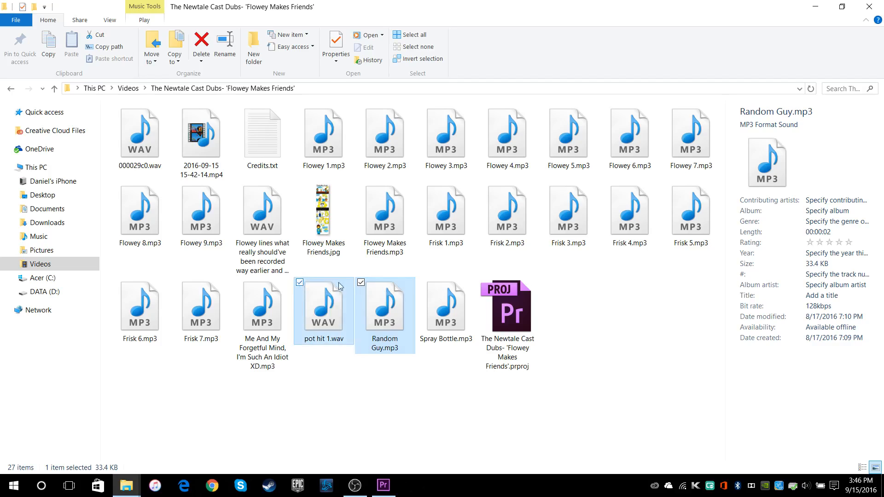
pyautogui.moveTo(697, 392); pyautogui.dragTo(110, 105)
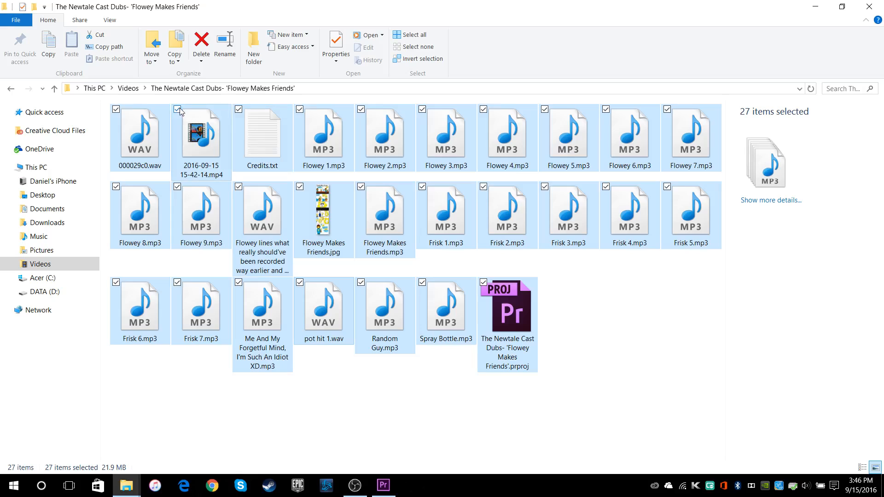
pyautogui.click(238, 109)
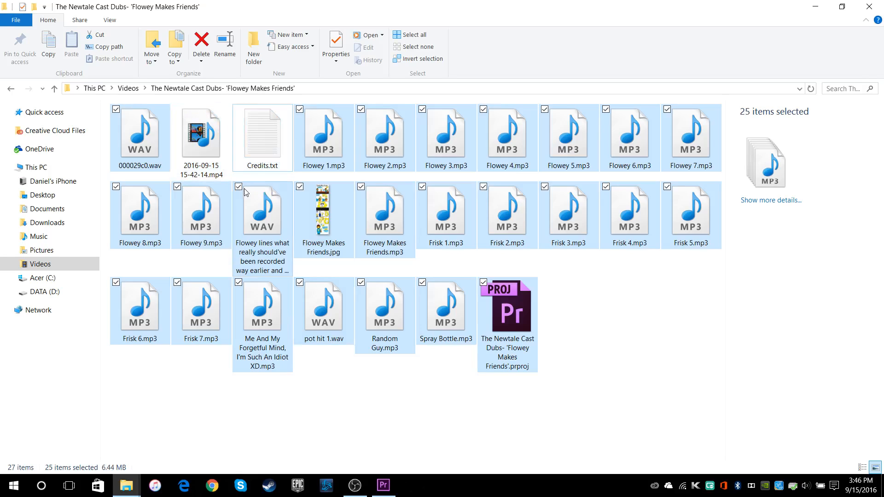
pyautogui.click(239, 186)
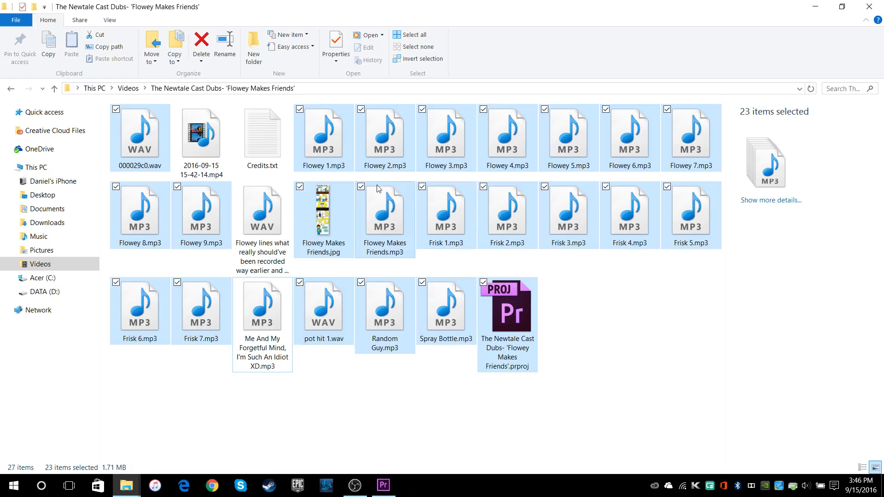
pyautogui.click(360, 186)
pyautogui.moveTo(386, 220); pyautogui.dragTo(340, 409)
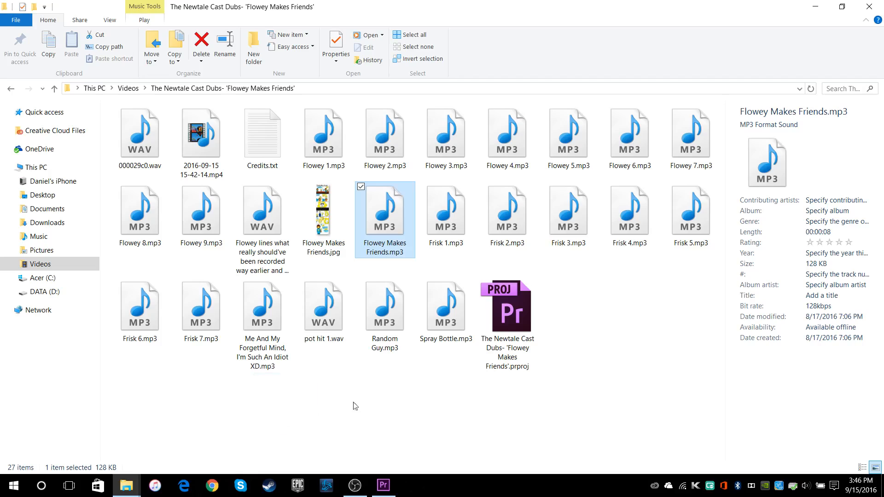
pyautogui.click(340, 409)
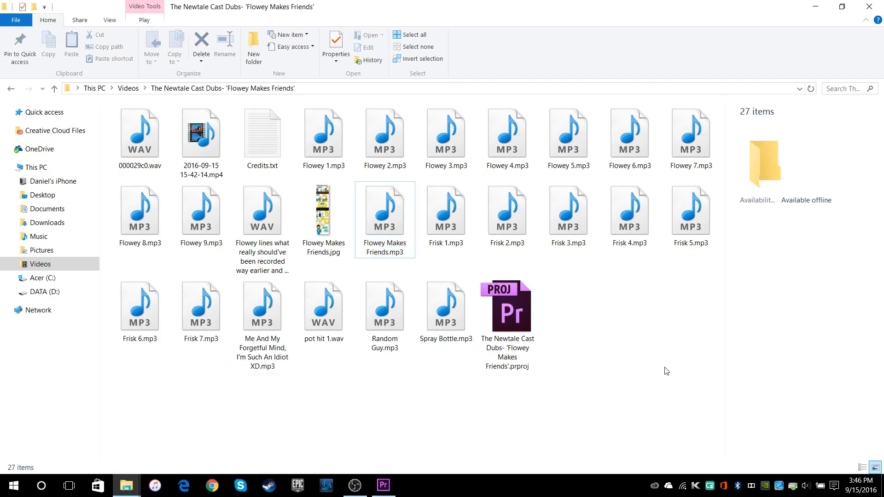
# Step: Select all files except the project, the mp4 and 'Me And My Forgetful Mind' mp3, and drag them into Premiere
pyautogui.hotkey('ctrl', 'a')
pyautogui.click(483, 282)
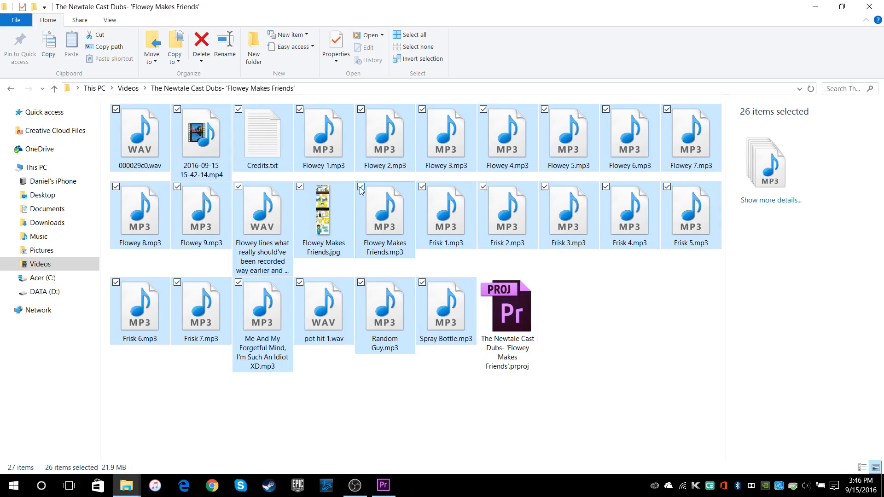
pyautogui.click(361, 187)
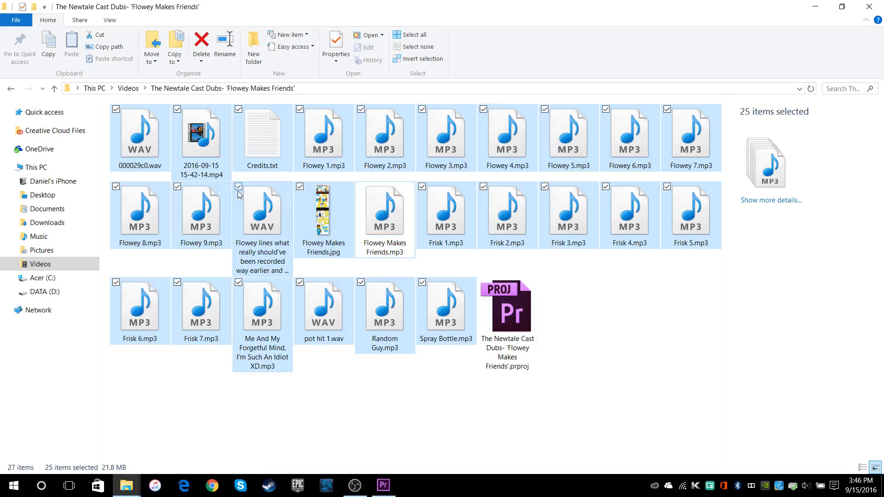
pyautogui.click(239, 283)
pyautogui.click(177, 110)
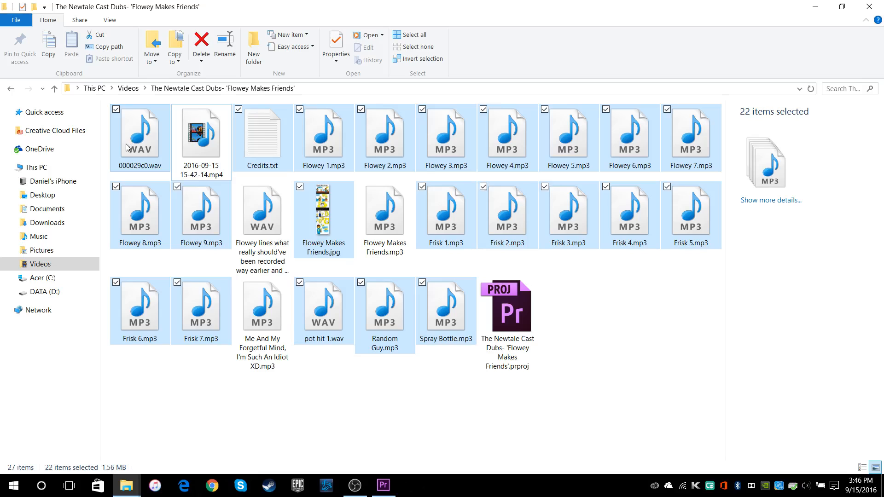
pyautogui.moveTo(375, 484); pyautogui.dragTo(147, 380)
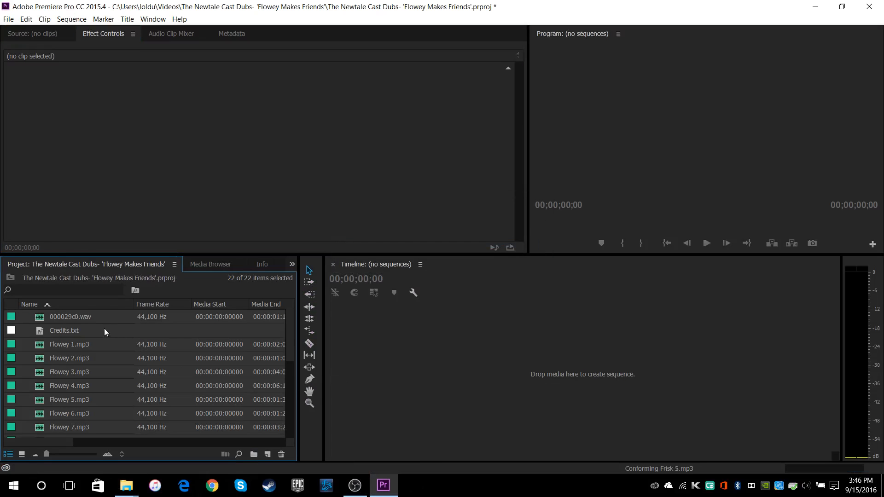
pyautogui.scroll(-3, 97, 324)
pyautogui.scroll(3, 85, 345)
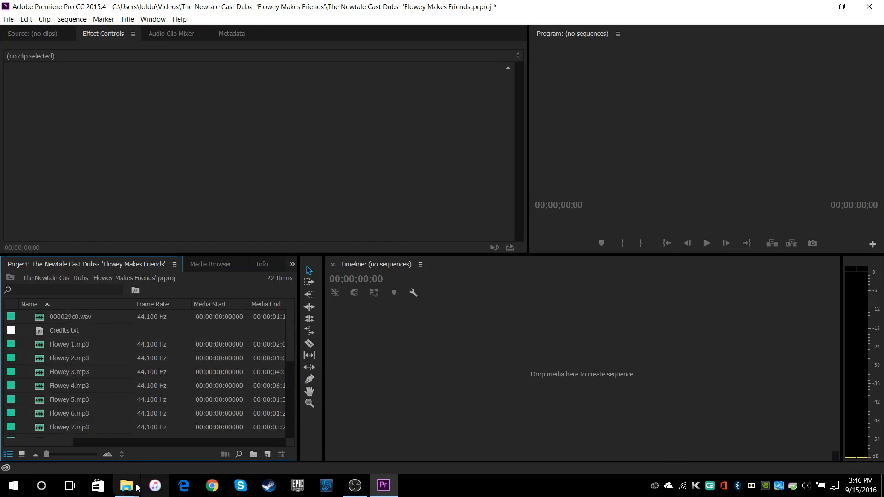
# Step: Preview taunt_clothes_swipe2.wav from Flowey Origins and drag it into the Premiere project
pyautogui.moveTo(136, 486)
pyautogui.click(184, 433)
pyautogui.scroll(-15, 408, 297)
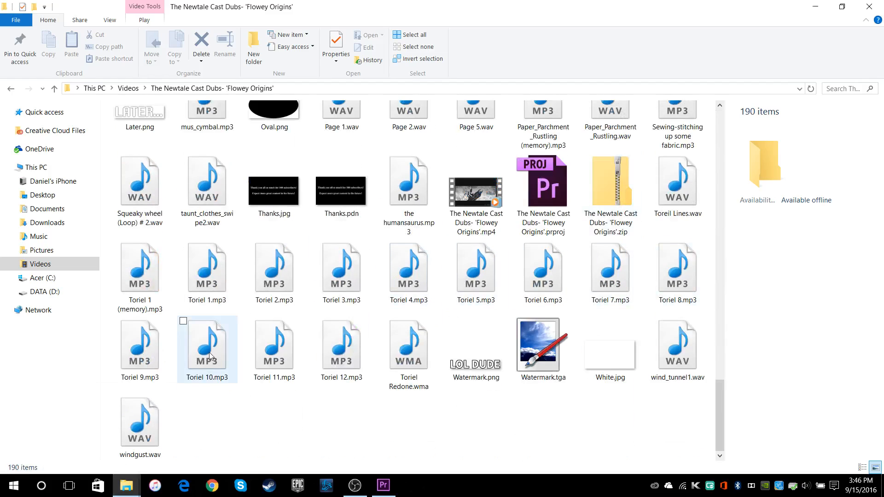
pyautogui.click(217, 194)
pyautogui.rightClick(217, 194)
pyautogui.click(239, 201)
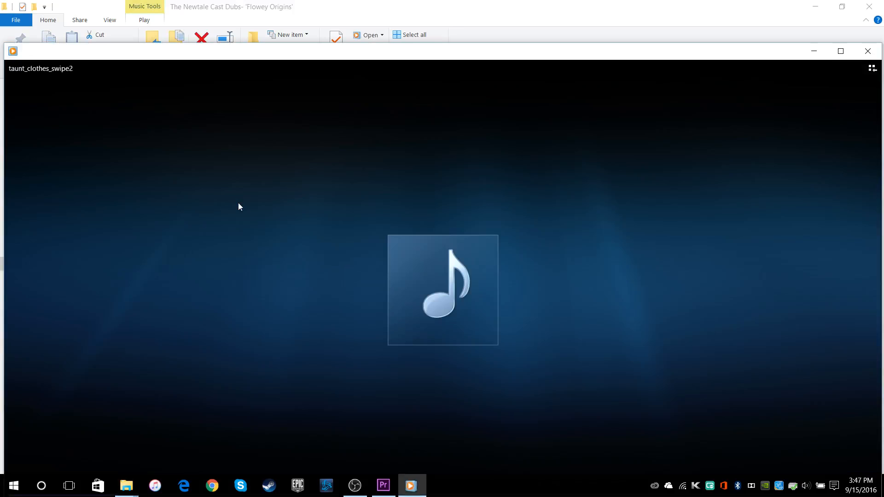
pyautogui.click(866, 58)
pyautogui.moveTo(215, 194); pyautogui.dragTo(107, 349)
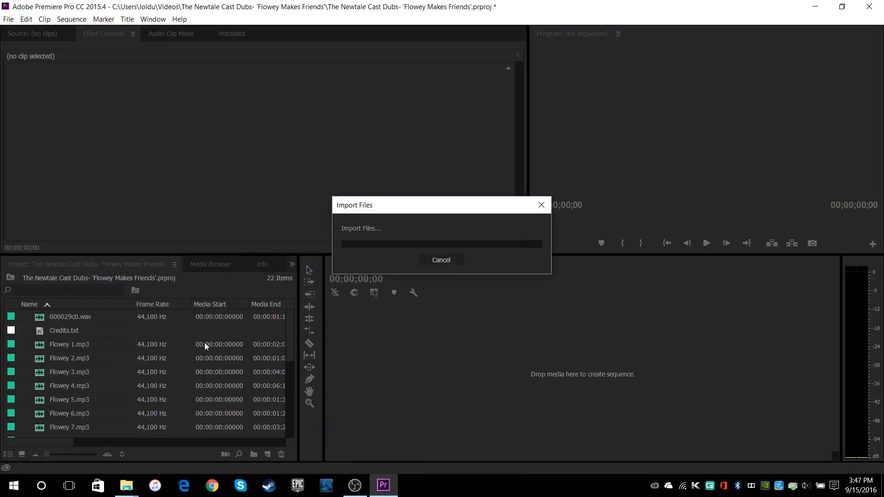
pyautogui.scroll(5, 112, 373)
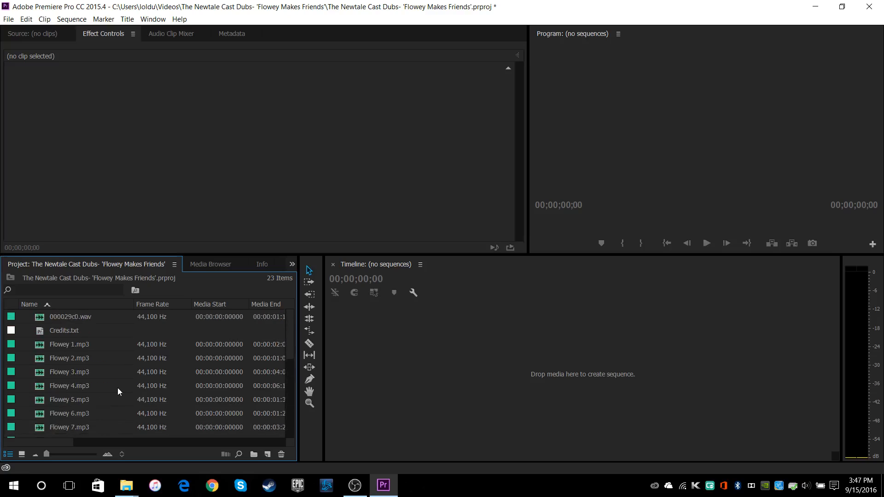
pyautogui.scroll(-3, 122, 378)
pyautogui.scroll(3, 107, 388)
# Step: Open Videos > The Proposal and drag Black.jpg into the Premiere project
pyautogui.moveTo(126, 484)
pyautogui.click(105, 448)
pyautogui.click(230, 394)
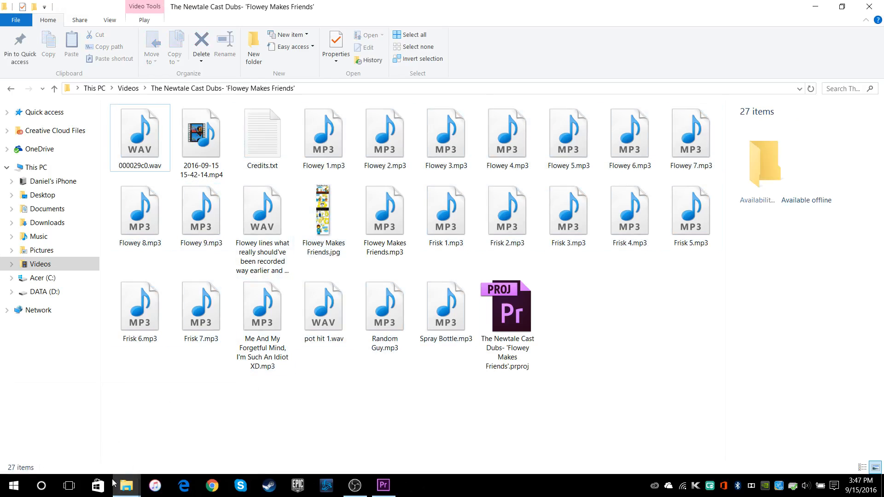
pyautogui.click(122, 483)
pyautogui.click(154, 442)
pyautogui.scroll(15, 174, 102)
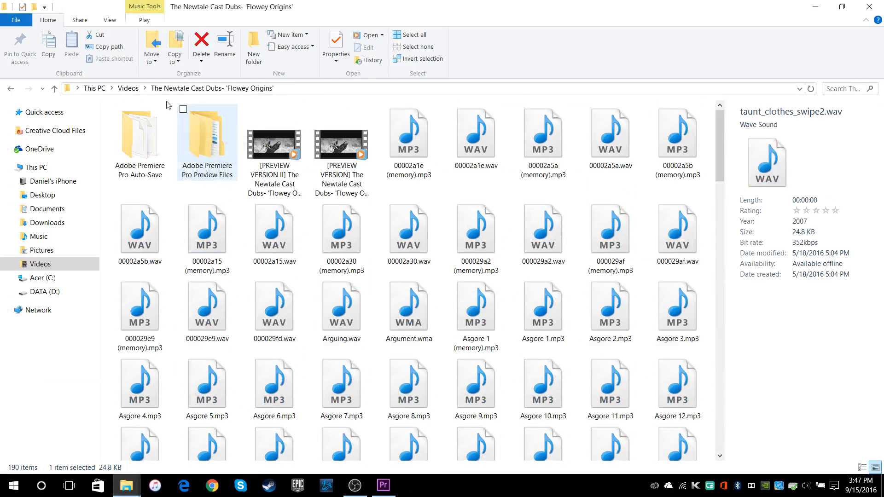
pyautogui.click(128, 87)
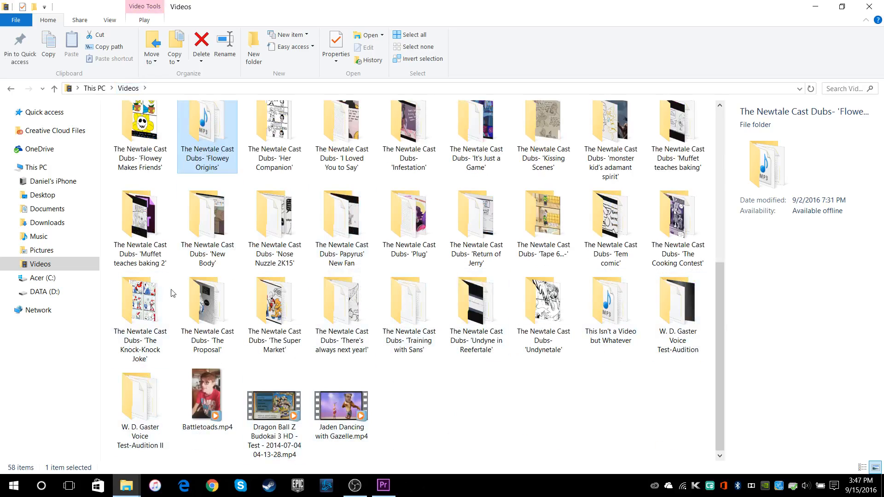
pyautogui.click(508, 393)
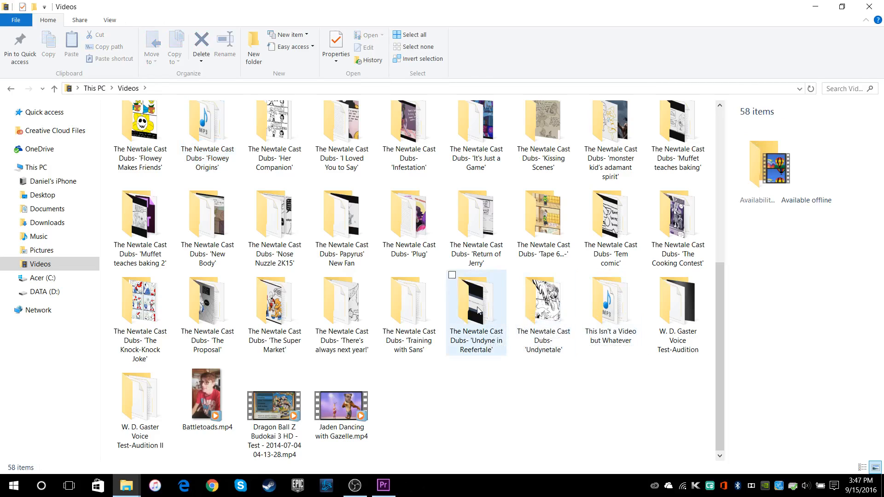
pyautogui.doubleClick(208, 302)
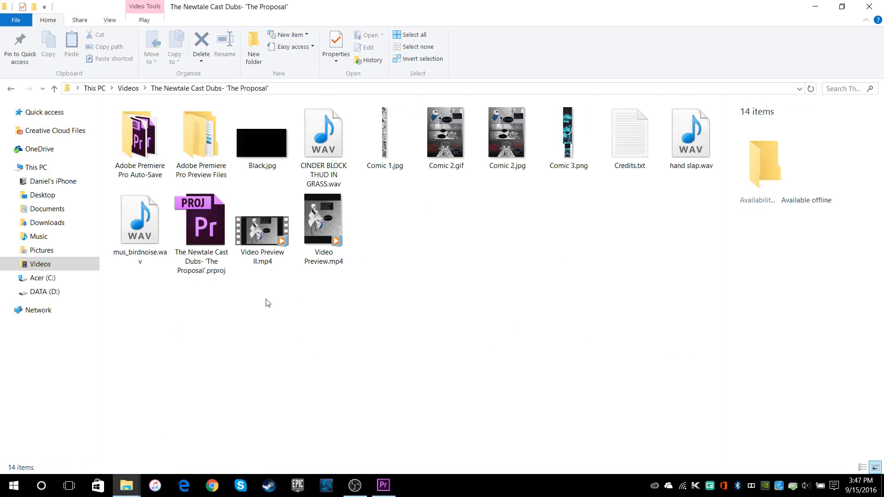
pyautogui.moveTo(272, 148); pyautogui.dragTo(162, 368)
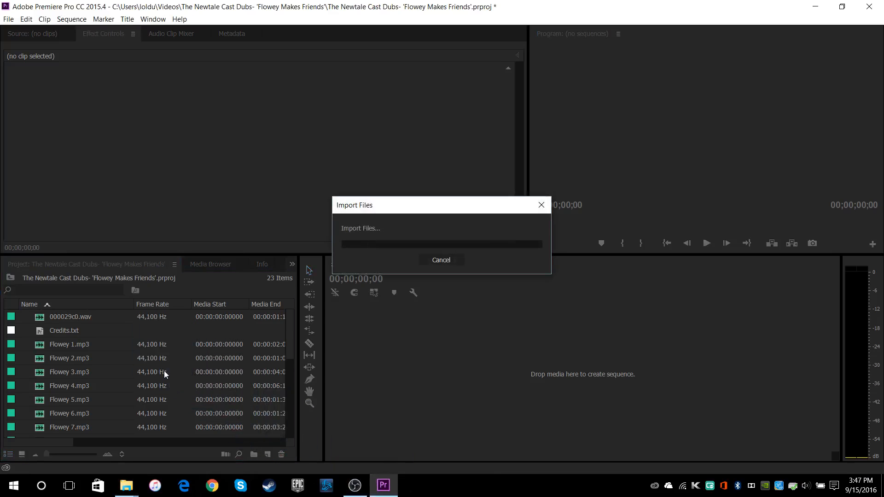
# Step: Return the Explorer window to the Videos folder and close it
pyautogui.click(118, 486)
pyautogui.click(134, 456)
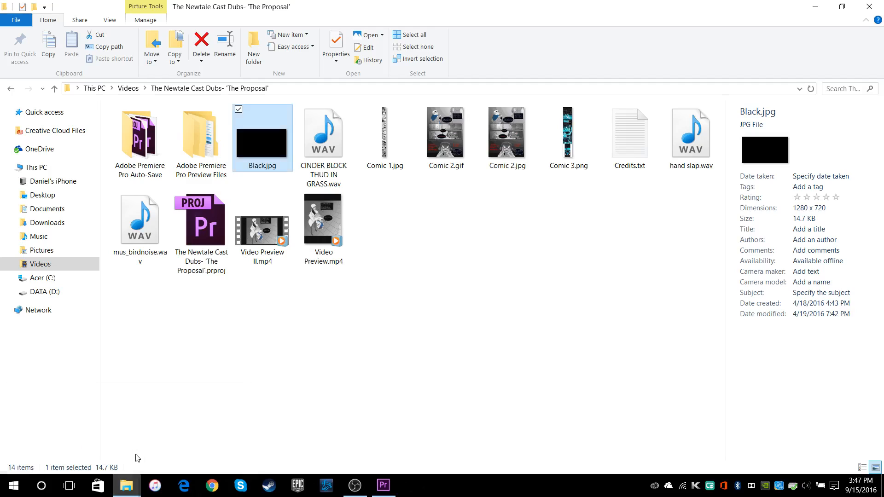
pyautogui.click(136, 90)
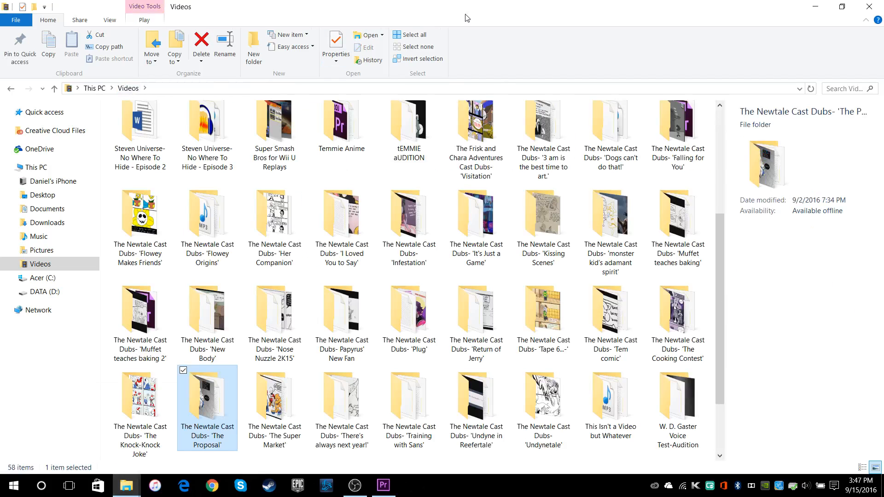
pyautogui.moveTo(473, 14); pyautogui.dragTo(318, 52)
pyautogui.click(362, 51)
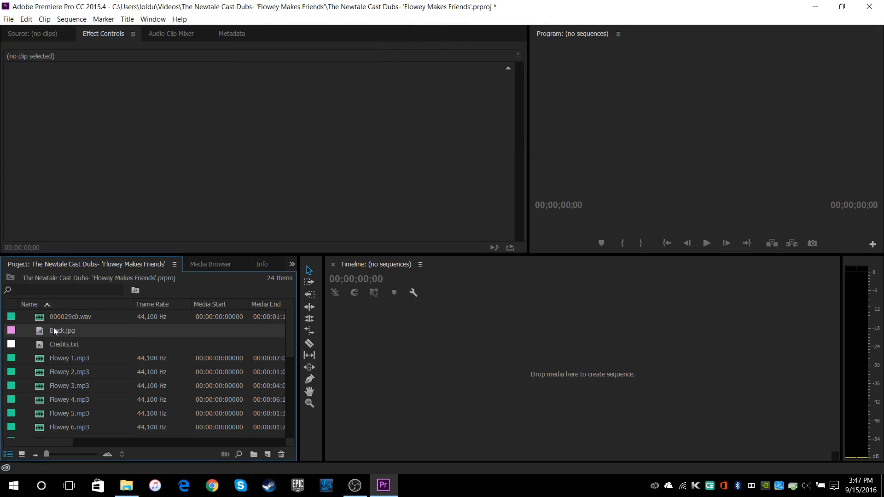
# Step: Create a new sequence from Black.jpg, then delete the Black.jpg clip from it
pyautogui.moveTo(457, 338); pyautogui.dragTo(456, 336)
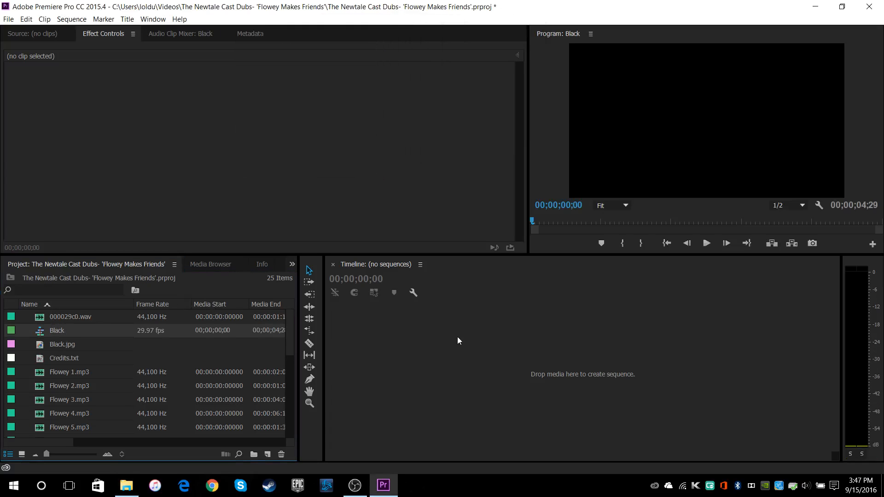
pyautogui.click(460, 366)
pyautogui.press('Delete')
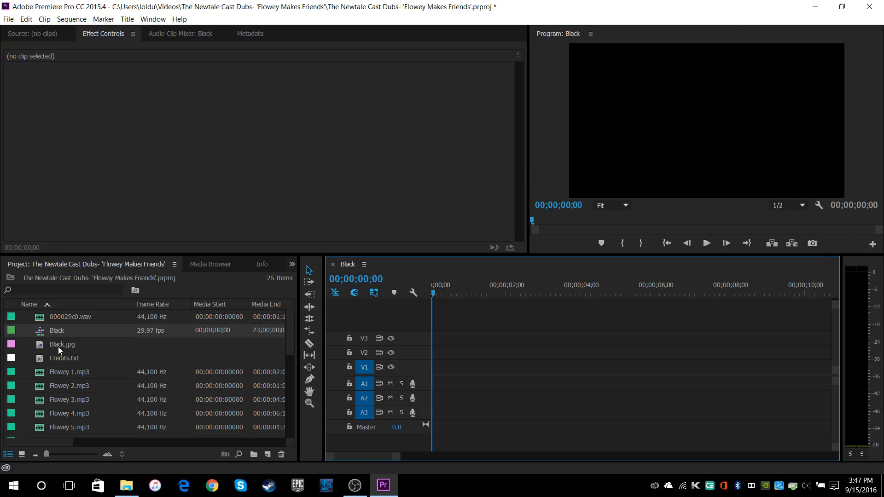
# Step: Rename the Black sequence to the pasted project name, The Newtale Cast Dubs- 'Flowey Makes Friends'
pyautogui.rightClick(58, 333)
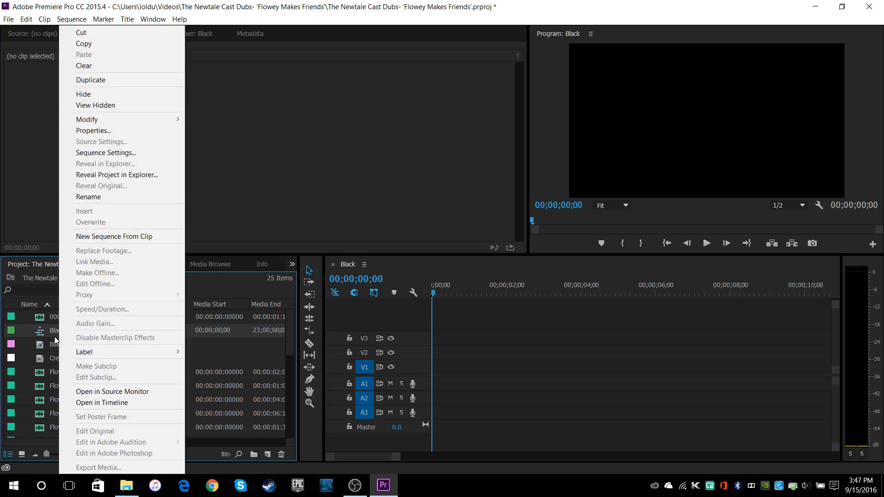
pyautogui.click(87, 197)
pyautogui.write("The Newtale Cast Dubs- 'Flowey Makes Friends")
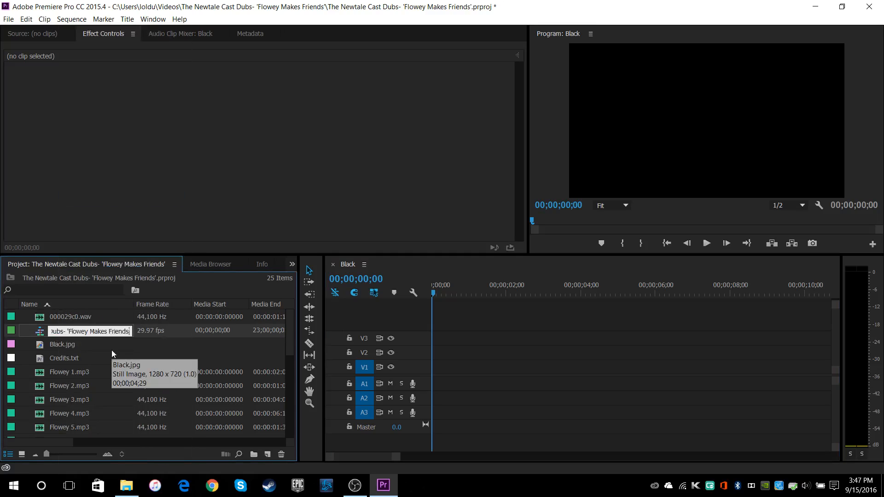
pyautogui.press('Return')
pyautogui.click(79, 381)
pyautogui.click(76, 349)
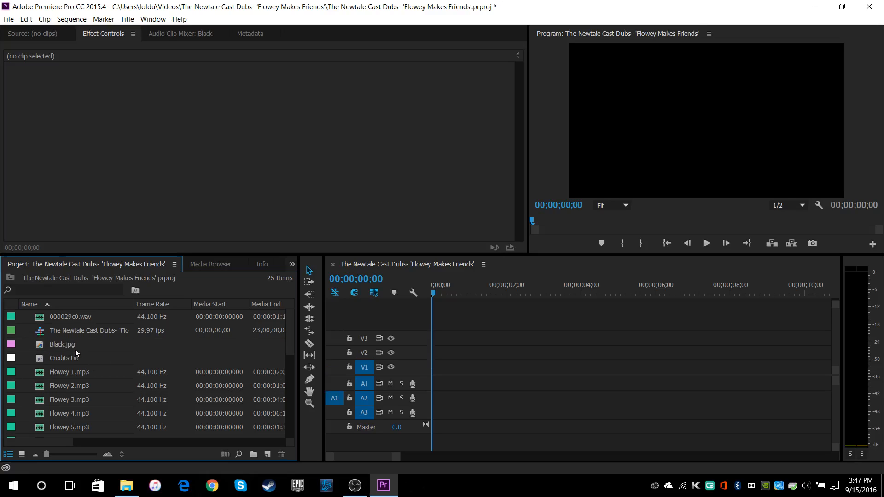
pyautogui.click(63, 346)
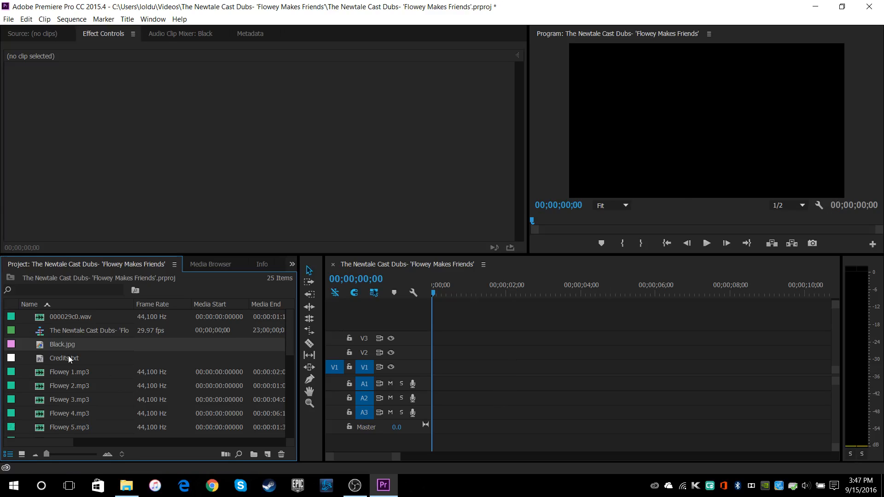
# Step: Delete Credits.txt from the project and drag Flowey Makes Friends.jpg onto track V1
pyautogui.scroll(-1, 69, 359)
pyautogui.scroll(1, 68, 363)
pyautogui.scroll(-12, 68, 363)
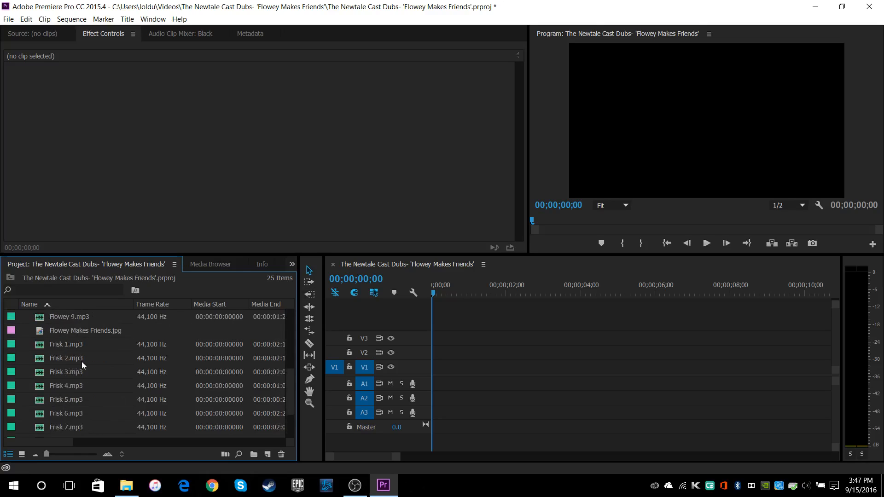
pyautogui.scroll(12, 80, 361)
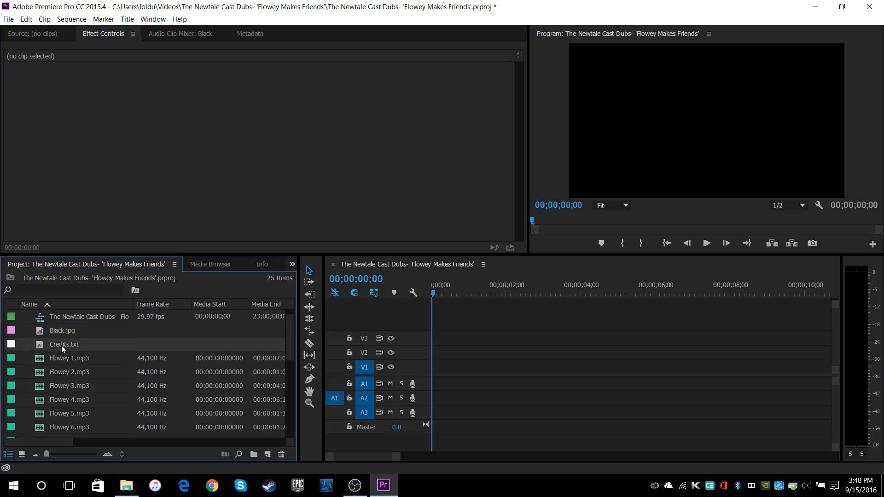
pyautogui.press('Delete')
pyautogui.scroll(1, 74, 349)
pyautogui.scroll(-8, 83, 361)
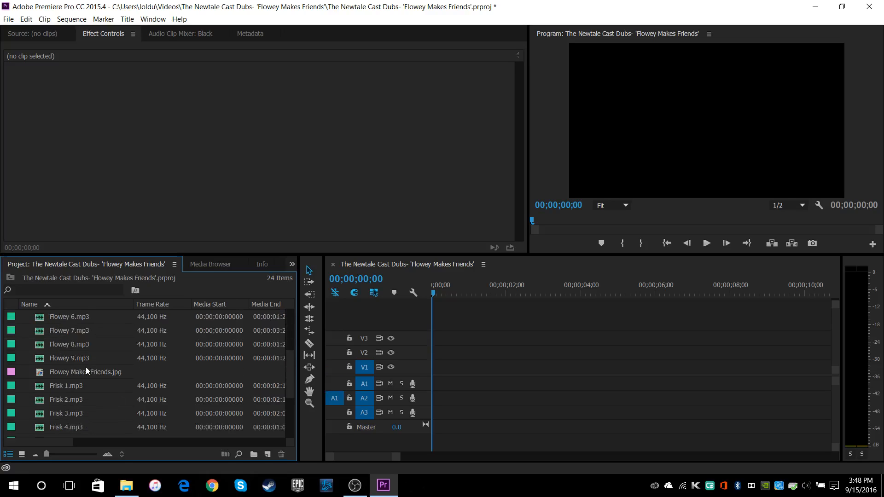
pyautogui.scroll(-1, 92, 368)
pyautogui.moveTo(69, 357); pyautogui.dragTo(430, 370)
# Step: Scale the comic to 228 at Position 995, 2614 to frame panel one, then stack Black.jpg on V2
pyautogui.moveTo(394, 458); pyautogui.dragTo(367, 458)
pyautogui.click(585, 368)
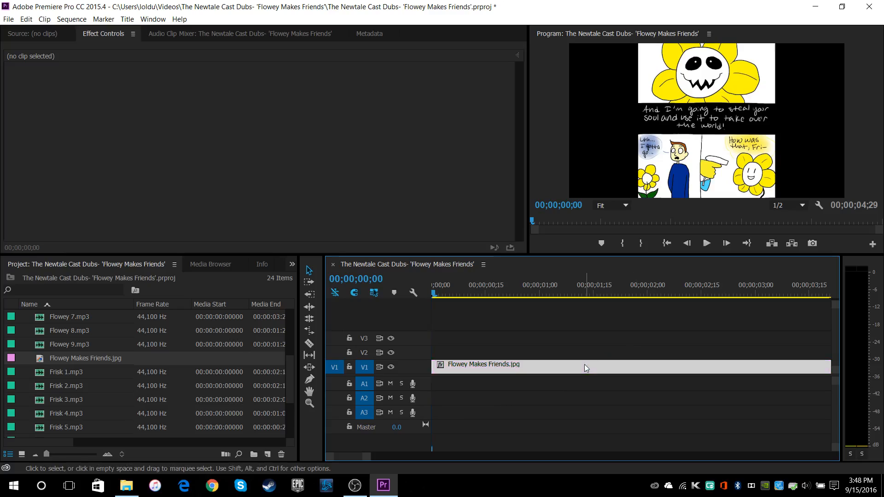
pyautogui.click(15, 104)
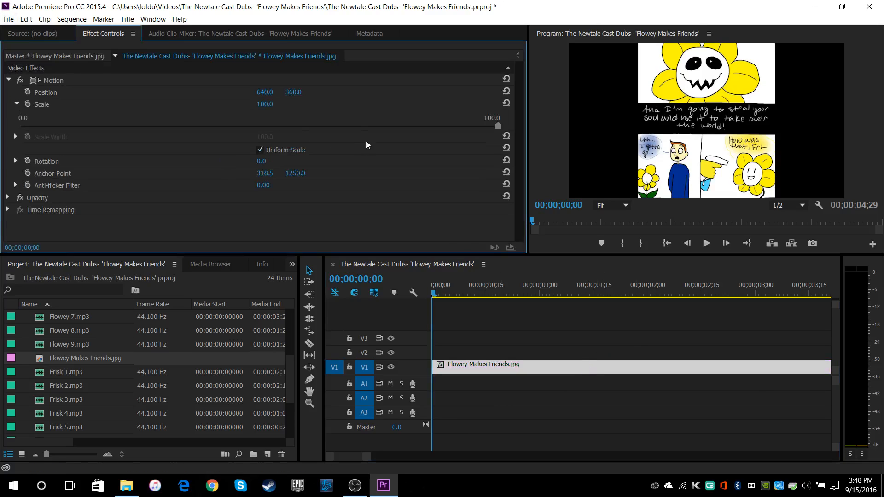
pyautogui.click(16, 104)
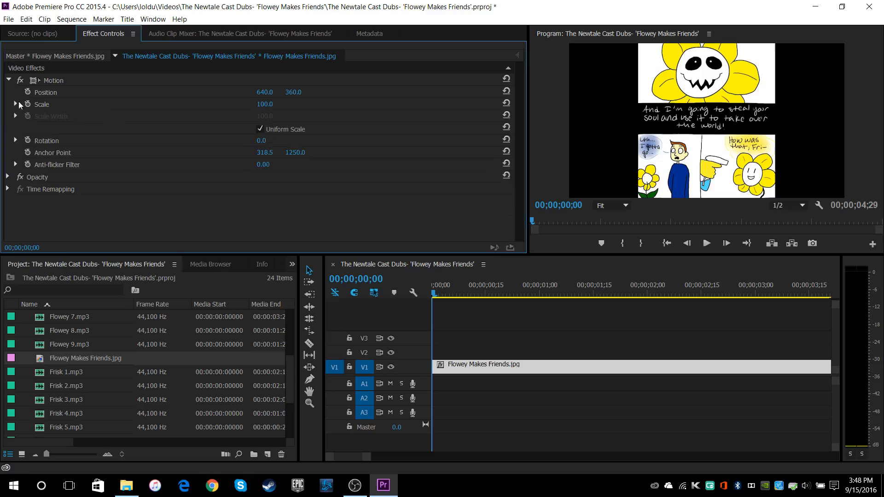
pyautogui.moveTo(293, 93); pyautogui.dragTo(817, 92)
pyautogui.moveTo(267, 105); pyautogui.dragTo(321, 105)
pyautogui.moveTo(294, 93); pyautogui.dragTo(770, 93)
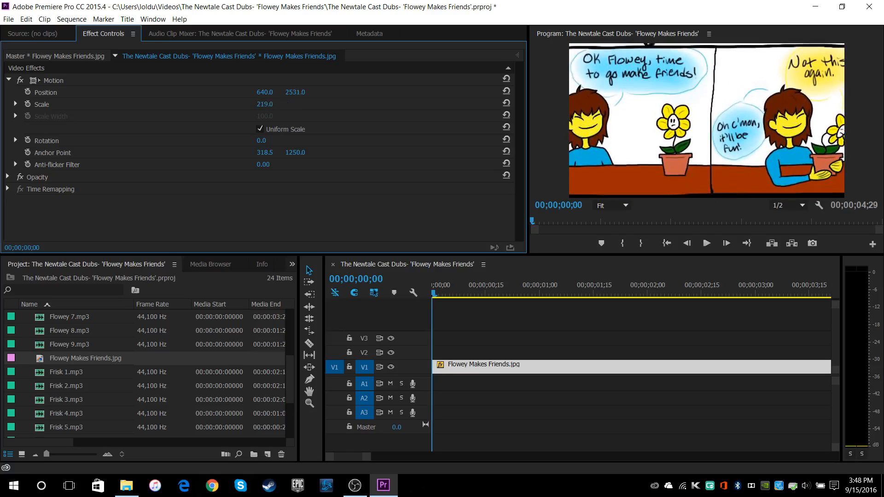
pyautogui.moveTo(268, 105); pyautogui.dragTo(335, 93)
pyautogui.moveTo(263, 93); pyautogui.dragTo(427, 92)
pyautogui.scroll(5, 83, 350)
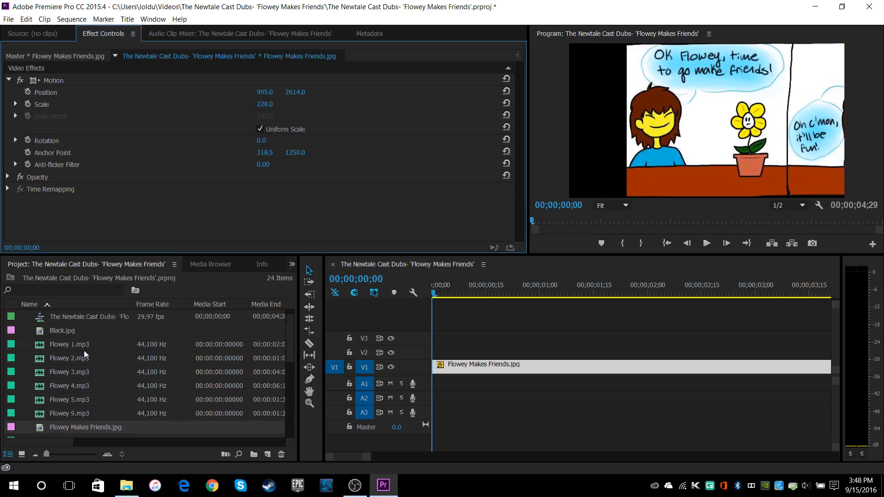
pyautogui.moveTo(68, 346); pyautogui.dragTo(428, 354)
# Step: Slide Black.jpg right to Position X about 1644 in Effect Controls
pyautogui.click(16, 106)
pyautogui.click(20, 104)
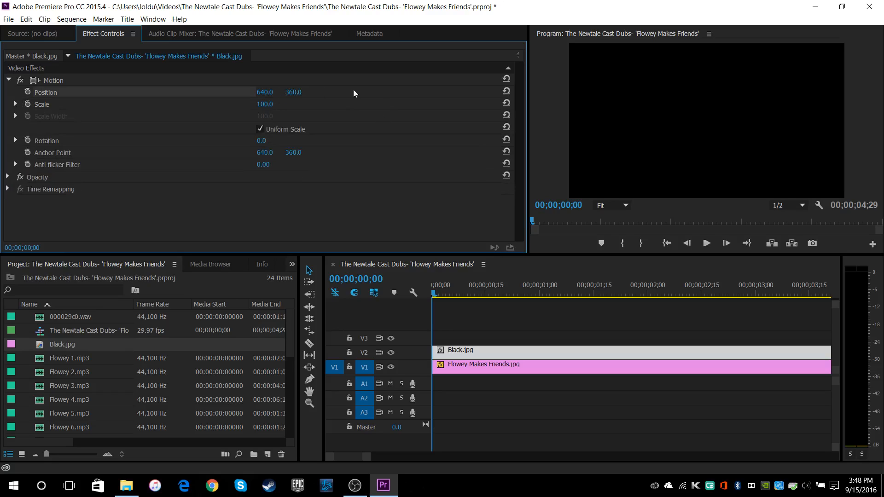
pyautogui.moveTo(264, 92); pyautogui.dragTo(687, 92)
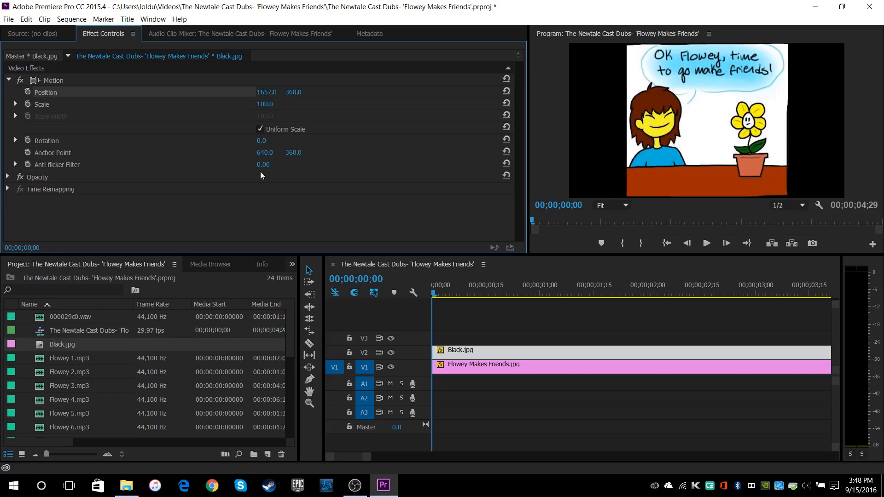
# Step: Nudge the comic clip to X 984, fine-tune the black image, then deselect all clips
pyautogui.click(484, 368)
pyautogui.moveTo(265, 94); pyautogui.dragTo(260, 92)
pyautogui.click(553, 363)
pyautogui.click(477, 357)
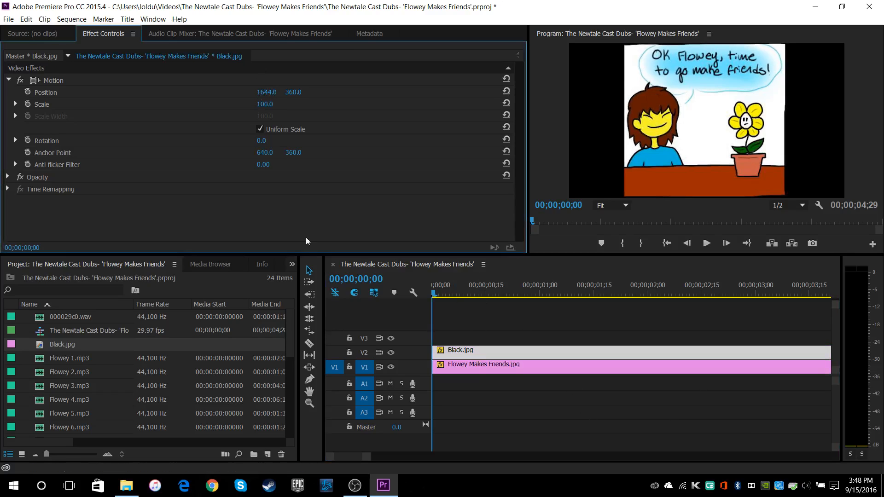
pyautogui.click(542, 451)
pyautogui.moveTo(367, 454); pyautogui.dragTo(406, 467)
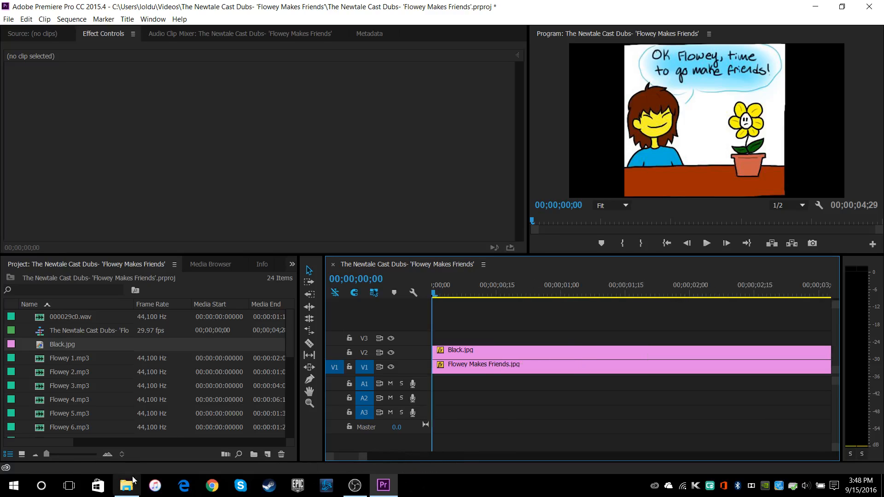
pyautogui.moveTo(134, 486)
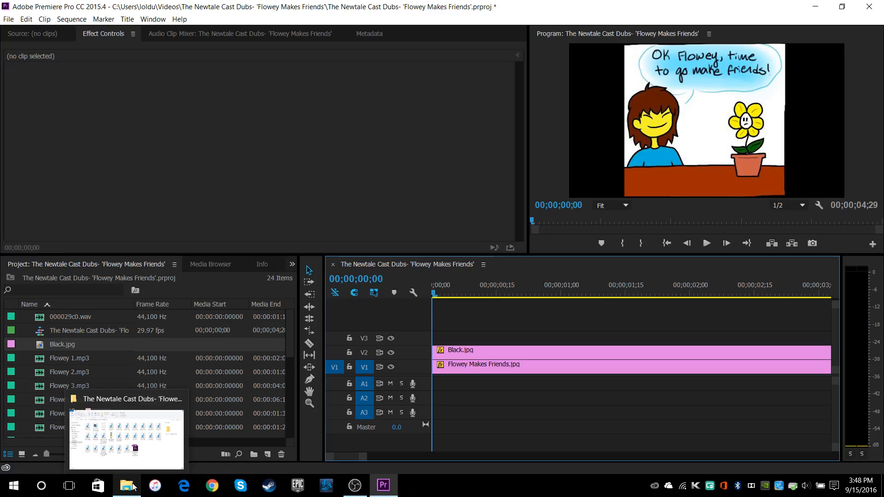
# Step: In File Explorer, go to Music and open the Undertale (Soundtrack) folder
pyautogui.click(133, 486)
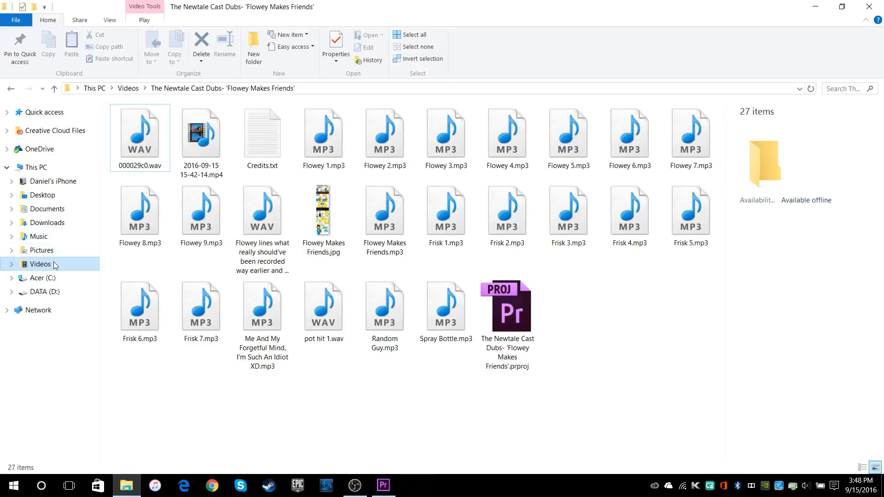
pyautogui.click(58, 238)
pyautogui.scroll(-8, 122, 257)
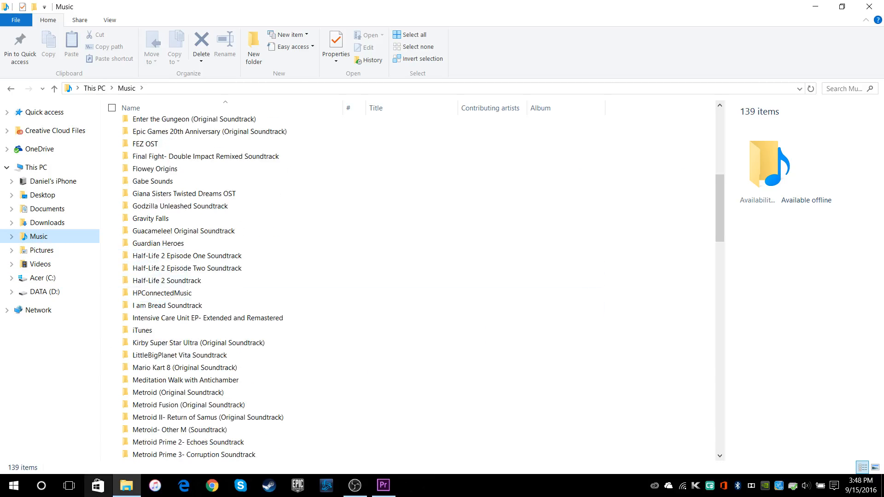
pyautogui.click(123, 487)
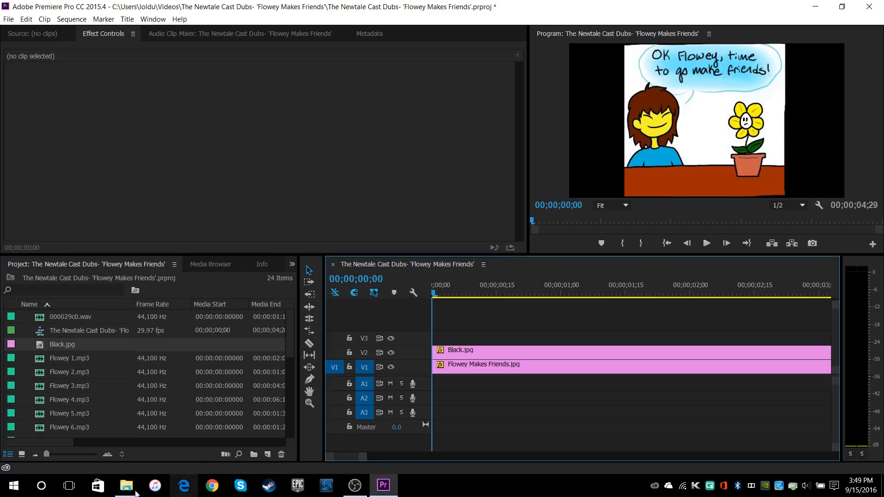
pyautogui.click(122, 491)
pyautogui.scroll(-20, 184, 330)
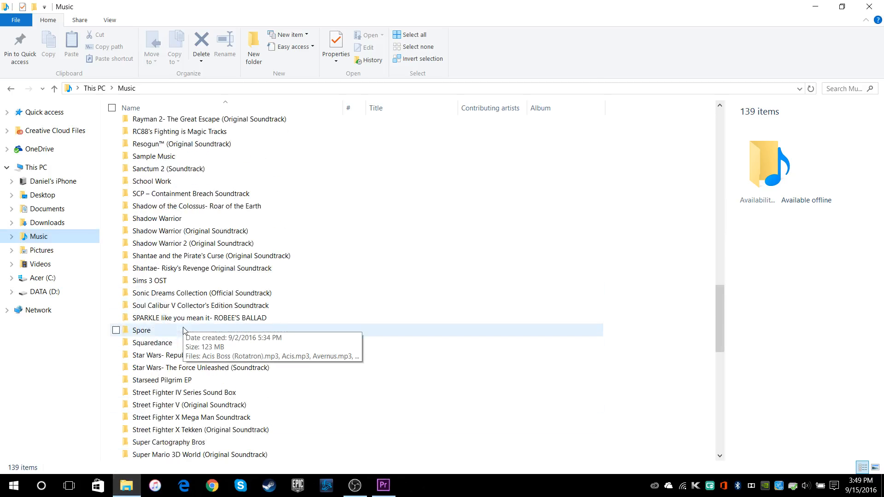
pyautogui.scroll(-3, 184, 330)
pyautogui.doubleClick(168, 243)
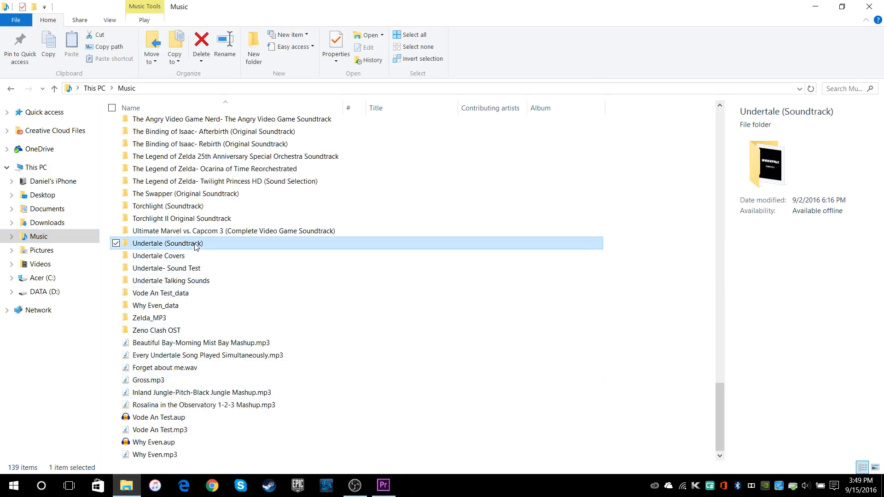
# Step: Auto-fit the columns and drag Your Best Friend.mp3 onto Premiere's audio track A1
pyautogui.doubleClick(196, 107)
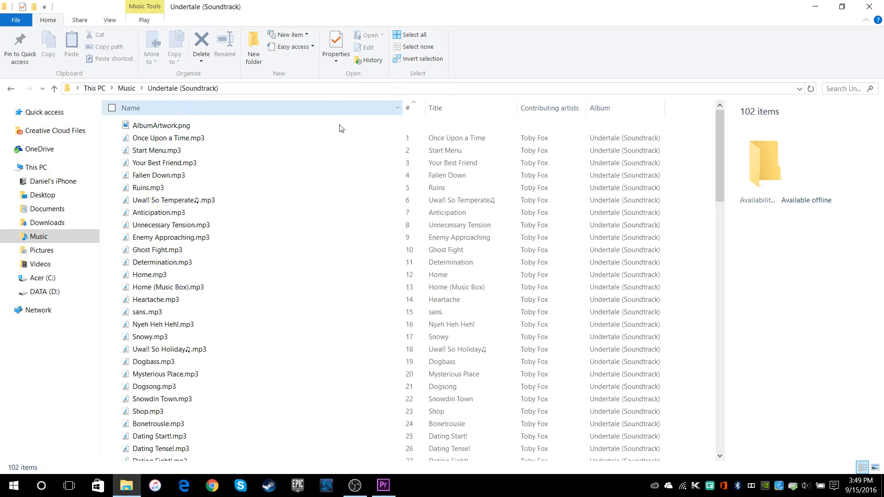
pyautogui.scroll(-11, 442, 145)
pyautogui.scroll(-13, 441, 145)
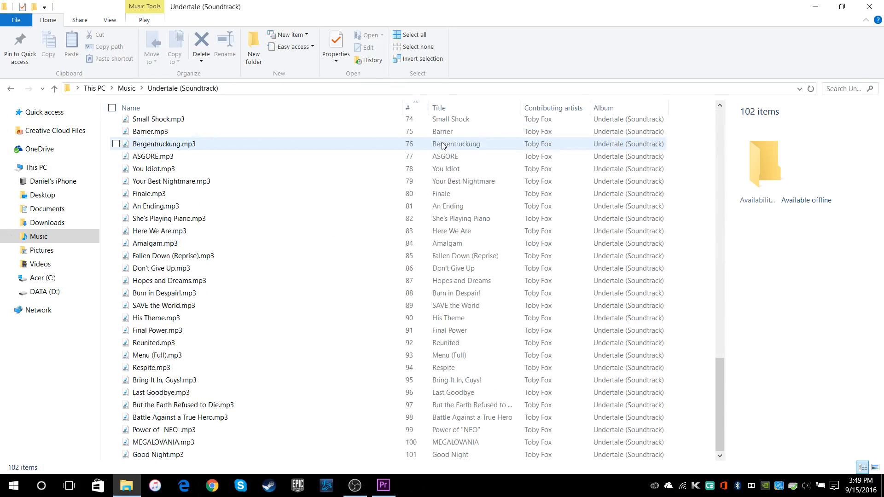
pyautogui.scroll(9, 444, 142)
pyautogui.doubleClick(523, 108)
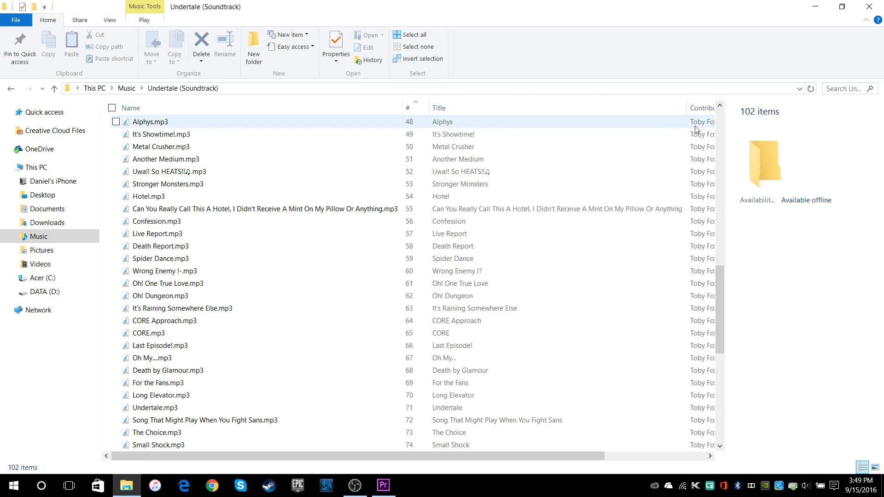
pyautogui.scroll(-5, 226, 393)
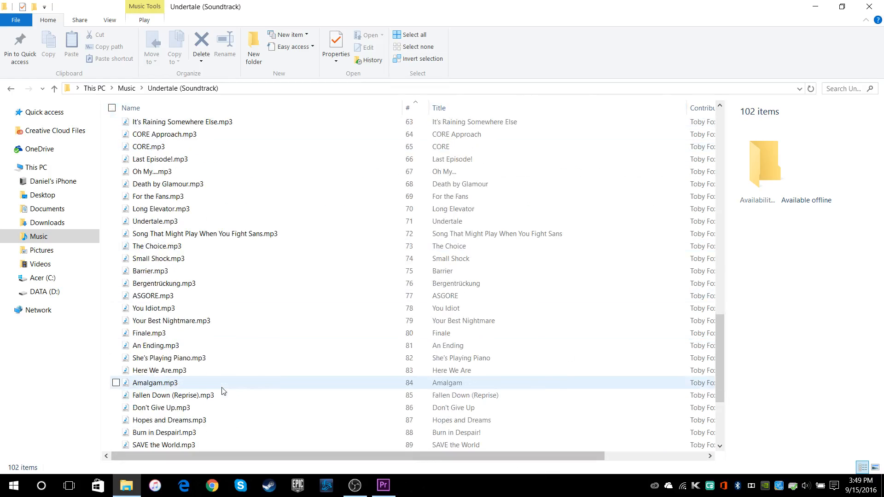
pyautogui.scroll(13, 223, 389)
pyautogui.scroll(-1, 166, 244)
pyautogui.scroll(-3, 156, 276)
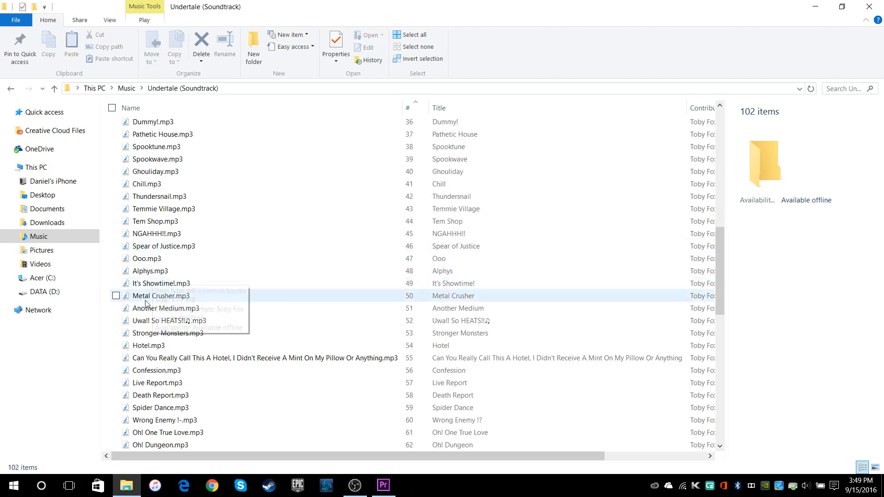
pyautogui.scroll(13, 152, 181)
pyautogui.moveTo(164, 163); pyautogui.dragTo(430, 385)
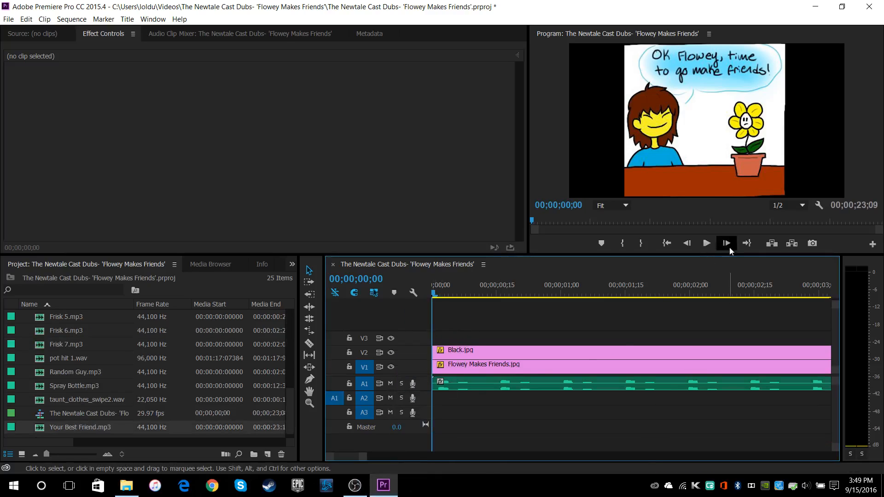
# Step: Set Your Best Friend.mp3 volume level to -18 dB and preview the quieter music
pyautogui.click(706, 244)
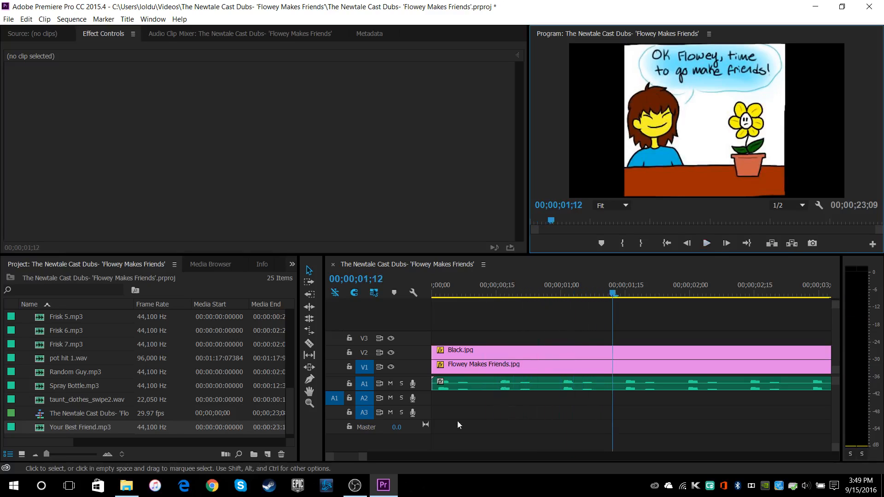
pyautogui.click(535, 382)
pyautogui.click(29, 93)
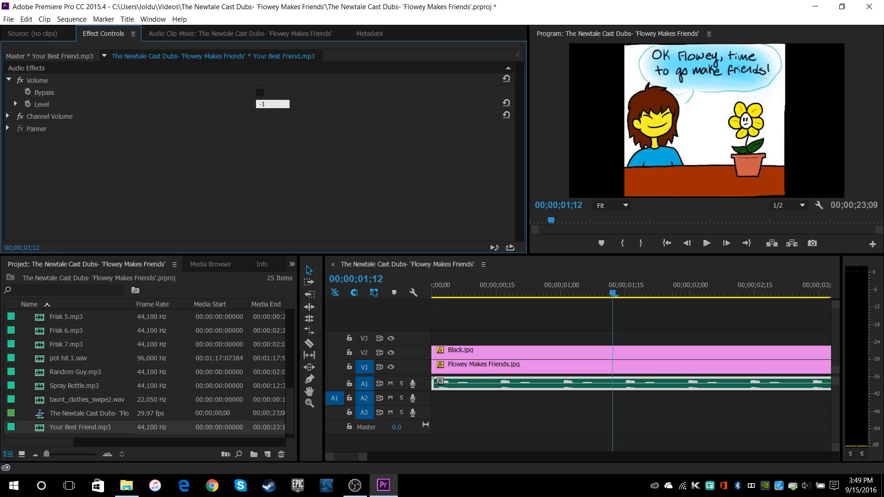
pyautogui.moveTo(477, 291); pyautogui.dragTo(394, 293)
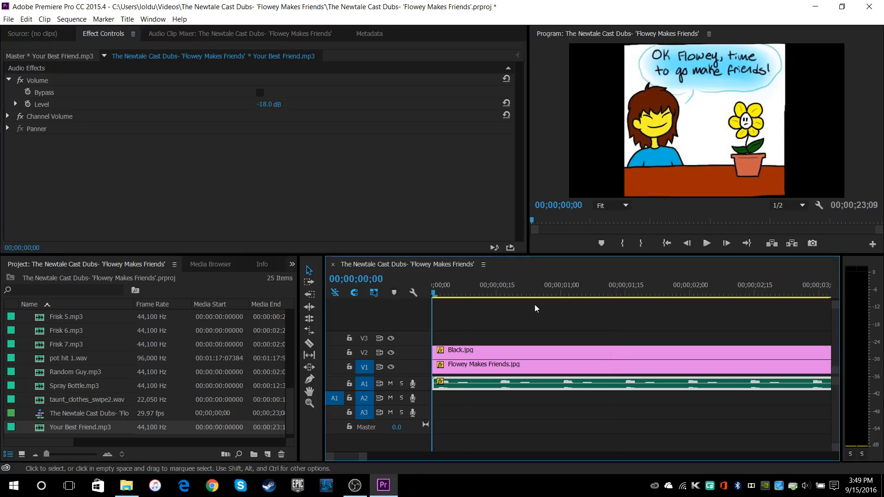
pyautogui.click(706, 243)
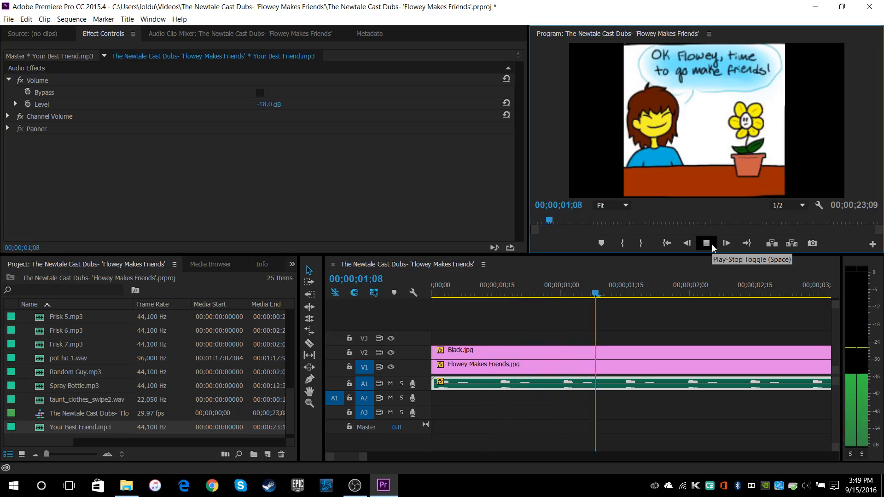
pyautogui.click(706, 243)
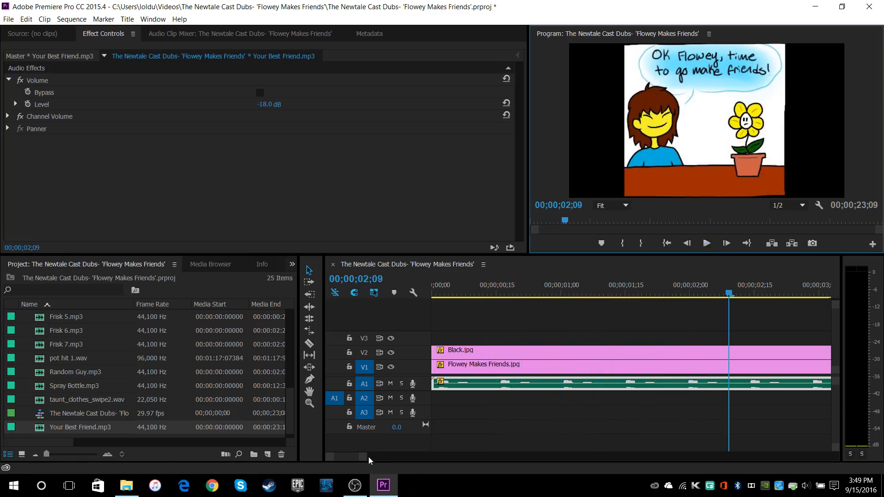
# Step: Stretch the comic and Black.jpg clips to the music's end, making the sequence 00;00;23;09 long
pyautogui.moveTo(368, 457); pyautogui.dragTo(515, 457)
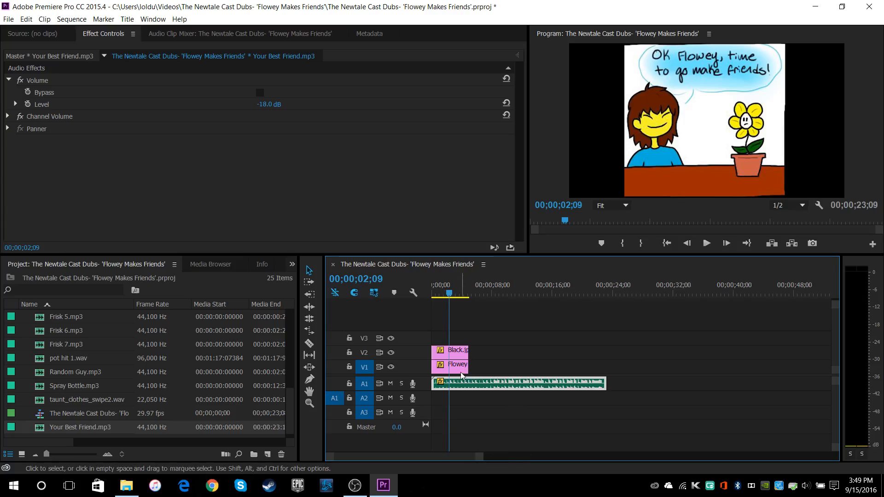
pyautogui.click(460, 365)
pyautogui.keyDown('shift'); pyautogui.click(461, 352); pyautogui.keyUp('shift')
pyautogui.moveTo(468, 361); pyautogui.dragTo(607, 359)
pyautogui.click(548, 433)
pyautogui.moveTo(480, 457); pyautogui.dragTo(415, 456)
pyautogui.moveTo(467, 292)
pyautogui.mouseDown()
pyautogui.moveTo(222, 335)
pyautogui.moveTo(435, 329)
pyautogui.moveTo(456, 297)
pyautogui.mouseUp()
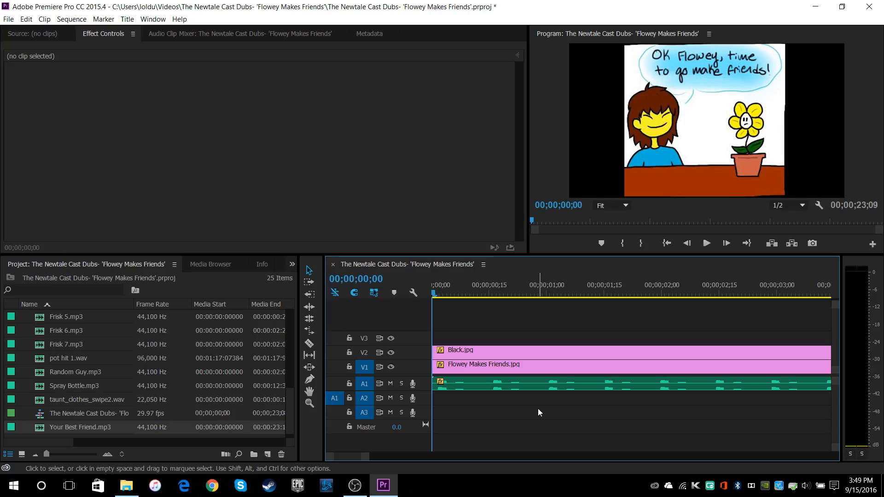
pyautogui.press('space')
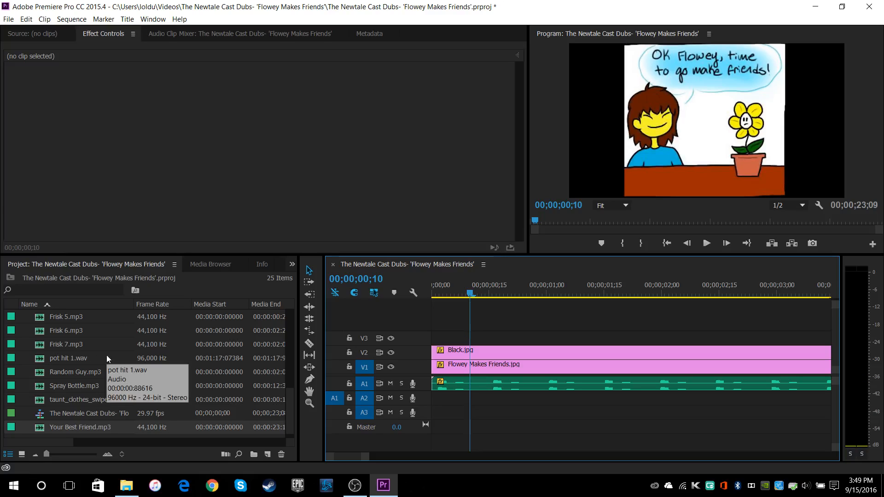
# Step: Add Frisk 1.mp3 to audio track A2 at the playhead and preview it from the start
pyautogui.scroll(2, 106, 355)
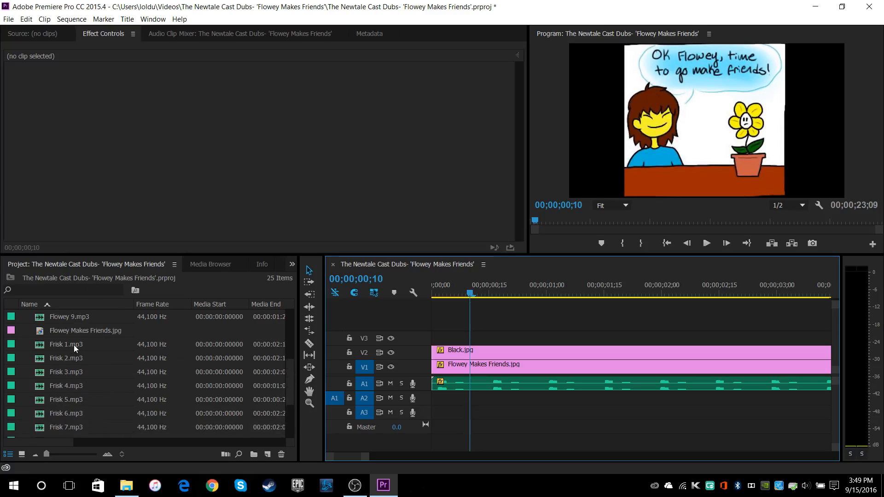
pyautogui.moveTo(73, 344); pyautogui.dragTo(474, 402)
pyautogui.click(502, 399)
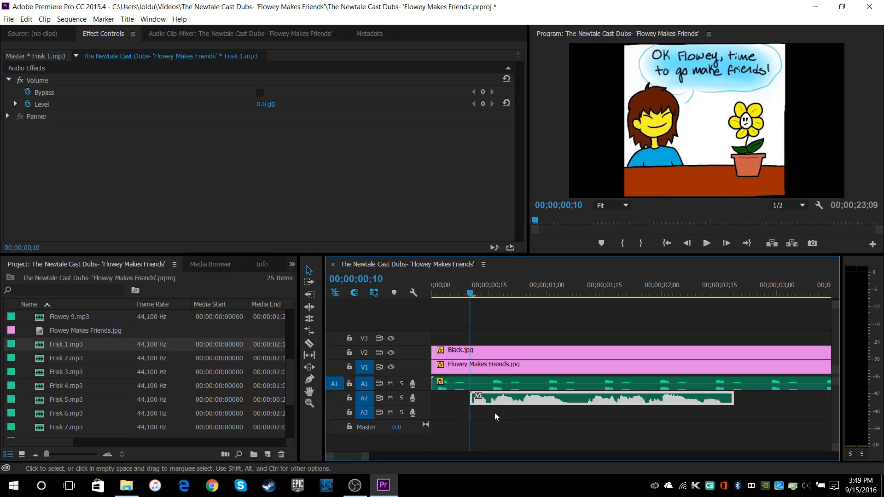
pyautogui.click(28, 92)
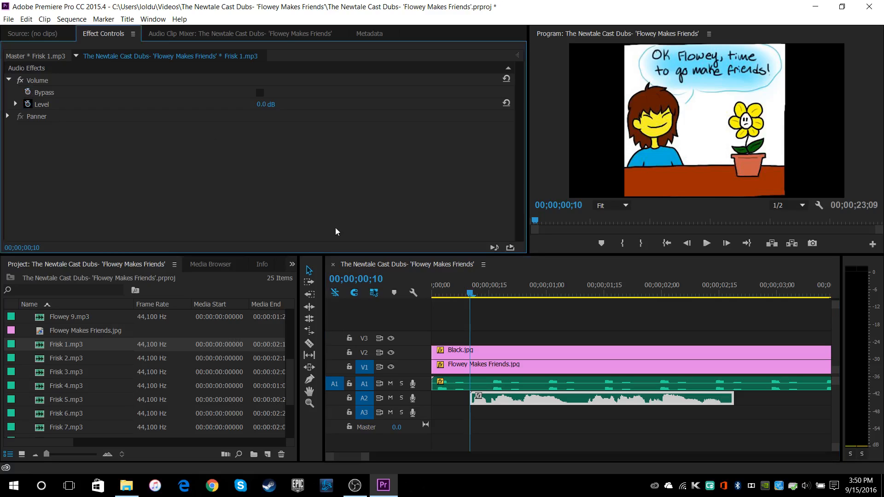
pyautogui.click(712, 263)
pyautogui.press('Home')
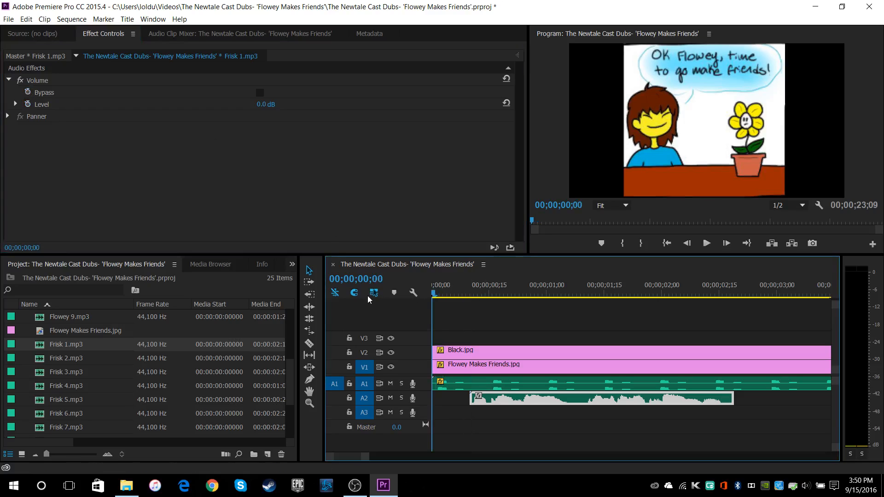
pyautogui.click(707, 245)
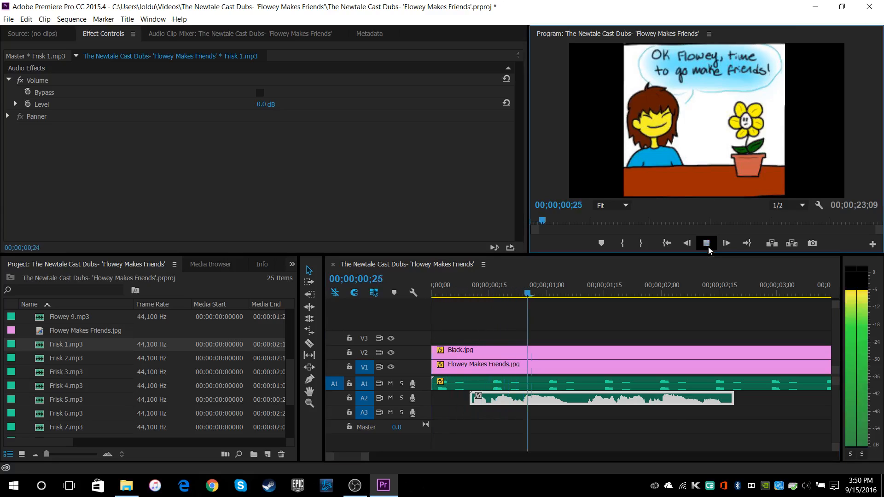
pyautogui.click(707, 244)
pyautogui.click(482, 287)
# Step: Try louder volume levels on the Frisk 1 clip, replaying the opening after each change
pyautogui.click(273, 104)
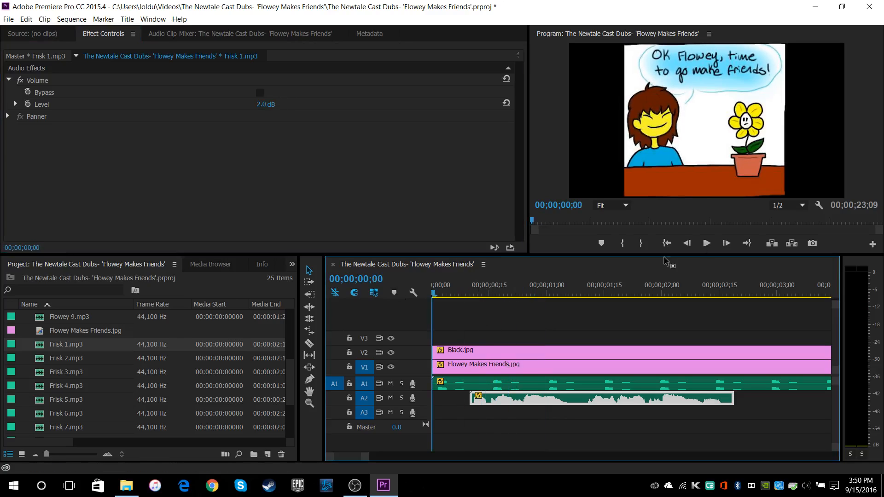
pyautogui.click(706, 243)
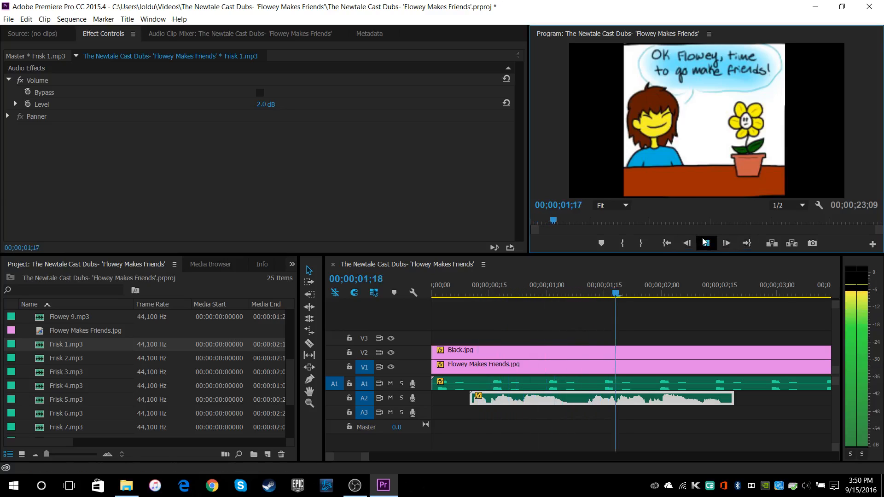
pyautogui.press('space')
pyautogui.click(271, 103)
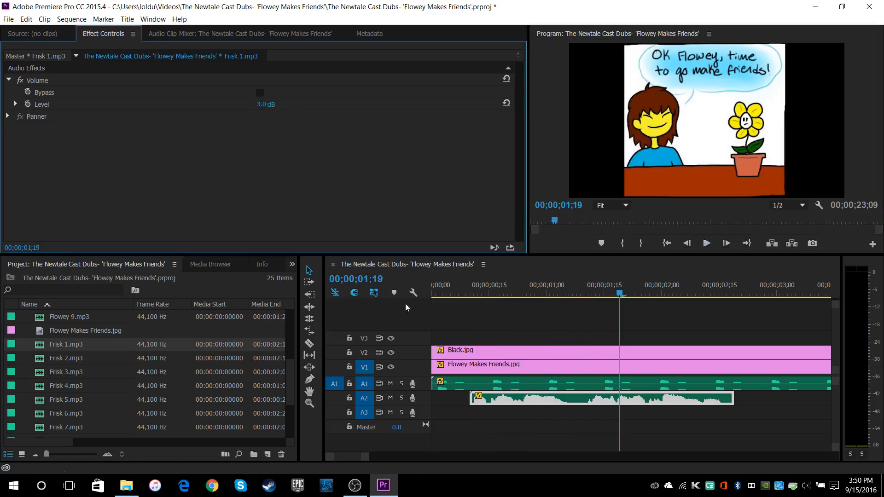
pyautogui.click(433, 286)
pyautogui.click(708, 245)
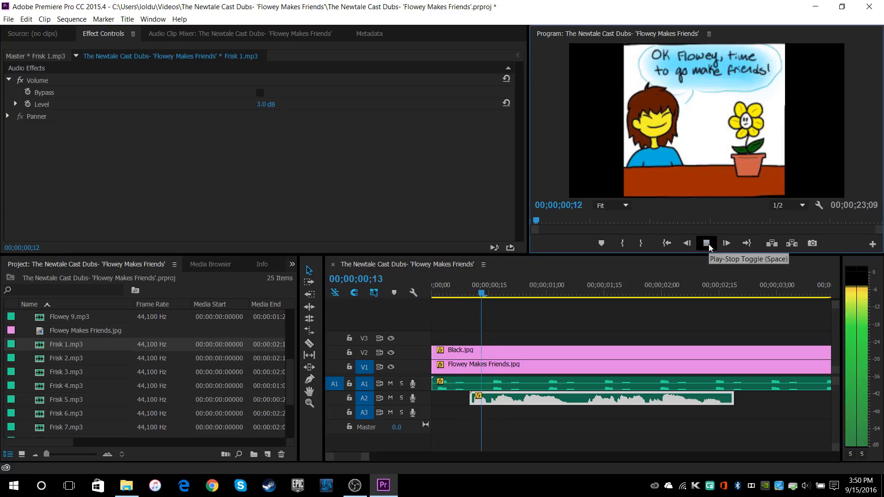
pyautogui.click(709, 247)
pyautogui.moveTo(498, 294); pyautogui.dragTo(370, 277)
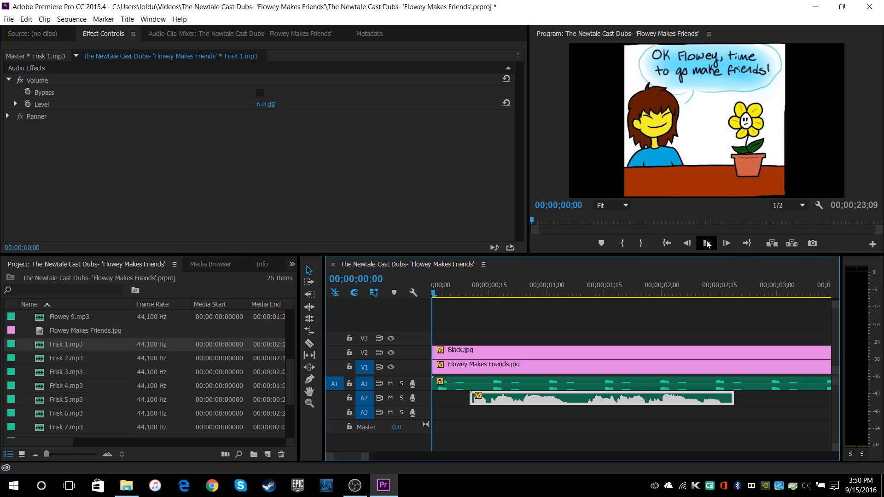
pyautogui.click(707, 243)
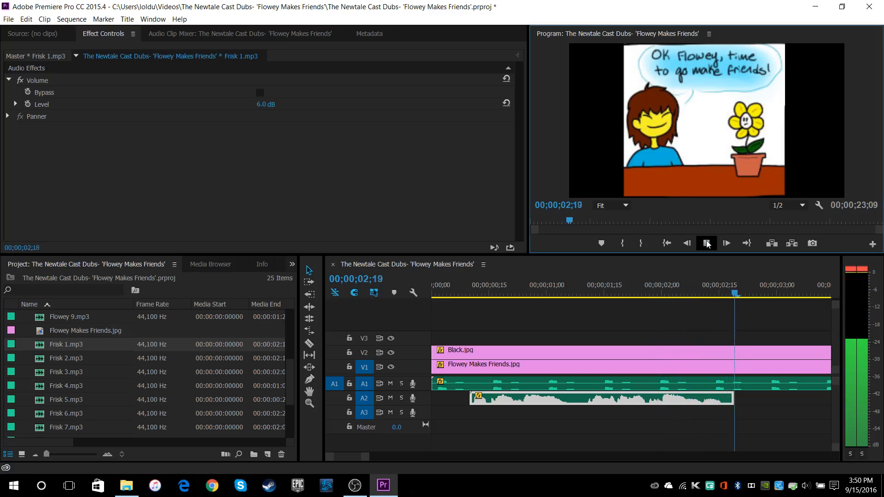
pyautogui.click(707, 243)
# Step: Settle the Frisk 1 volume at 5.0 dB and replay from the start
pyautogui.click(273, 102)
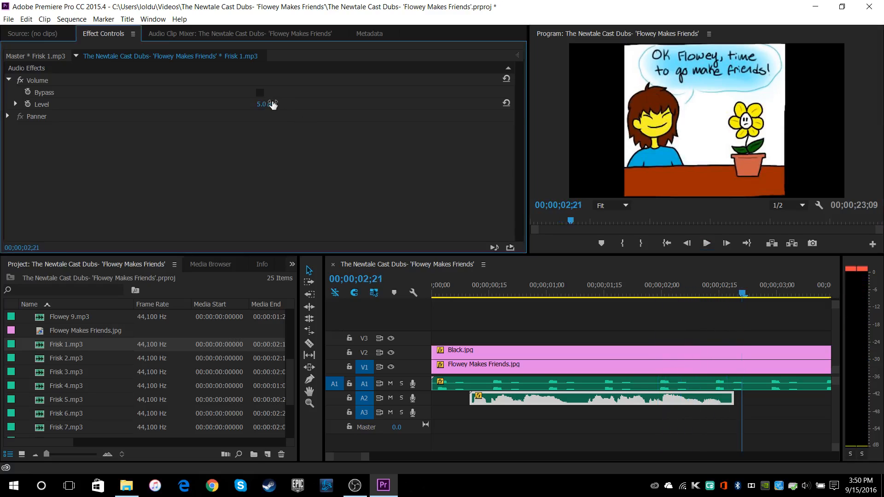
pyautogui.click(463, 289)
pyautogui.click(706, 243)
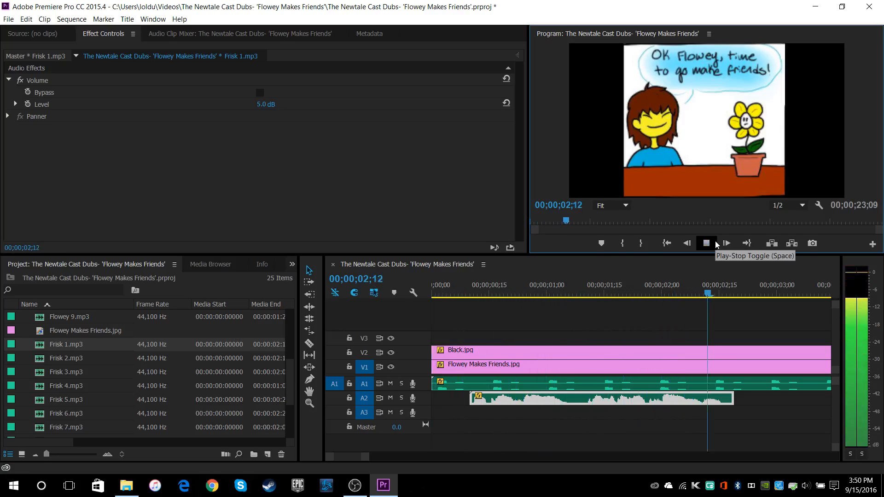
pyautogui.click(716, 244)
pyautogui.click(466, 290)
pyautogui.press('Home')
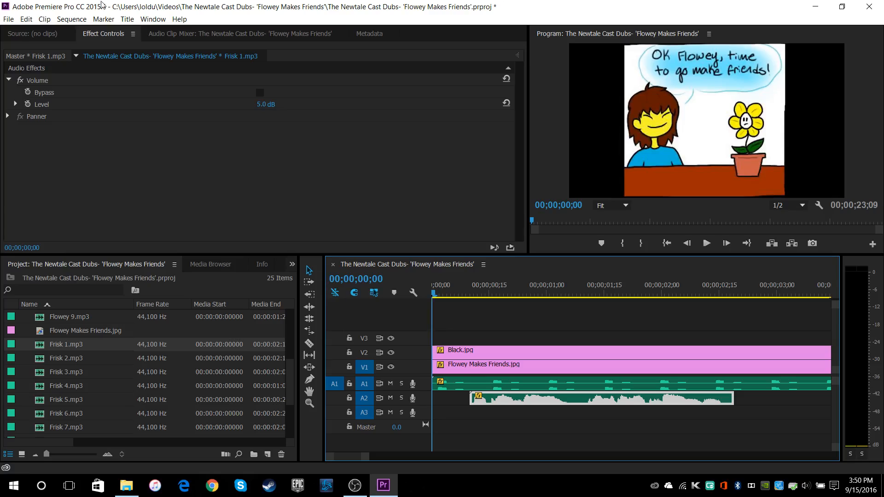
# Step: Save the project with File > Save and replay the opening seconds
pyautogui.click(9, 18)
pyautogui.click(54, 102)
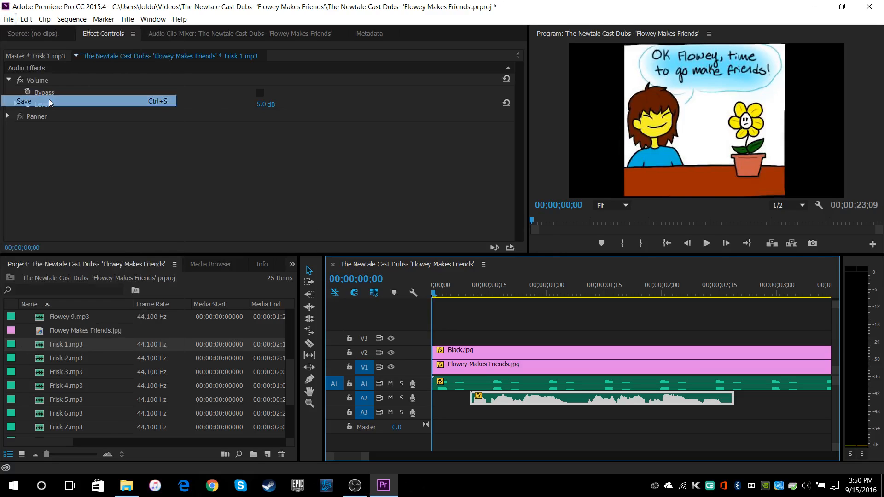
pyautogui.moveTo(367, 460); pyautogui.dragTo(381, 457)
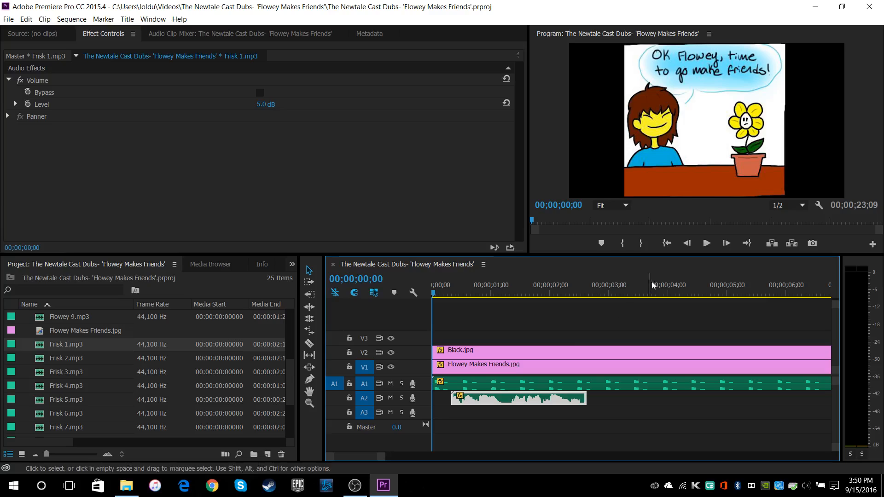
pyautogui.click(707, 244)
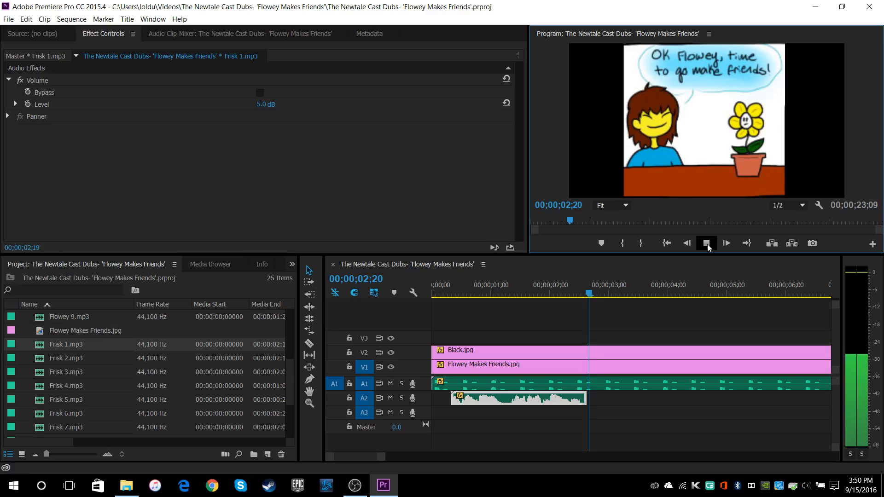
pyautogui.click(707, 244)
pyautogui.press('Left')
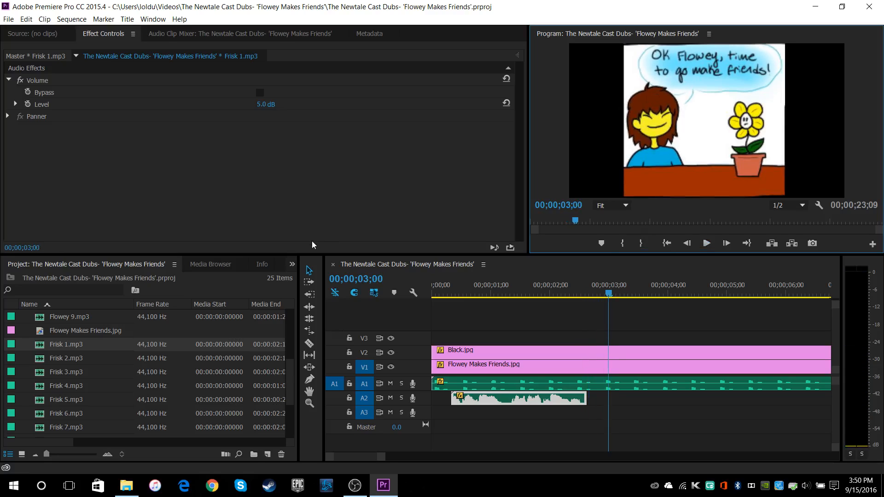
pyautogui.scroll(-5, 140, 359)
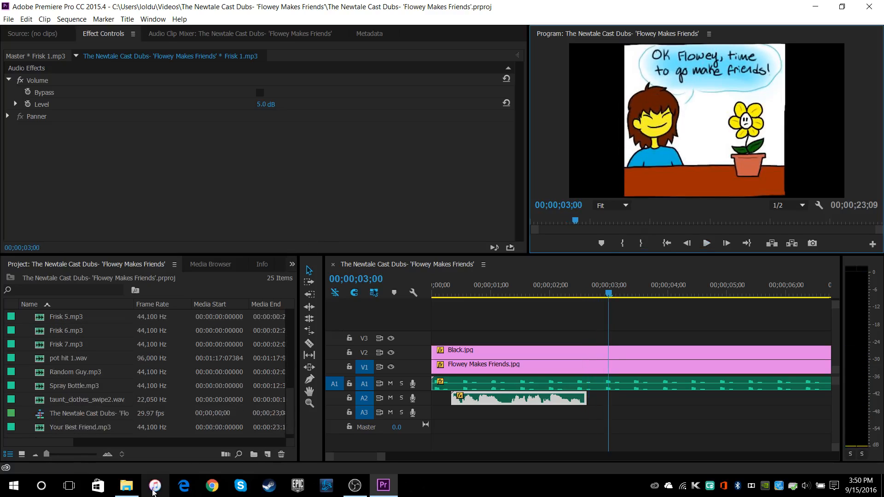
# Step: Open Flowey Makes Friends.jpg in Photos, zoom into the comic, then return to Premiere
pyautogui.click(126, 485)
pyautogui.click(70, 251)
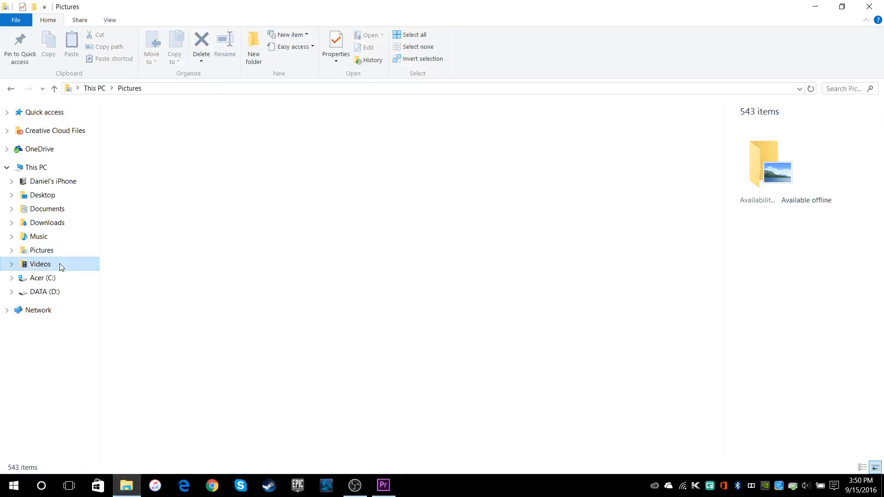
pyautogui.click(63, 264)
pyautogui.doubleClick(139, 405)
pyautogui.doubleClick(322, 214)
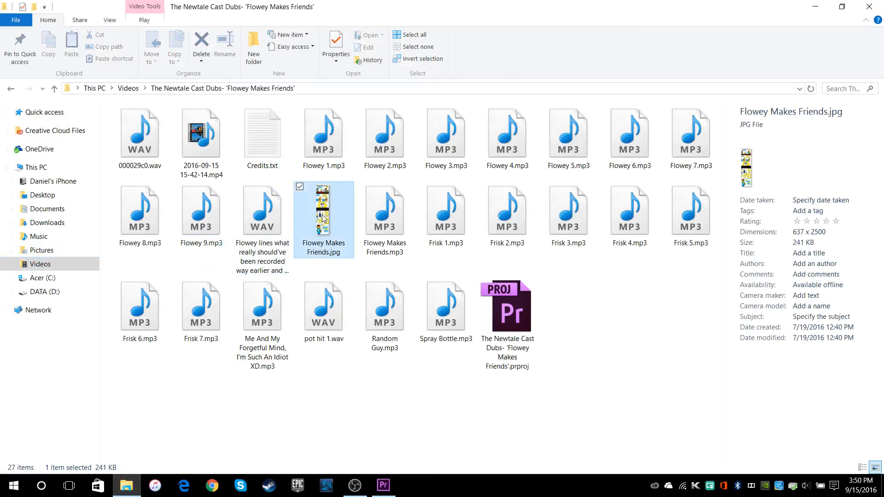
pyautogui.click(302, 62)
pyautogui.click(864, 458)
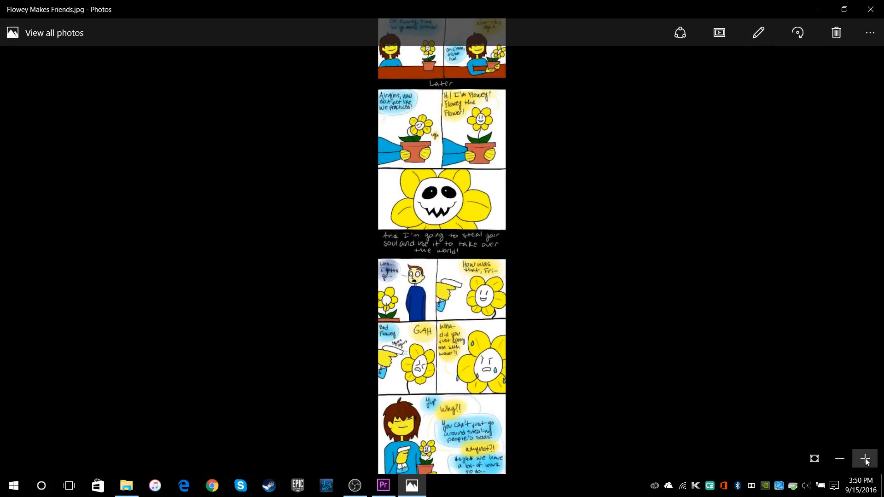
pyautogui.click(865, 461)
pyautogui.click(866, 461)
pyautogui.click(865, 460)
pyautogui.click(865, 461)
pyautogui.click(865, 460)
pyautogui.click(865, 461)
pyautogui.scroll(5, 536, 203)
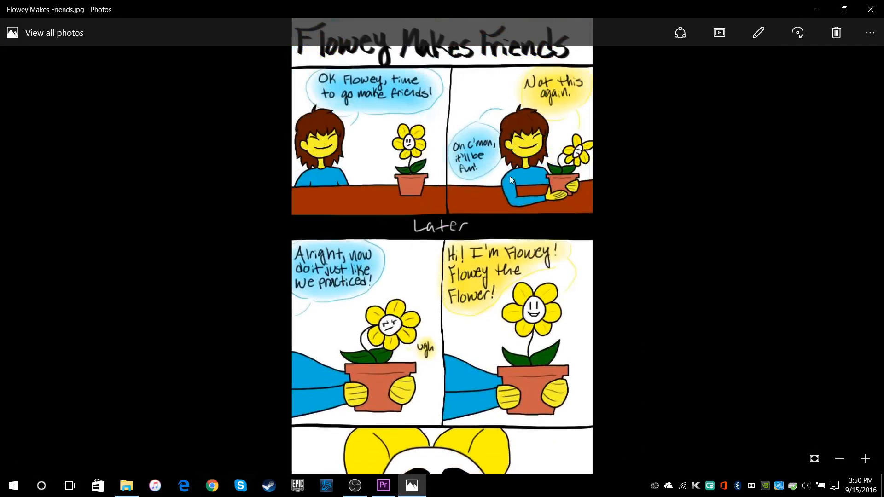
pyautogui.click(384, 486)
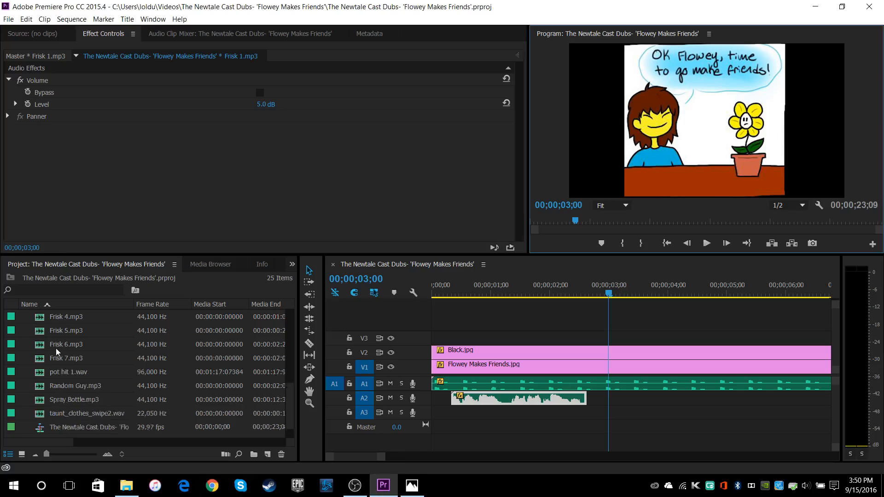
# Step: Place Flowey 1.mp3 on track A2 right after Frisk 1 and preview both voices
pyautogui.scroll(5, 60, 346)
pyautogui.moveTo(75, 341); pyautogui.dragTo(616, 398)
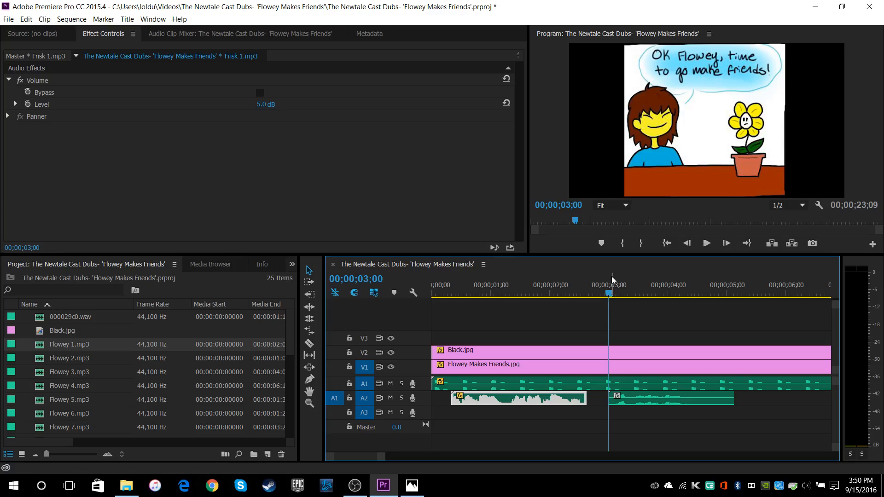
pyautogui.click(711, 409)
pyautogui.moveTo(609, 292); pyautogui.dragTo(532, 293)
pyautogui.moveTo(650, 397); pyautogui.dragTo(636, 404)
pyautogui.click(643, 413)
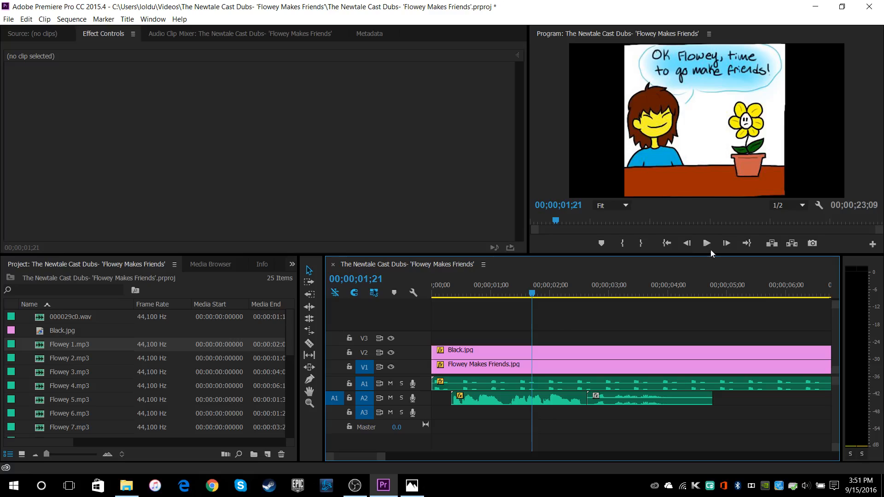
pyautogui.moveTo(564, 283); pyautogui.dragTo(632, 290)
pyautogui.moveTo(577, 304); pyautogui.dragTo(516, 297)
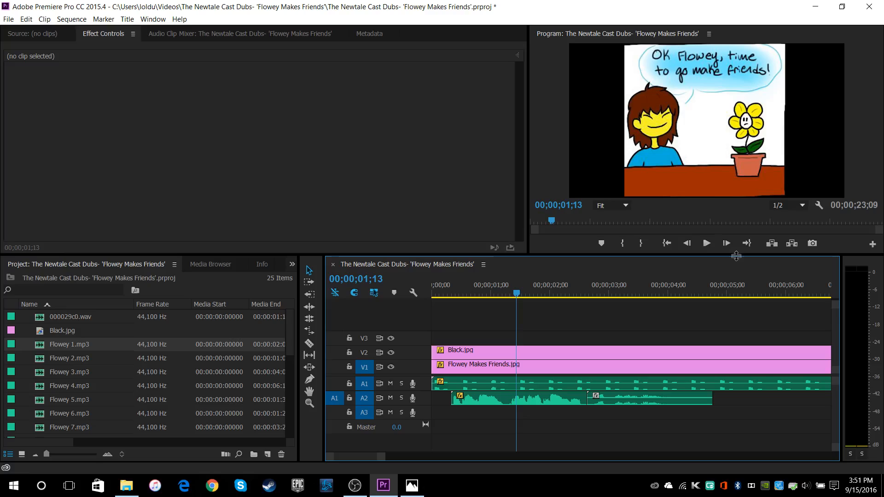
pyautogui.click(704, 243)
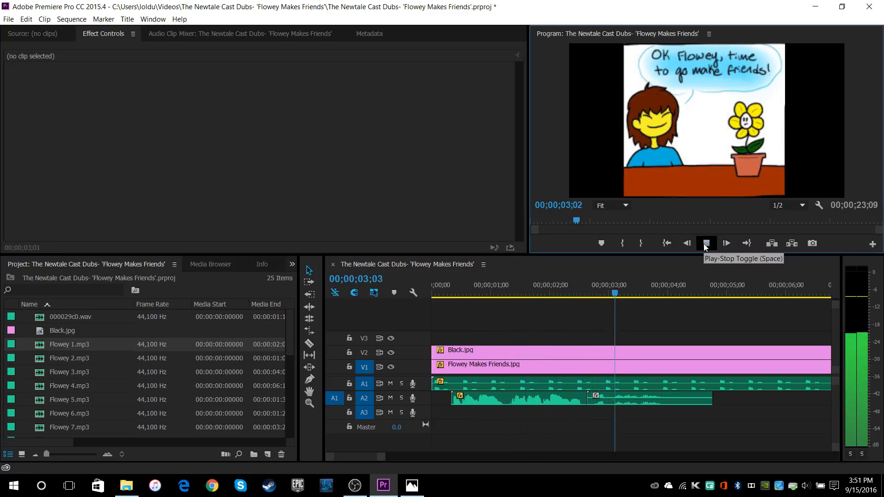
pyautogui.click(602, 289)
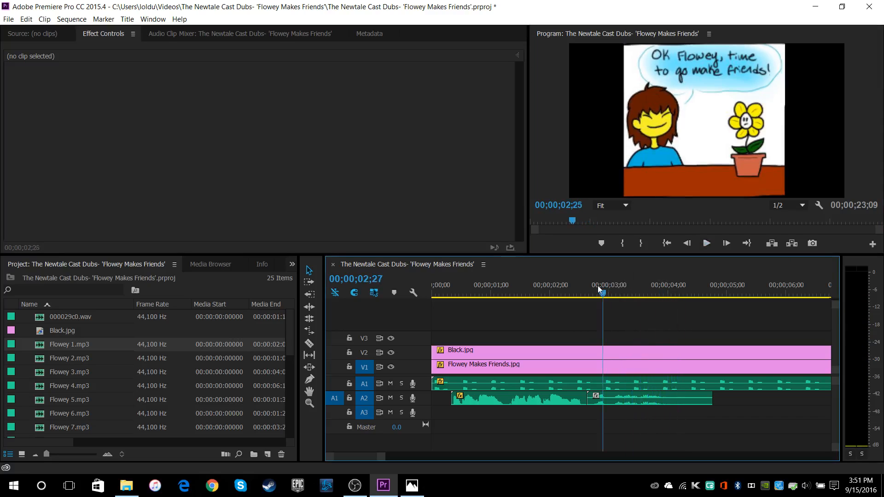
# Step: Shift the Flowey 1 clip later so it starts at 02;28 and check the timing
pyautogui.moveTo(624, 399); pyautogui.dragTo(639, 399)
pyautogui.press('Right')
pyautogui.press('Left')
pyautogui.press('Left')
pyautogui.press('Left')
pyautogui.press('Left')
pyautogui.press('Left')
pyautogui.press('Left')
pyautogui.press('Left')
pyautogui.press('Left')
pyautogui.press('Left')
pyautogui.press('Left')
pyautogui.press('Left')
pyautogui.press('Left')
pyautogui.press('Left')
pyautogui.press('Left')
pyautogui.press('Right')
pyautogui.press('Right')
pyautogui.press('Right')
pyautogui.press('Right')
pyautogui.press('Right')
pyautogui.press('Right')
pyautogui.press('Right')
pyautogui.press('Right')
pyautogui.press('Right')
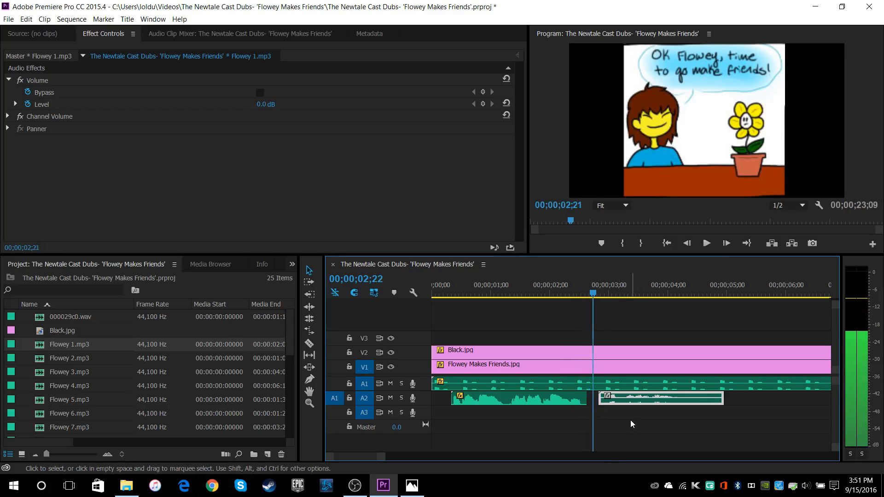
pyautogui.press('Right')
pyautogui.press('Right')
pyautogui.press('Right')
pyautogui.press('Right')
pyautogui.press('Right')
pyautogui.press('Right')
pyautogui.press('Right')
pyautogui.moveTo(634, 405); pyautogui.dragTo(644, 401)
pyautogui.moveTo(531, 280); pyautogui.dragTo(522, 282)
pyautogui.click(706, 243)
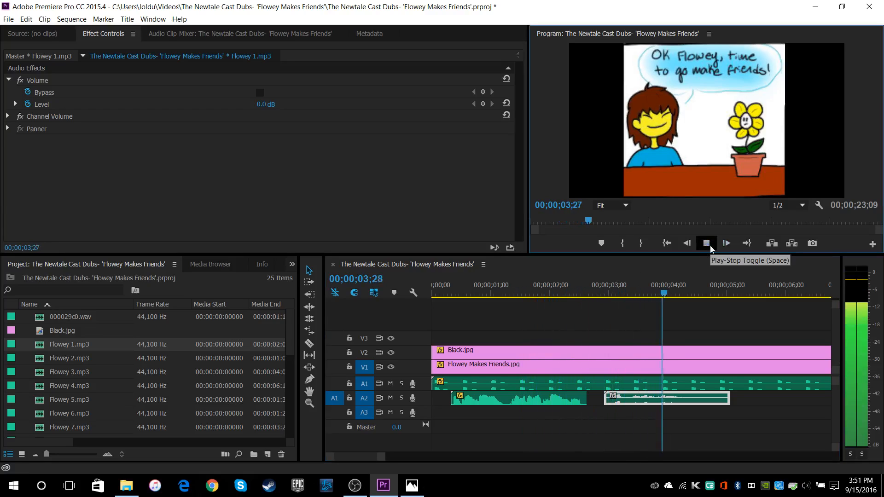
pyautogui.press('space')
# Step: Set Flowey 1.mp3 volume to 6.0 dB and preview from about 02;23
pyautogui.click(28, 92)
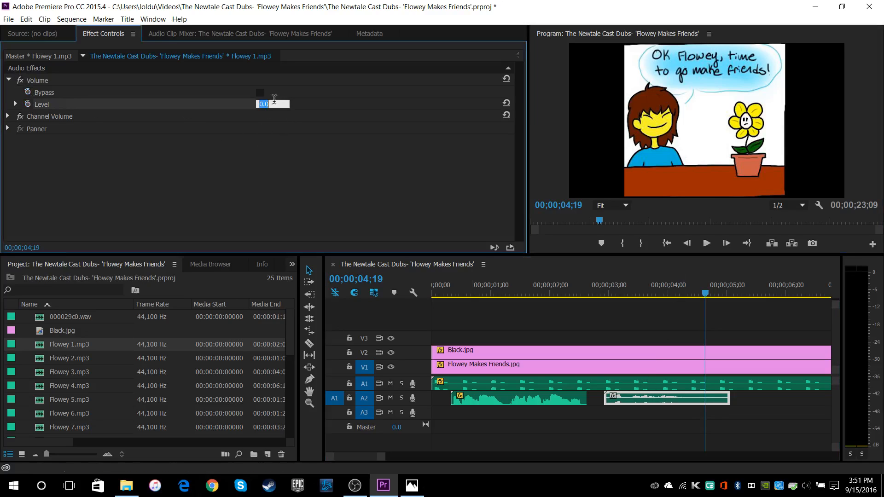
pyautogui.click(594, 290)
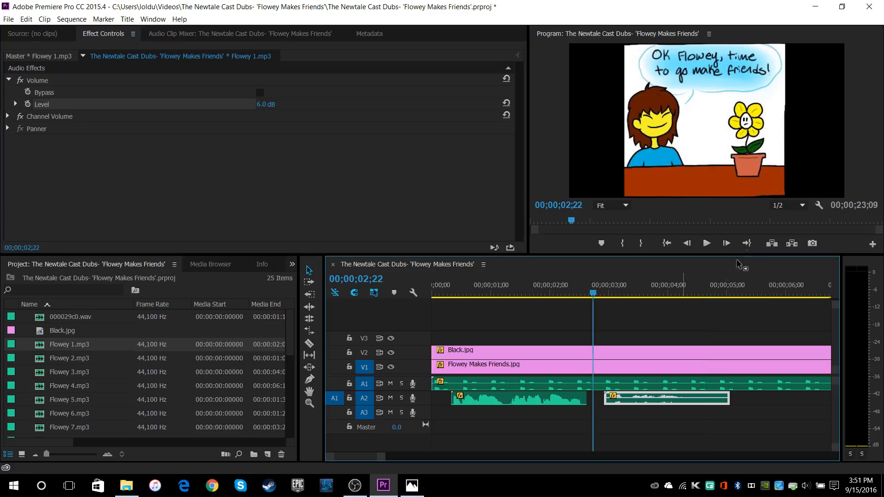
pyautogui.click(691, 322)
pyautogui.click(706, 244)
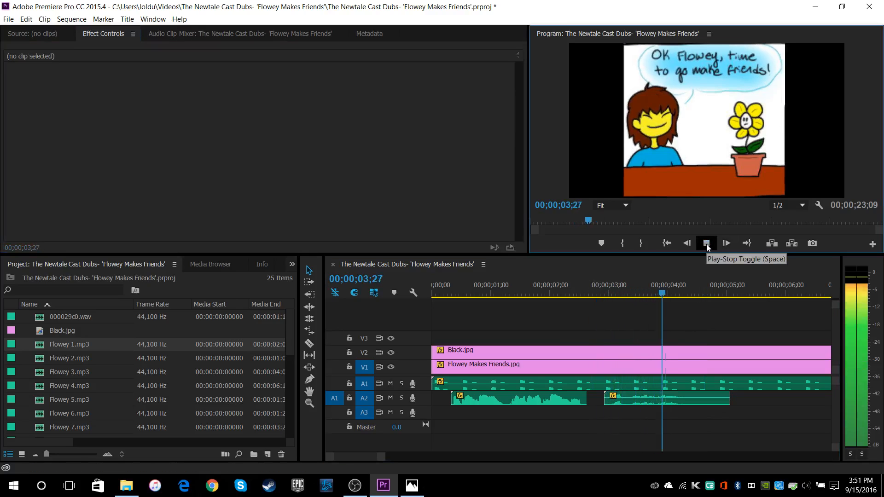
pyautogui.click(607, 283)
pyautogui.click(606, 283)
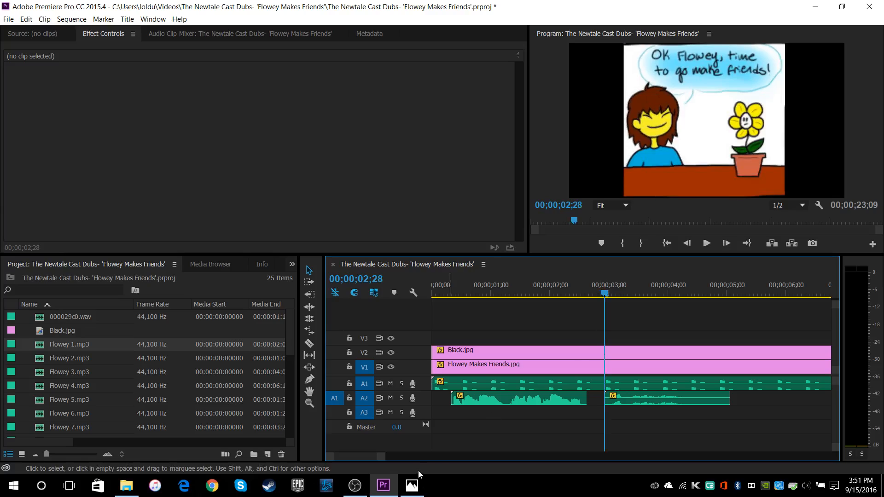
# Step: Keyframe the comic's Position at 02;22 and 02;27, panning X from 984 to 268
pyautogui.moveTo(383, 459); pyautogui.dragTo(351, 459)
pyautogui.press('Left')
pyautogui.press('Left')
pyautogui.press('Left')
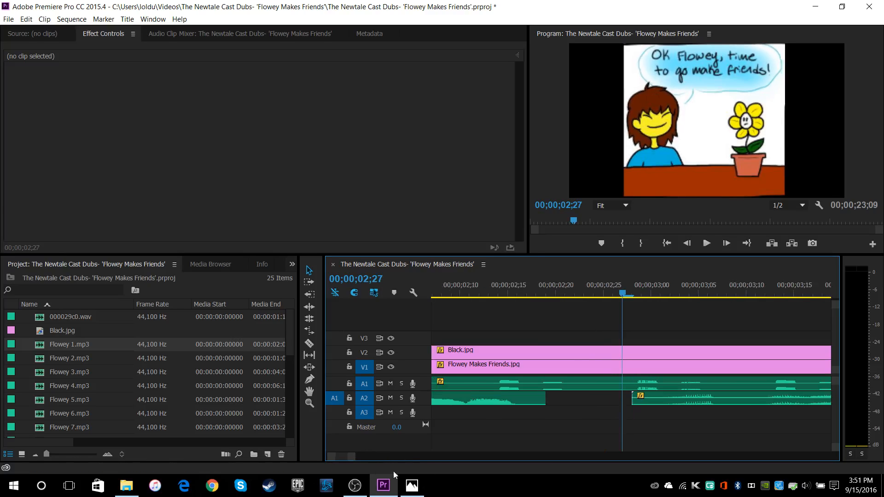
pyautogui.press('Right')
pyautogui.press('Right')
pyautogui.click(658, 365)
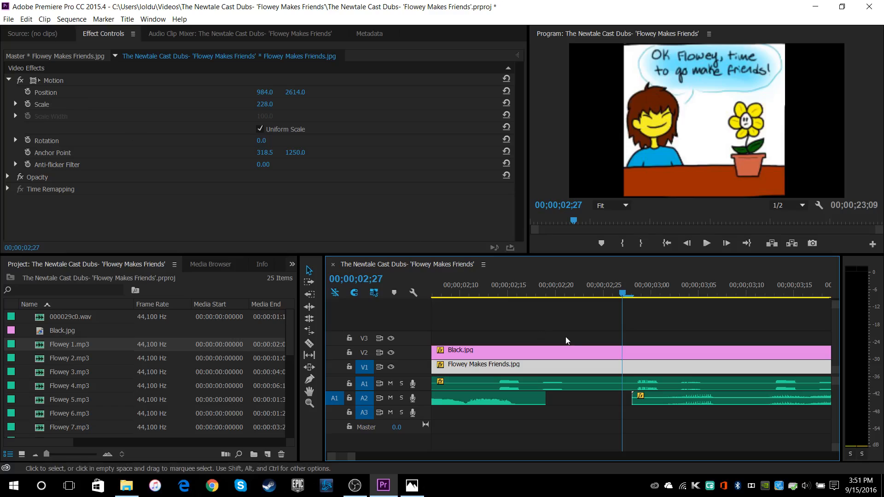
pyautogui.click(29, 92)
pyautogui.press('Left')
pyautogui.press('Left')
pyautogui.press('Left')
pyautogui.press('Left')
pyautogui.press('Left')
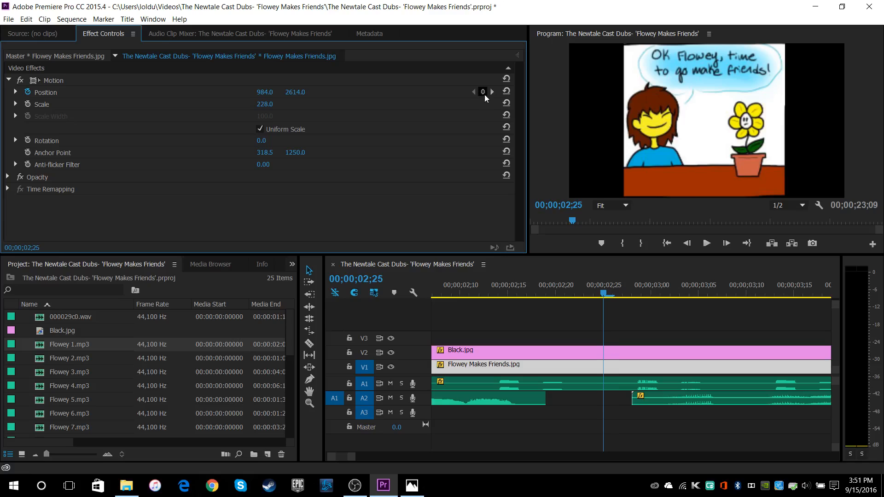
pyautogui.click(493, 91)
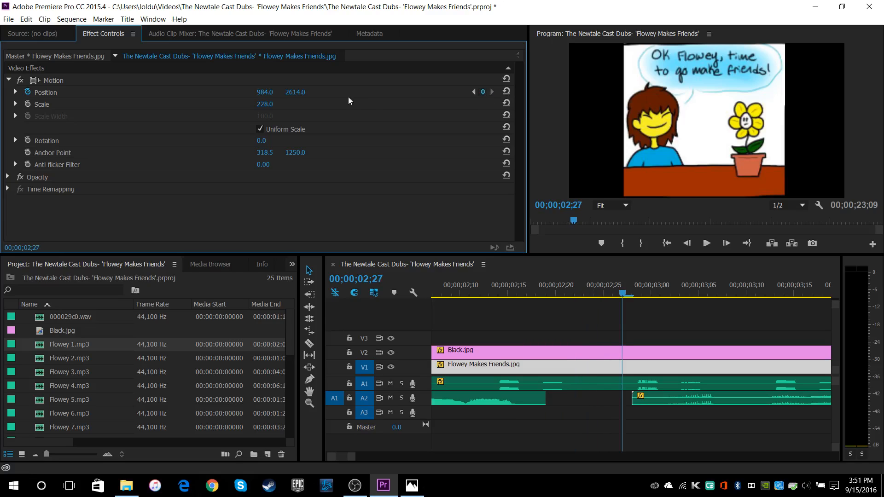
pyautogui.moveTo(263, 96); pyautogui.dragTo(139, 97)
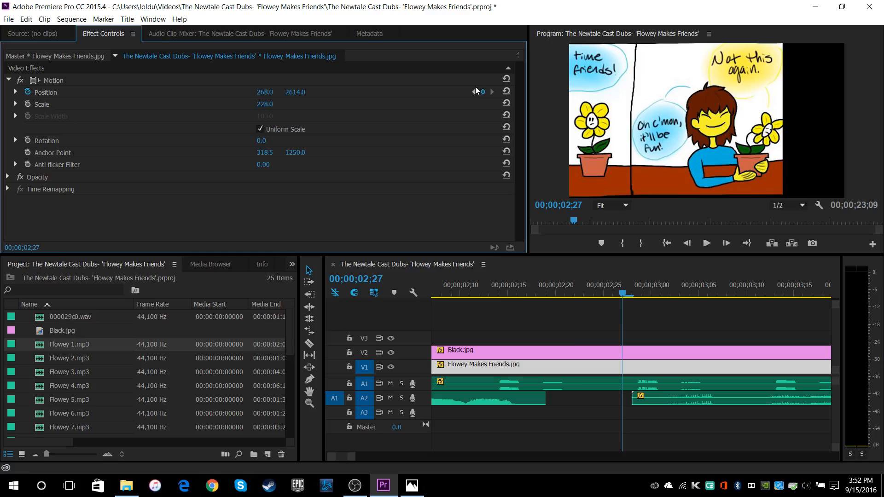
# Step: Play back the pan to the next panel to check it
pyautogui.click(709, 243)
pyautogui.click(709, 244)
pyautogui.click(709, 244)
pyautogui.press('space')
pyautogui.click(473, 92)
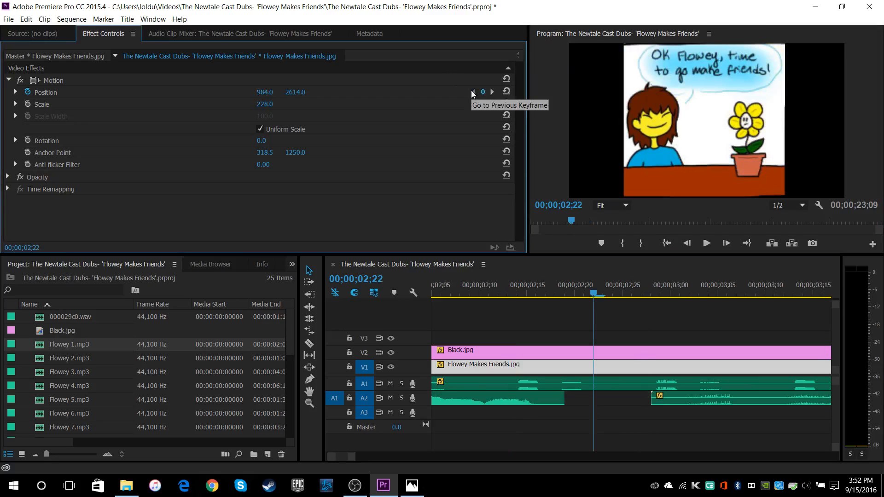
# Step: Add a second Black.jpg clip on track V3 starting at 02;22
pyautogui.click(645, 354)
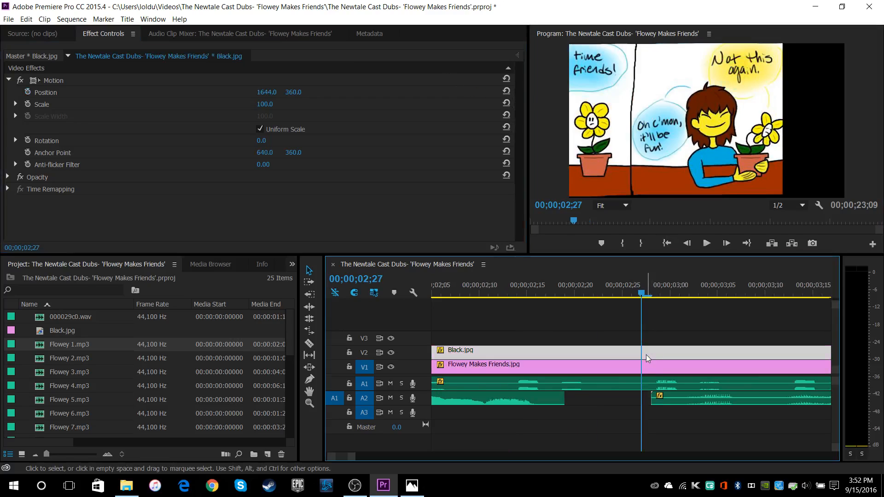
pyautogui.moveTo(270, 93)
pyautogui.mouseDown()
pyautogui.moveTo(251, 93)
pyautogui.moveTo(270, 93)
pyautogui.mouseUp()
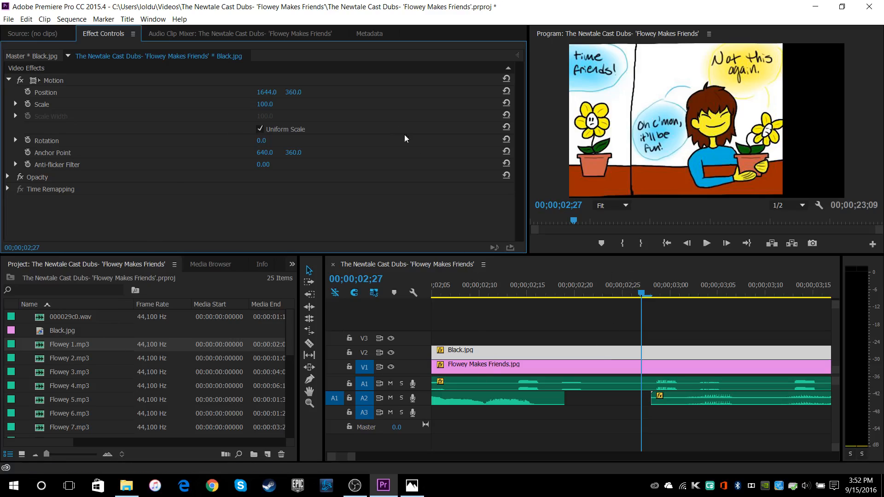
pyautogui.click(616, 366)
pyautogui.click(474, 93)
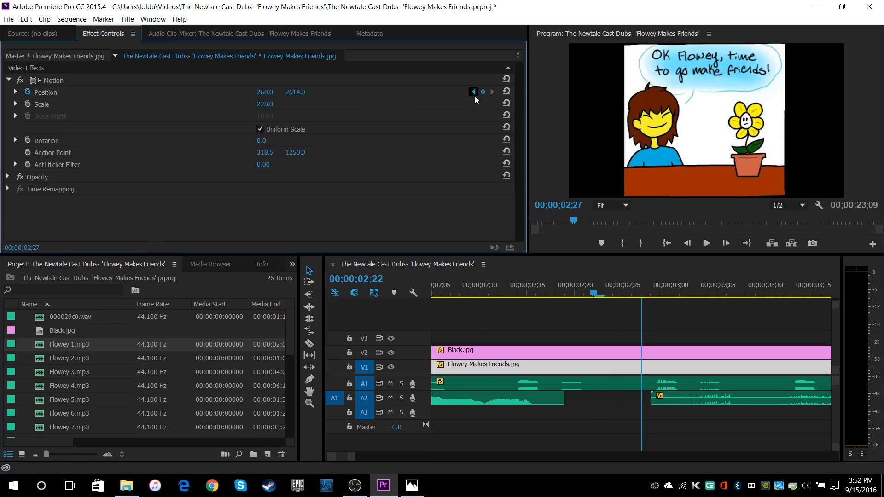
pyautogui.moveTo(62, 322); pyautogui.dragTo(597, 340)
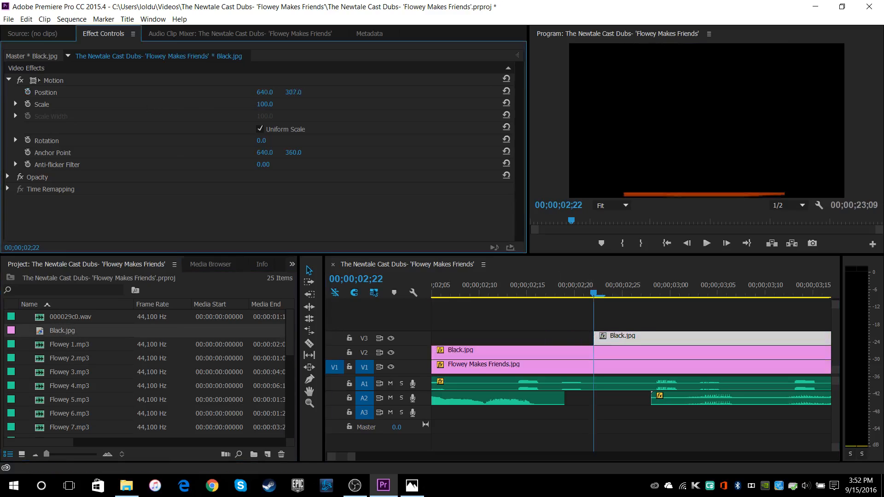
# Step: Slide the V3 Black.jpg panel mostly off the left edge, to Position X -393
pyautogui.moveTo(265, 92); pyautogui.dragTo(92, 92)
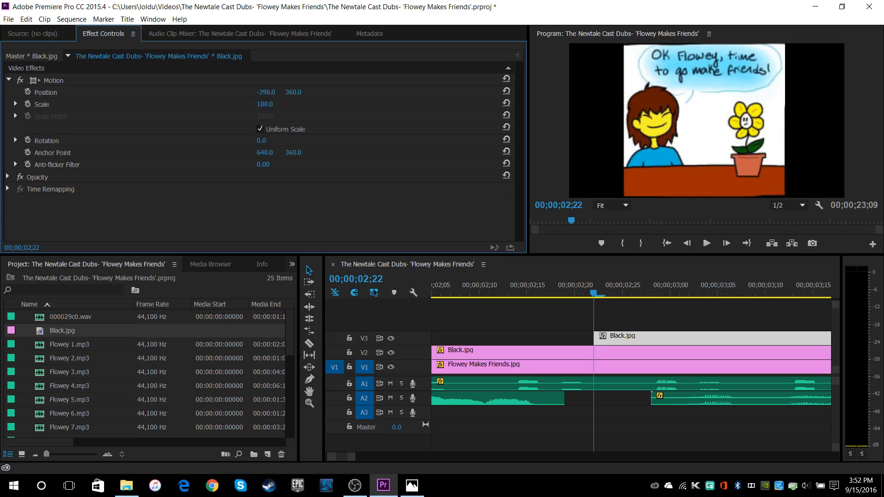
pyautogui.moveTo(271, 93); pyautogui.dragTo(253, 94)
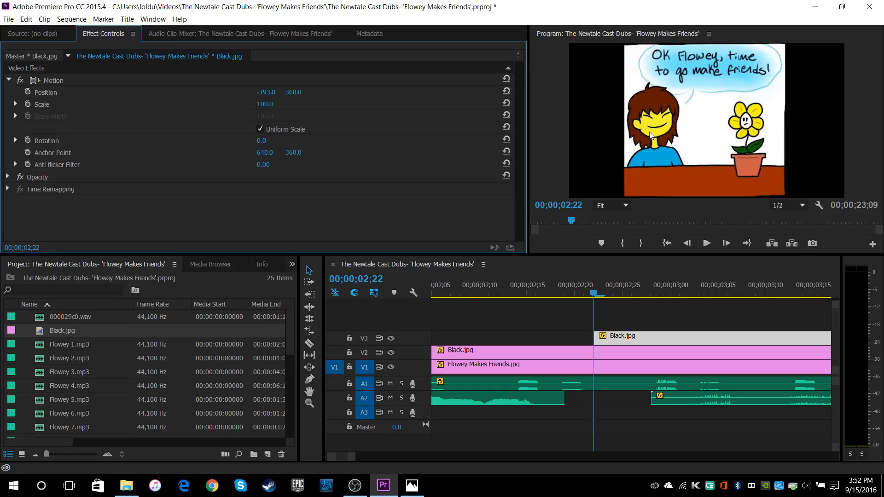
pyautogui.press('Right')
pyautogui.press('Right')
pyautogui.press('Right')
pyautogui.press('Right')
pyautogui.press('Right')
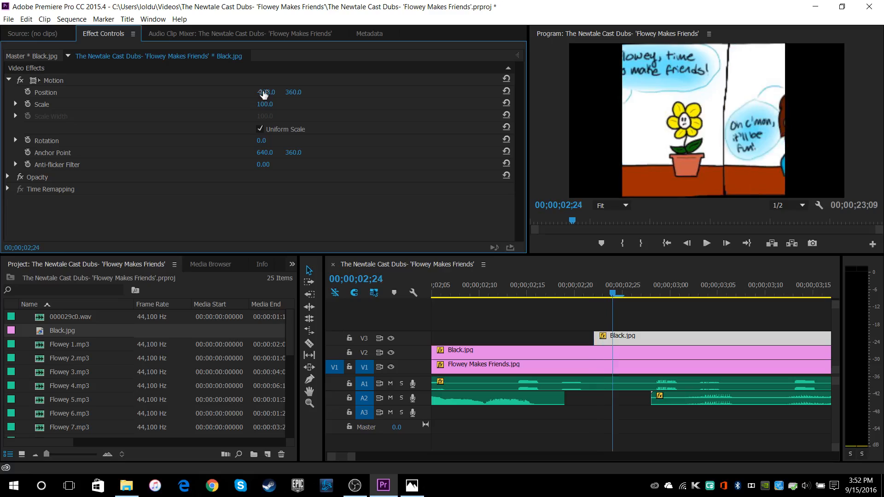
pyautogui.press('Right')
pyautogui.press('Left')
pyautogui.press('Left')
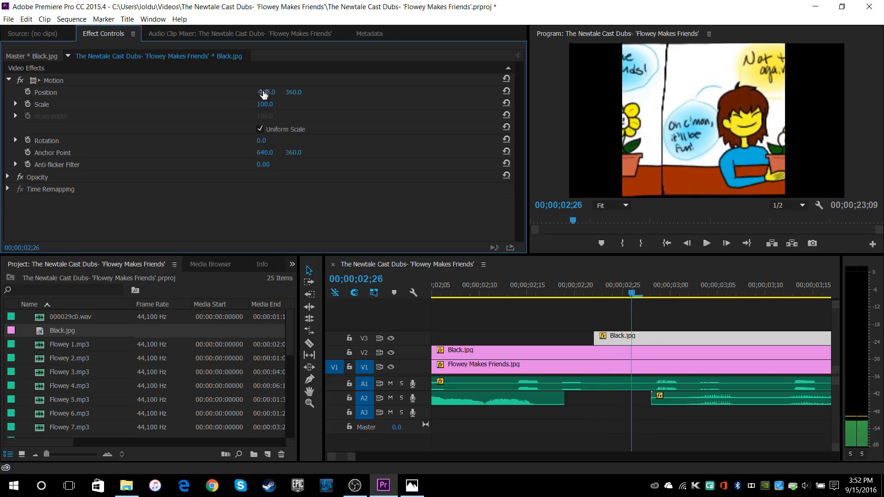
pyautogui.press('Right')
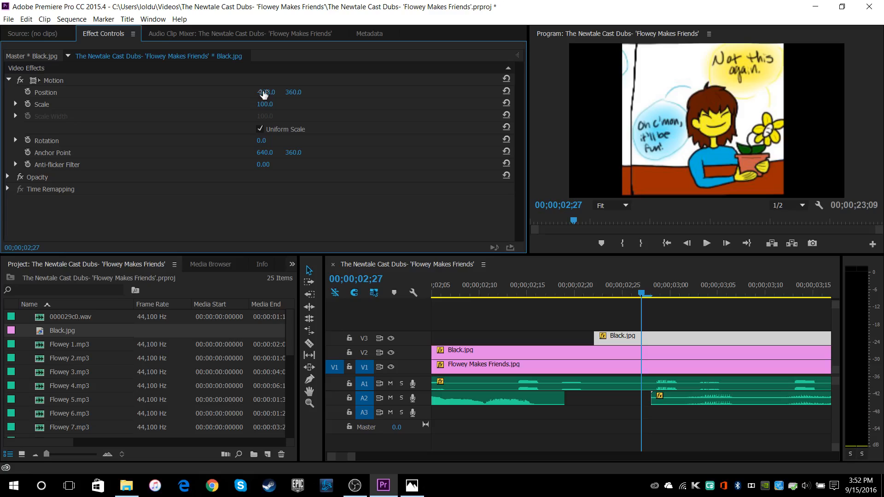
pyautogui.press('Left')
pyautogui.press('Left')
pyautogui.press('Left')
pyautogui.press('Left')
pyautogui.press('Left')
pyautogui.press('Left')
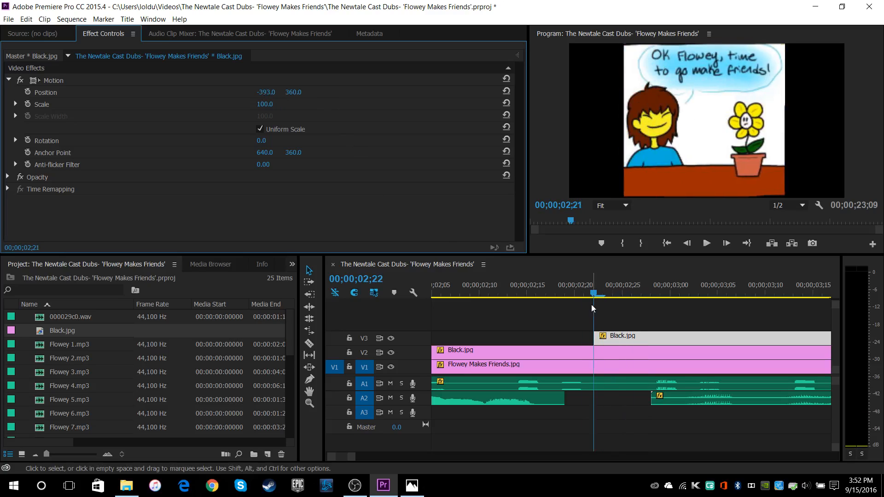
pyautogui.press('Right')
# Step: Extend the V3 black clip to the end of the sequence
pyautogui.moveTo(352, 456); pyautogui.dragTo(508, 470)
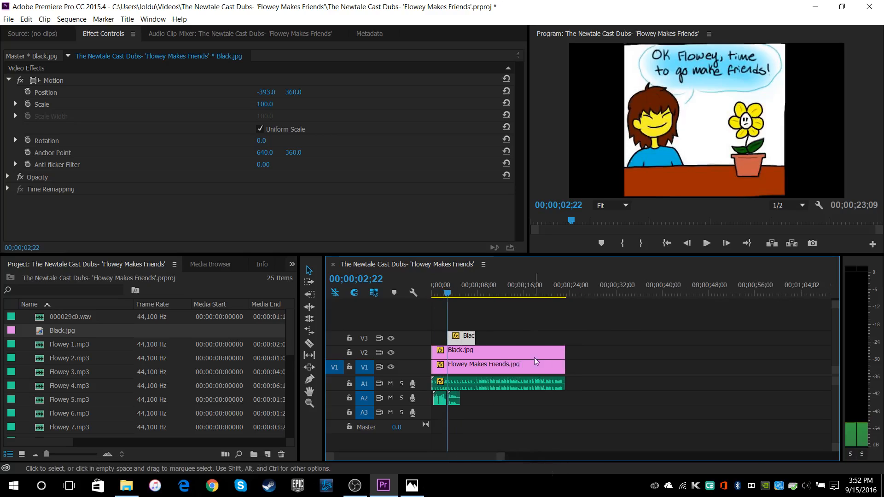
pyautogui.moveTo(475, 338); pyautogui.dragTo(565, 338)
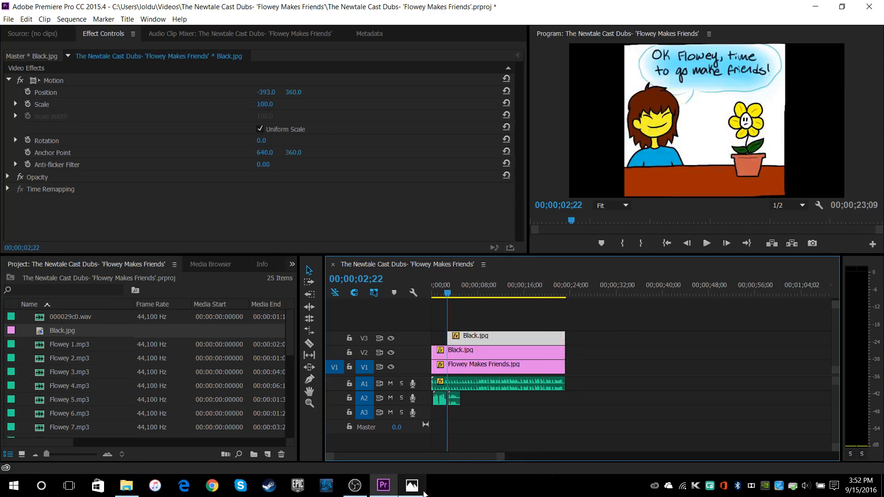
pyautogui.moveTo(501, 459); pyautogui.dragTo(416, 466)
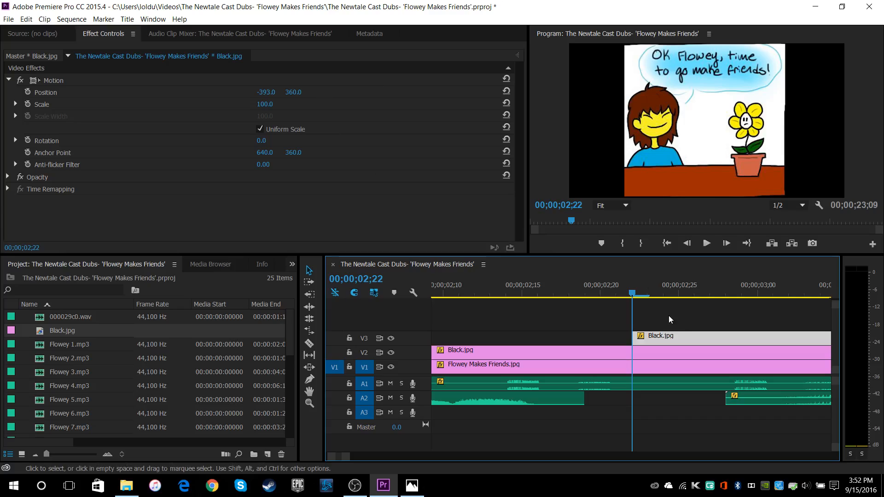
# Step: Keyframe the V3 black panel's Position at 02;22 and 02;27, ending at X -346
pyautogui.click(28, 92)
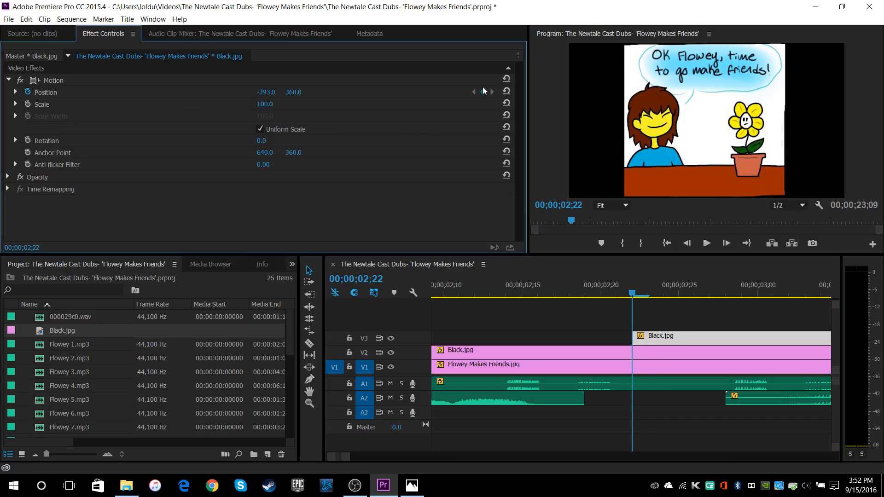
pyautogui.press('Right')
pyautogui.press('Right')
pyautogui.press('Right')
pyautogui.press('Right')
pyautogui.press('Right')
pyautogui.press('Right')
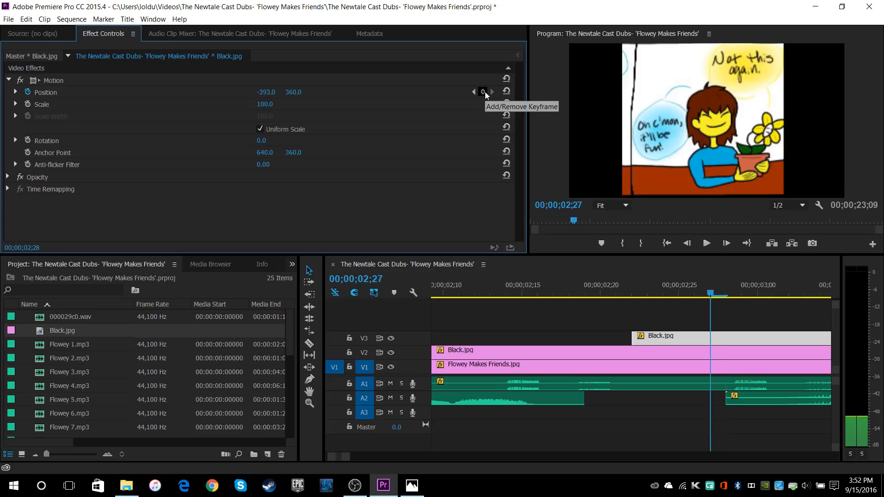
pyautogui.click(699, 357)
pyautogui.click(689, 372)
pyautogui.click(689, 333)
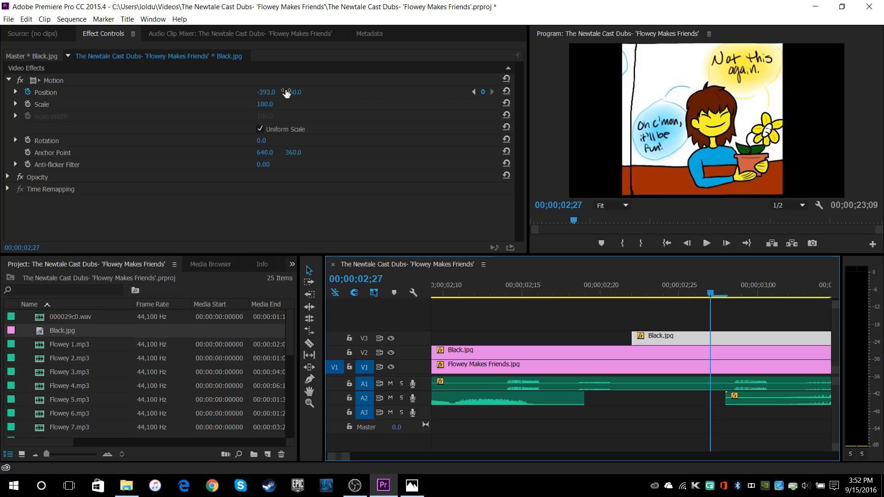
pyautogui.moveTo(268, 92)
pyautogui.mouseDown()
pyautogui.moveTo(281, 92)
pyautogui.moveTo(268, 92)
pyautogui.mouseUp()
# Step: Save the project and play back the pan from about 02;14
pyautogui.click(6, 20)
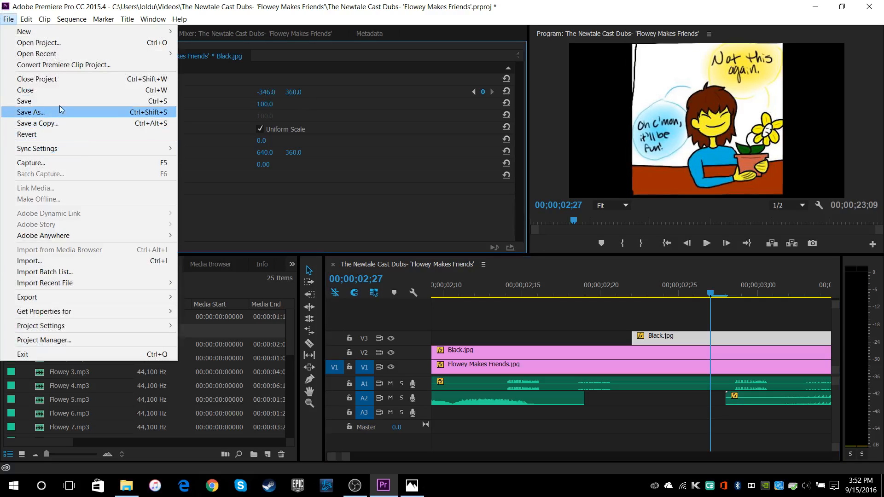
pyautogui.click(59, 102)
pyautogui.moveTo(345, 456); pyautogui.dragTo(378, 457)
pyautogui.click(591, 293)
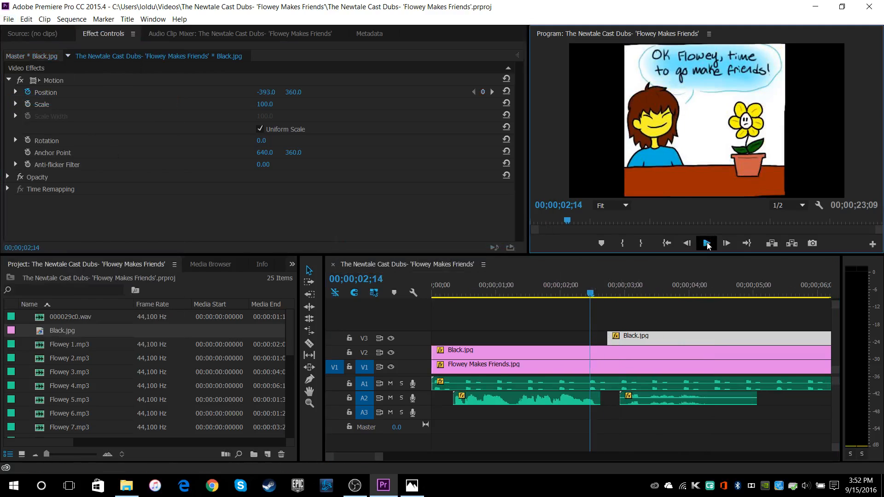
pyautogui.click(706, 243)
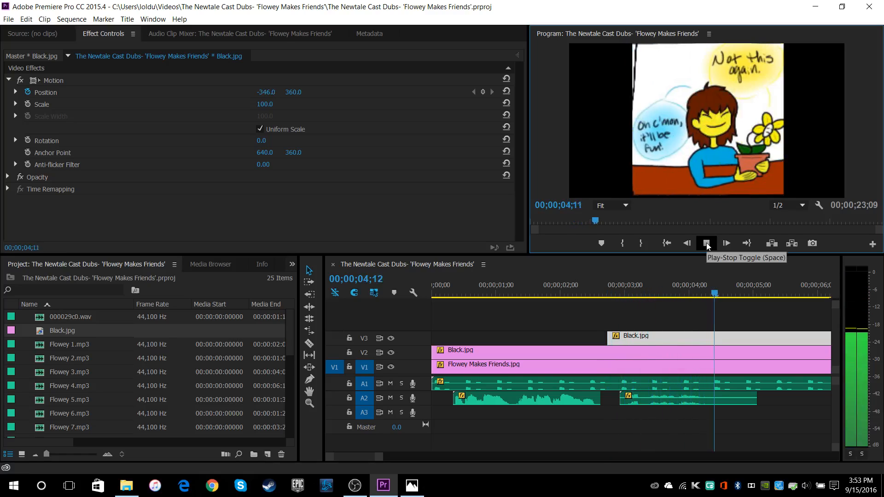
pyautogui.click(706, 243)
pyautogui.scroll(-4, 89, 340)
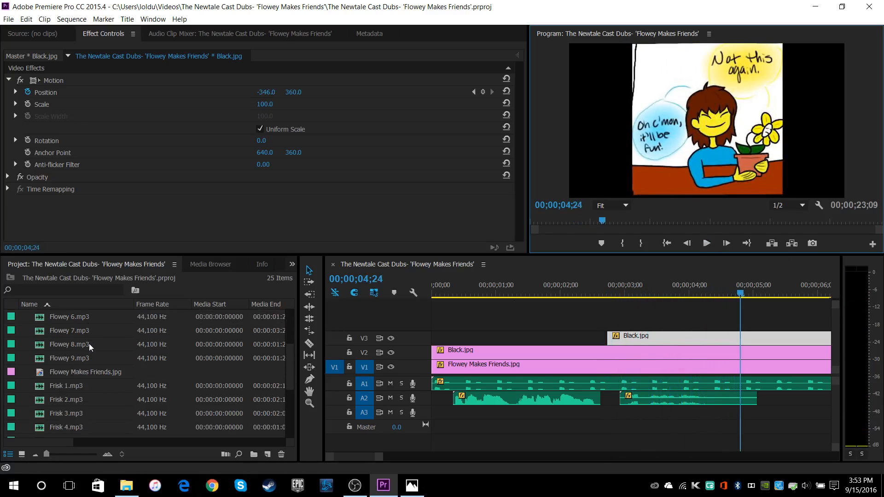
# Step: Add Frisk 2.mp3 to track A2 and preview the voice clips from 03;20
pyautogui.moveTo(69, 357); pyautogui.dragTo(760, 399)
pyautogui.moveTo(376, 457); pyautogui.dragTo(391, 454)
pyautogui.click(554, 284)
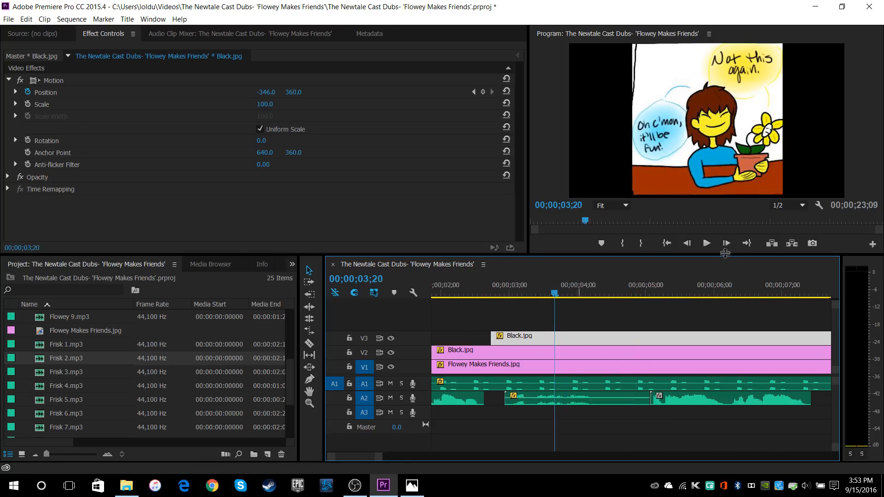
pyautogui.click(711, 243)
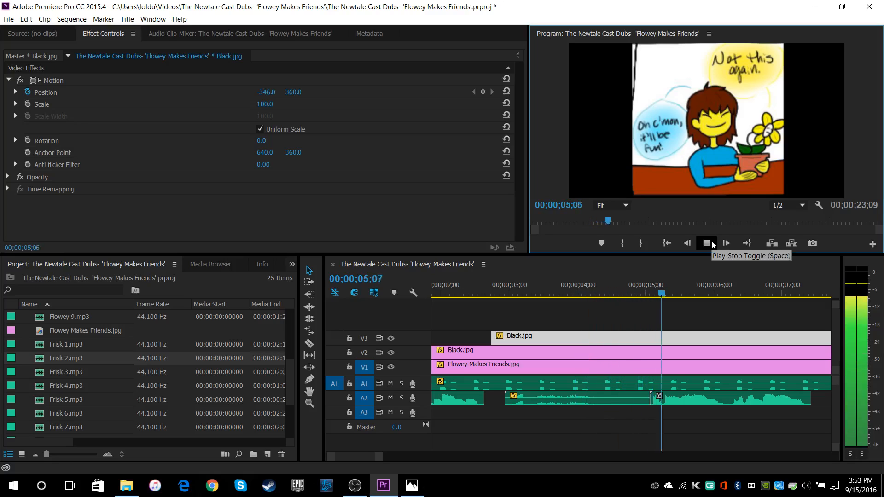
pyautogui.click(711, 244)
# Step: Trim the earlier A2 clip back to 04;28 and butt Frisk 2.mp3 against it
pyautogui.moveTo(654, 295); pyautogui.dragTo(640, 295)
pyautogui.moveTo(648, 400); pyautogui.dragTo(634, 399)
pyautogui.moveTo(662, 396); pyautogui.dragTo(644, 394)
pyautogui.moveTo(595, 285); pyautogui.dragTo(557, 281)
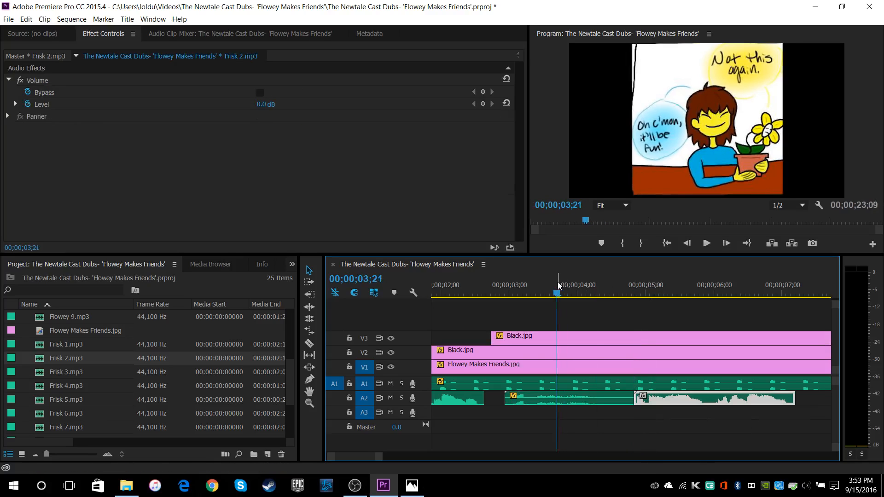
# Step: Turn off volume keyframing on Frisk 2.mp3 and set its level to 5.0 dB
pyautogui.click(711, 244)
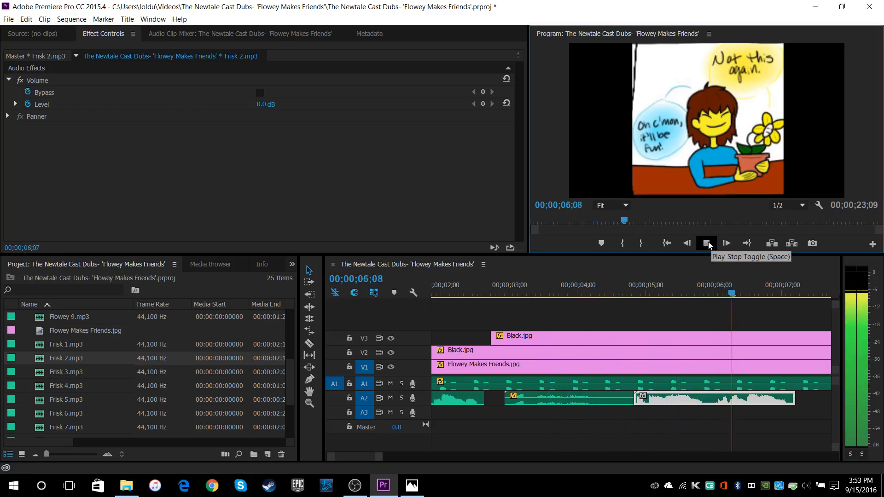
pyautogui.click(707, 244)
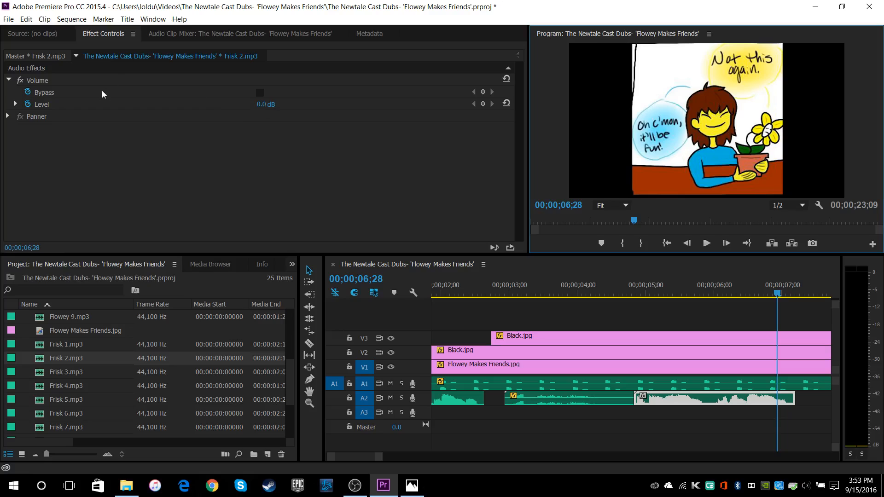
pyautogui.click(26, 92)
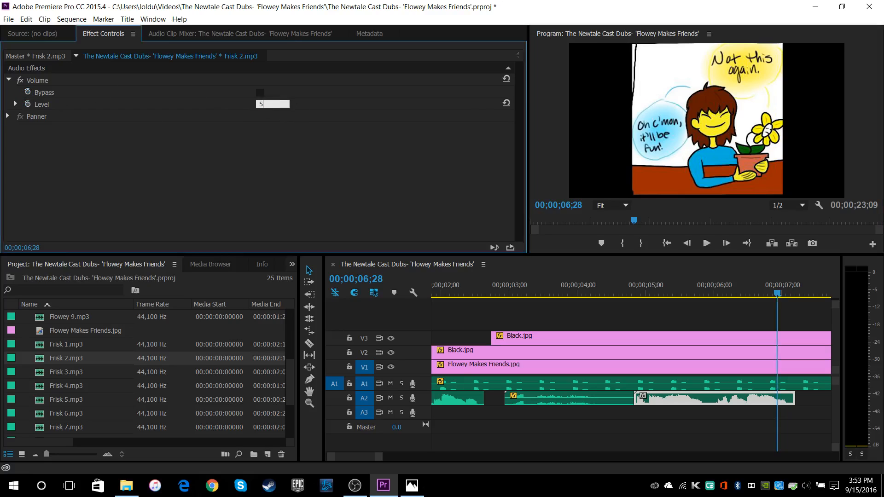
pyautogui.click(621, 288)
pyautogui.click(706, 244)
pyautogui.click(706, 245)
# Step: Save the project and return the playhead to the sequence start
pyautogui.click(9, 18)
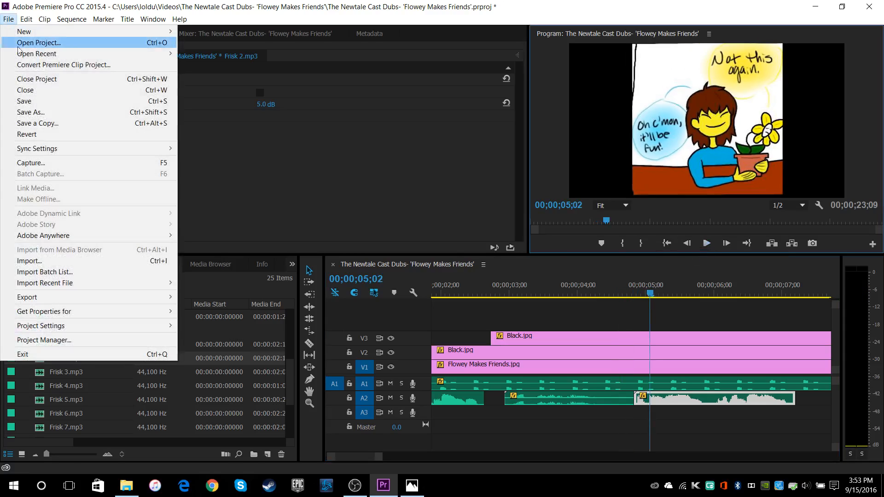
pyautogui.click(18, 102)
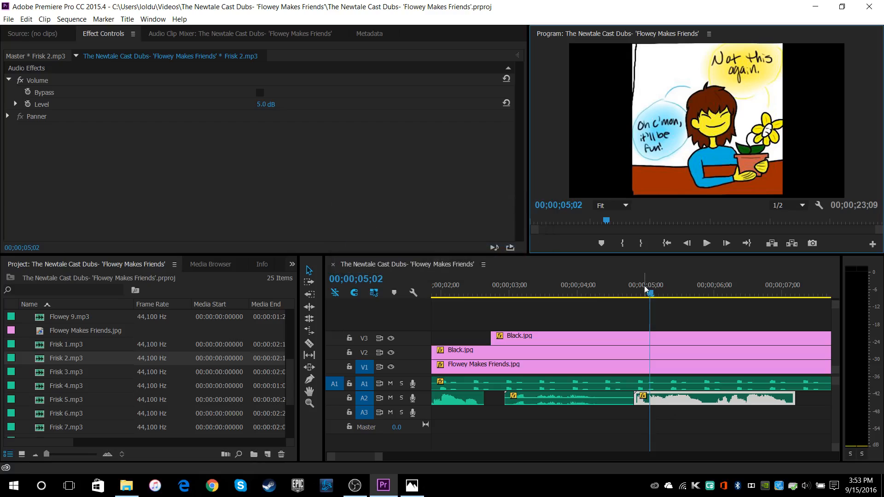
pyautogui.press('Home')
pyautogui.moveTo(380, 456); pyautogui.dragTo(451, 475)
pyautogui.moveTo(598, 286); pyautogui.dragTo(552, 285)
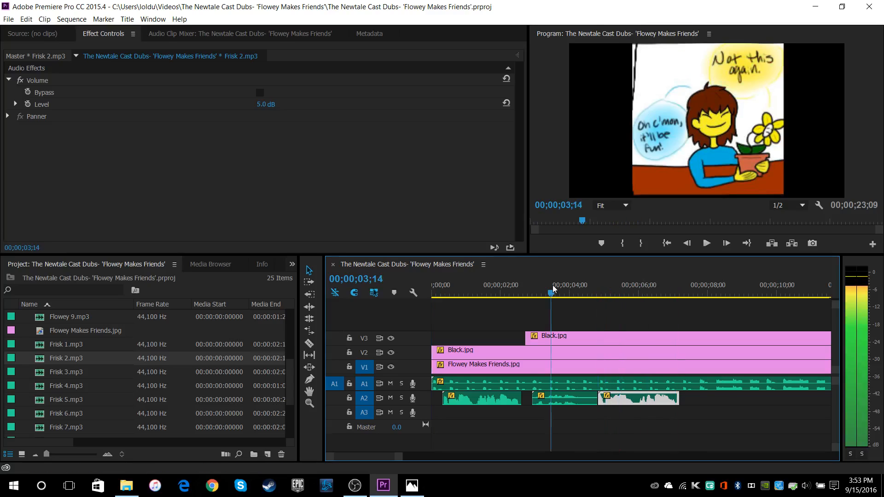
pyautogui.press('Home')
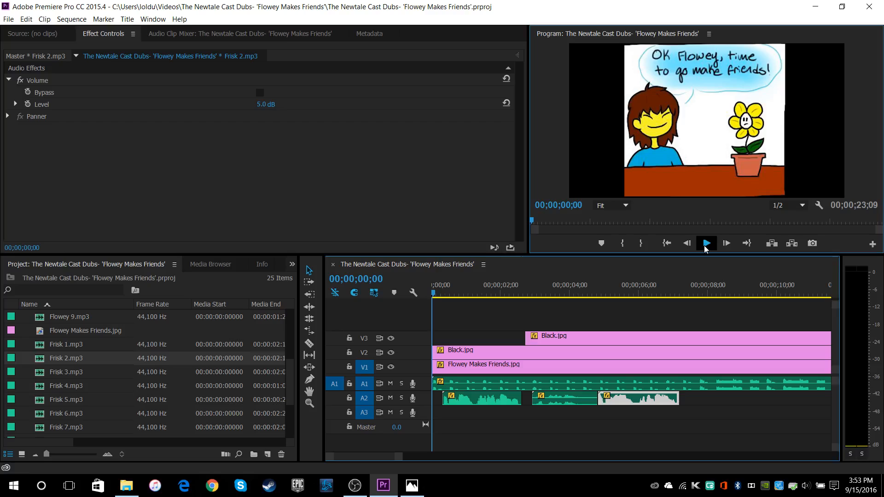
# Step: Play the whole sequence from the beginning, then bring up the comic in Photos
pyautogui.click(705, 248)
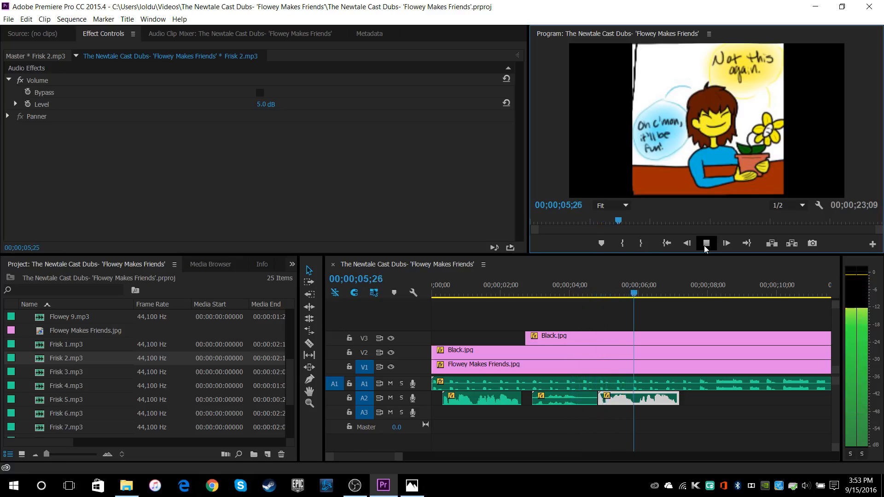
pyautogui.click(706, 243)
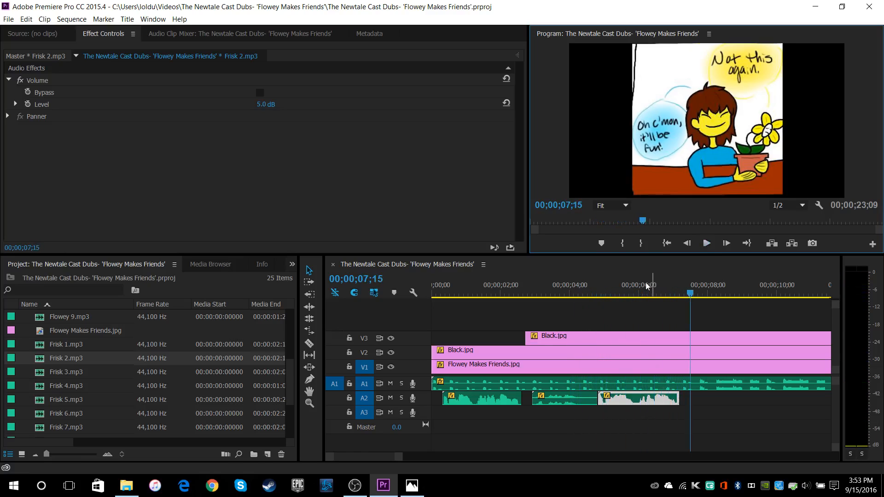
pyautogui.click(412, 485)
pyautogui.scroll(-1, 425, 299)
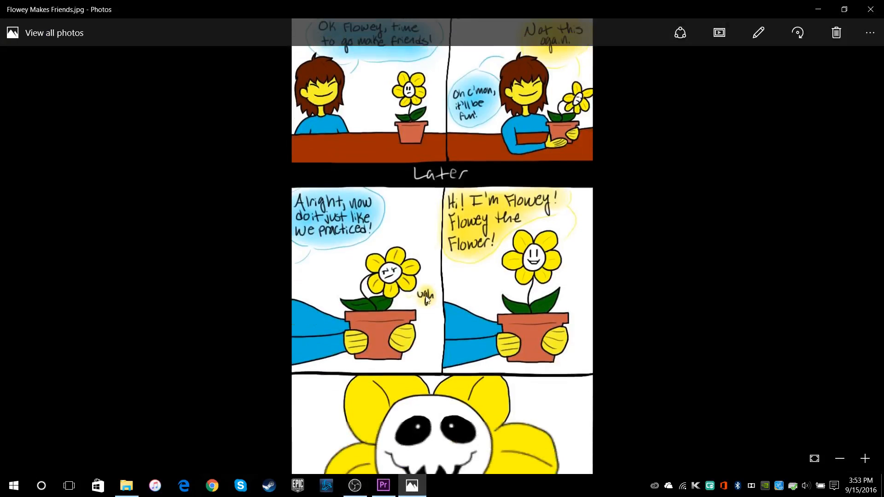
# Step: Zoom into the Flowey Makes Friends comic image in Photos
pyautogui.click(414, 484)
pyautogui.click(694, 294)
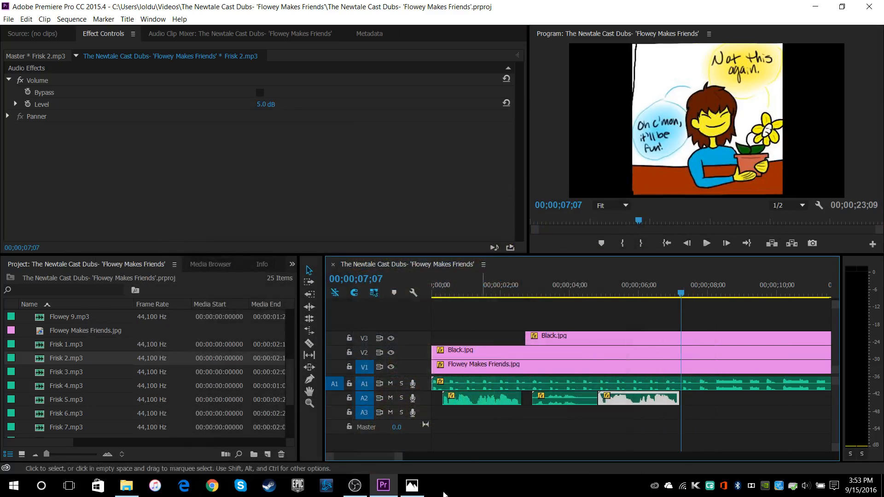
pyautogui.click(413, 485)
pyautogui.scroll(1, 442, 410)
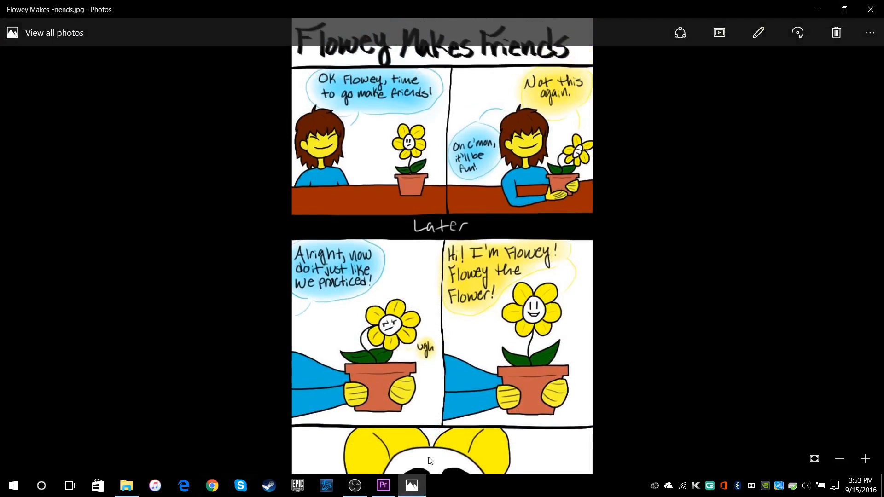
pyautogui.click(865, 459)
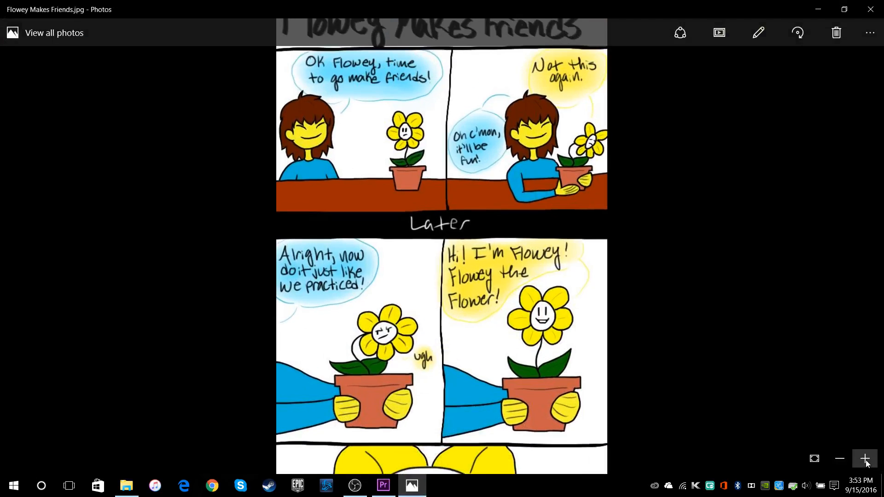
pyautogui.click(865, 460)
pyautogui.click(865, 460)
# Step: Pan down the comic to the final "Yup. Why?!" panel
pyautogui.moveTo(442, 226); pyautogui.dragTo(384, 189)
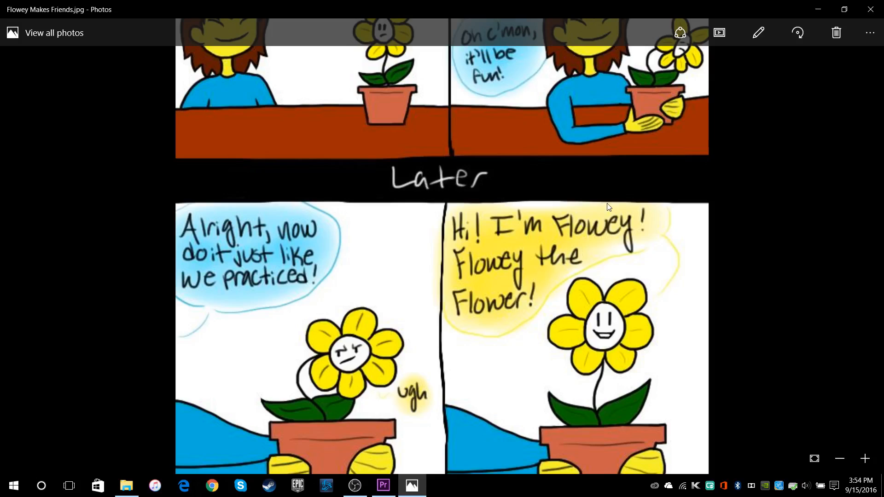
pyautogui.moveTo(541, 331); pyautogui.dragTo(329, 319)
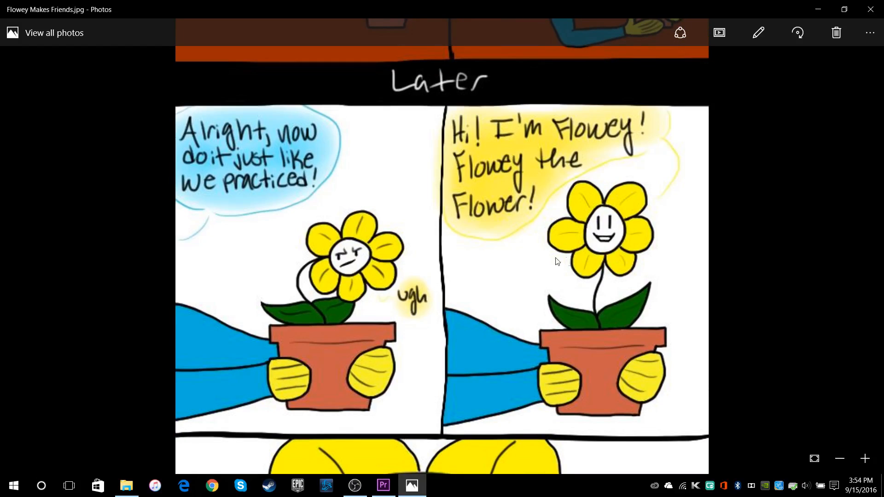
pyautogui.moveTo(519, 386); pyautogui.dragTo(354, 138)
pyautogui.moveTo(441, 405); pyautogui.dragTo(393, 226)
pyautogui.moveTo(393, 396); pyautogui.dragTo(495, 414)
# Step: Pan back up to the "Later" panels, then return to Premiere Pro
pyautogui.moveTo(488, 110); pyautogui.dragTo(492, 410)
pyautogui.moveTo(488, 227); pyautogui.dragTo(500, 414)
pyautogui.moveTo(483, 110); pyautogui.dragTo(487, 439)
pyautogui.moveTo(442, 363); pyautogui.dragTo(420, 297)
pyautogui.moveTo(436, 440); pyautogui.dragTo(430, 460)
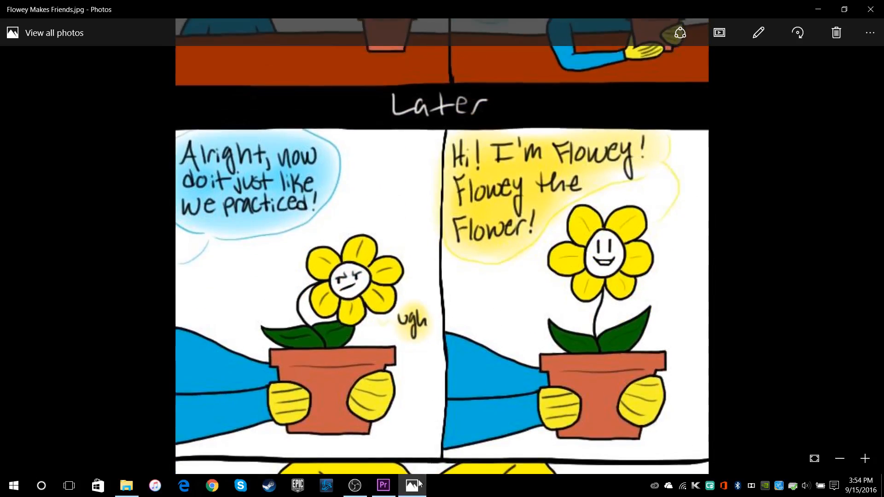
pyautogui.click(385, 491)
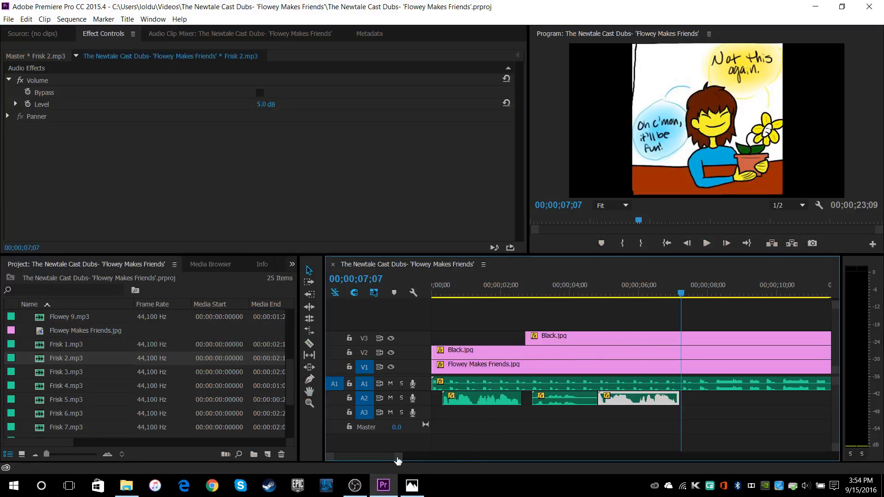
# Step: Add Frisk 3.mp3 to track A2 and preview it from 5;22
pyautogui.moveTo(398, 461); pyautogui.dragTo(381, 460)
pyautogui.press('Left')
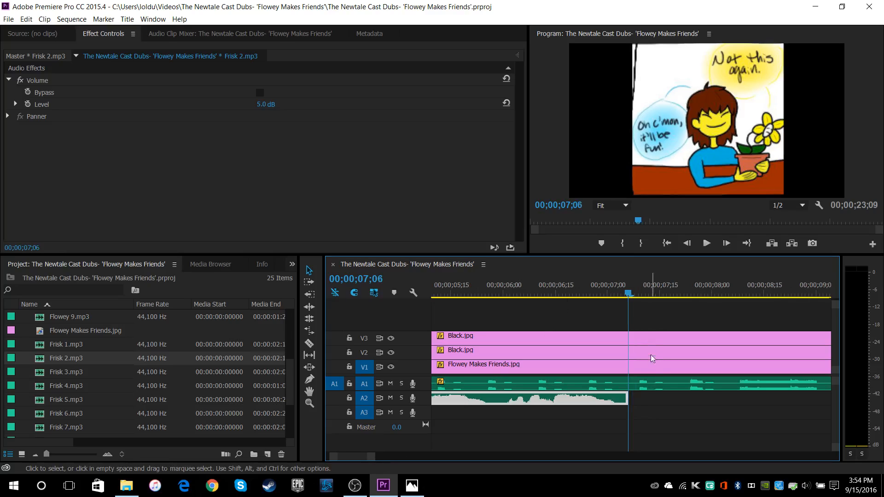
pyautogui.press('Left')
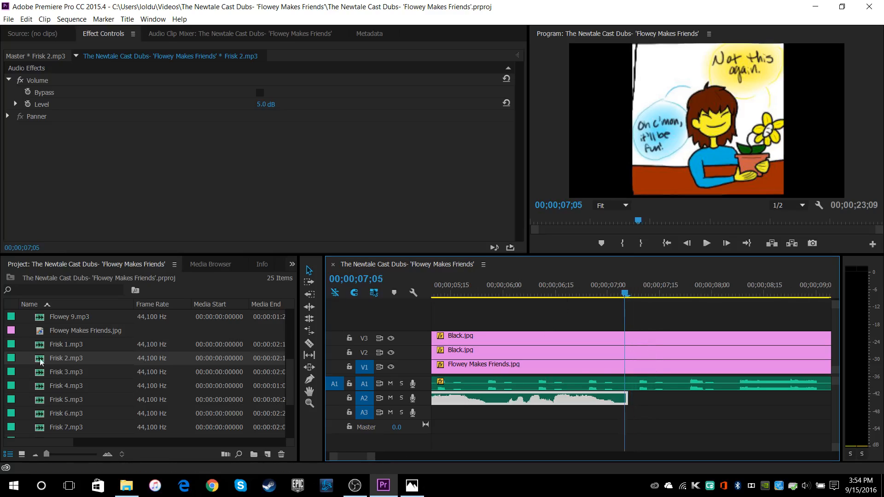
pyautogui.moveTo(53, 373); pyautogui.dragTo(685, 397)
pyautogui.moveTo(596, 288); pyautogui.dragTo(476, 281)
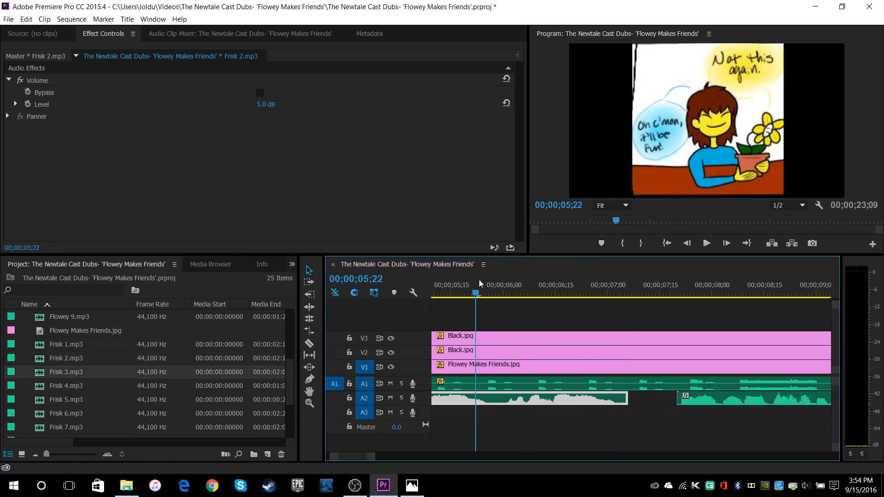
pyautogui.click(707, 244)
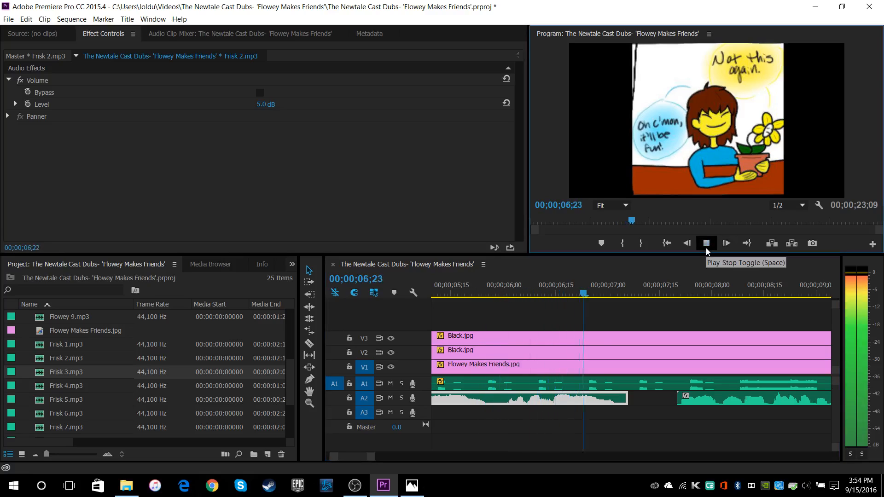
pyautogui.click(706, 244)
# Step: Slide Frisk 3.mp3 left to meet the playhead at 7;17 and review it
pyautogui.click(675, 293)
pyautogui.moveTo(676, 292); pyautogui.dragTo(667, 293)
pyautogui.moveTo(693, 398); pyautogui.dragTo(683, 398)
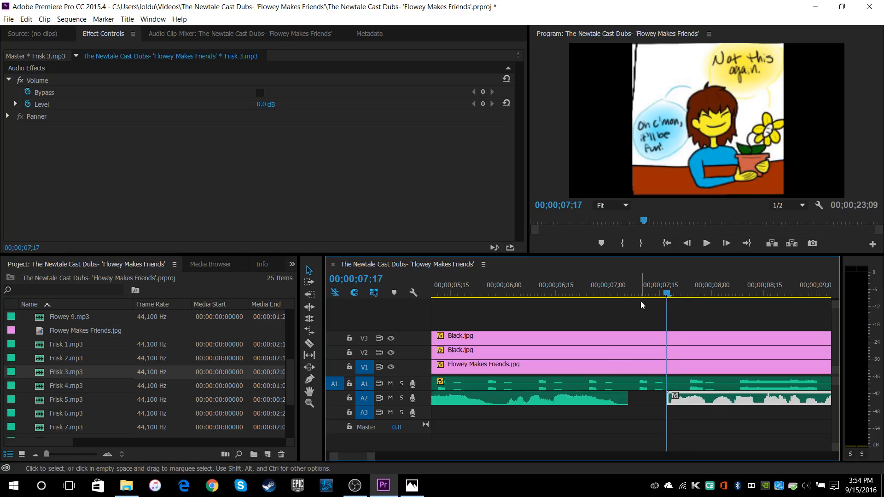
pyautogui.moveTo(598, 290); pyautogui.dragTo(479, 286)
pyautogui.click(711, 247)
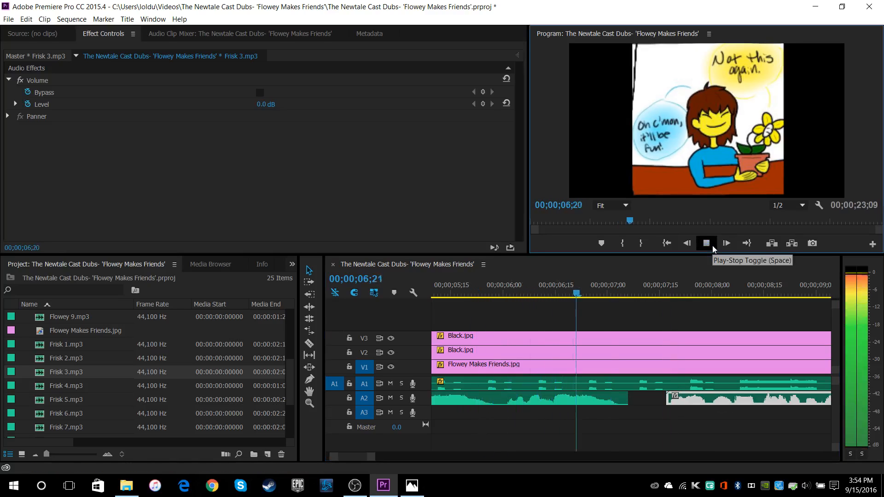
pyautogui.click(711, 245)
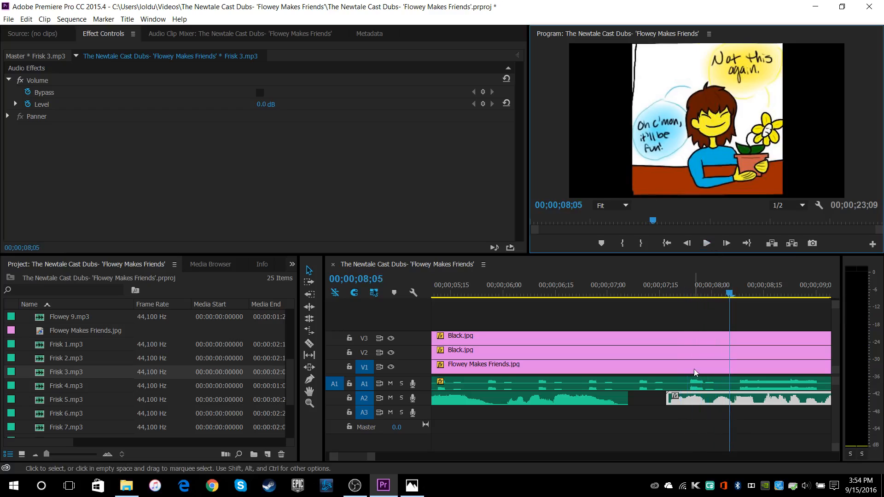
# Step: Nudge Frisk 3.mp3 later so it starts at 00;00;07;23
pyautogui.click(650, 292)
pyautogui.moveTo(651, 292); pyautogui.dragTo(663, 293)
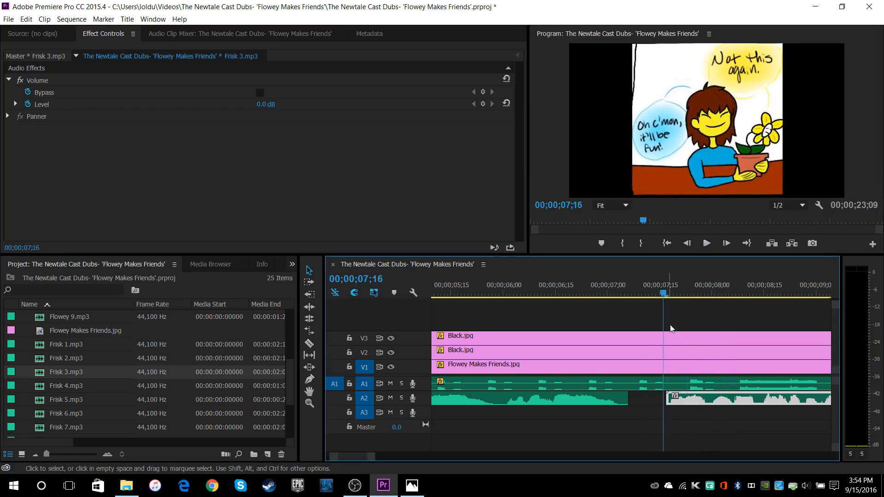
pyautogui.moveTo(703, 402); pyautogui.dragTo(715, 402)
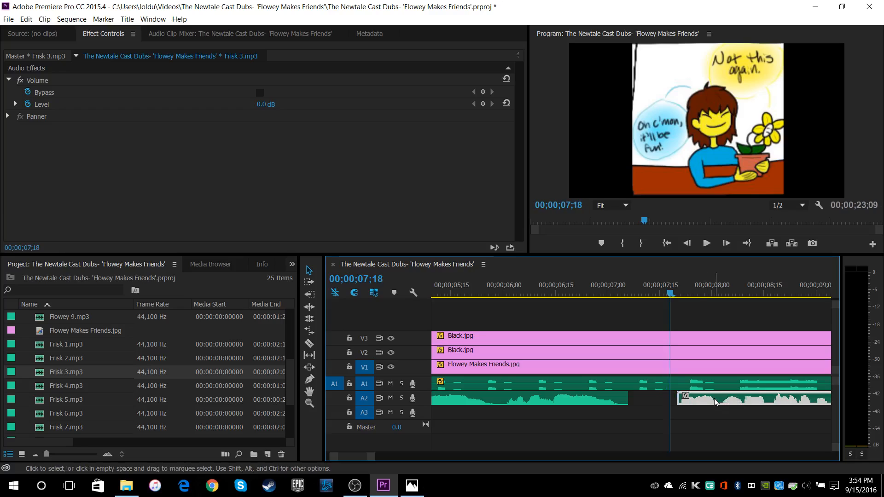
pyautogui.press('Left')
pyautogui.press('Right')
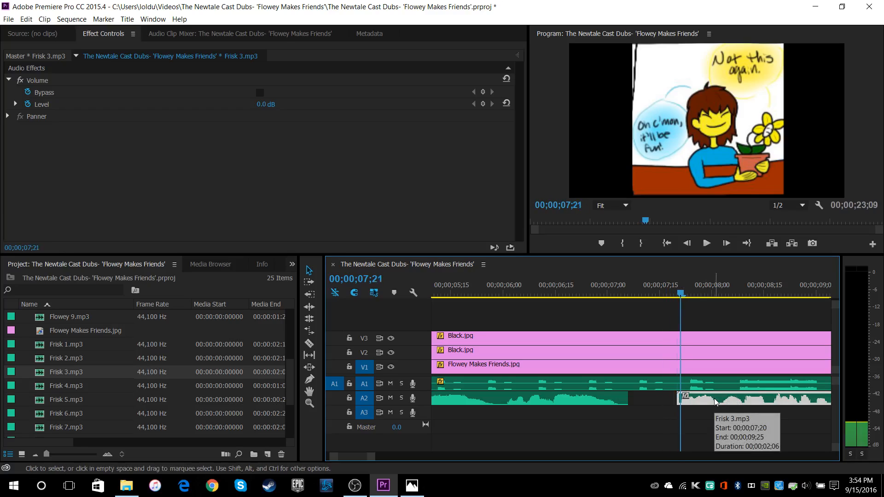
pyautogui.moveTo(715, 402); pyautogui.dragTo(725, 401)
pyautogui.press('Right')
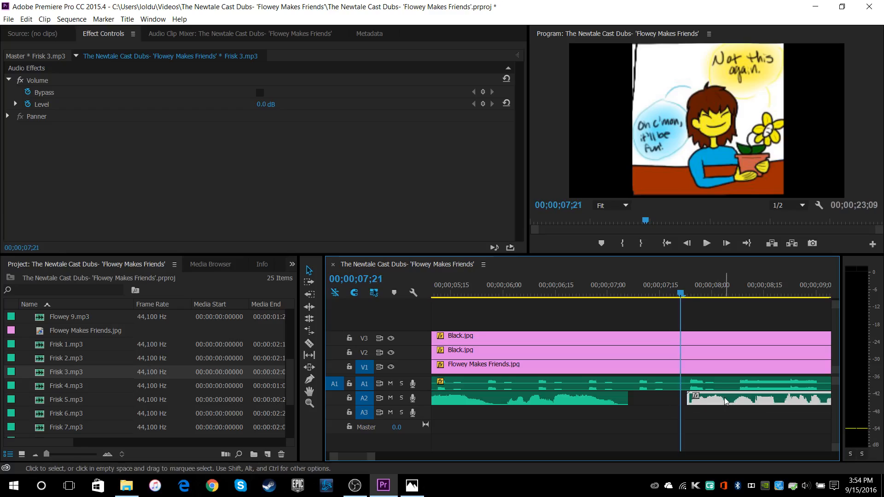
pyautogui.press('Left')
pyautogui.press('Left')
pyautogui.press('Left')
pyautogui.press('Left')
pyautogui.press('Left')
pyautogui.press('Left')
pyautogui.press('Left')
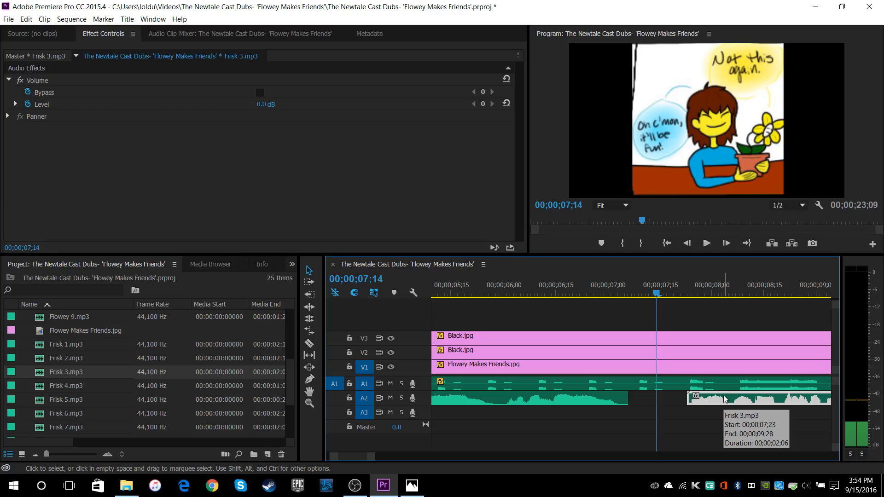
pyautogui.press('Left')
pyautogui.click(653, 370)
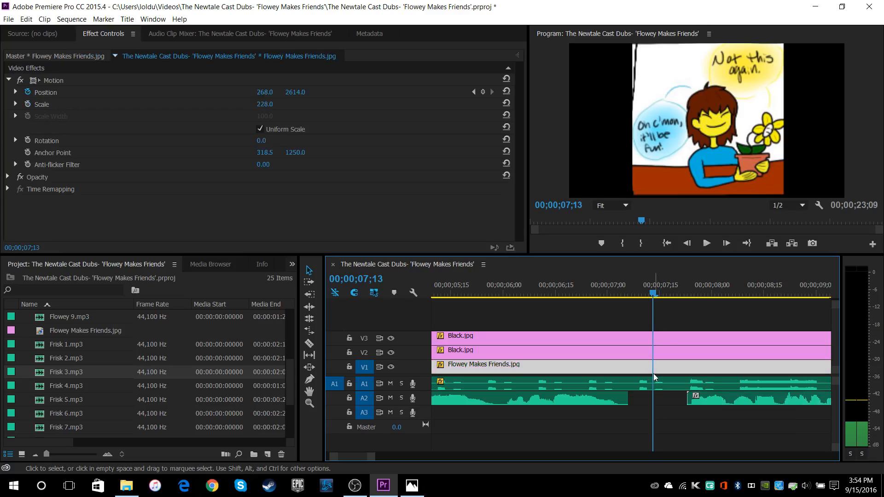
# Step: Keyframe the comic's Position at 7;13 and 7;22, panning up toward Flowey's panel
pyautogui.click(482, 93)
pyautogui.press('Right')
pyautogui.press('Right')
pyautogui.press('Right')
pyautogui.press('Right')
pyautogui.press('Right')
pyautogui.press('Right')
pyautogui.press('Right')
pyautogui.press('Right')
pyautogui.press('Right')
pyautogui.press('Right')
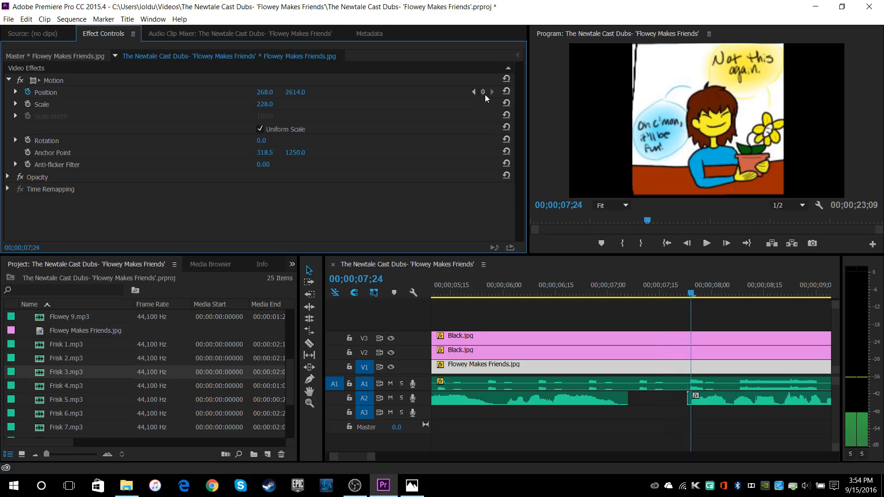
pyautogui.press('Left')
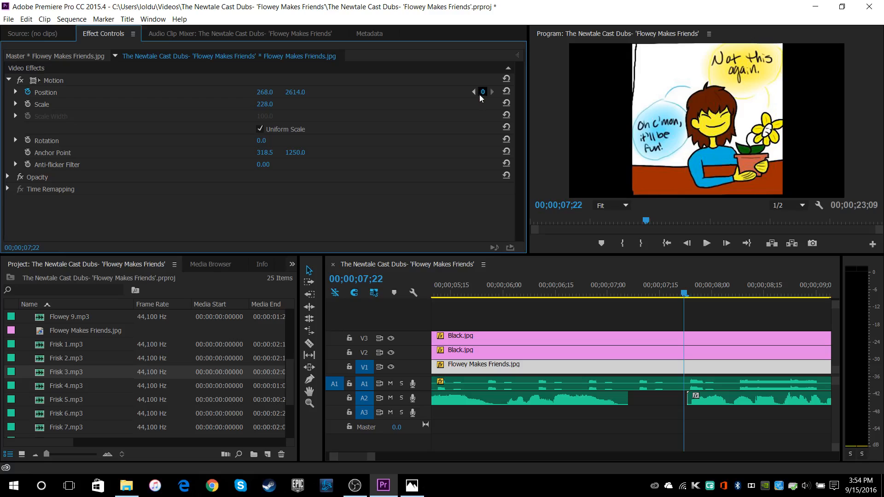
pyautogui.click(474, 92)
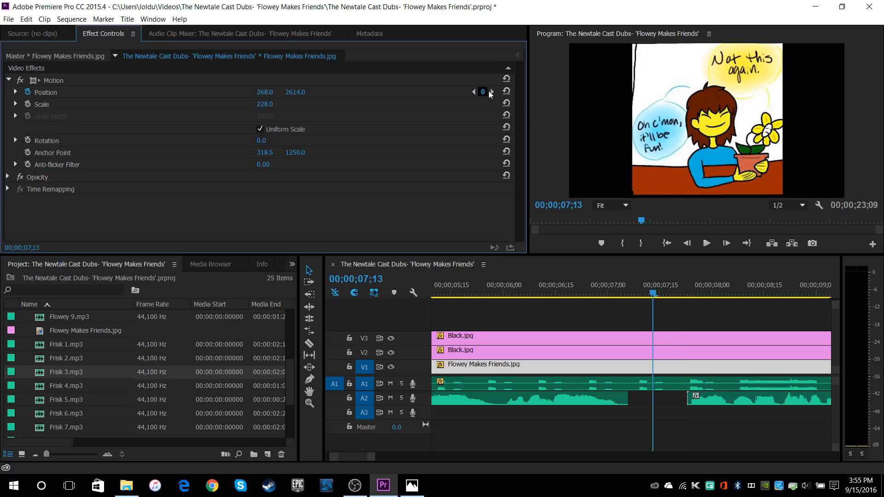
pyautogui.moveTo(295, 92); pyautogui.dragTo(299, 93)
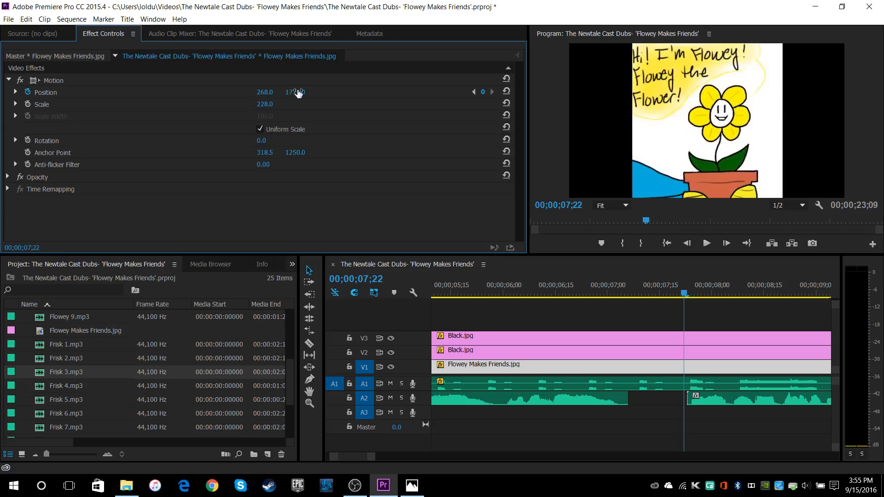
pyautogui.click(473, 92)
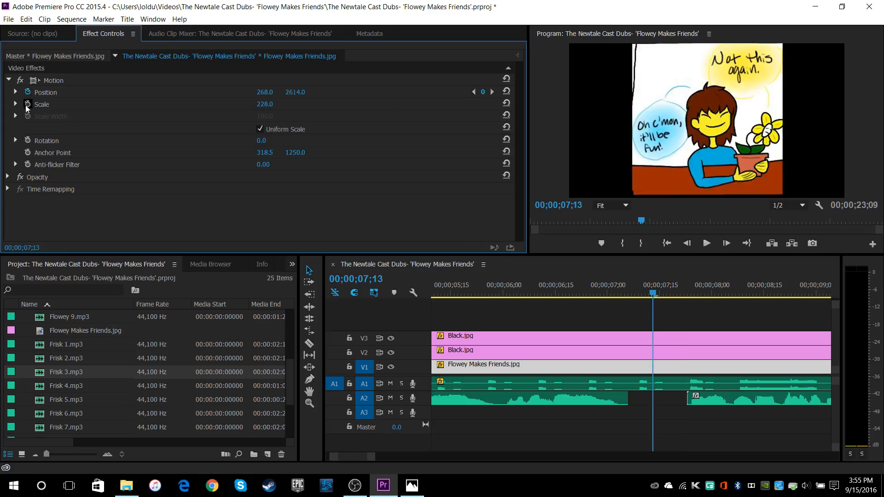
pyautogui.click(492, 93)
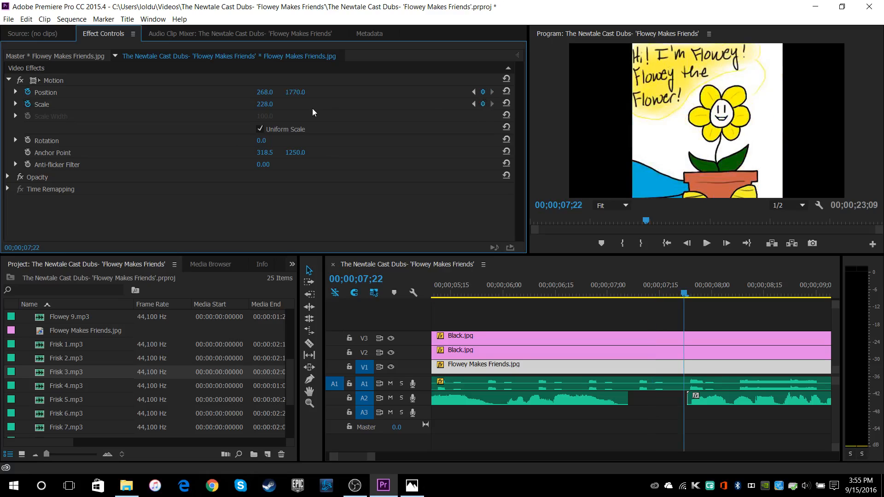
# Step: At 7;22, scale the comic to 179 at position 914, 1407
pyautogui.moveTo(265, 104); pyautogui.dragTo(163, 93)
pyautogui.moveTo(265, 104); pyautogui.dragTo(576, 93)
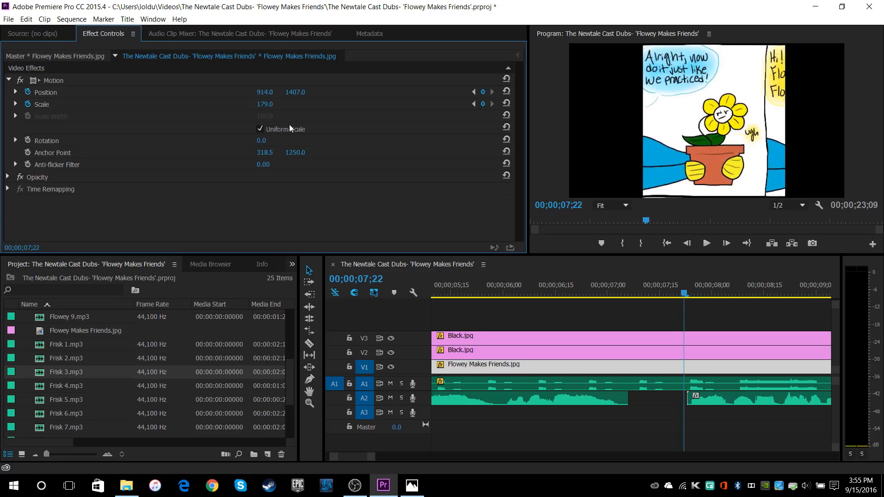
pyautogui.click(473, 91)
# Step: Enable Position keyframing on the V2 Black.jpg panel at 7;13
pyautogui.click(659, 358)
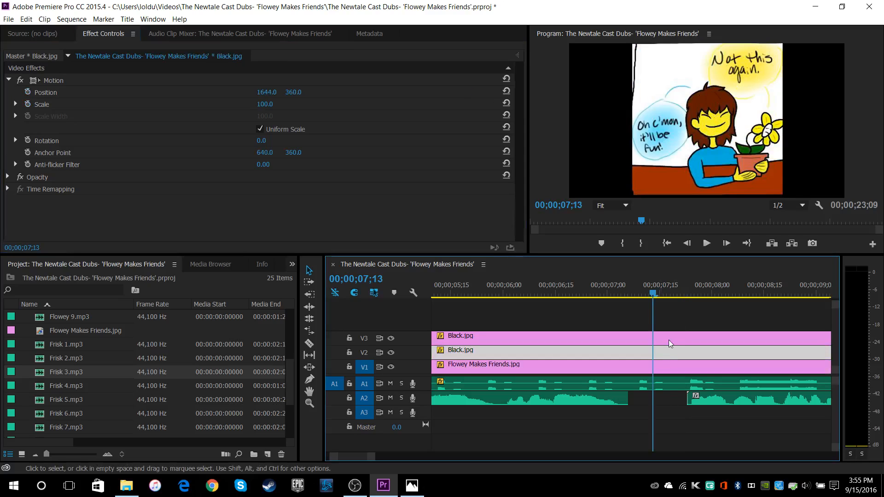
pyautogui.click(668, 340)
pyautogui.click(685, 355)
pyautogui.click(28, 93)
pyautogui.click(689, 343)
pyautogui.click(687, 351)
pyautogui.click(680, 366)
pyautogui.press('space')
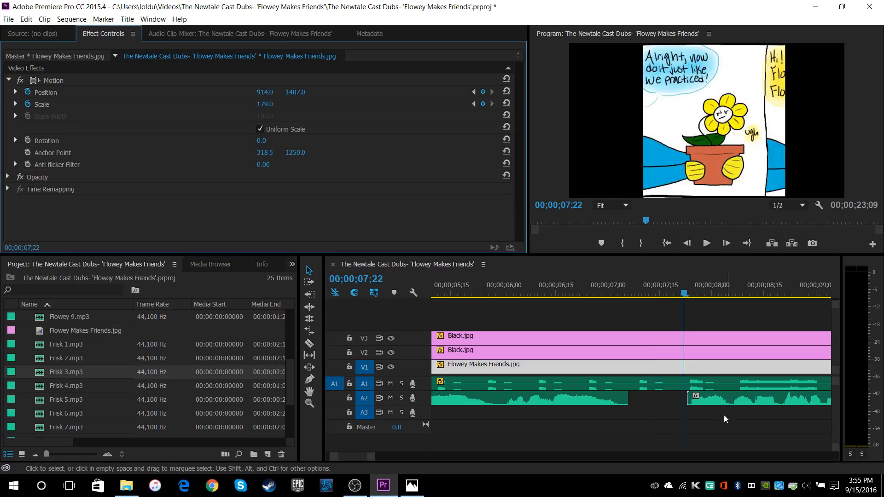
pyautogui.click(679, 354)
pyautogui.click(468, 106)
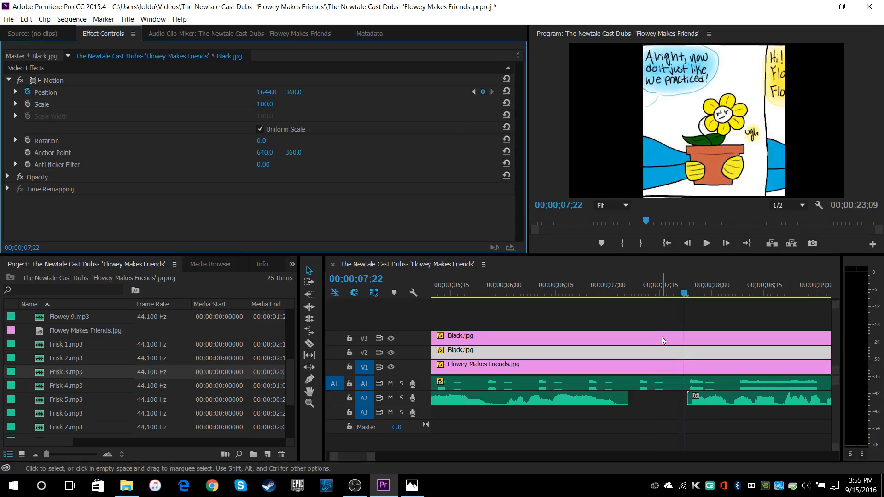
# Step: Add a Position keyframe to the V3 black panel and shift it further left
pyautogui.click(661, 334)
pyautogui.click(485, 93)
pyautogui.moveTo(265, 89); pyautogui.dragTo(262, 89)
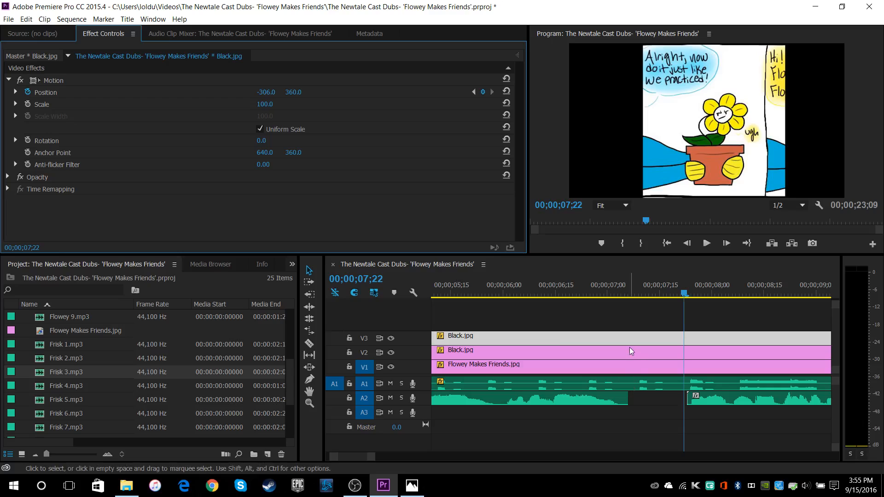
pyautogui.click(472, 93)
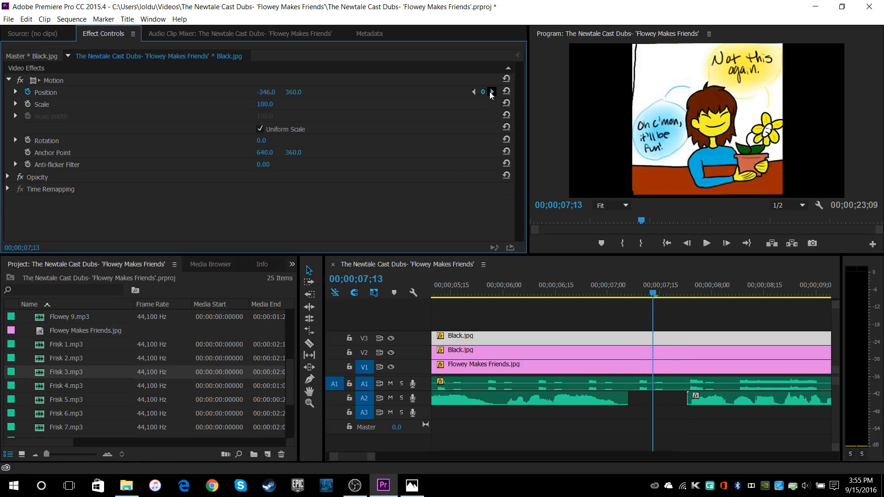
pyautogui.click(492, 92)
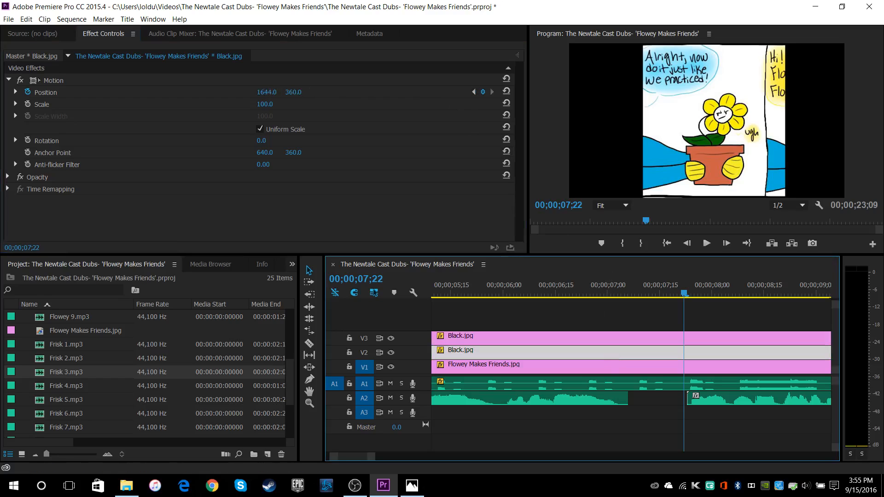
# Step: Move the V2 black panel to X 1558 at 7;22 and play back from 6;14
pyautogui.moveTo(265, 94); pyautogui.dragTo(527, 94)
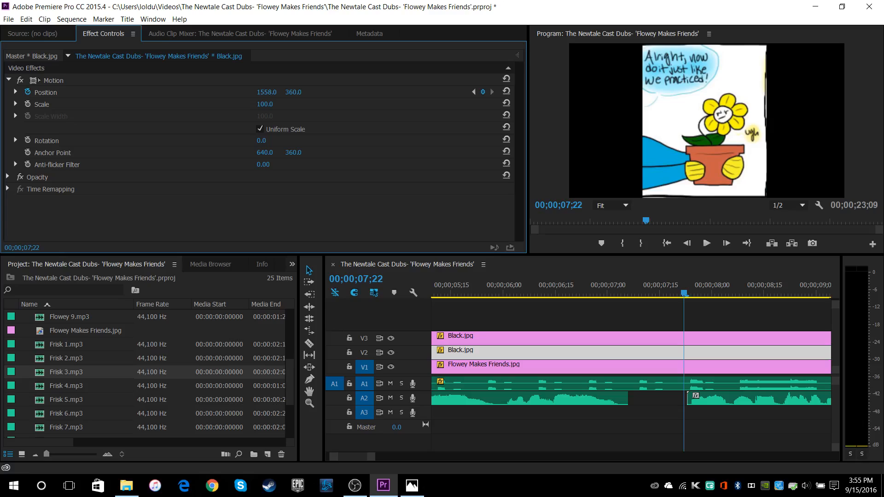
pyautogui.click(696, 302)
pyautogui.click(553, 286)
pyautogui.click(706, 243)
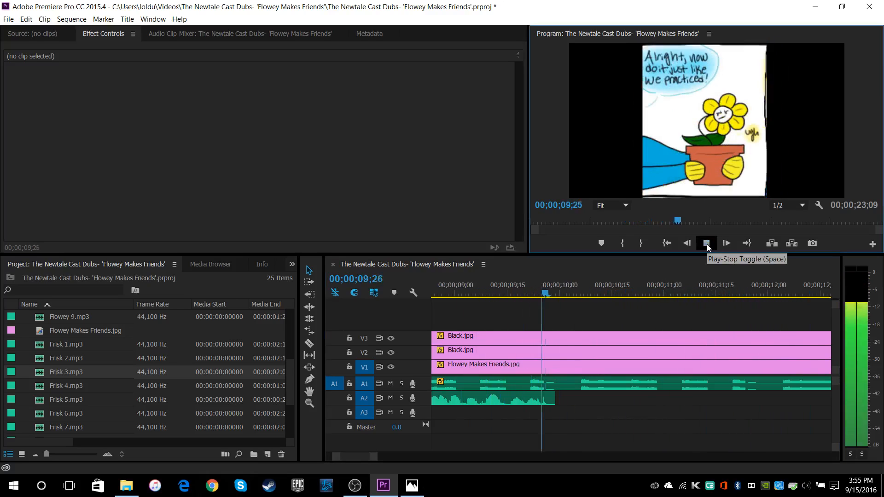
# Step: Place Flowey 2.mp3 on track A2 at 10;05, after Frisk 3
pyautogui.click(707, 243)
pyautogui.scroll(-2, 85, 369)
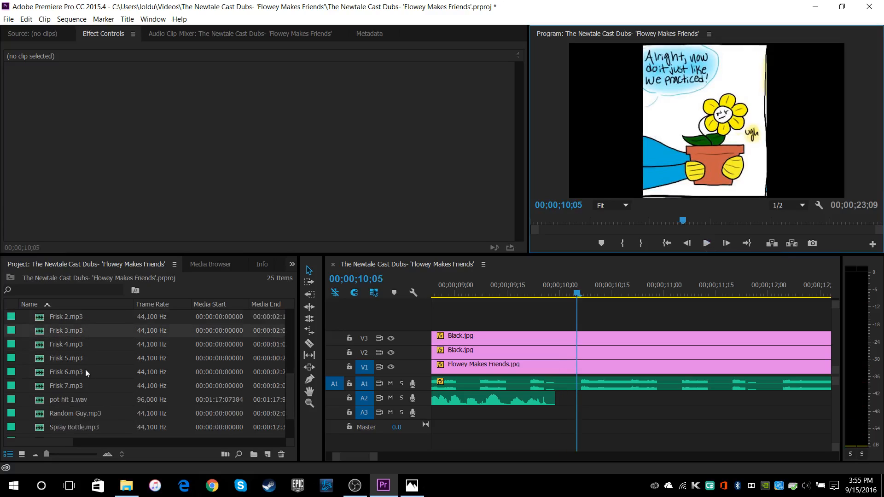
pyautogui.scroll(4, 84, 366)
pyautogui.moveTo(75, 359); pyautogui.dragTo(578, 399)
pyautogui.moveTo(543, 281); pyautogui.dragTo(482, 285)
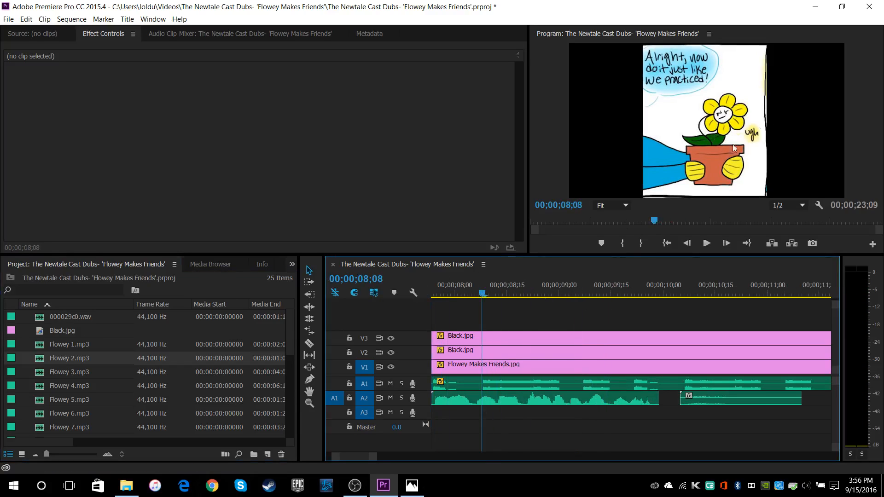
# Step: Play back the new voice line and start saving the project
pyautogui.click(710, 242)
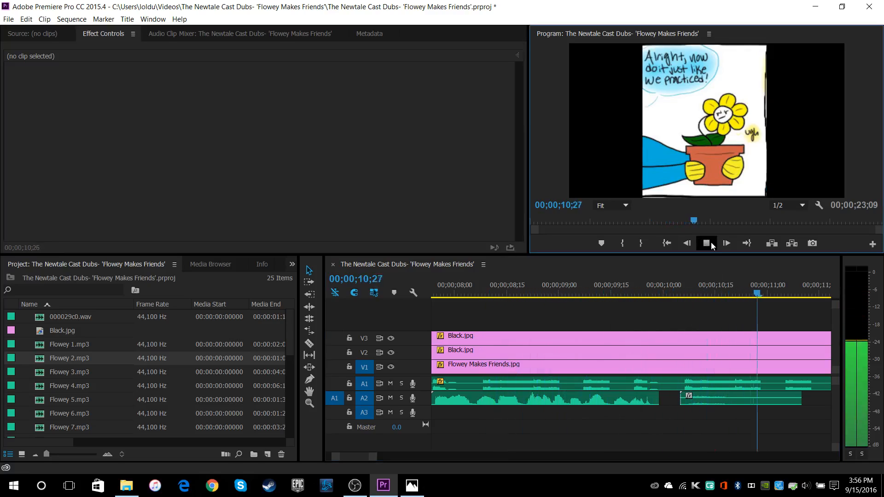
pyautogui.click(707, 243)
pyautogui.click(9, 19)
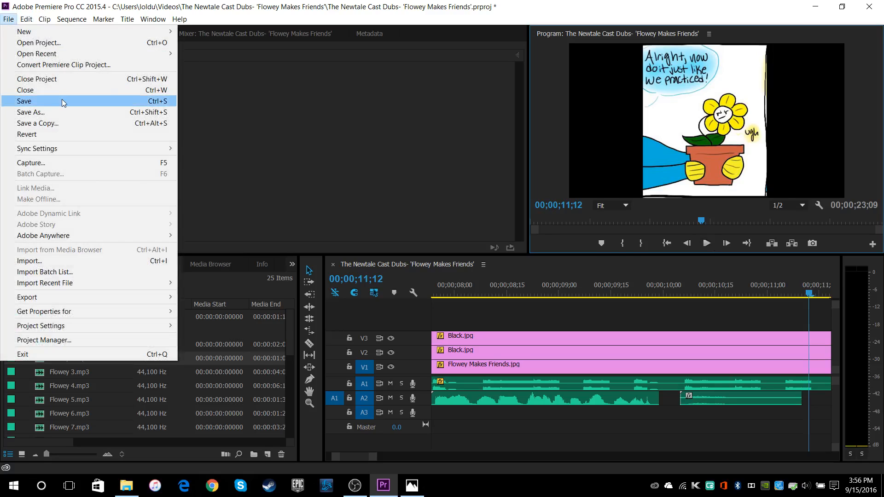
# Step: Save the project, return the playhead to 7;20, and turn off volume keyframing on Frisk 3.mp3
pyautogui.click(18, 101)
pyautogui.click(433, 289)
pyautogui.moveTo(418, 294); pyautogui.dragTo(419, 295)
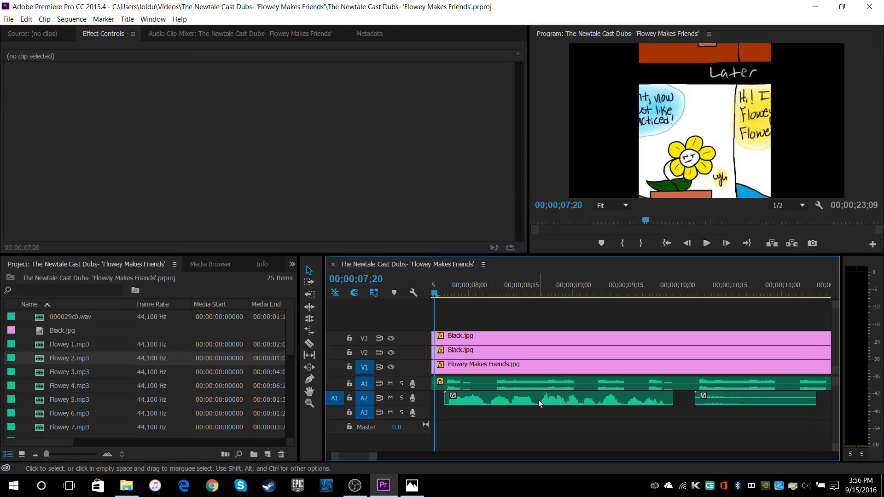
pyautogui.click(538, 399)
pyautogui.click(28, 92)
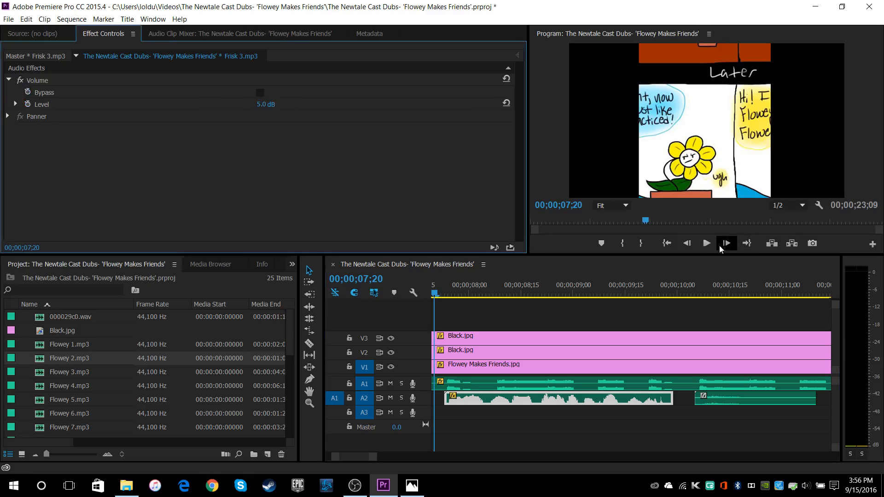
# Step: Preview the line from 7;20 and 7;23, then lower Frisk 3.mp3's volume to 4.0 dB
pyautogui.click(704, 247)
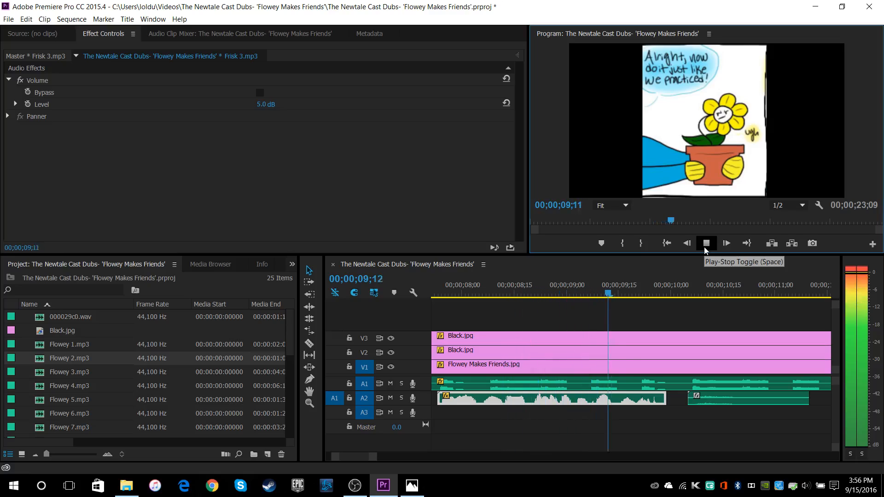
pyautogui.click(705, 247)
pyautogui.click(331, 134)
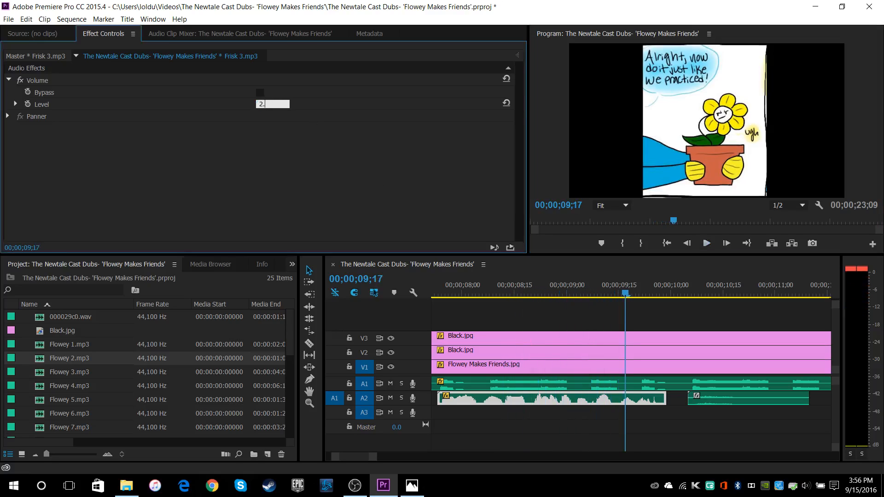
pyautogui.click(437, 293)
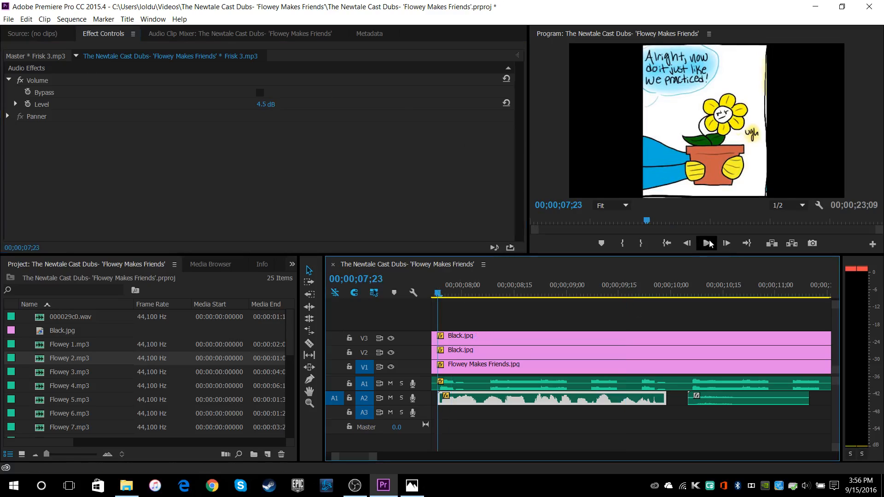
pyautogui.click(708, 244)
pyautogui.press('space')
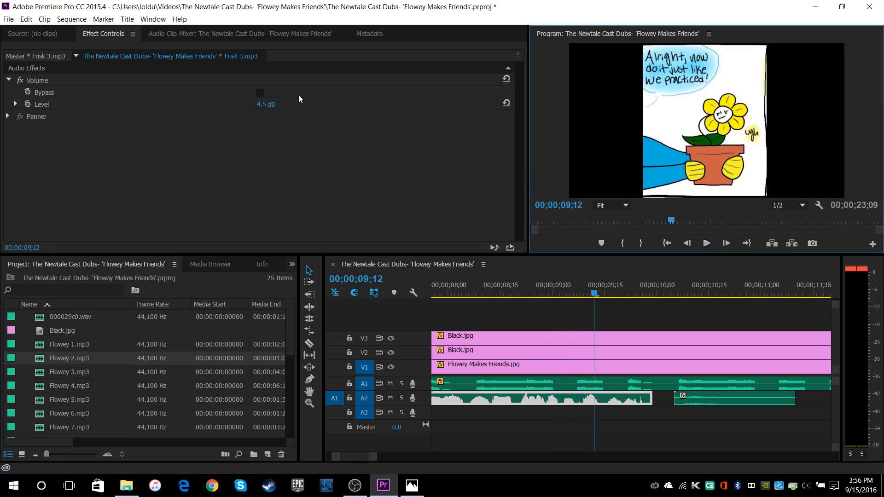
pyautogui.click(271, 103)
# Step: Replay from 7;02, then play the section from about 09;17 to 11;07
pyautogui.moveTo(477, 286); pyautogui.dragTo(391, 287)
pyautogui.click(710, 248)
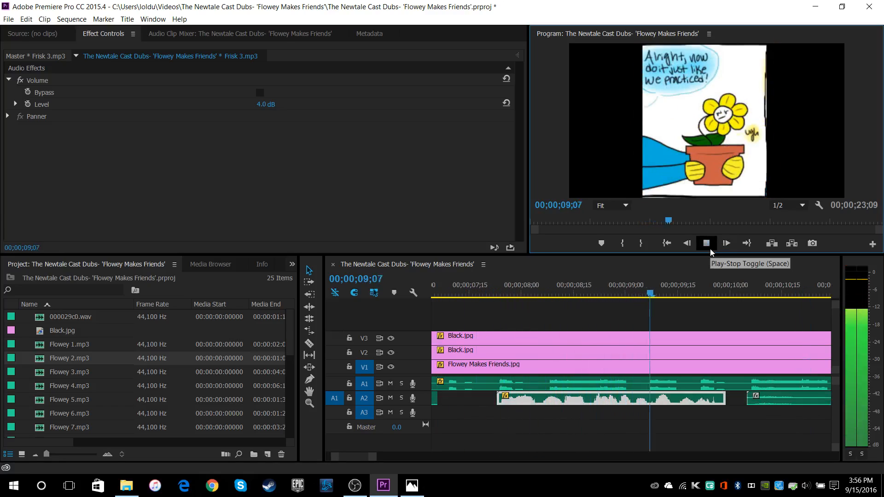
pyautogui.click(709, 249)
pyautogui.moveTo(742, 291); pyautogui.dragTo(583, 295)
pyautogui.click(706, 243)
pyautogui.click(706, 244)
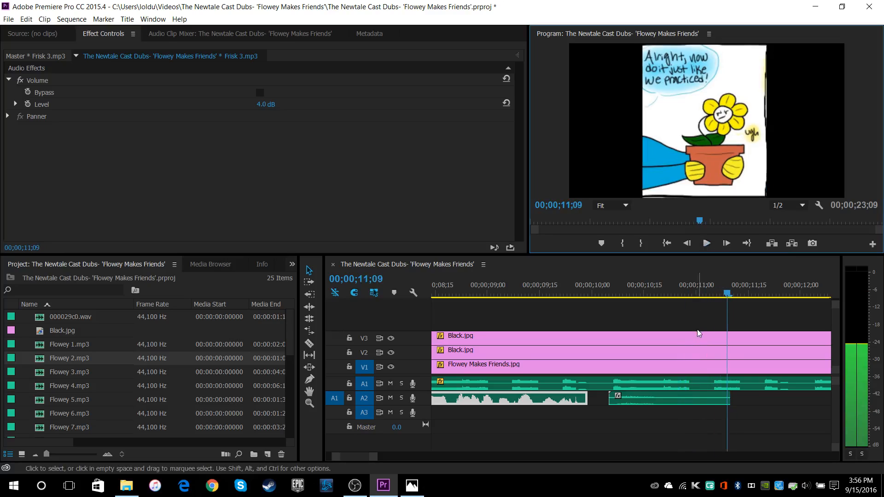
# Step: Place Flowey 3.mp3 on track A2 right after the Frisk clip
pyautogui.press('Left')
pyautogui.press('Left')
pyautogui.press('Left')
pyautogui.press('Right')
pyautogui.press('Right')
pyautogui.press('Right')
pyautogui.press('Right')
pyautogui.press('Right')
pyautogui.press('Right')
pyautogui.press('Right')
pyautogui.press('Right')
pyautogui.press('Right')
pyautogui.press('Right')
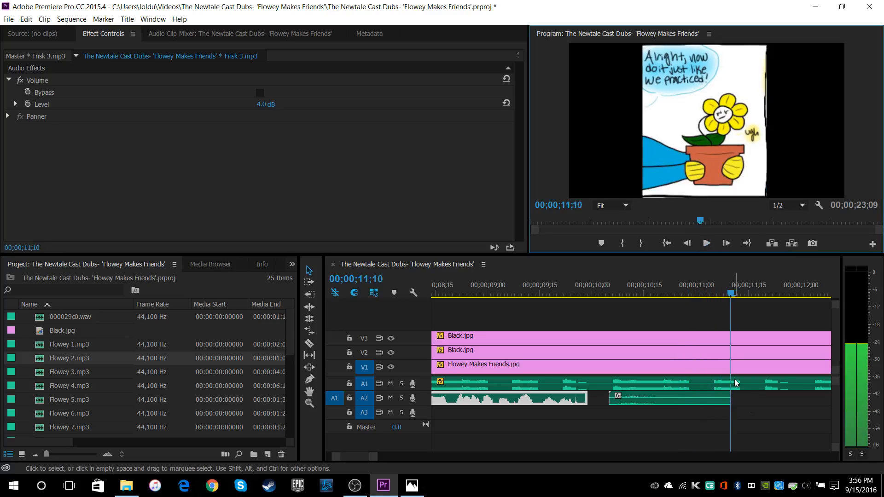
pyautogui.scroll(-1, 81, 371)
pyautogui.moveTo(75, 360); pyautogui.dragTo(739, 402)
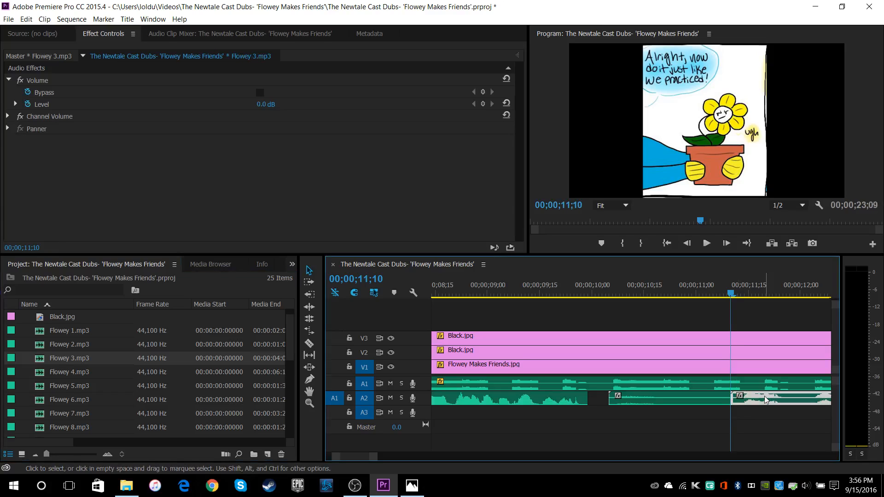
# Step: Keyframe the comic's Position at 11;04 and 11;09, panning X left to about 357
pyautogui.click(711, 366)
pyautogui.click(483, 93)
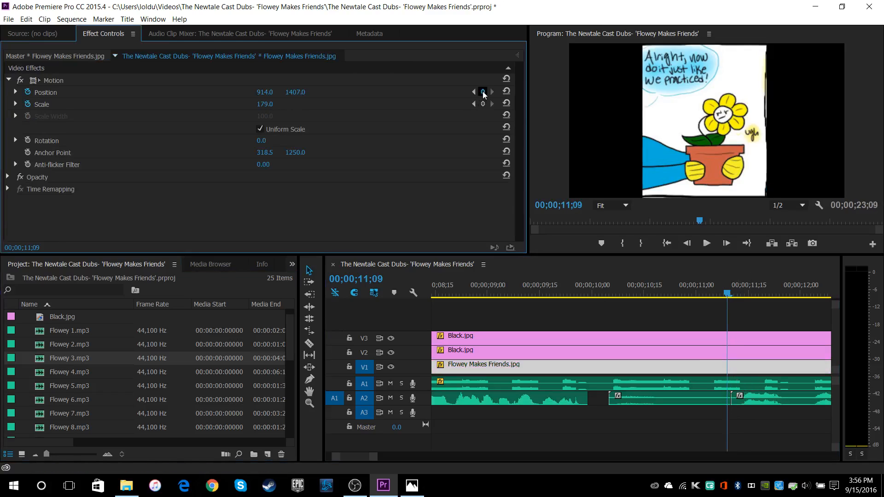
pyautogui.press('Left')
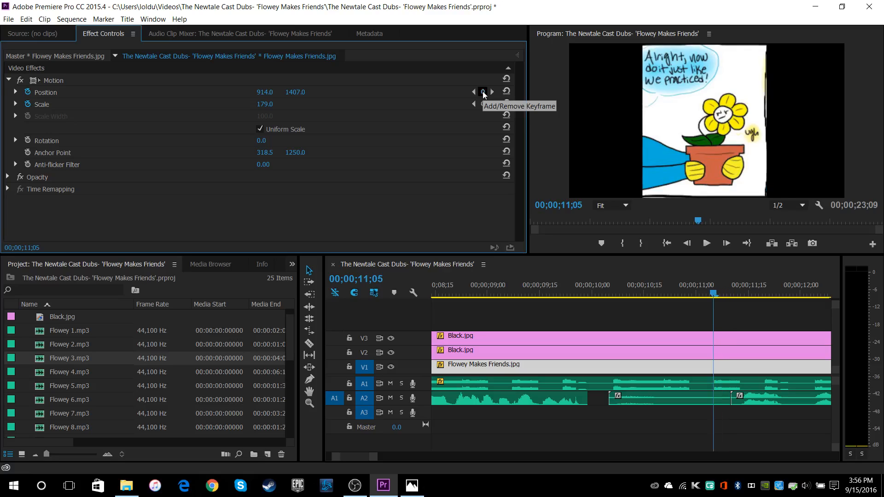
pyautogui.click(491, 92)
pyautogui.moveTo(265, 92); pyautogui.dragTo(6, 92)
# Step: Preview the pan from about 10 seconds and fine-tune the comic's horizontal position
pyautogui.press('Left')
pyautogui.press('Left')
pyautogui.press('Left')
pyautogui.press('Left')
pyautogui.click(579, 283)
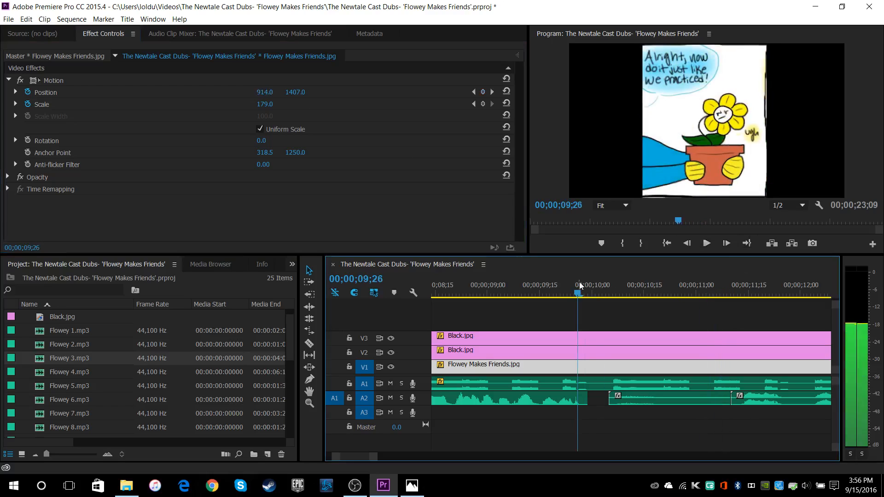
pyautogui.click(705, 244)
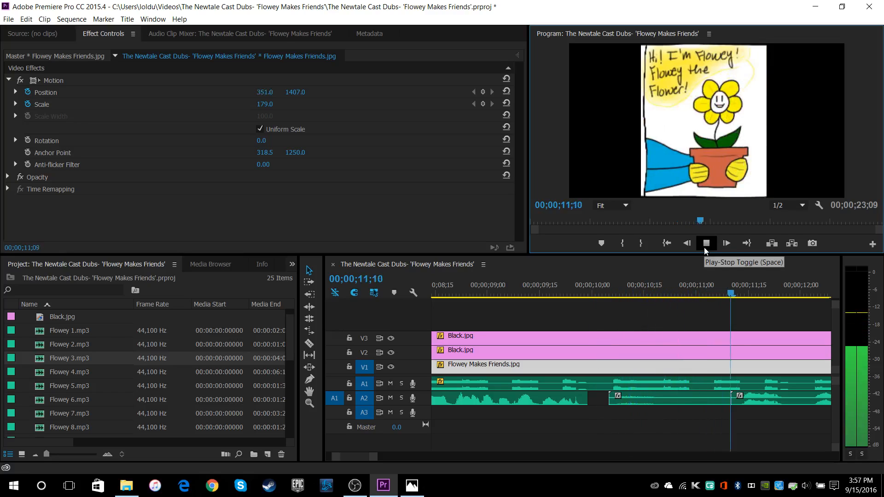
pyautogui.click(704, 247)
pyautogui.click(472, 92)
pyautogui.click(473, 92)
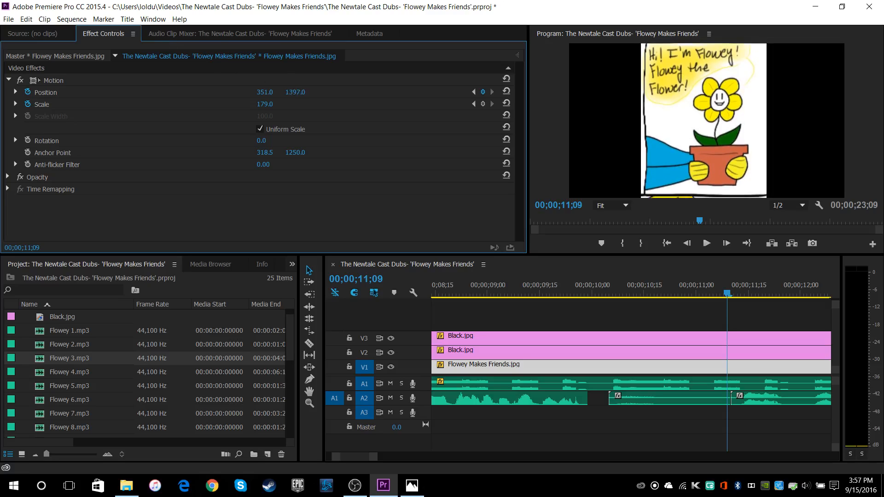
pyautogui.moveTo(278, 92); pyautogui.dragTo(281, 92)
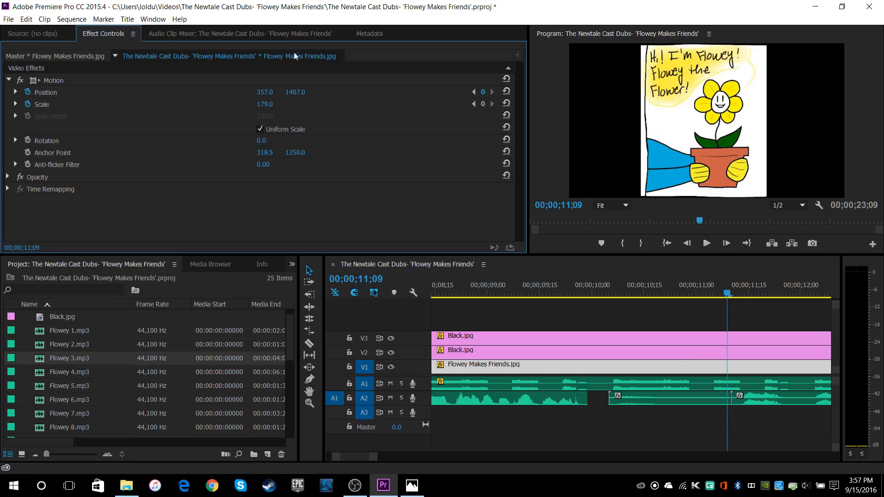
pyautogui.click(473, 92)
# Step: Check the black masking clips and move to the comic's 11;09 keyframe
pyautogui.click(673, 354)
pyautogui.click(483, 92)
pyautogui.click(644, 336)
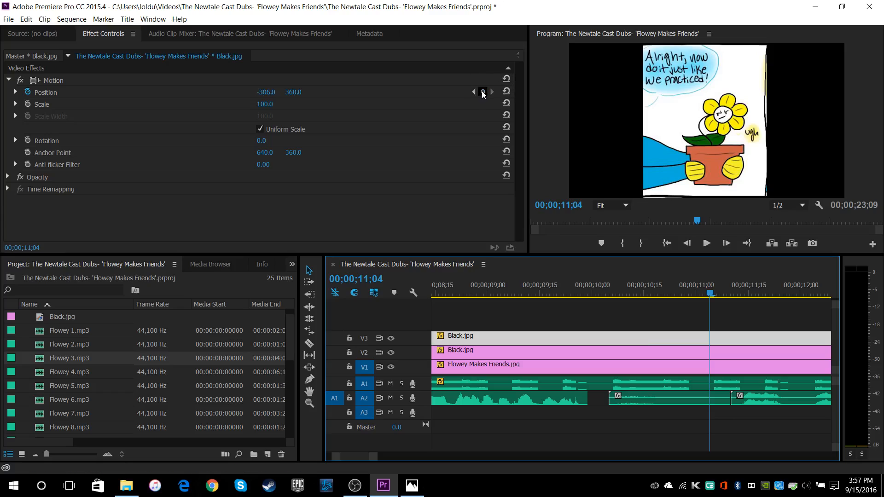
pyautogui.click(655, 368)
pyautogui.click(492, 93)
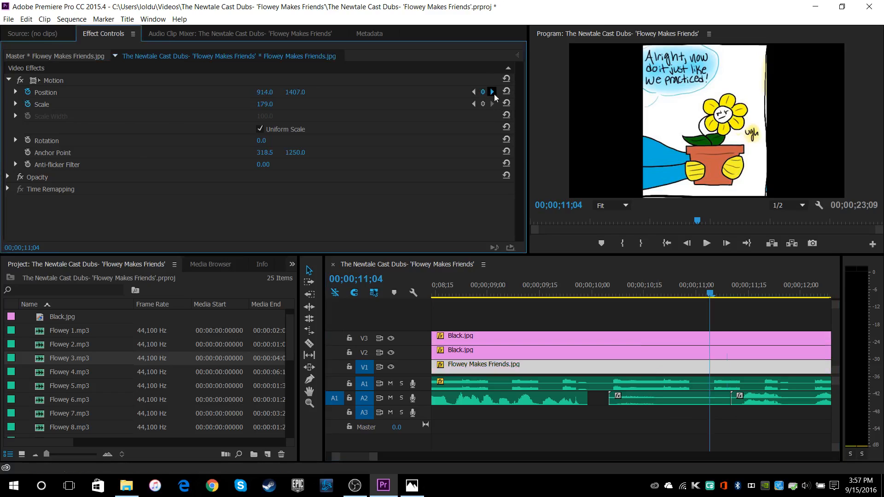
# Step: Shift the V3 mask to X -286 and the V2 mask to X 1582, then save
pyautogui.click(683, 341)
pyautogui.moveTo(266, 92); pyautogui.dragTo(277, 92)
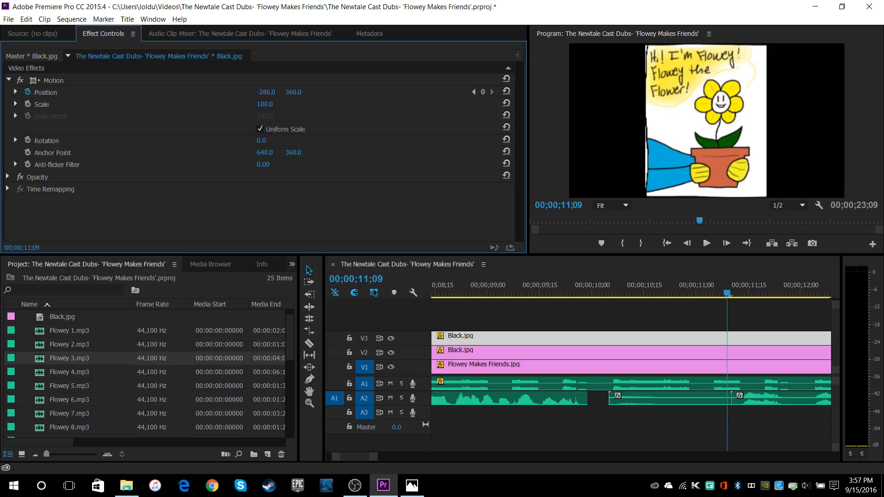
pyautogui.click(665, 349)
pyautogui.moveTo(266, 92); pyautogui.dragTo(277, 92)
pyautogui.click(8, 19)
pyautogui.click(69, 99)
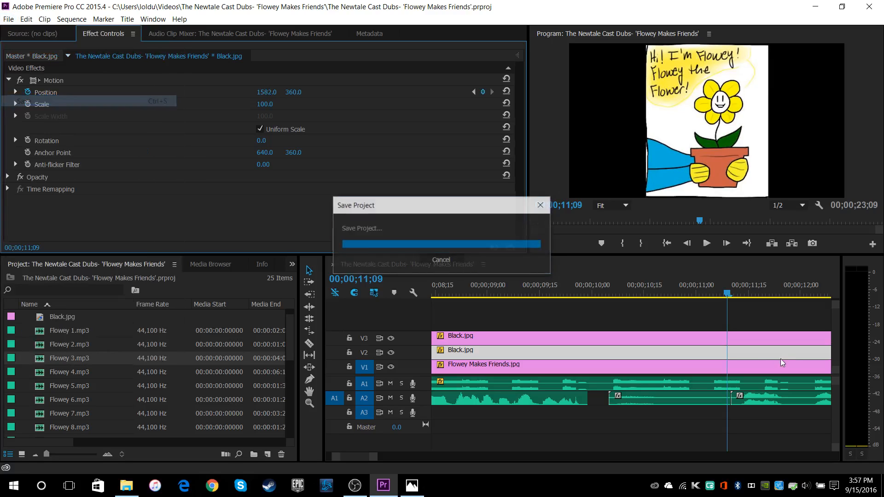
# Step: Review the pan, then set Flowey 3.mp3's volume level to -1.0 dB
pyautogui.click(708, 245)
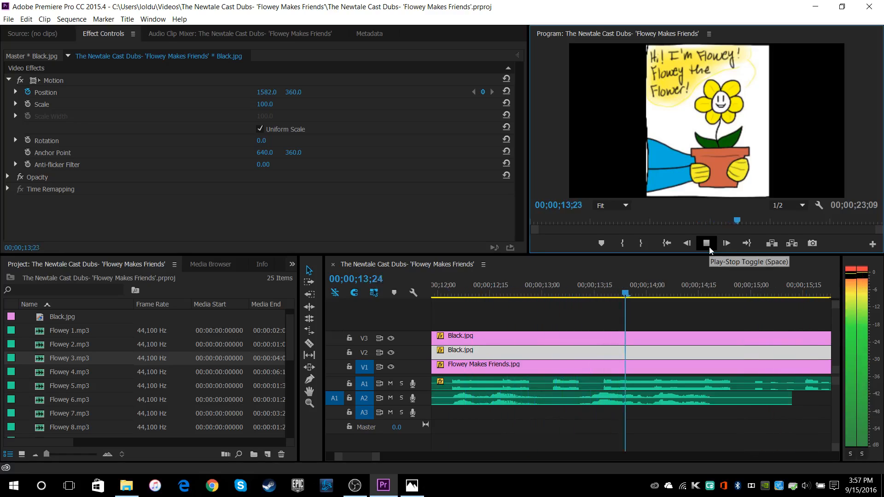
pyautogui.click(709, 247)
pyautogui.click(633, 401)
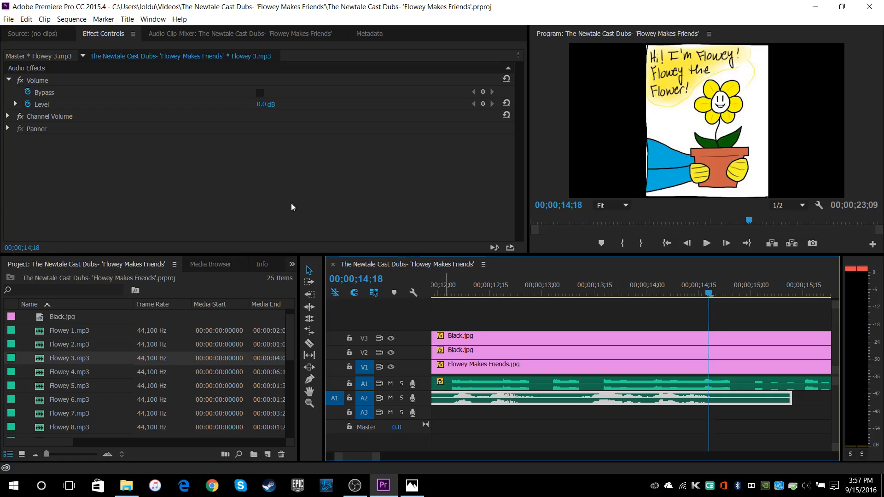
pyautogui.click(27, 92)
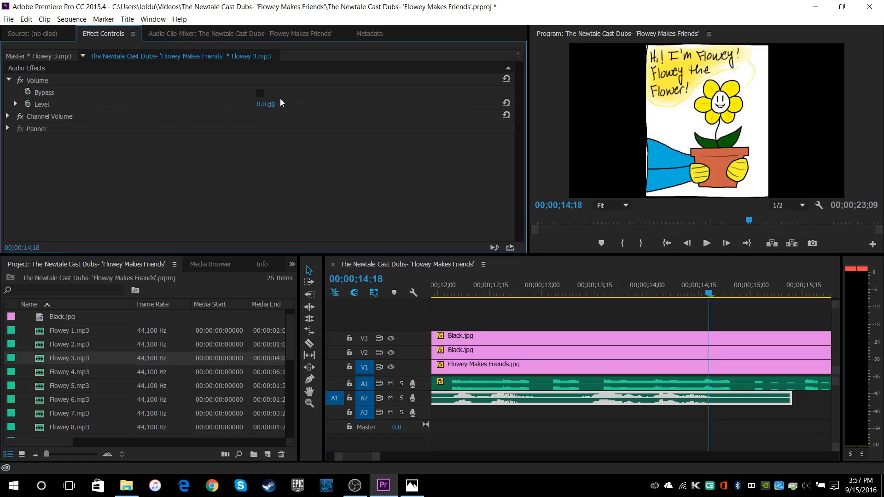
pyautogui.moveTo(552, 285); pyautogui.dragTo(399, 284)
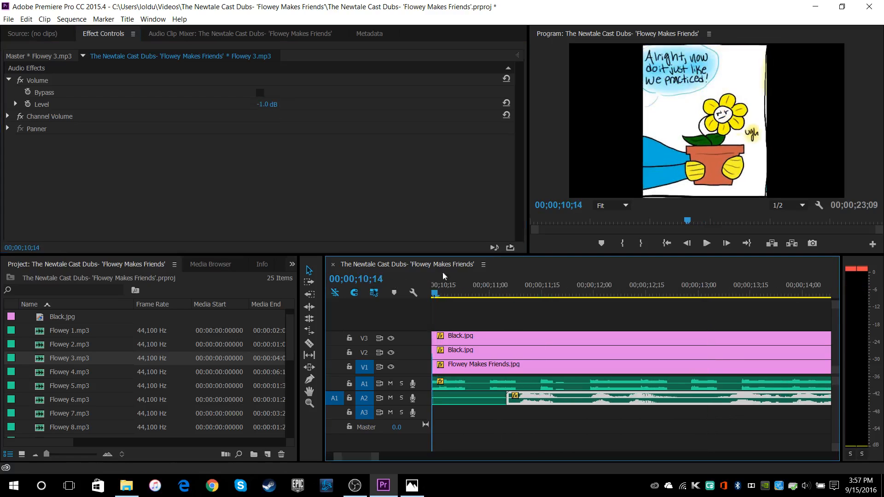
# Step: Replay from about 10;28 to 14;23 and save the project
pyautogui.click(707, 243)
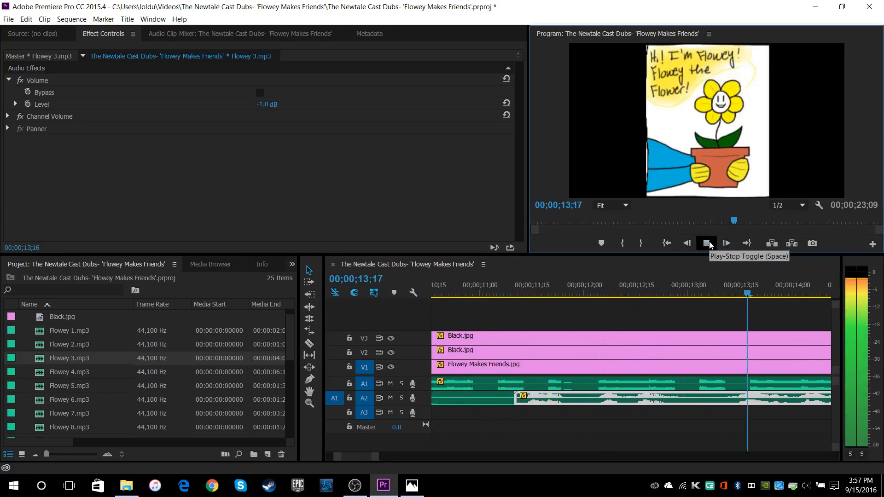
pyautogui.click(710, 245)
pyautogui.click(2, 19)
pyautogui.click(18, 101)
pyautogui.moveTo(381, 456); pyautogui.dragTo(412, 456)
pyautogui.click(412, 485)
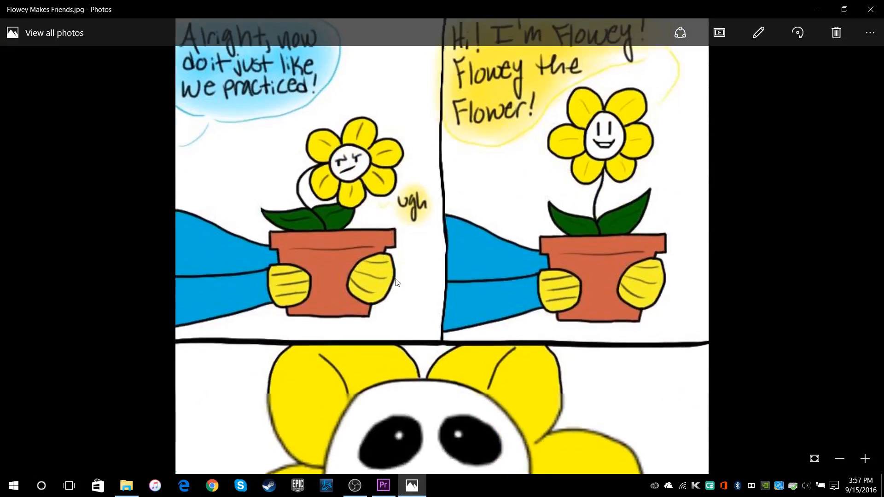
pyautogui.scroll(2, 390, 266)
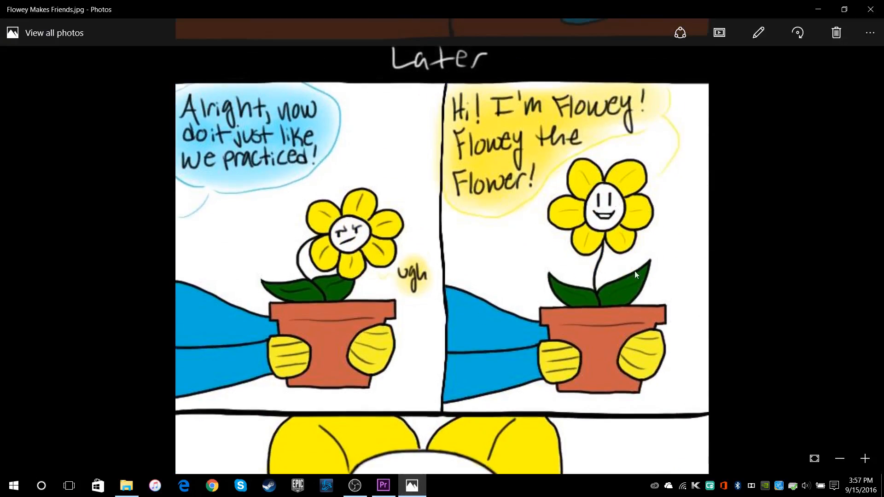
pyautogui.scroll(-10, 410, 175)
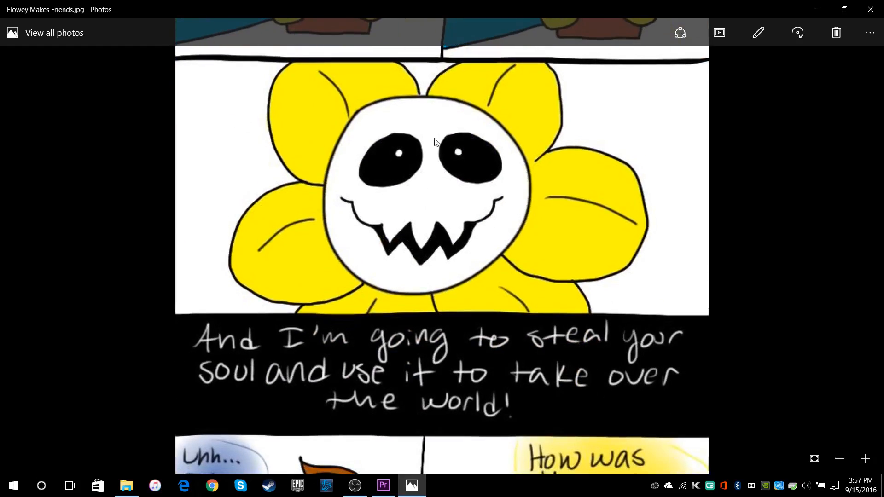
pyautogui.click(379, 488)
pyautogui.moveTo(429, 458); pyautogui.dragTo(396, 457)
pyautogui.click(593, 381)
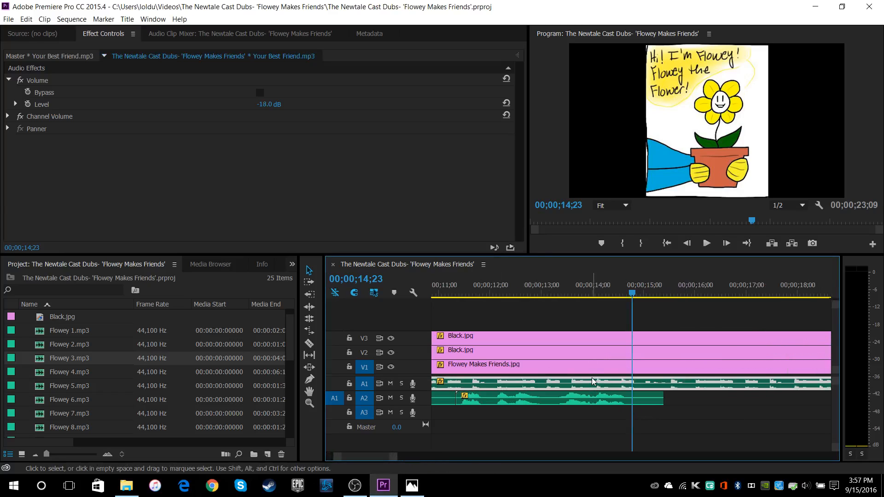
pyautogui.moveTo(632, 293); pyautogui.dragTo(571, 309)
pyautogui.click(411, 493)
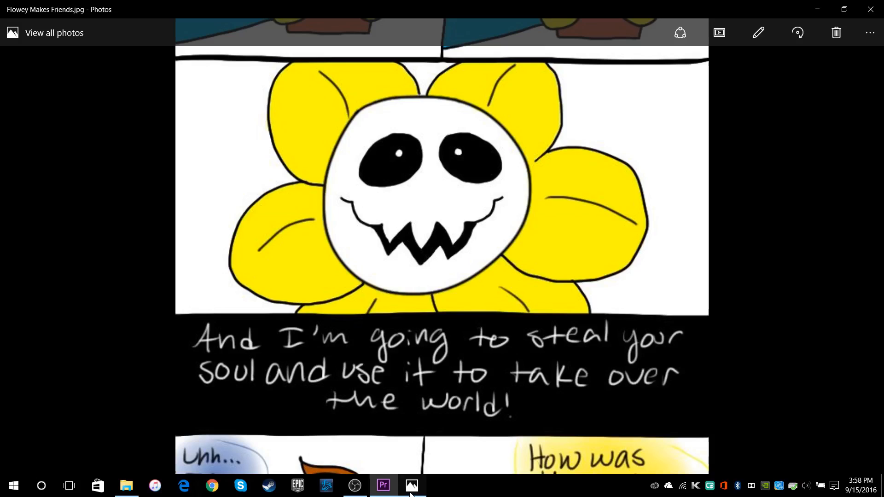
pyautogui.scroll(-2, 463, 426)
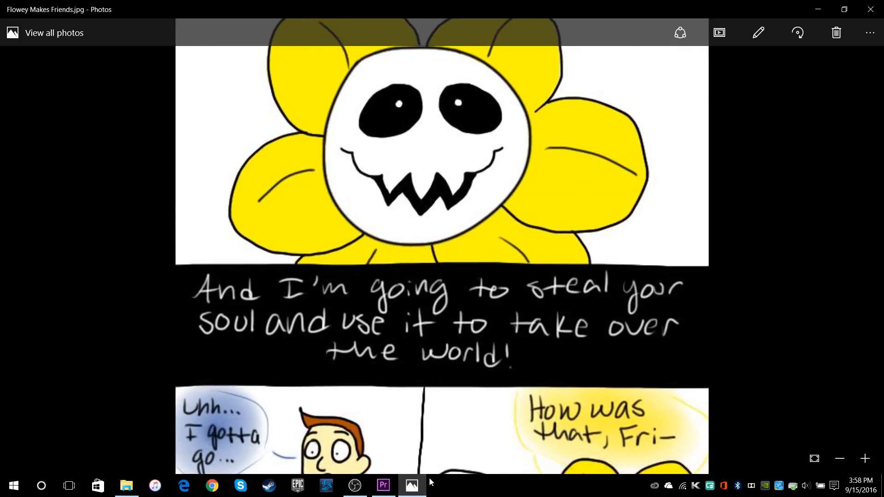
pyautogui.click(383, 485)
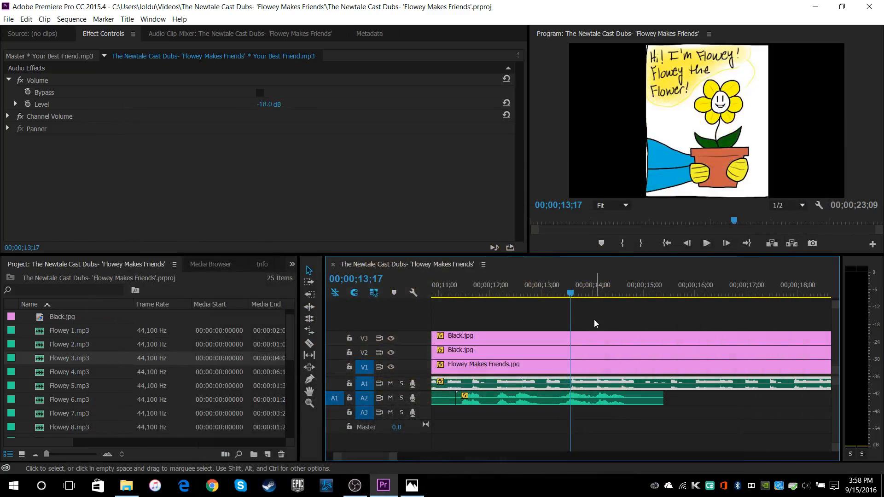
# Step: Play the sequence from about 12;01 to review it
pyautogui.click(627, 325)
pyautogui.moveTo(561, 286); pyautogui.dragTo(457, 280)
pyautogui.click(707, 244)
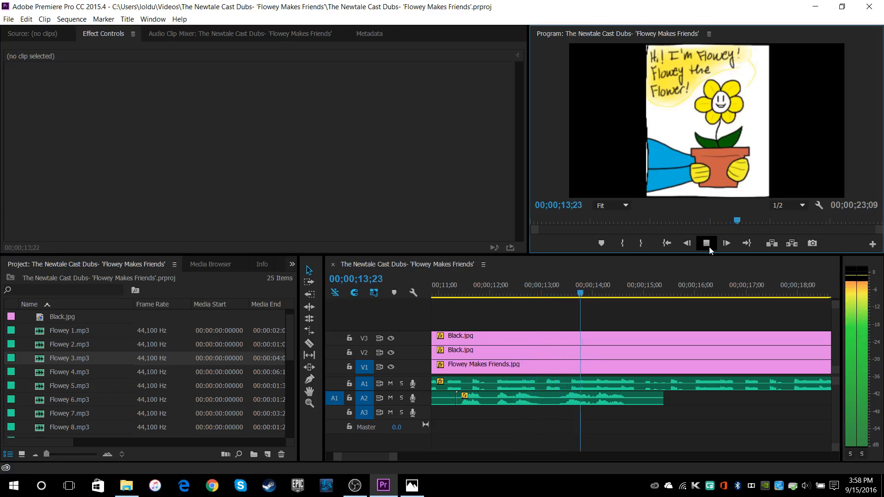
pyautogui.click(709, 247)
# Step: Place Flowey 4.mp3 on track A2 at about 15;03 and listen to it
pyautogui.click(70, 370)
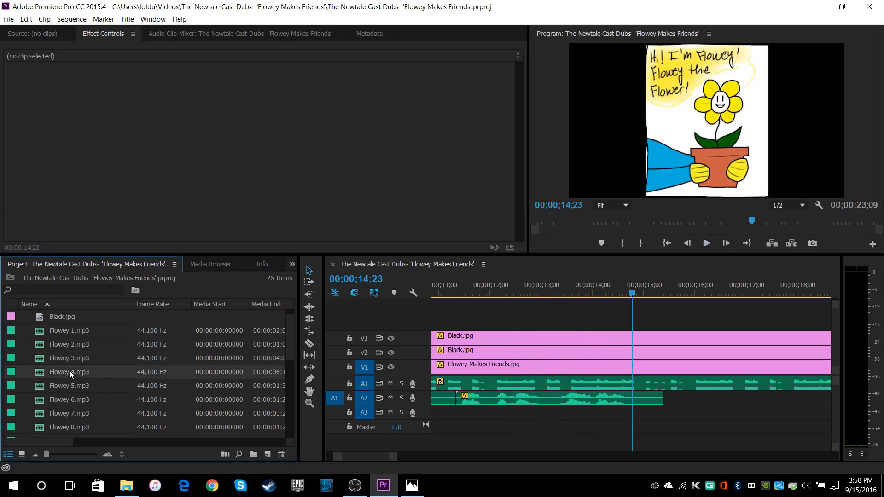
pyautogui.moveTo(438, 364); pyautogui.dragTo(665, 397)
pyautogui.click(707, 245)
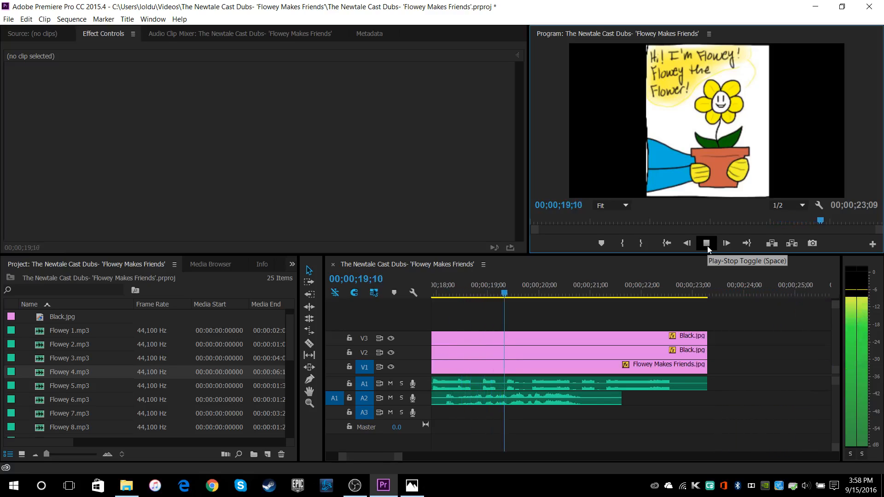
pyautogui.press('space')
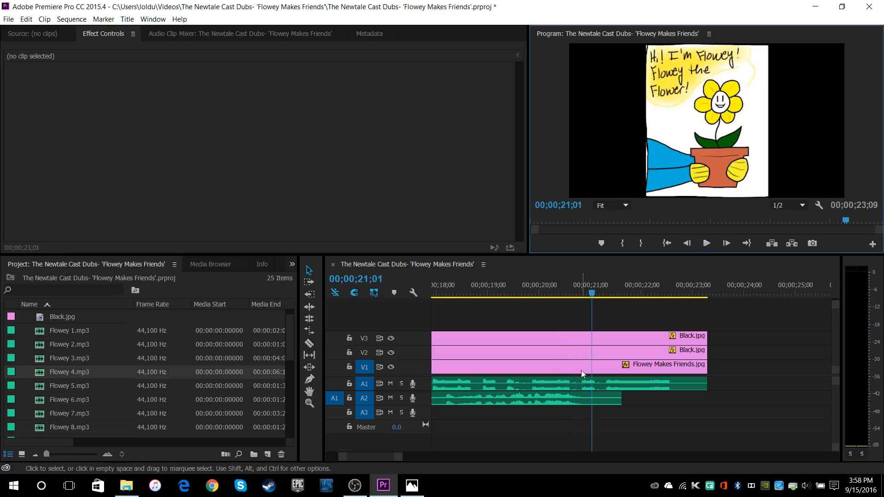
# Step: Preview Flowey 4.mp3 at 1.0 dB from 15;00, then park the playhead at 15;12
pyautogui.click(567, 396)
pyautogui.click(27, 92)
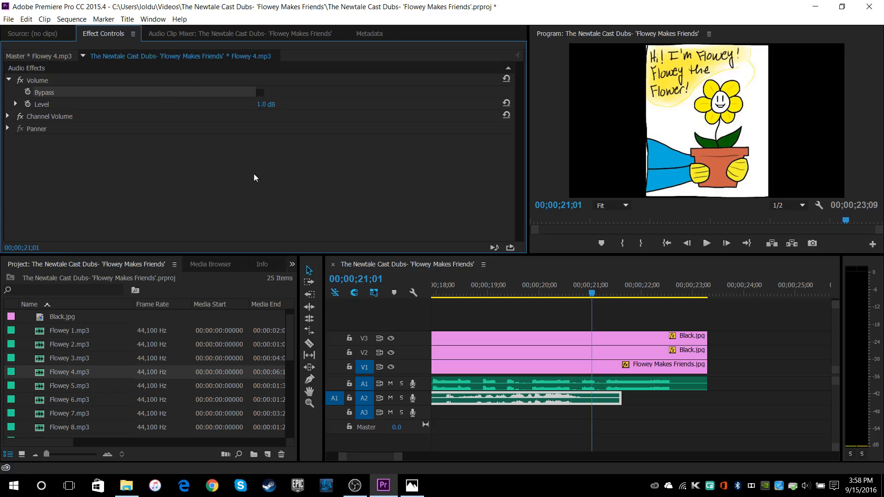
pyautogui.scroll(1, 357, 462)
pyautogui.moveTo(396, 457); pyautogui.dragTo(407, 456)
pyautogui.moveTo(449, 298); pyautogui.dragTo(432, 287)
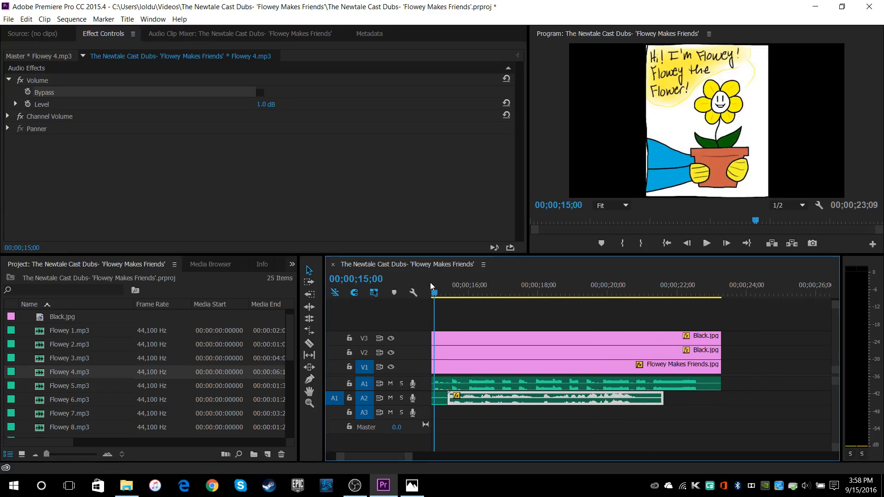
pyautogui.click(717, 244)
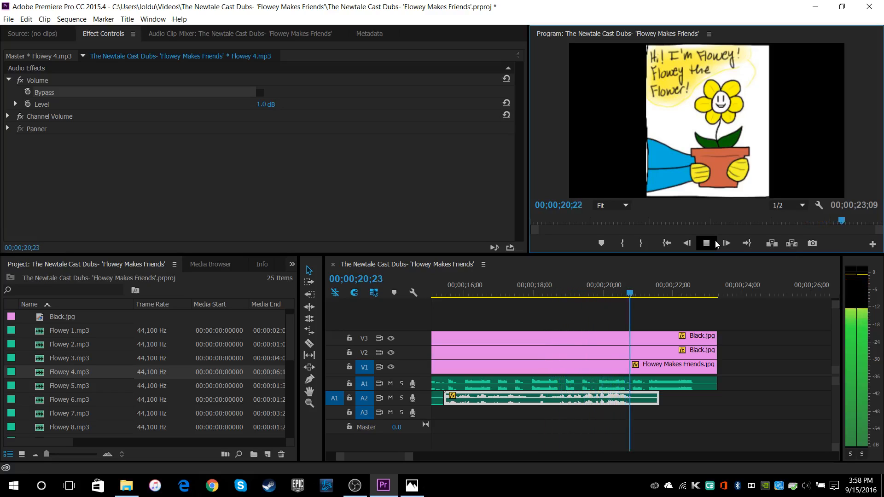
pyautogui.click(716, 244)
pyautogui.moveTo(536, 292); pyautogui.dragTo(492, 309)
pyautogui.moveTo(398, 458)
pyautogui.mouseDown()
pyautogui.moveTo(359, 457)
pyautogui.moveTo(396, 459)
pyautogui.mouseUp()
# Step: Add Position and Scale keyframes to Flowey Makes Friends.jpg at 15;11
pyautogui.click(687, 428)
pyautogui.click(640, 360)
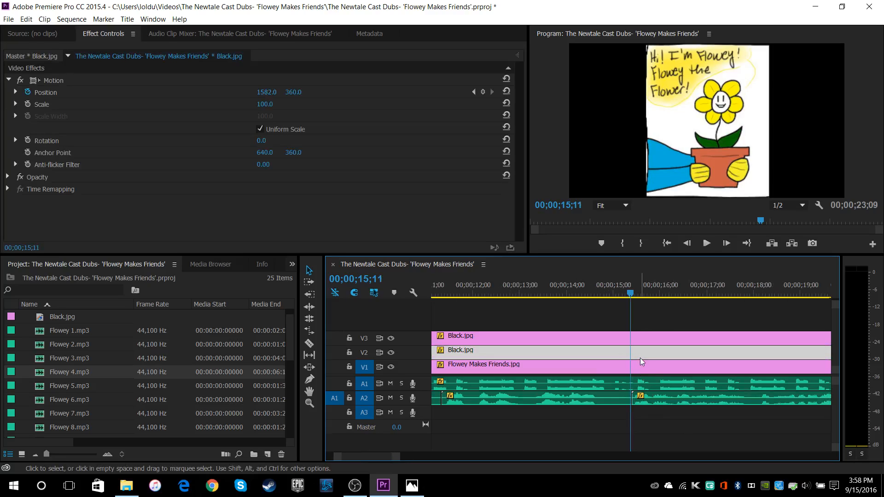
pyautogui.press('Left')
pyautogui.click(639, 366)
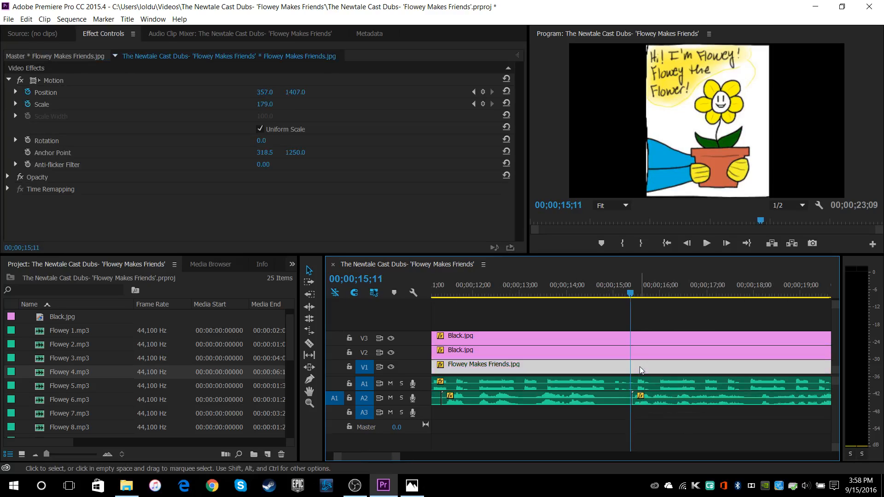
pyautogui.click(486, 94)
pyautogui.press('Left')
pyautogui.press('Left')
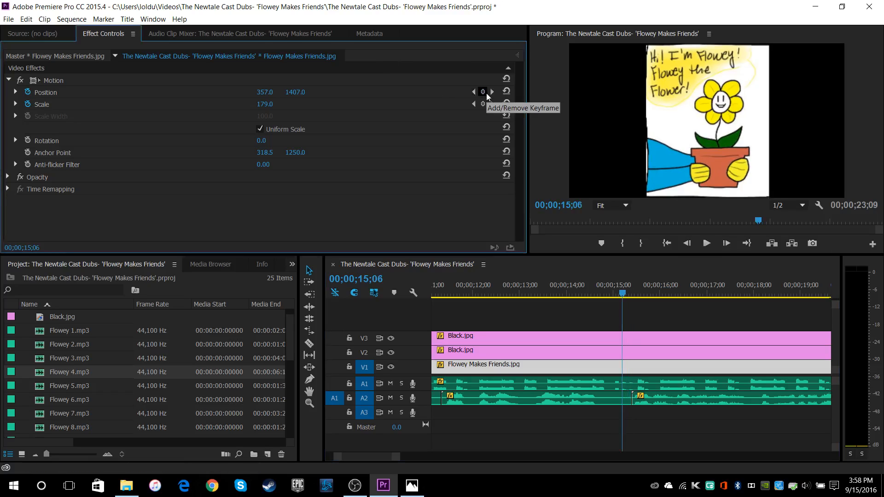
pyautogui.click(492, 92)
pyautogui.click(483, 105)
# Step: Zoom the comic to 160% and centre it at position 640, 621 on Flowey's face
pyautogui.hotkey('shift', 'Left')
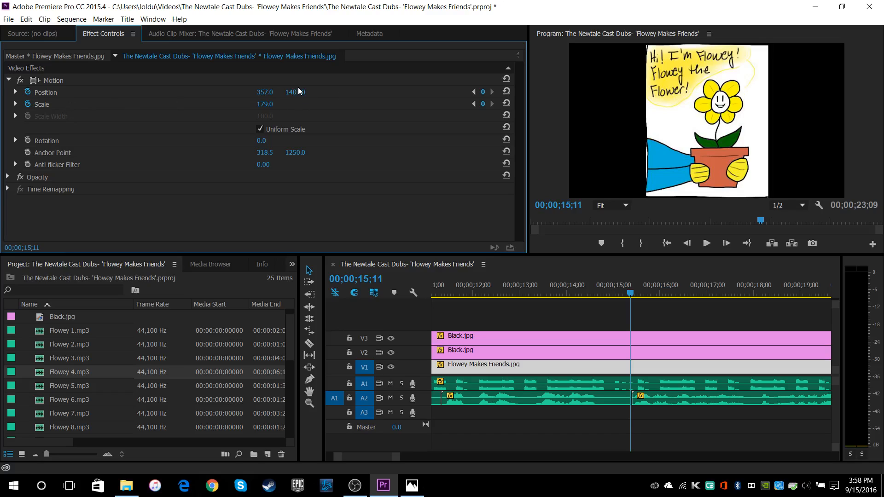
pyautogui.moveTo(299, 99)
pyautogui.mouseDown()
pyautogui.moveTo(298, 110)
pyautogui.moveTo(261, 104)
pyautogui.moveTo(279, 94)
pyautogui.moveTo(286, 104)
pyautogui.mouseUp()
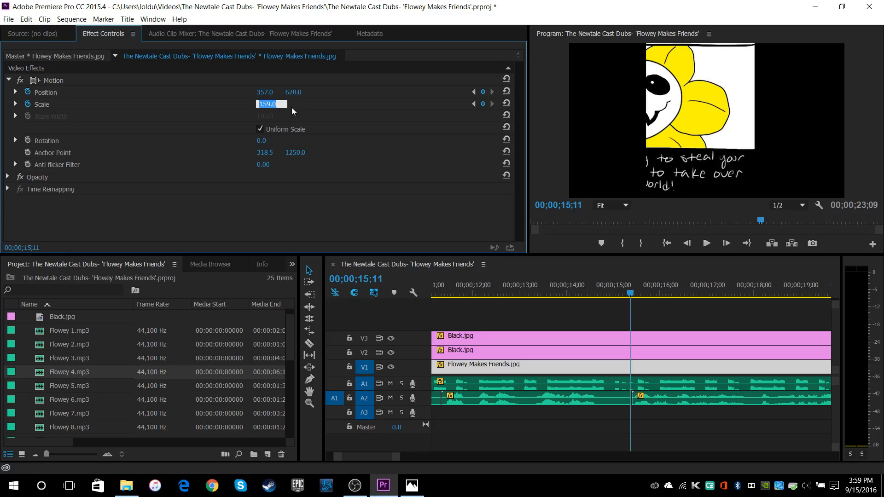
pyautogui.press('Return')
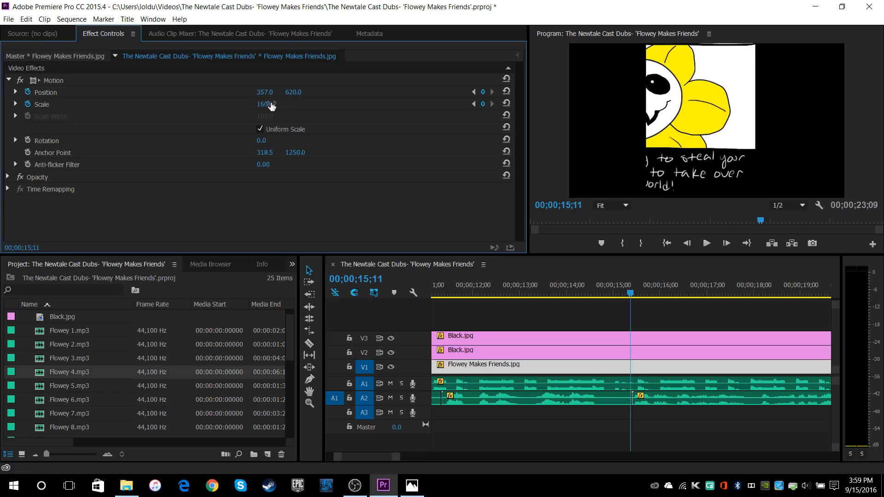
pyautogui.moveTo(294, 93); pyautogui.dragTo(419, 92)
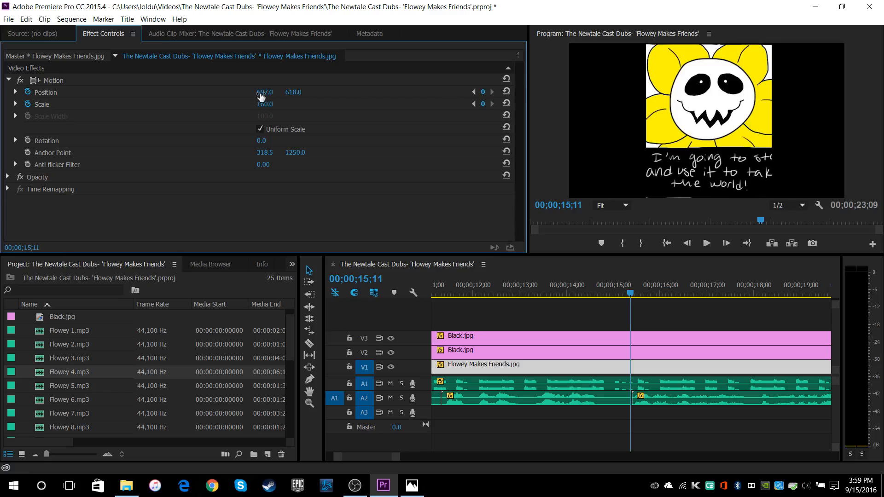
pyautogui.click(506, 92)
pyautogui.moveTo(295, 93); pyautogui.dragTo(414, 93)
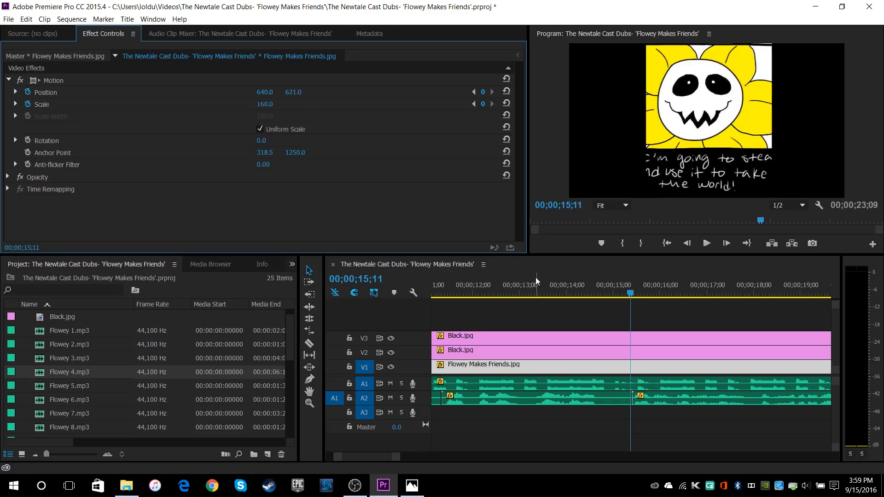
# Step: Select the masking clips and bring the playhead to the comic's 15;11 keyframe
pyautogui.click(473, 92)
pyautogui.click(664, 352)
pyautogui.click(482, 92)
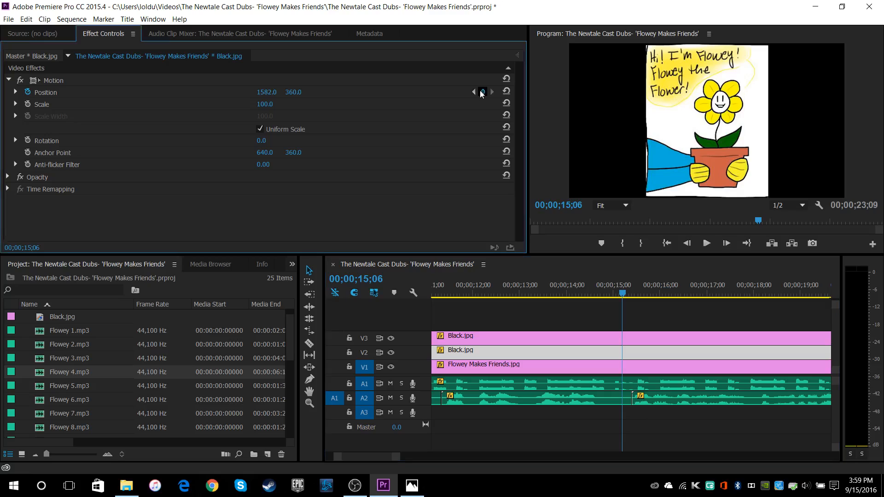
pyautogui.click(617, 338)
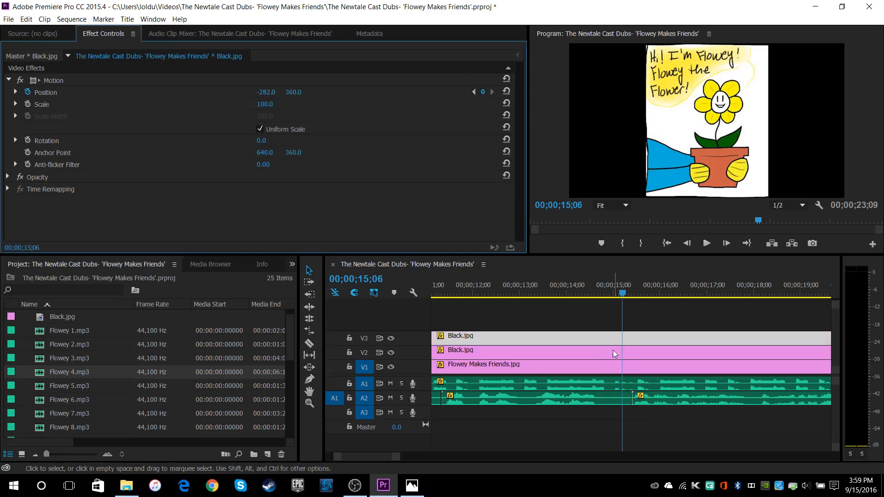
pyautogui.click(615, 366)
pyautogui.click(491, 91)
# Step: Slide the V3 black mask to X -515 and the V2 mask to X 1804
pyautogui.click(630, 351)
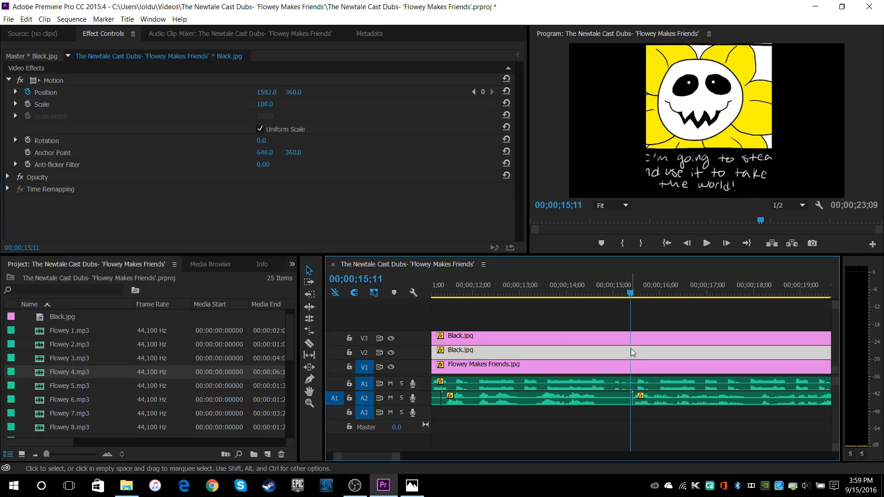
pyautogui.click(630, 334)
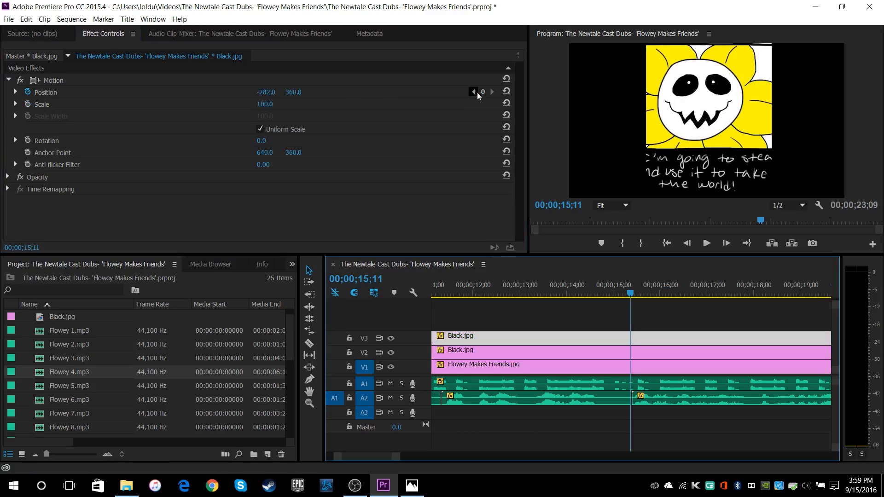
pyautogui.moveTo(293, 93); pyautogui.dragTo(409, 93)
pyautogui.hotkey('ctrl', 'z')
pyautogui.moveTo(263, 94); pyautogui.dragTo(157, 94)
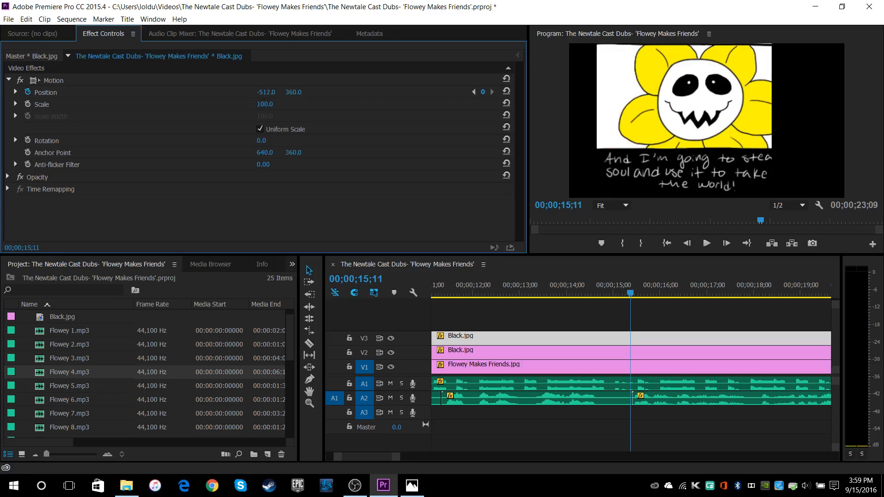
pyautogui.click(592, 351)
pyautogui.moveTo(266, 92); pyautogui.dragTo(354, 92)
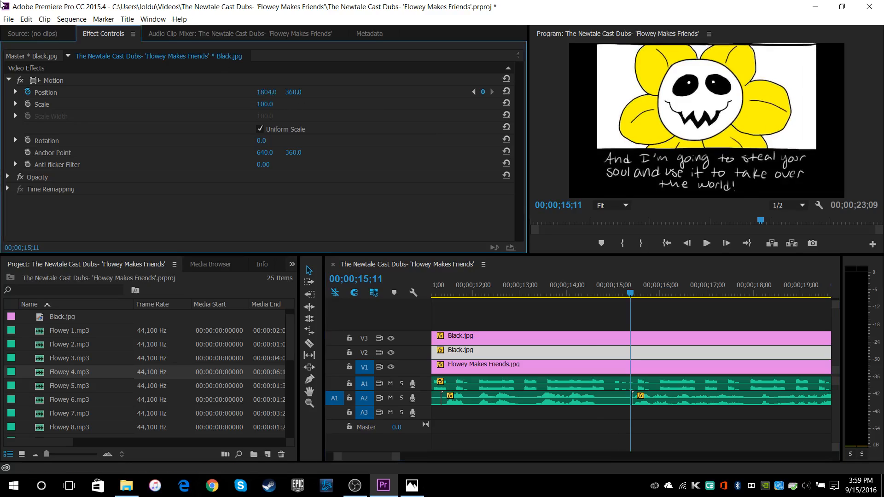
# Step: Save the project and deselect the black panel clip
pyautogui.click(4, 20)
pyautogui.click(94, 101)
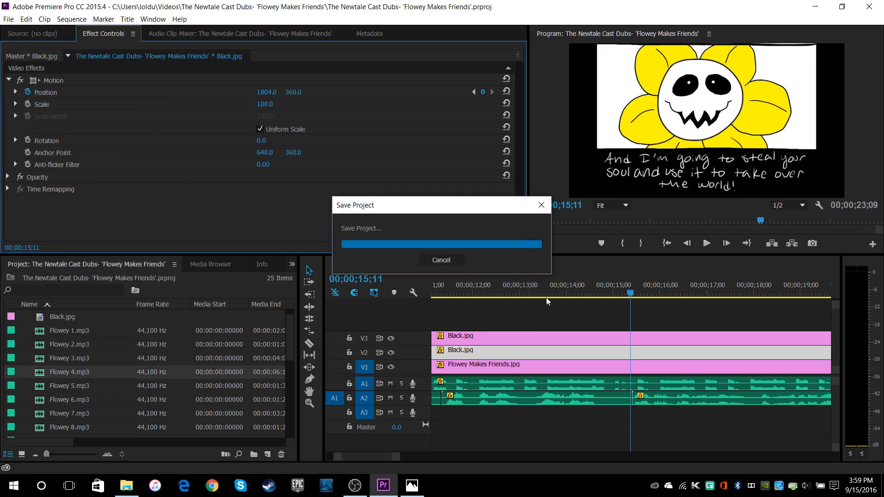
pyautogui.click(695, 363)
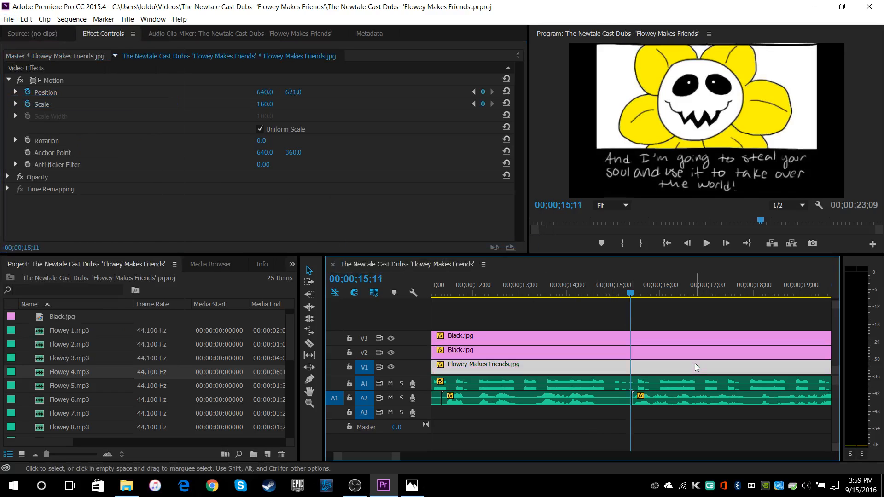
# Step: Apply the PitchShifter audio effect to Your Best Friend.mp3 on A1
pyautogui.click(682, 384)
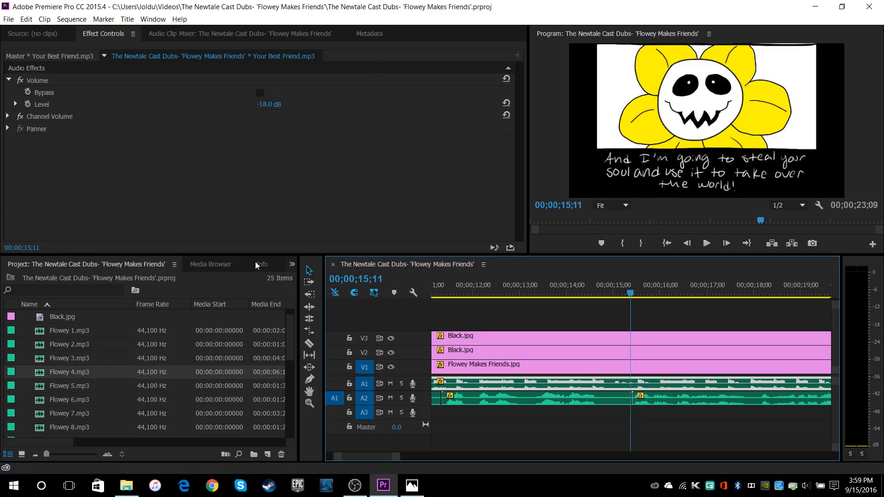
pyautogui.scroll(-4, 230, 264)
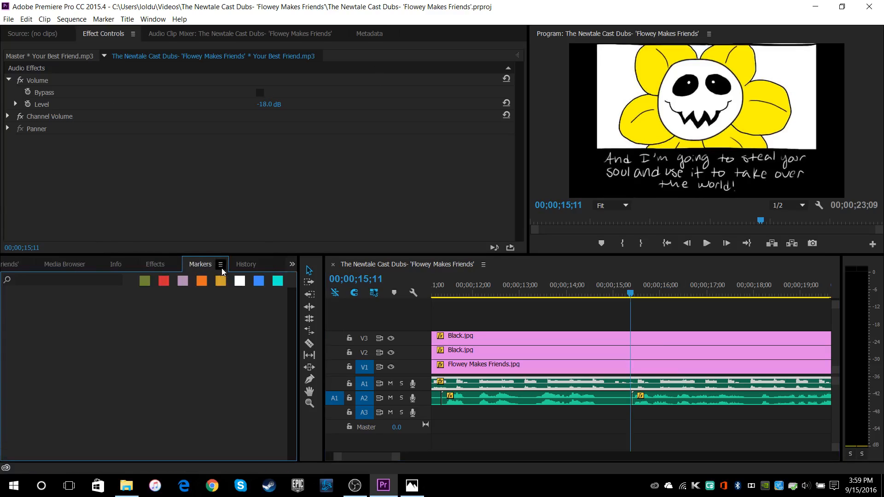
pyautogui.scroll(1, 222, 268)
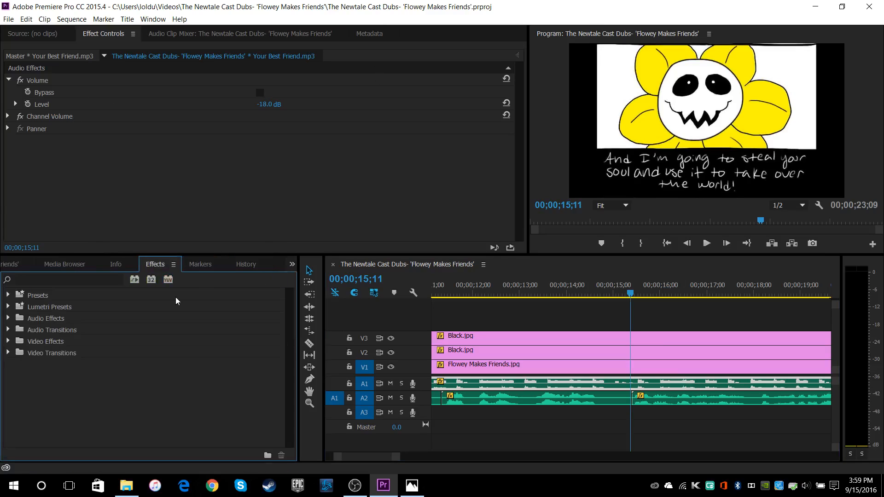
pyautogui.click(9, 318)
pyautogui.scroll(-5, 54, 368)
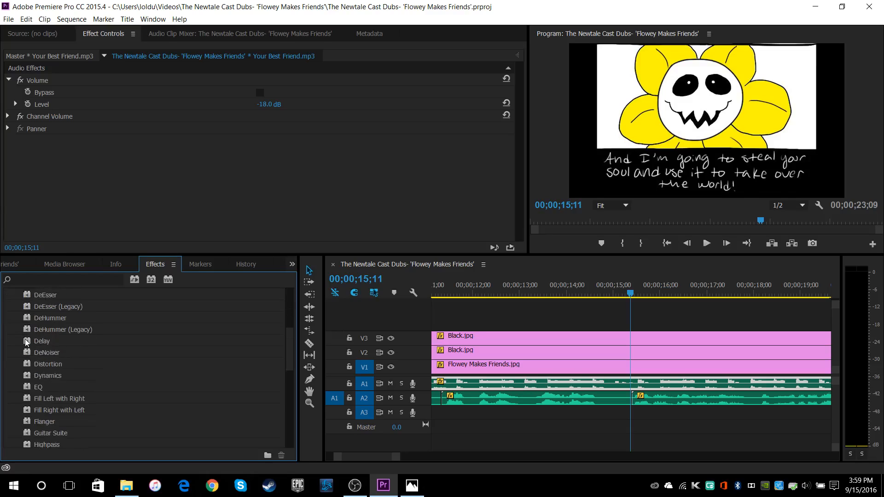
pyautogui.scroll(-3, 60, 400)
pyautogui.moveTo(50, 432); pyautogui.dragTo(665, 383)
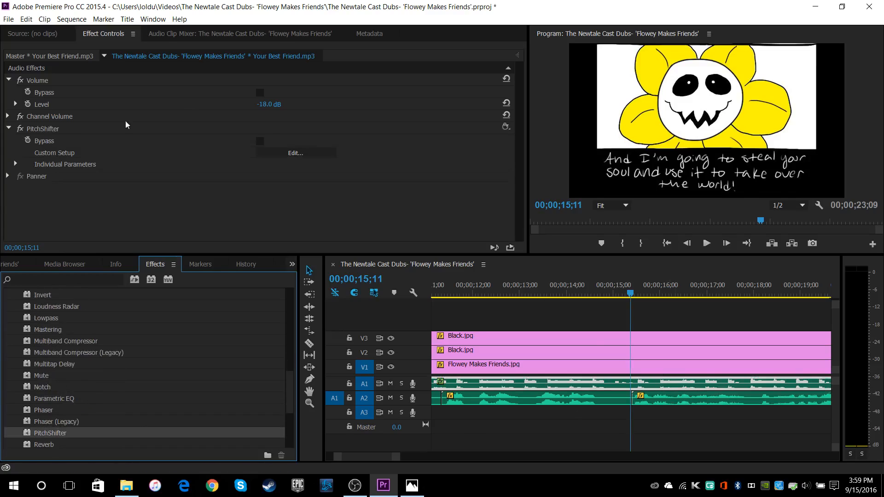
# Step: Set PitchShifter's FormantPreserve to Off and enable its keyframing, then play back
pyautogui.click(16, 164)
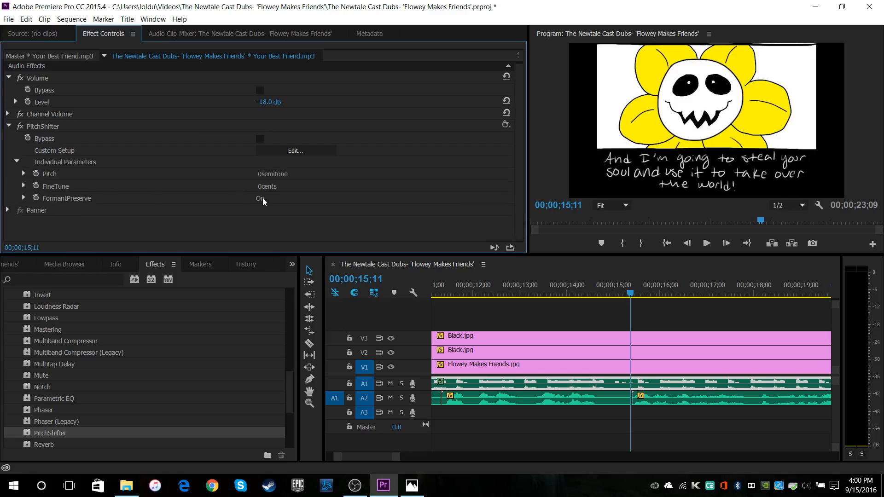
pyautogui.click(24, 198)
pyautogui.moveTo(499, 220); pyautogui.dragTo(454, 219)
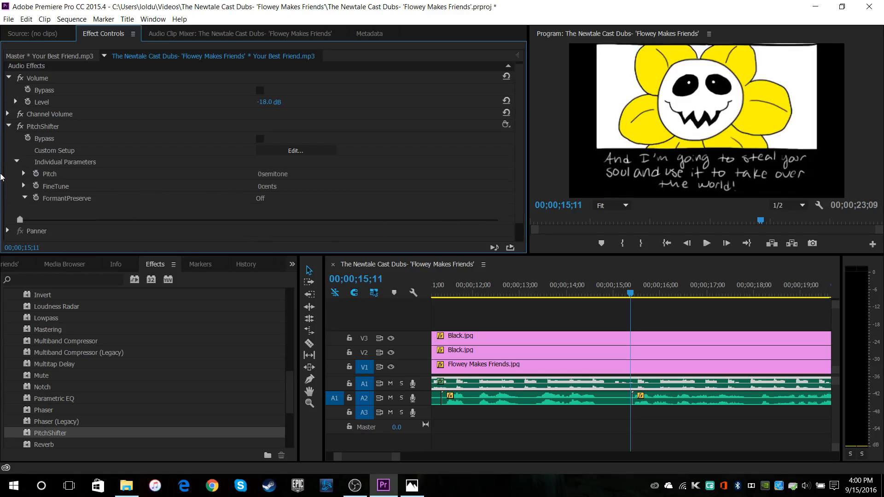
pyautogui.click(672, 378)
pyautogui.click(665, 372)
pyautogui.click(663, 379)
pyautogui.click(36, 202)
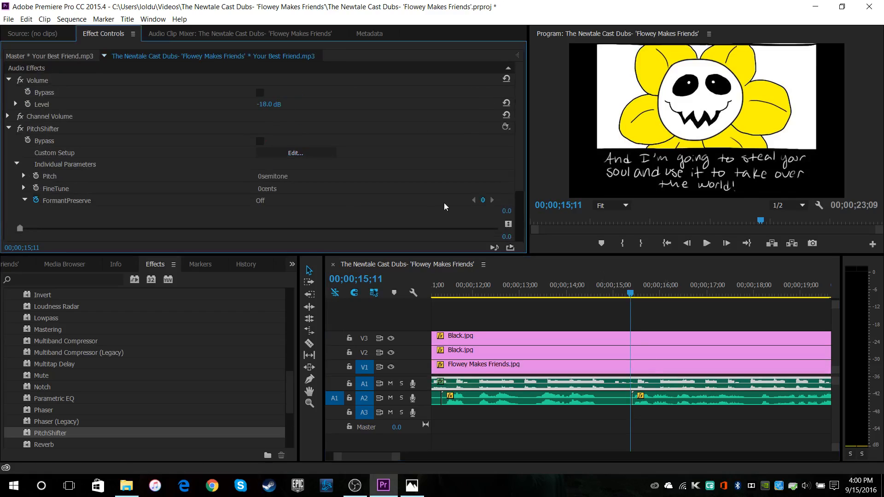
pyautogui.press('space')
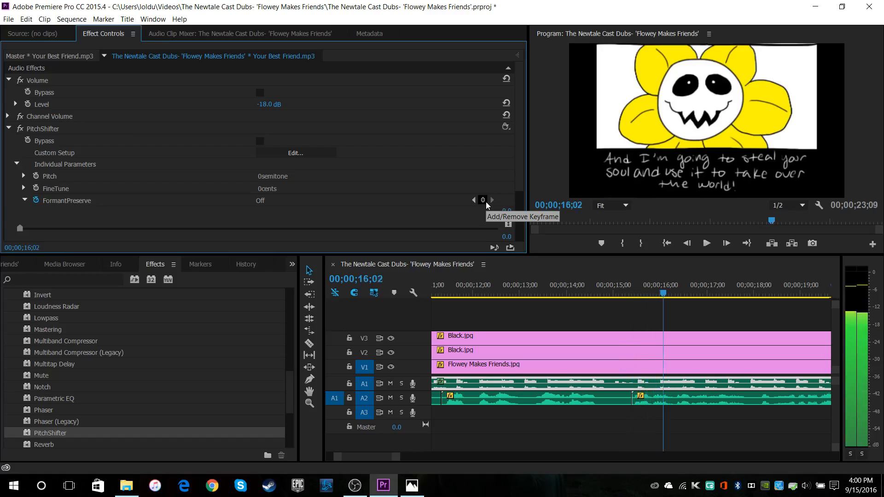
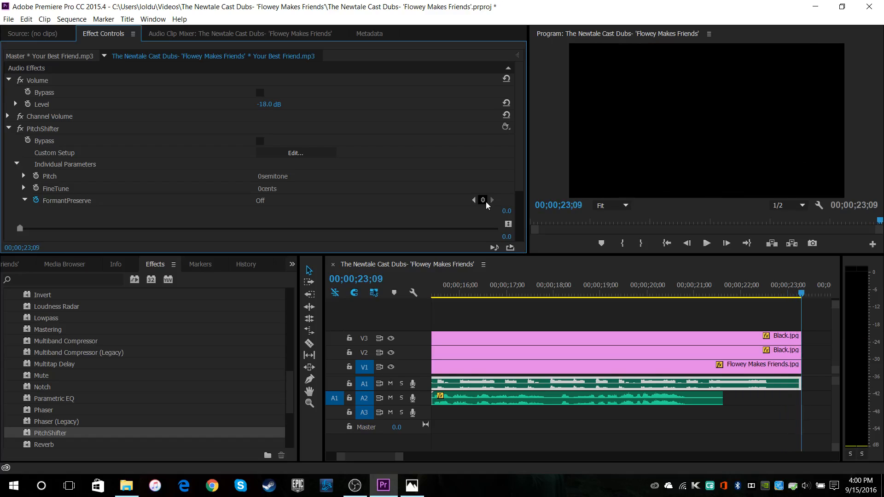
# Step: Lower PitchShifter's Pitch on Your Best Friend.mp3 to -12 semitones at the sequence end
pyautogui.press('Right')
pyautogui.click(474, 201)
pyautogui.click(491, 201)
pyautogui.click(26, 185)
pyautogui.click(27, 186)
pyautogui.click(24, 176)
pyautogui.moveTo(259, 197); pyautogui.dragTo(1, 202)
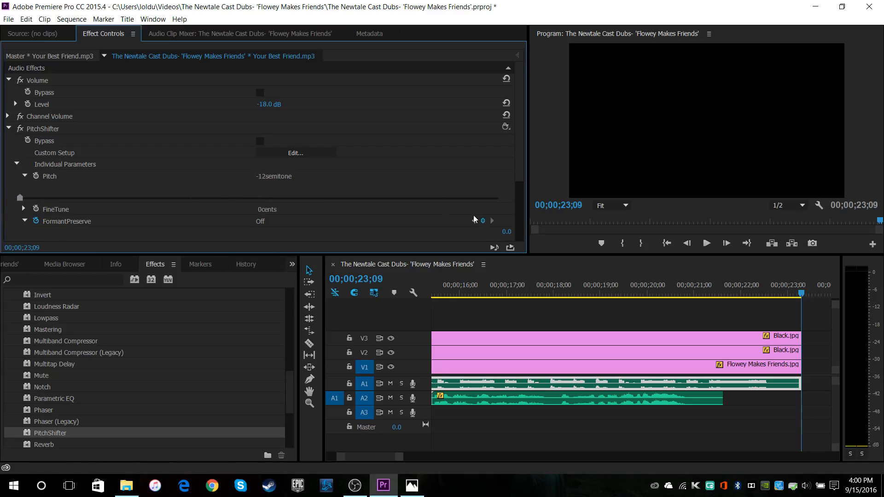
# Step: Return to the 15;11 keyframe and play the sequence to preview the music
pyautogui.click(473, 221)
pyautogui.moveTo(391, 458); pyautogui.dragTo(417, 454)
pyautogui.moveTo(630, 287); pyautogui.dragTo(589, 286)
pyautogui.click(706, 243)
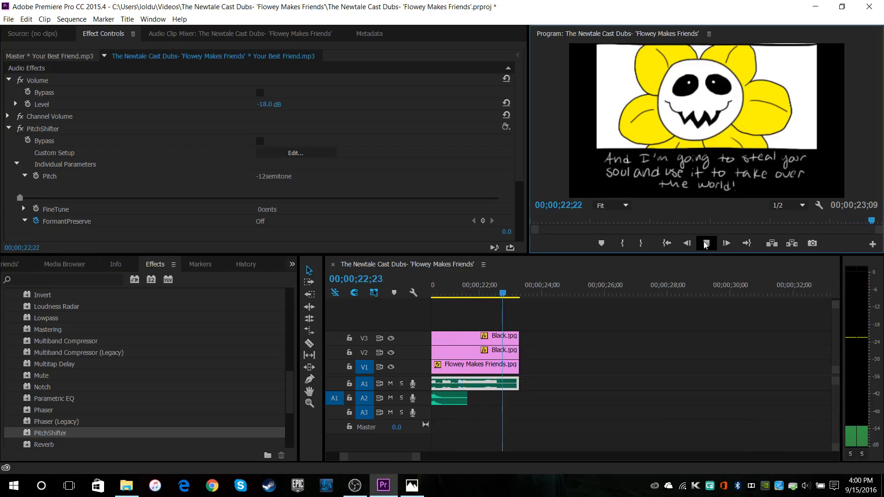
pyautogui.click(705, 243)
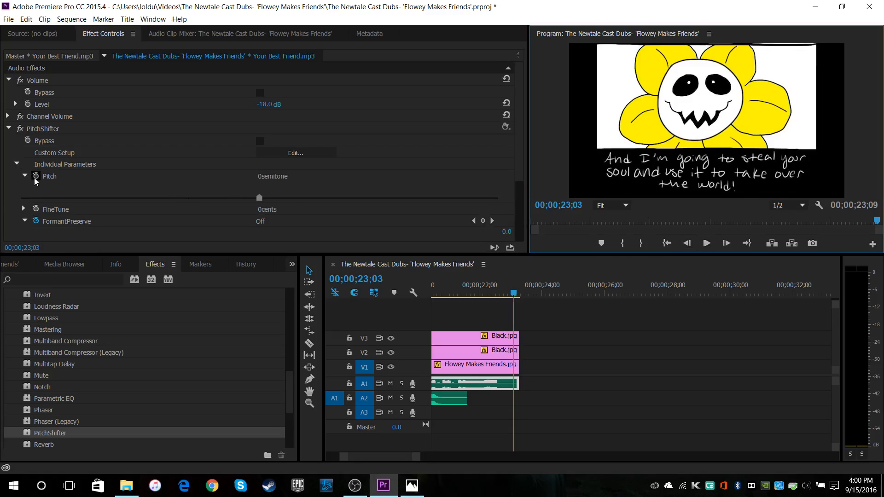
# Step: Delete the FormantPreserve keyframes, enable Pitch keyframing, and return to the Flowey clip's 15;11 keyframe
pyautogui.click(35, 221)
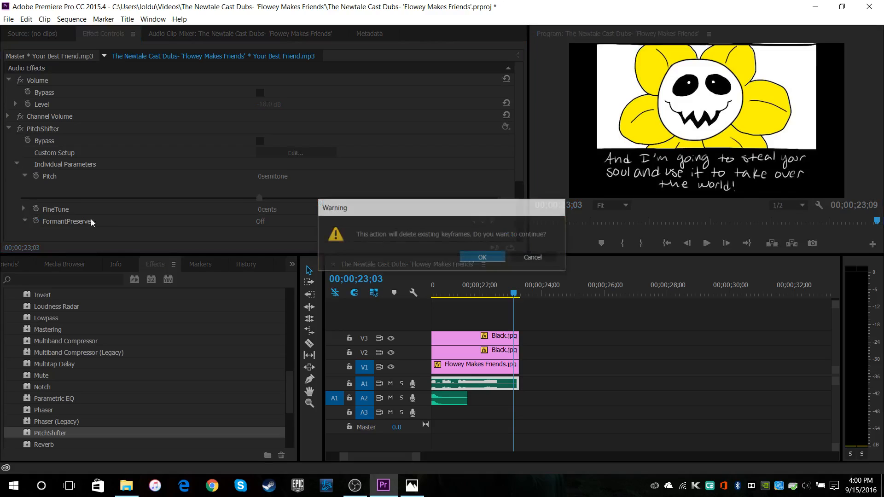
pyautogui.click(478, 252)
pyautogui.click(35, 176)
pyautogui.moveTo(513, 293); pyautogui.dragTo(434, 299)
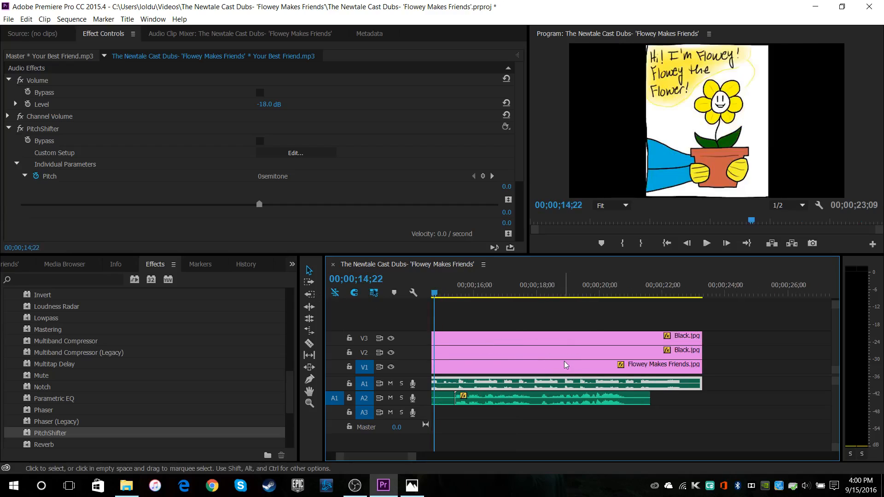
pyautogui.click(565, 364)
pyautogui.click(492, 92)
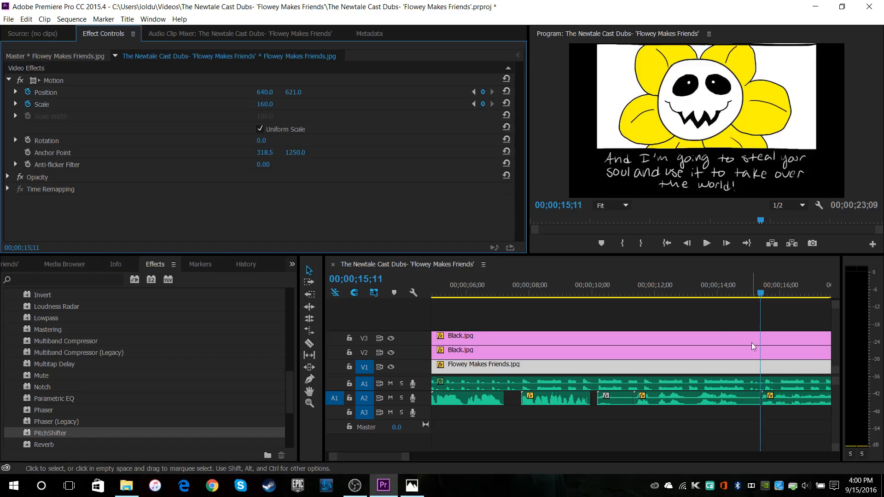
# Step: Add a Pitch keyframe on Your Best Friend.mp3 at 15;11
pyautogui.click(662, 374)
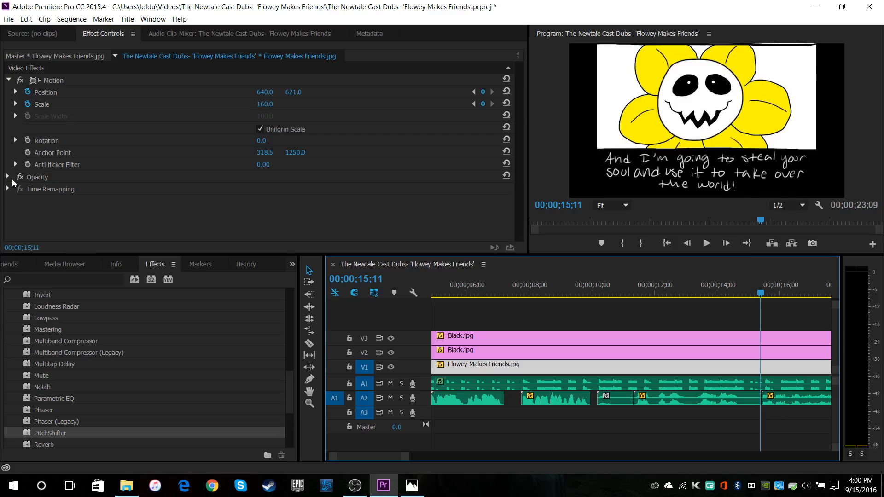
pyautogui.click(736, 394)
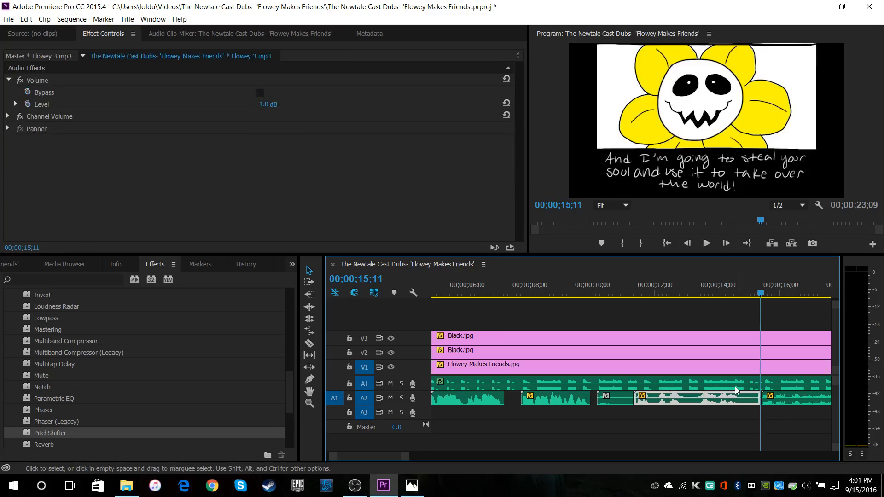
pyautogui.click(735, 385)
pyautogui.click(483, 176)
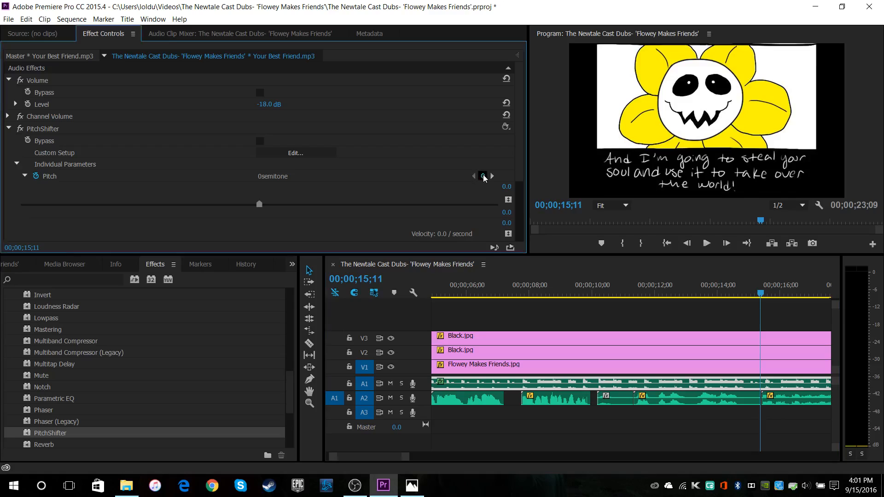
# Step: Add a second Pitch keyframe at 23;03, just before the sequence end
pyautogui.moveTo(407, 461); pyautogui.dragTo(437, 460)
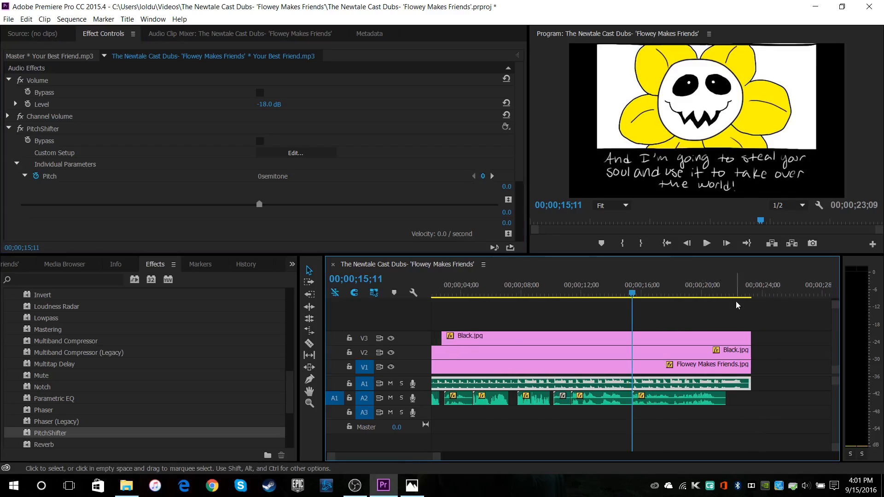
pyautogui.click(757, 294)
pyautogui.click(491, 176)
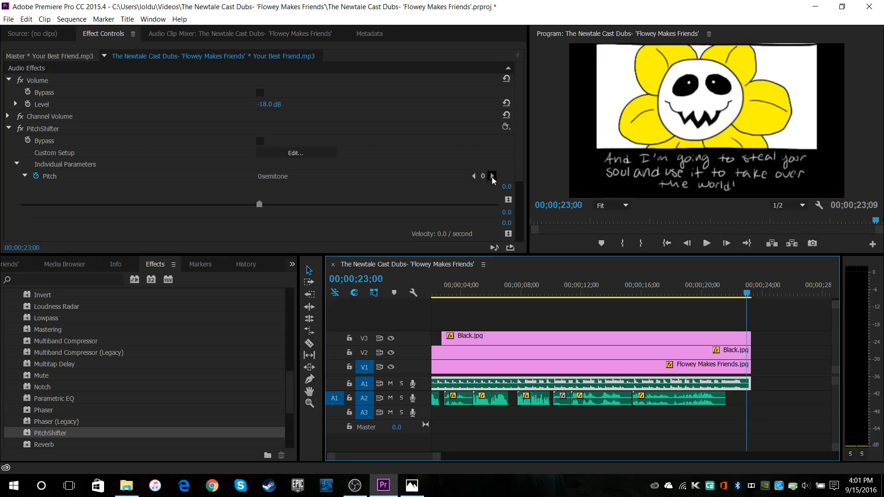
pyautogui.press('Right')
pyautogui.press('Right')
pyautogui.press('Right')
pyautogui.press('Right')
pyautogui.press('Right')
pyautogui.press('Right')
pyautogui.press('Right')
pyautogui.press('Right')
pyautogui.press('Left')
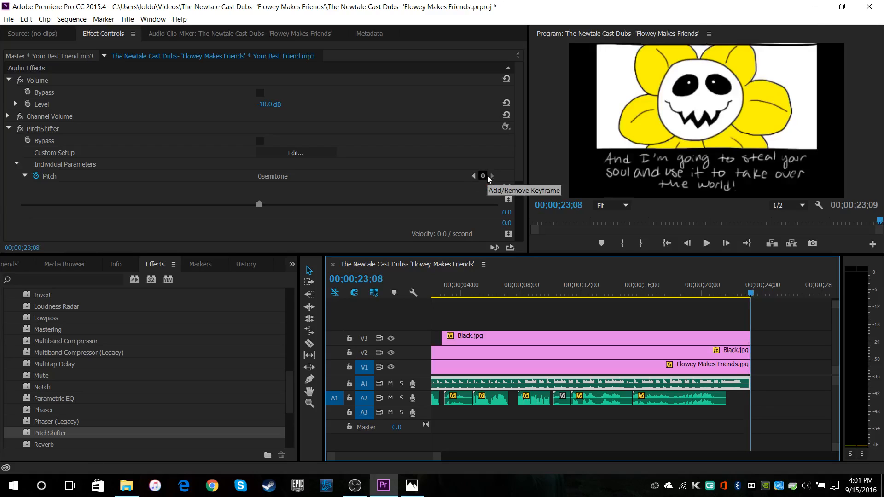
pyautogui.press('Right')
pyautogui.click(487, 177)
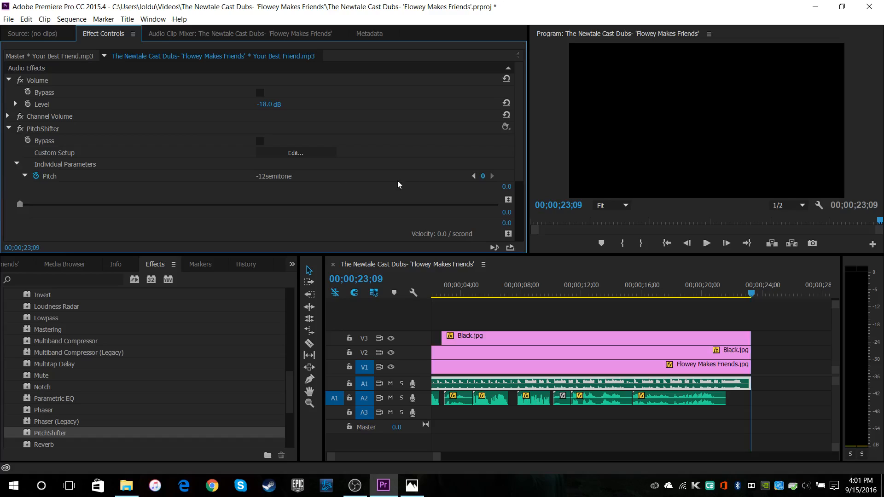
# Step: Check the Pitch keyframes at 15;11, 23;03 and 23;09
pyautogui.click(473, 176)
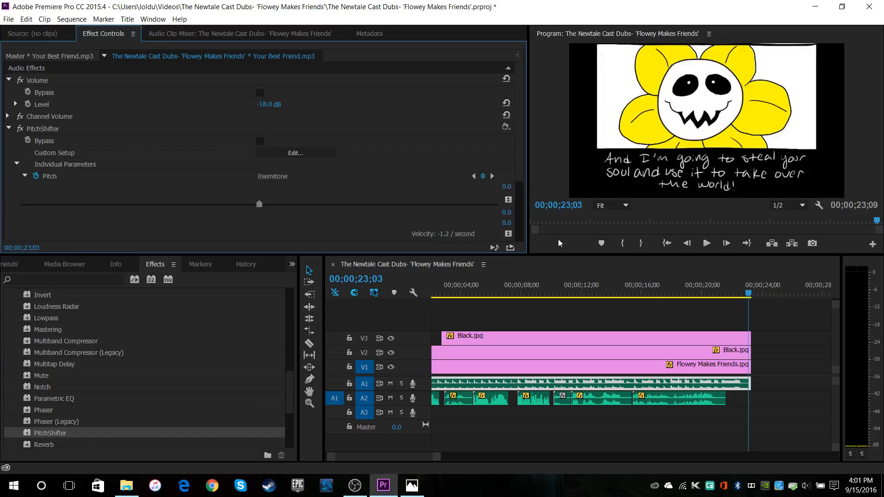
pyautogui.click(474, 176)
pyautogui.click(491, 177)
pyautogui.click(492, 176)
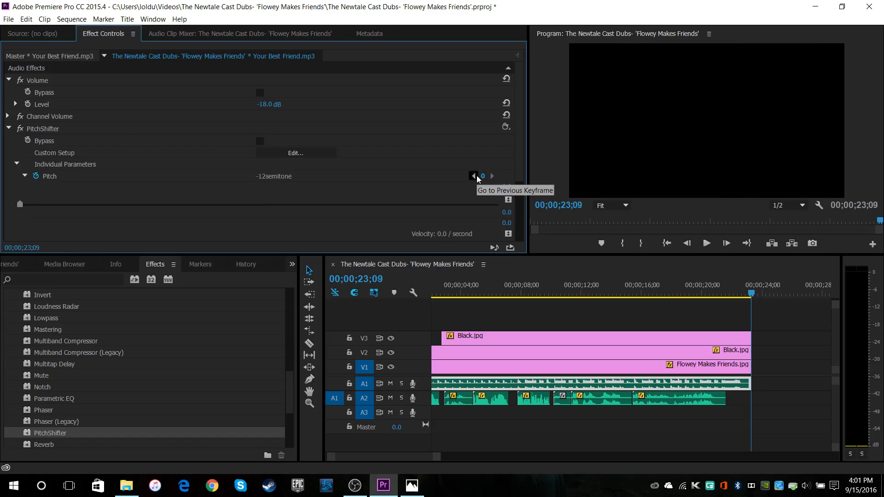
pyautogui.moveTo(438, 457); pyautogui.dragTo(457, 451)
pyautogui.click(474, 177)
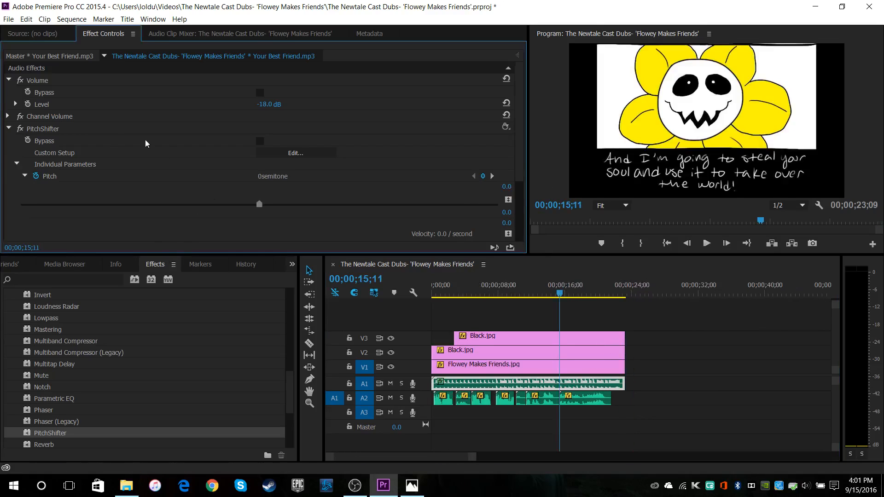
# Step: Play from about 12 seconds to hear the pitch drop, then save the project
pyautogui.moveTo(560, 291); pyautogui.dragTo(404, 292)
pyautogui.moveTo(460, 290); pyautogui.dragTo(548, 301)
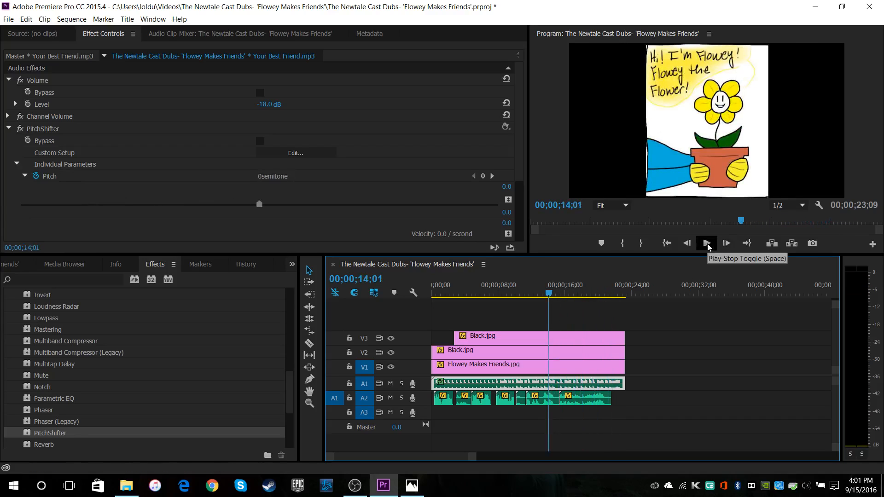
pyautogui.click(707, 244)
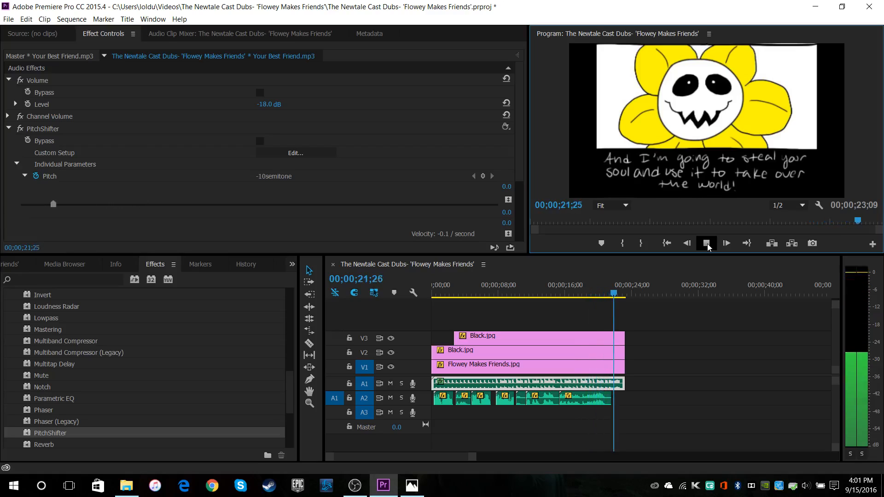
pyautogui.click(706, 243)
pyautogui.moveTo(610, 291); pyautogui.dragTo(581, 291)
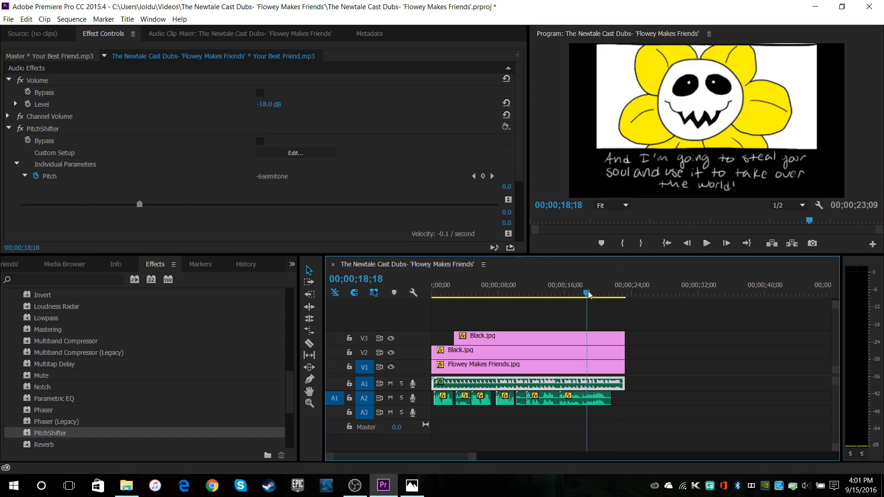
pyautogui.click(8, 20)
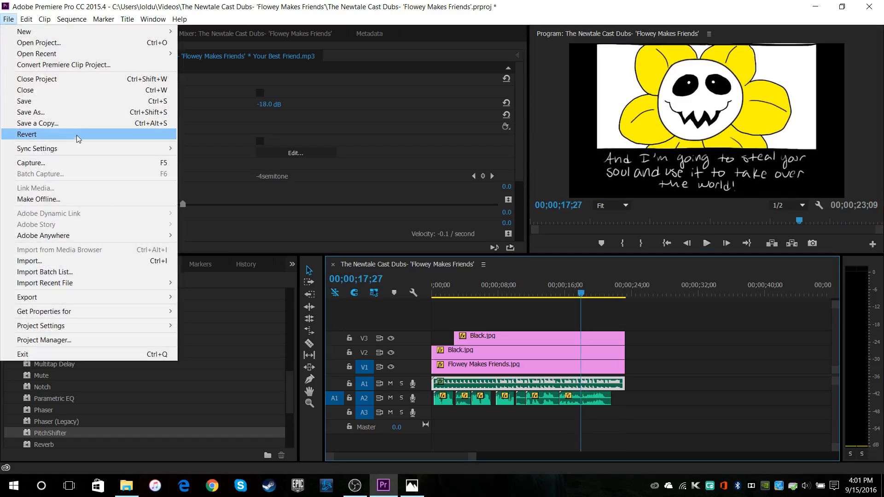
pyautogui.click(87, 104)
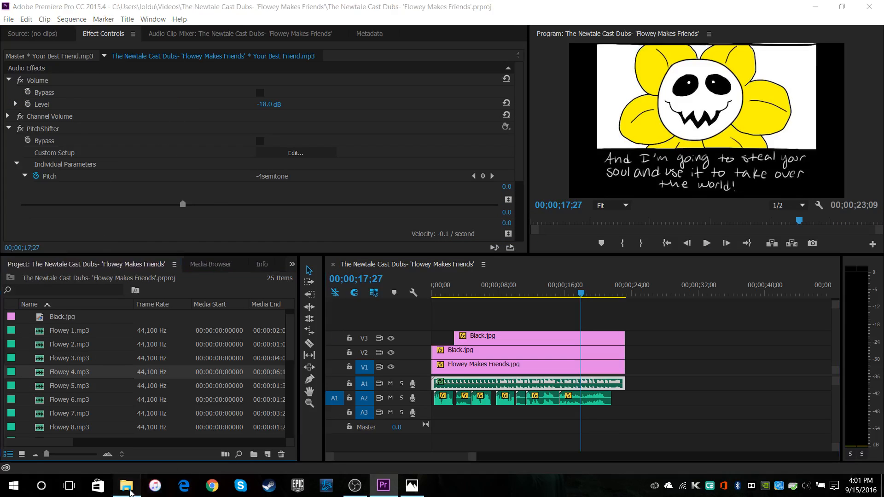
# Step: Open Music > Undertale (Soundtrack) in File Explorer and drag You Idiot.mp3 into Premiere Pro
pyautogui.click(126, 485)
pyautogui.click(39, 236)
pyautogui.scroll(-15, 147, 389)
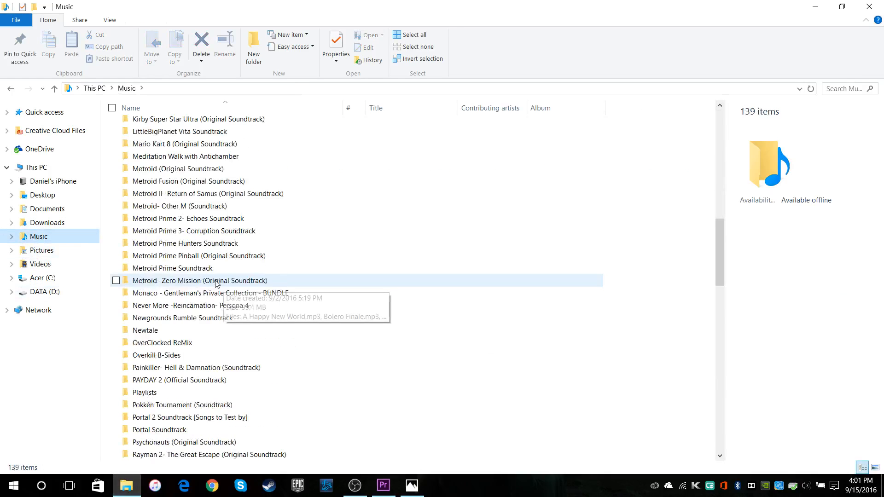
pyautogui.scroll(-1, 147, 389)
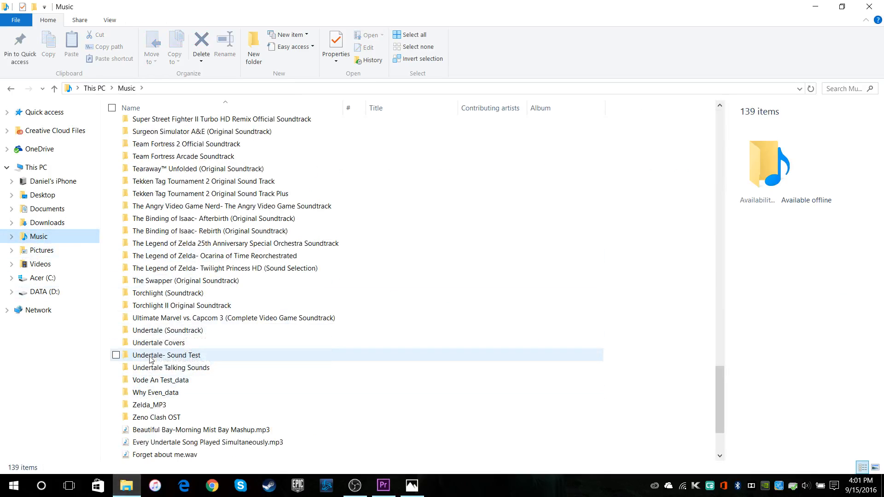
pyautogui.doubleClick(156, 328)
pyautogui.scroll(-14, 334, 254)
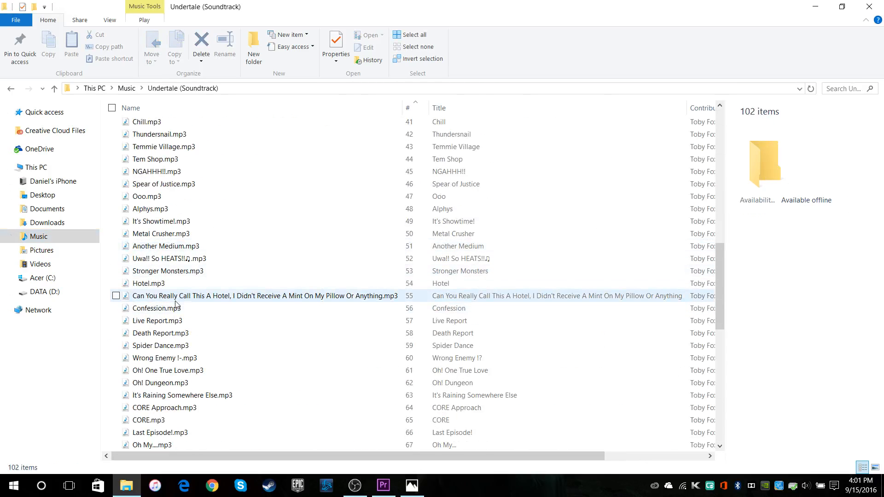
pyautogui.scroll(-6, 157, 304)
pyautogui.scroll(1, 166, 326)
pyautogui.scroll(-1, 168, 331)
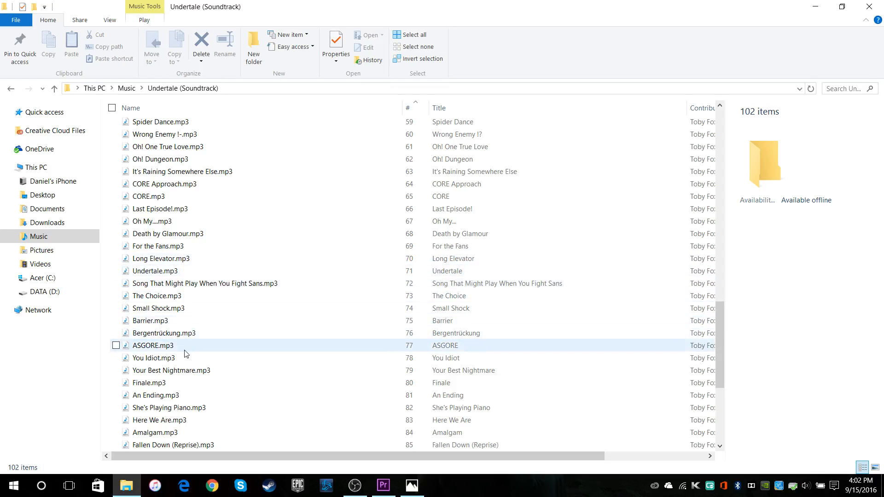
pyautogui.moveTo(174, 361); pyautogui.dragTo(599, 413)
# Step: Place You Idiot.mp3 on audio track A3, starting at 15;11
pyautogui.click(561, 294)
pyautogui.click(576, 366)
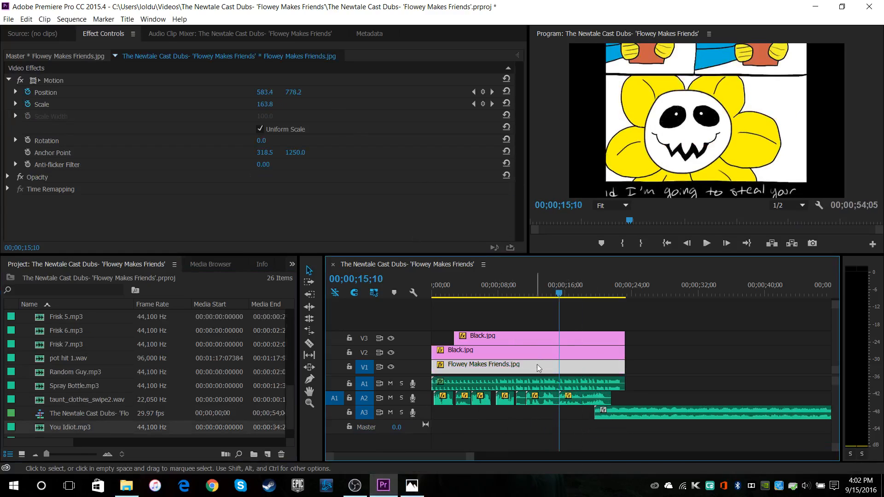
pyautogui.click(545, 382)
pyautogui.click(491, 176)
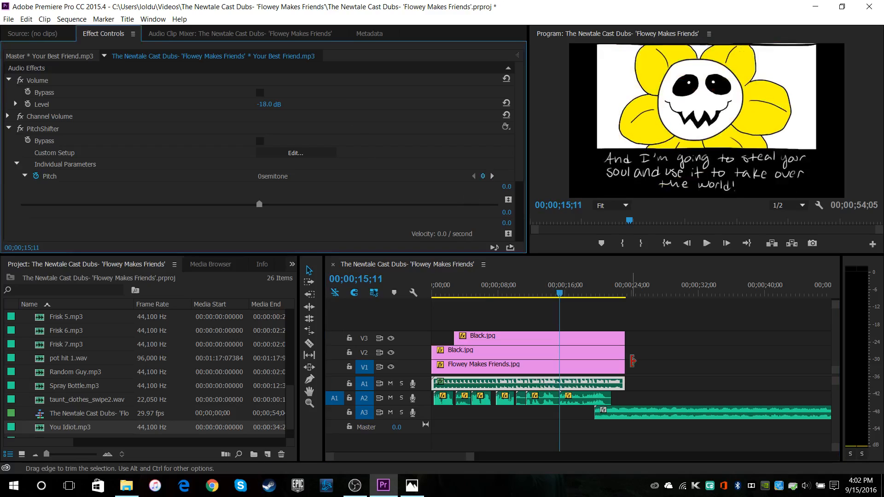
pyautogui.moveTo(643, 422); pyautogui.dragTo(608, 417)
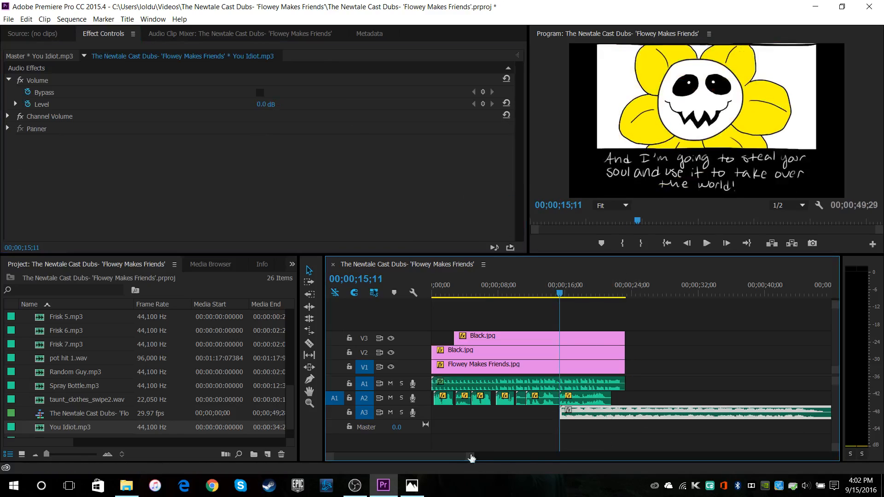
pyautogui.moveTo(479, 457); pyautogui.dragTo(545, 457)
pyautogui.moveTo(608, 413); pyautogui.dragTo(514, 413)
pyautogui.moveTo(539, 455); pyautogui.dragTo(425, 457)
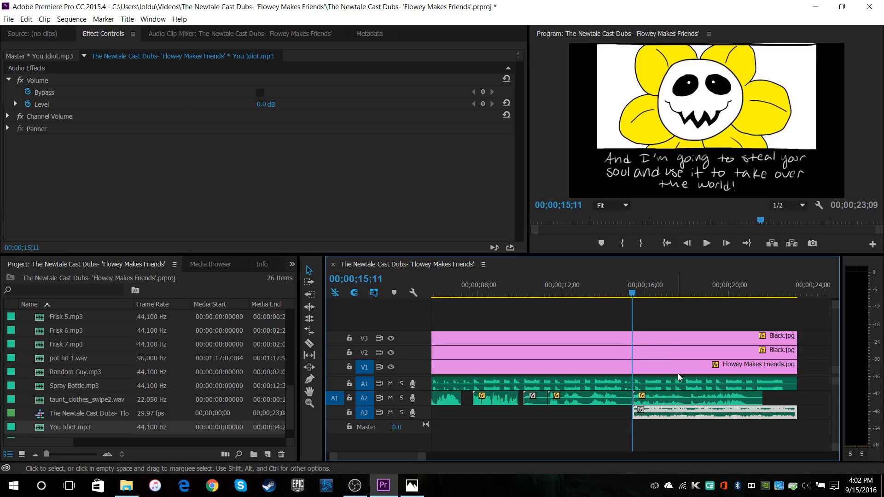
# Step: Set the You Idiot.mp3 Volume Level to -20 dB
pyautogui.click(28, 92)
pyautogui.click(262, 102)
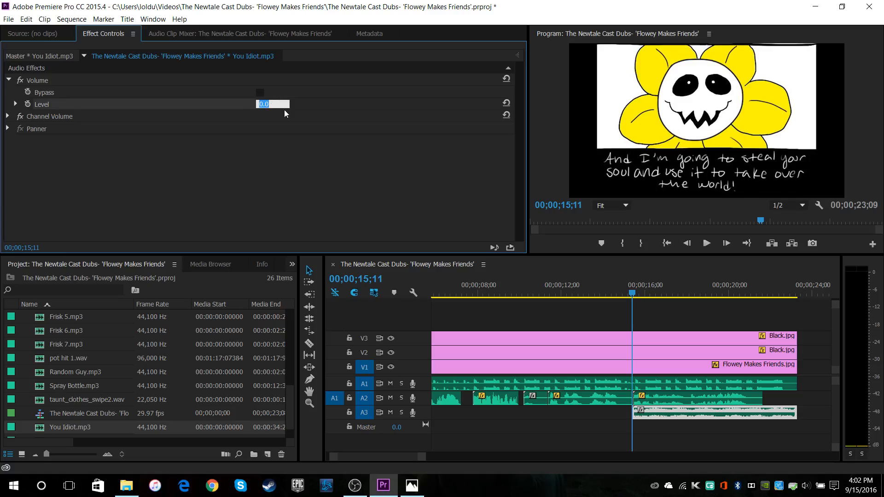
pyautogui.write('20')
pyautogui.press('Return')
# Step: Play the scene from about 14;28 and again from 19;22 to check the quieter clip
pyautogui.click(622, 290)
pyautogui.click(706, 243)
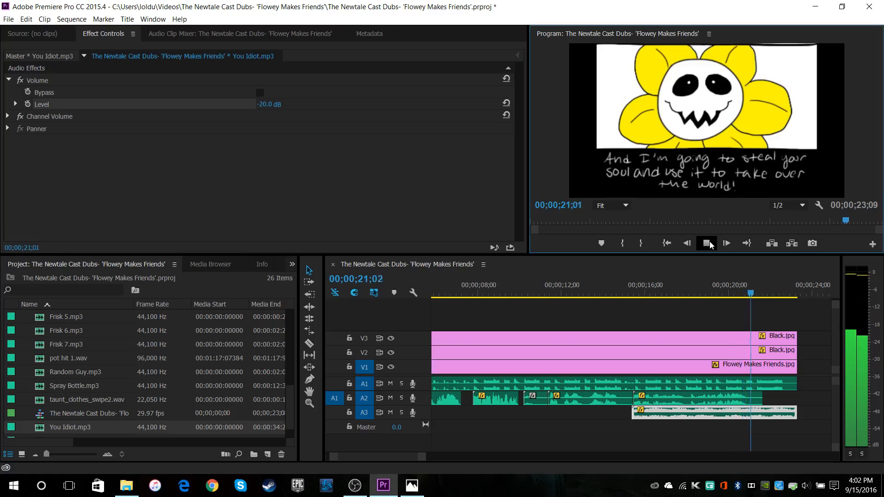
pyautogui.click(708, 242)
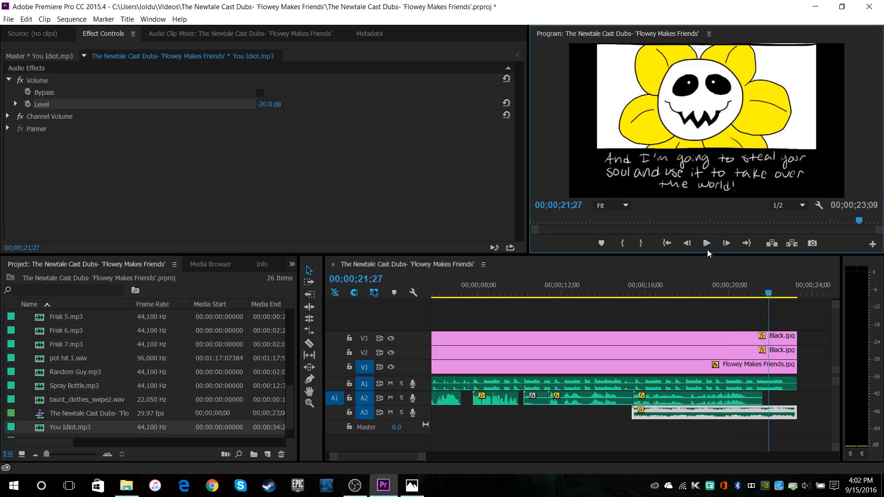
pyautogui.moveTo(759, 292); pyautogui.dragTo(729, 280)
pyautogui.click(711, 244)
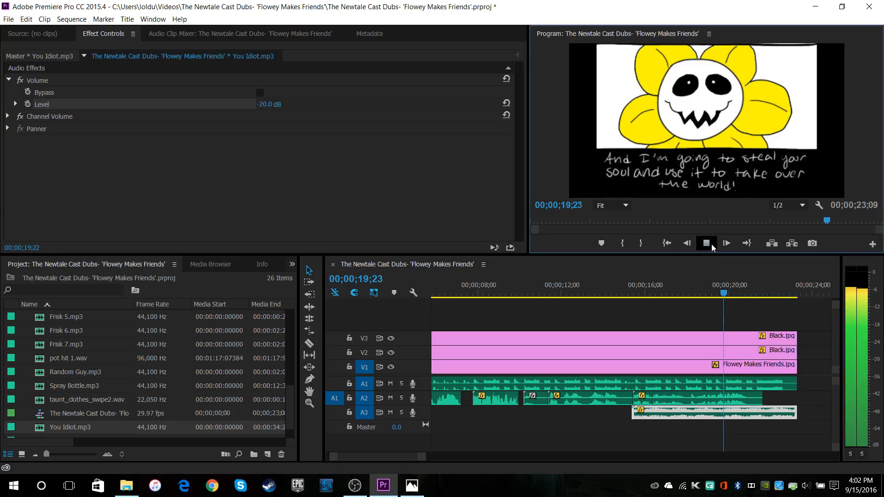
pyautogui.click(711, 244)
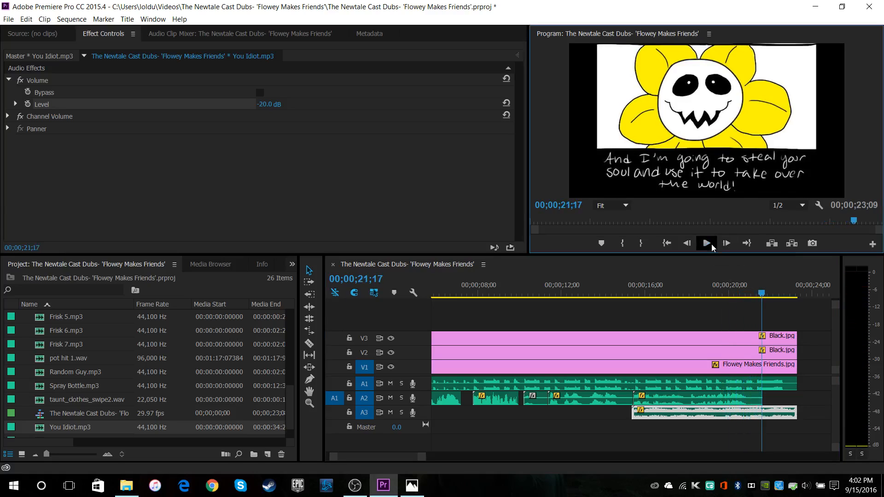
pyautogui.press('Left')
pyautogui.moveTo(424, 460); pyautogui.dragTo(388, 461)
# Step: Add Position and Scale keyframes on the Flowey comic clip and slide it up to the next panel
pyautogui.press('Left')
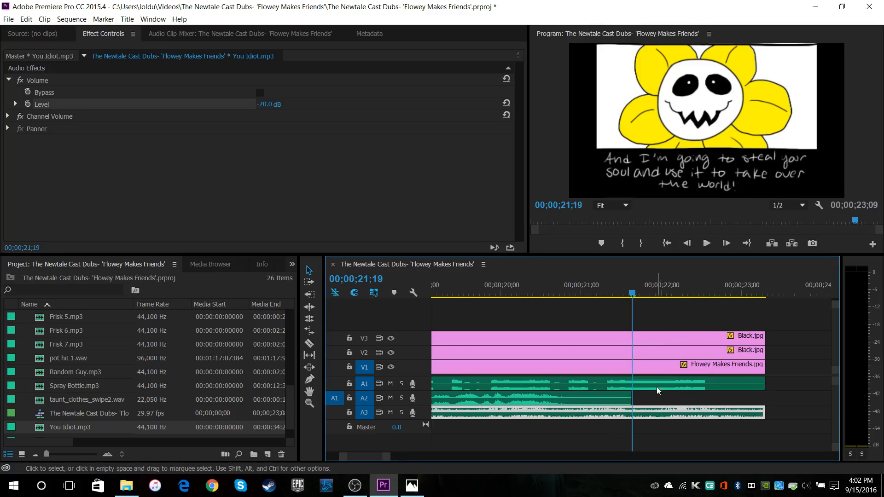
pyautogui.click(653, 366)
pyautogui.click(487, 94)
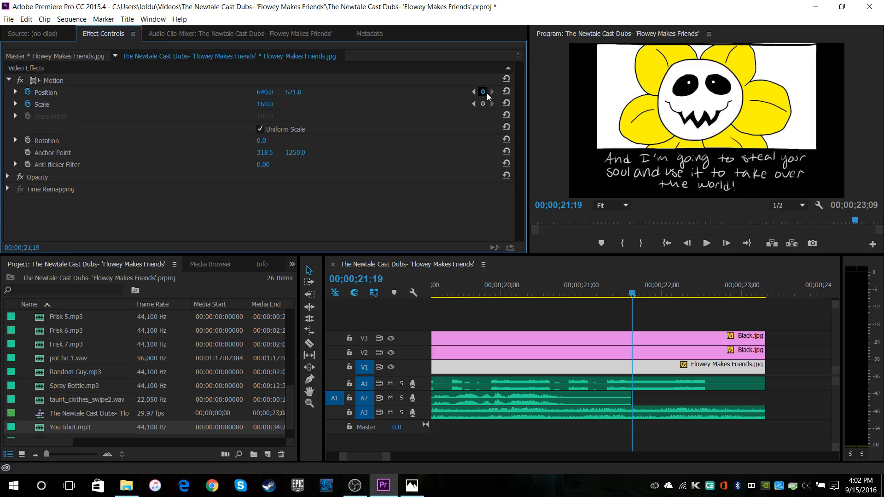
pyautogui.press('Right')
pyautogui.press('Right')
pyautogui.press('Right')
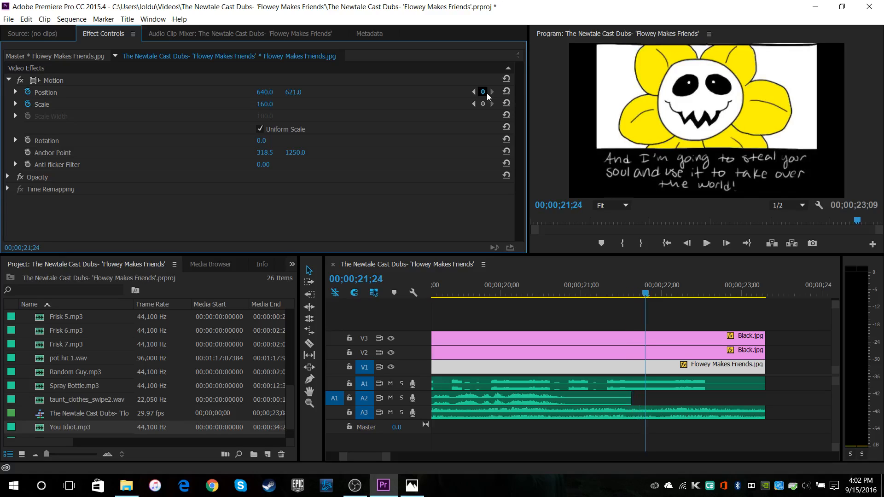
pyautogui.click(482, 104)
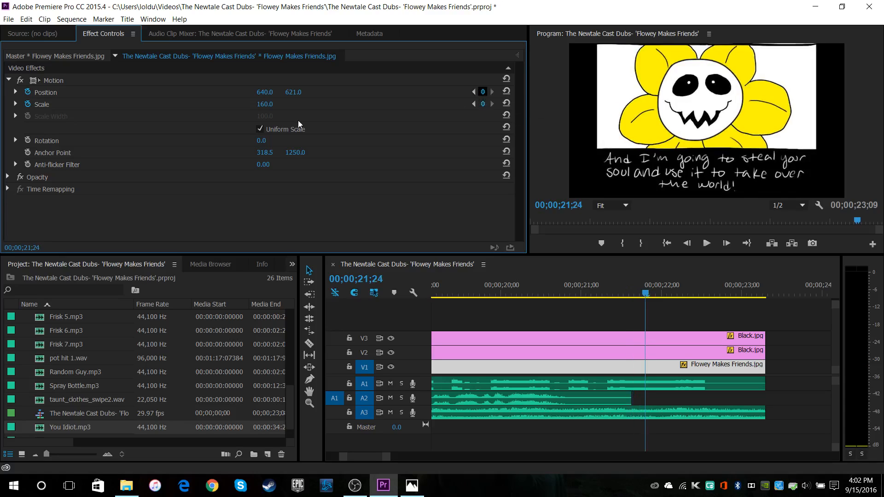
pyautogui.moveTo(292, 97); pyautogui.dragTo(248, 93)
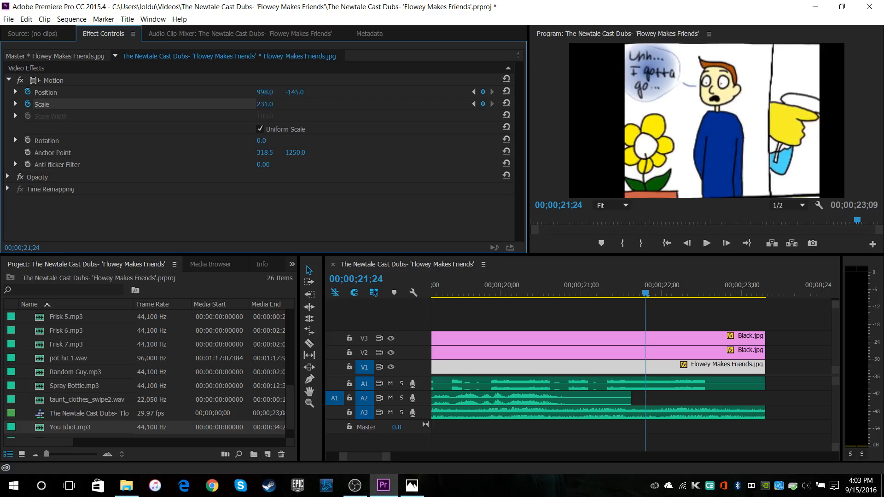
# Step: Add a Position keyframe for the V3 Black.jpg mask at 21;19, then move to 21;24
pyautogui.click(622, 354)
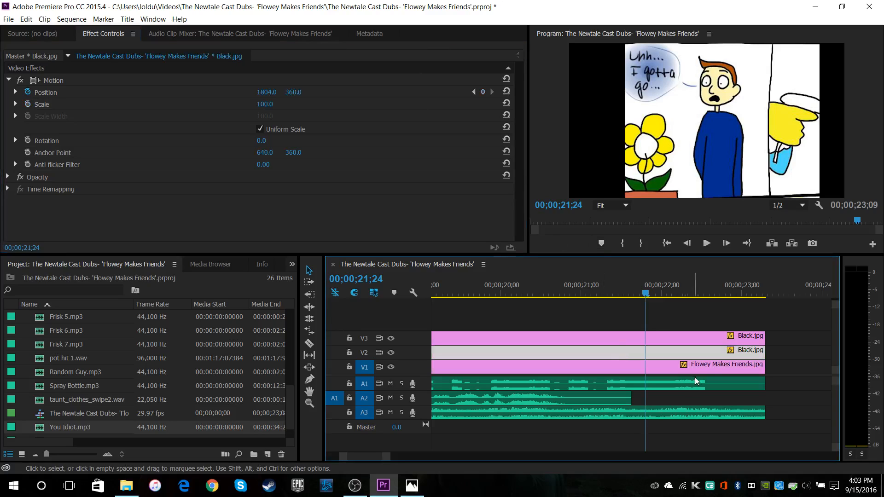
pyautogui.click(650, 370)
pyautogui.click(473, 93)
pyautogui.click(667, 347)
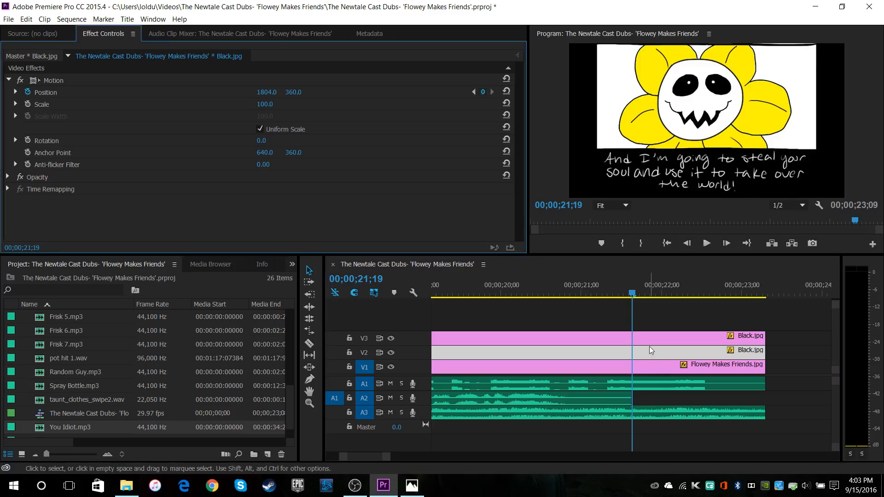
pyautogui.click(649, 343)
pyautogui.click(483, 92)
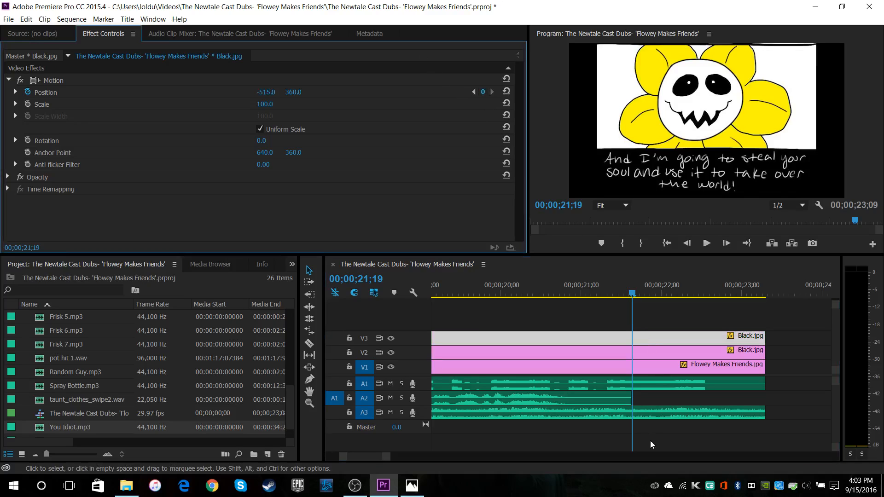
pyautogui.click(492, 92)
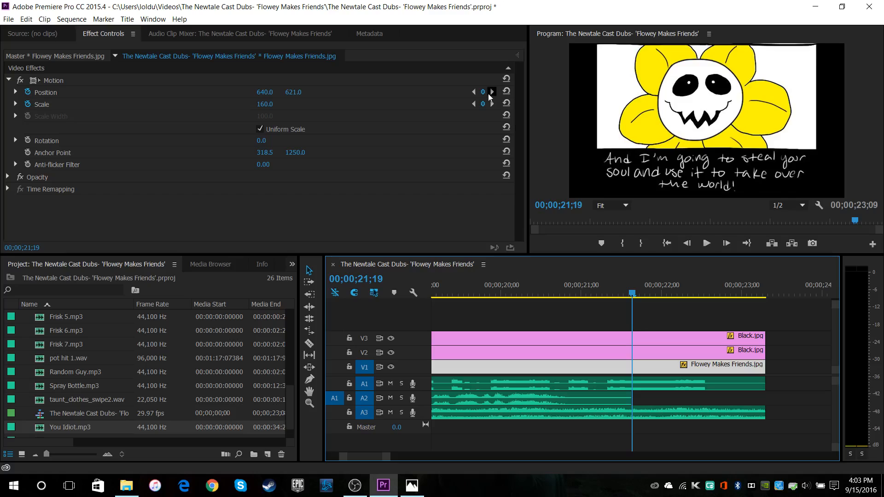
# Step: Reposition the V2 and V3 black masks (X 1593 and -392) to frame the panel, then save
pyautogui.click(603, 350)
pyautogui.moveTo(264, 92); pyautogui.dragTo(167, 93)
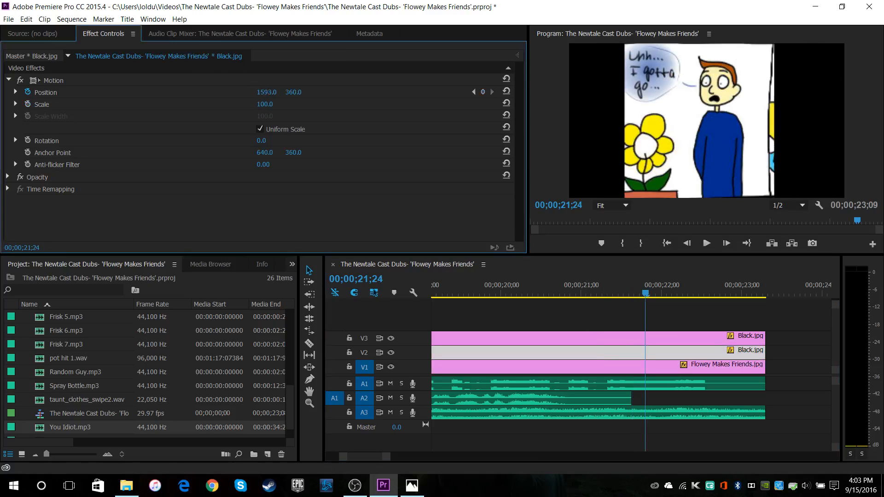
pyautogui.click(640, 339)
pyautogui.moveTo(267, 93)
pyautogui.mouseDown()
pyautogui.moveTo(325, 92)
pyautogui.moveTo(269, 92)
pyautogui.mouseUp()
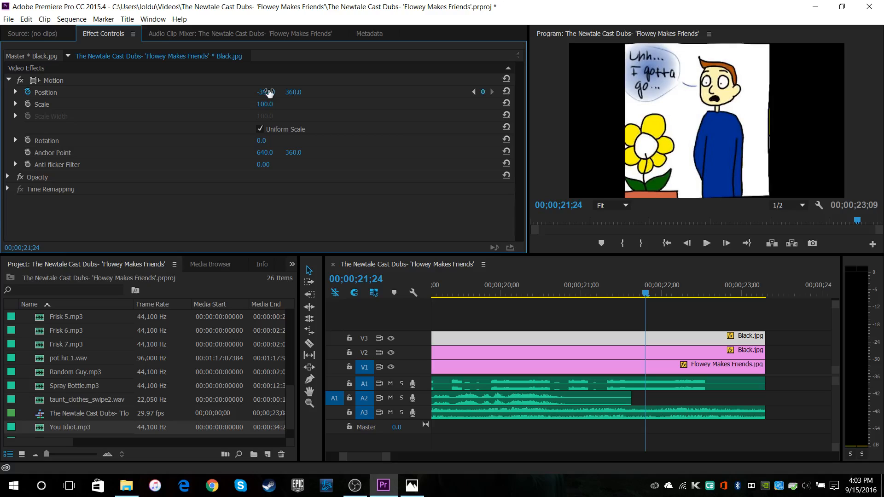
pyautogui.click(8, 19)
pyautogui.click(19, 101)
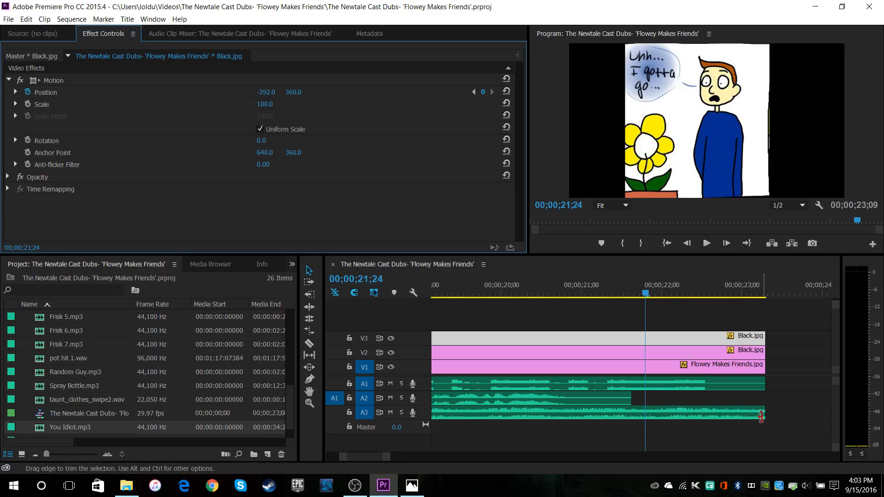
# Step: Locate the 21;19 keyframe using the Flowey clip's motion keyframes
pyautogui.click(733, 413)
pyautogui.press('Right')
pyautogui.press('Left')
pyautogui.press('Left')
pyautogui.press('Left')
pyautogui.press('Left')
pyautogui.press('Left')
pyautogui.press('Left')
pyautogui.press('Left')
pyautogui.press('Left')
pyautogui.press('Right')
pyautogui.press('Right')
pyautogui.press('Right')
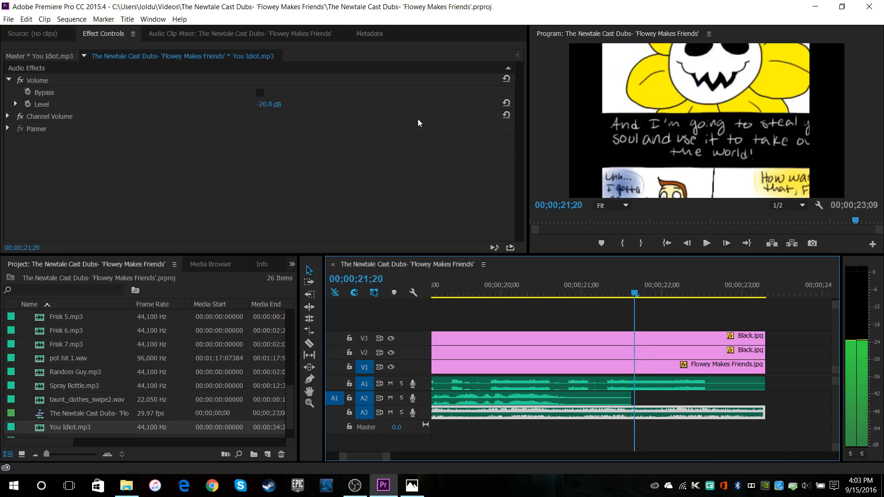
pyautogui.press('Right')
pyautogui.click(665, 368)
pyautogui.click(491, 92)
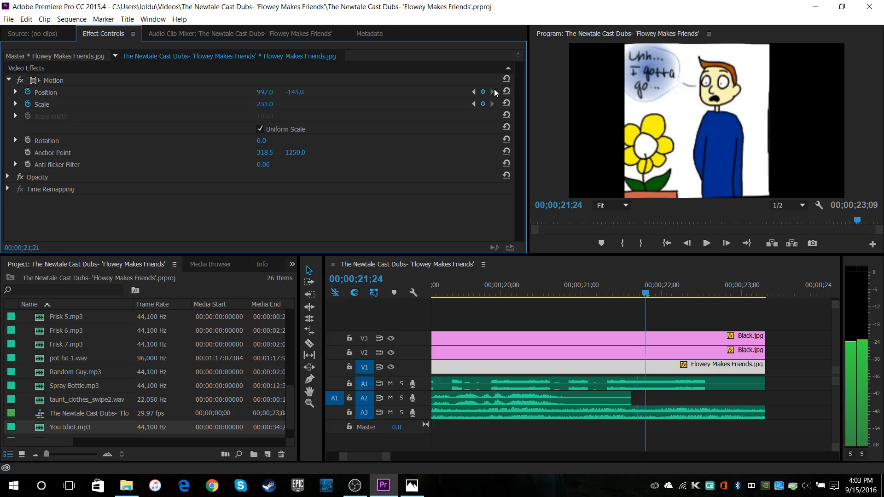
pyautogui.click(477, 95)
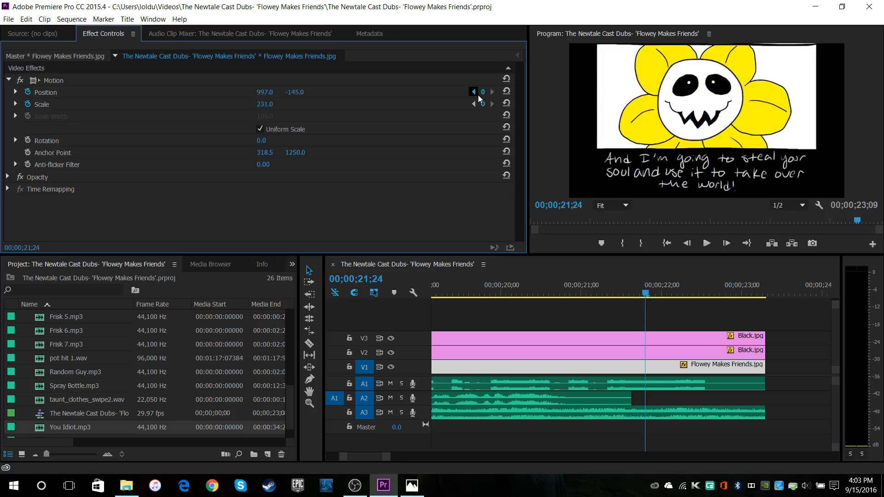
# Step: Keyframe You Idiot.mp3 volume from -20 dB at 21;19 to -∞ dB at 23;09
pyautogui.click(643, 412)
pyautogui.click(28, 104)
pyautogui.press('Right')
pyautogui.press('space')
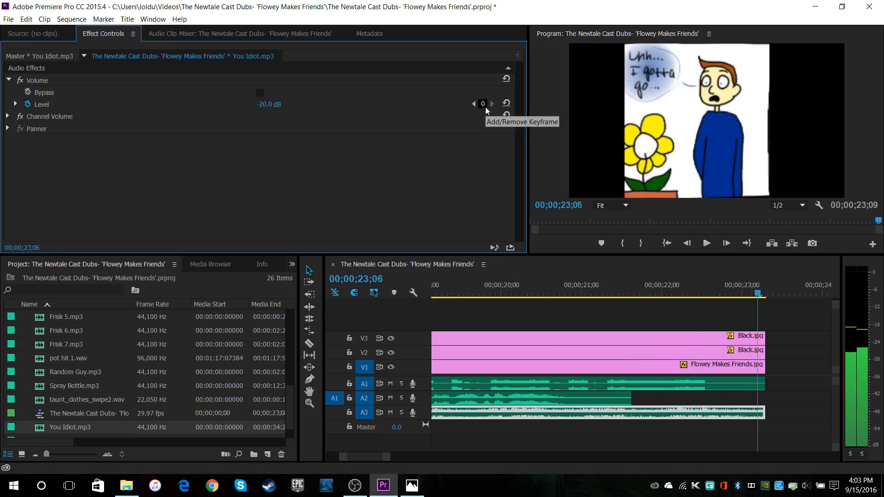
pyautogui.click(473, 105)
pyautogui.click(491, 105)
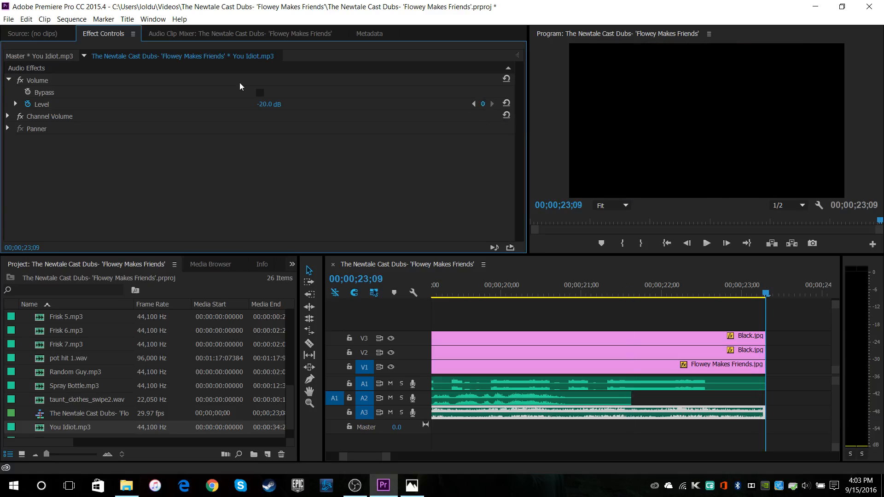
pyautogui.click(16, 104)
pyautogui.press('Left')
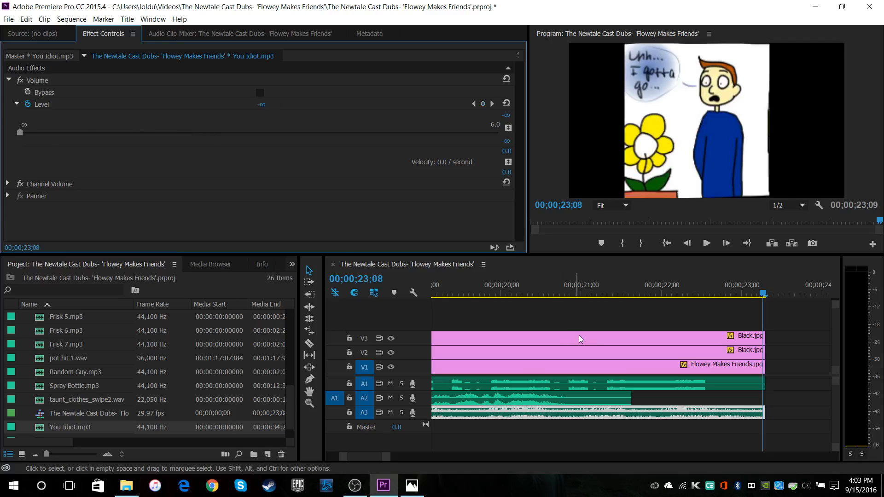
pyautogui.press('j')
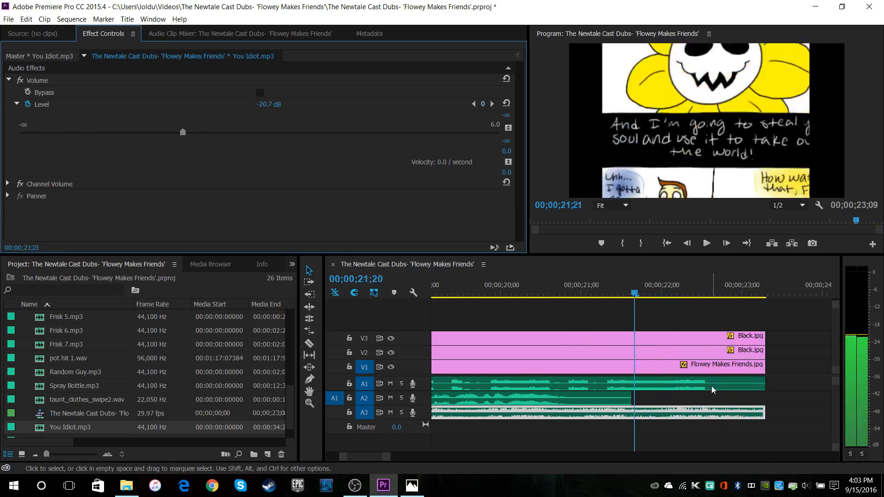
# Step: Play back and step frame by frame from 21;19 to check the fade
pyautogui.click(706, 243)
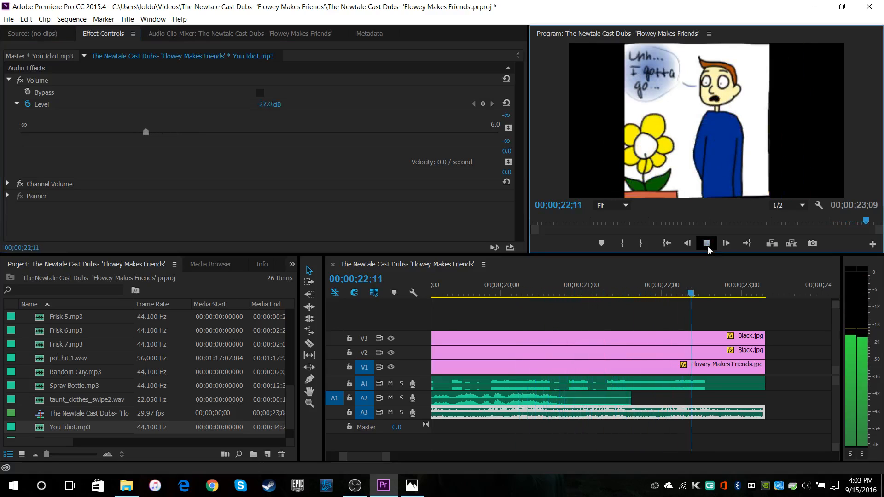
pyautogui.click(706, 243)
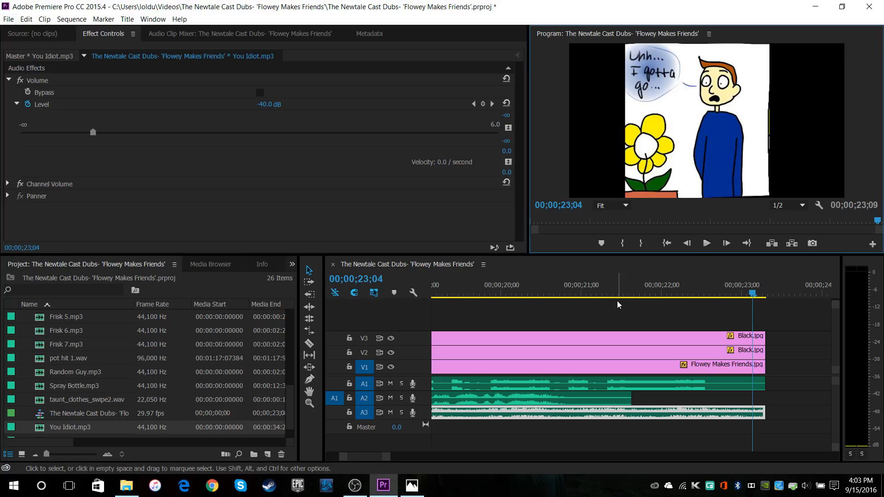
pyautogui.moveTo(692, 291); pyautogui.dragTo(632, 364)
pyautogui.press('Right')
pyautogui.press('Right')
pyautogui.press('Right')
pyautogui.press('Right')
pyautogui.press('Right')
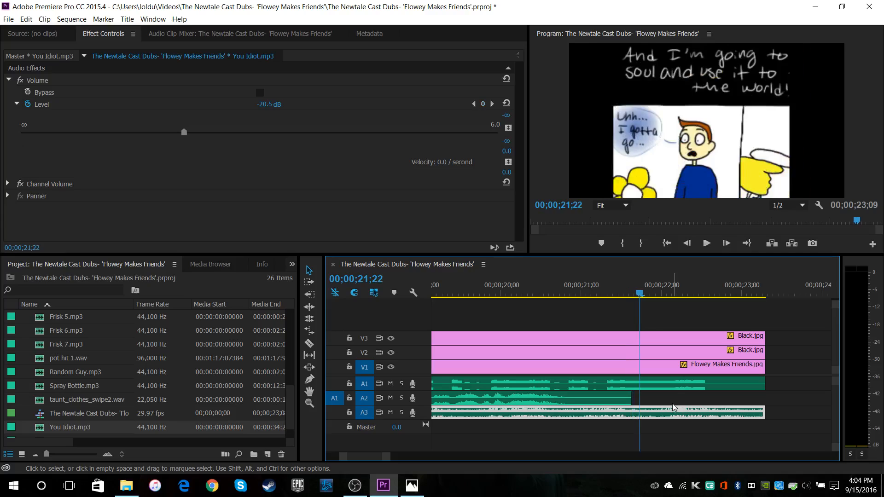
pyautogui.press('Right')
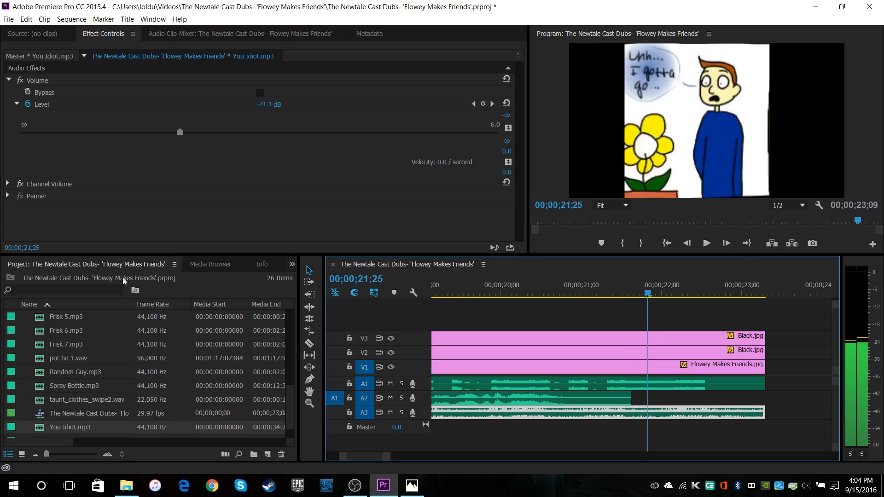
pyautogui.scroll(2, 113, 374)
# Step: Place Random Guy.mp3 on track A2 at the playhead
pyautogui.moveTo(84, 413); pyautogui.dragTo(653, 397)
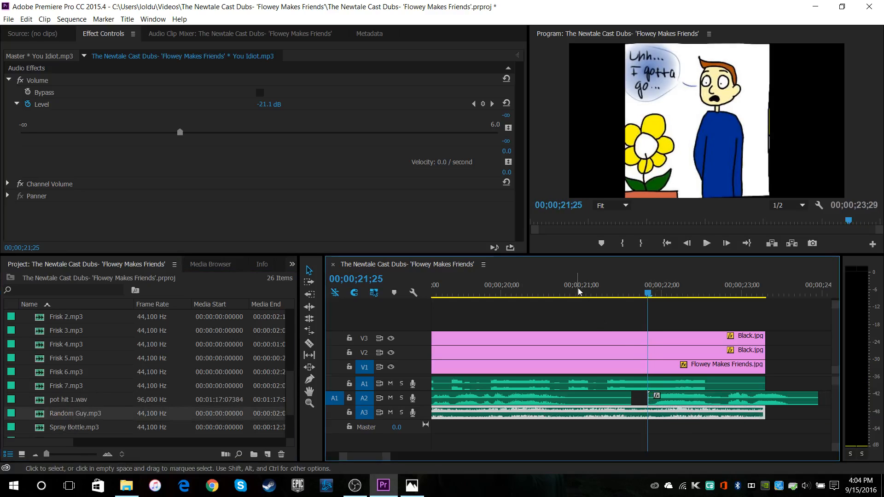
pyautogui.moveTo(576, 292); pyautogui.dragTo(438, 421)
pyautogui.moveTo(382, 457); pyautogui.dragTo(424, 456)
pyautogui.moveTo(537, 294)
pyautogui.mouseDown()
pyautogui.moveTo(556, 293)
pyautogui.moveTo(541, 294)
pyautogui.mouseUp()
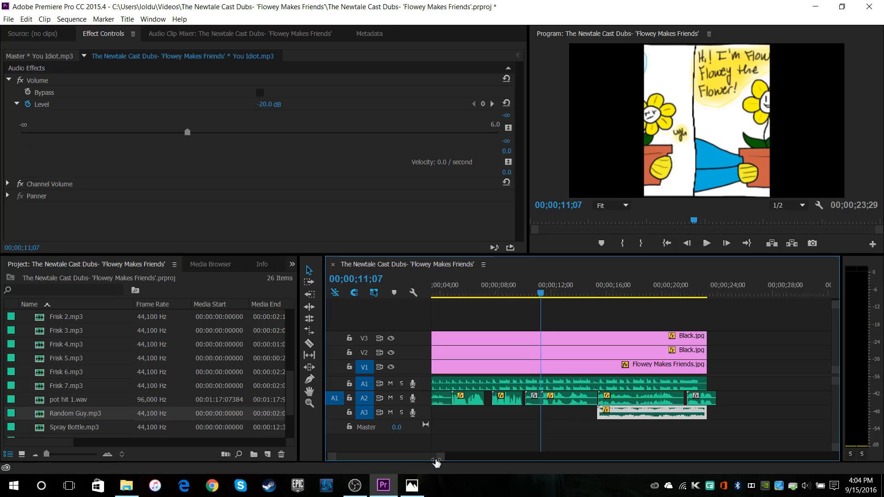
pyautogui.moveTo(437, 460); pyautogui.dragTo(404, 460)
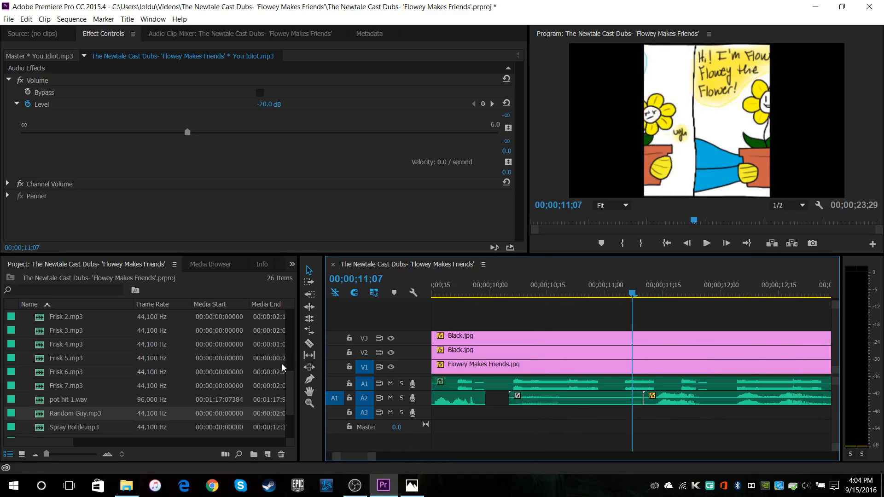
pyautogui.scroll(-4, 87, 392)
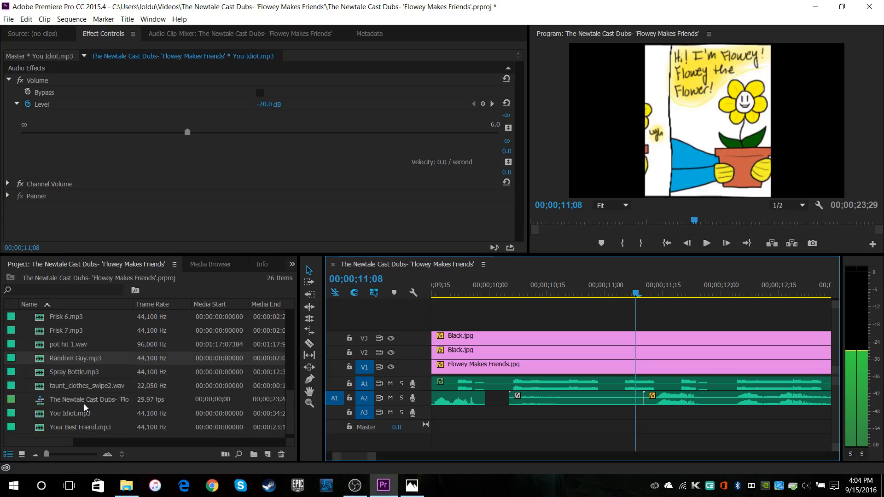
# Step: Place taunt_clothes_swipe2.wav on A3 at 11;08, raise it to 6.0 dB, and preview it
pyautogui.moveTo(96, 390); pyautogui.dragTo(637, 414)
pyautogui.click(667, 412)
pyautogui.click(28, 93)
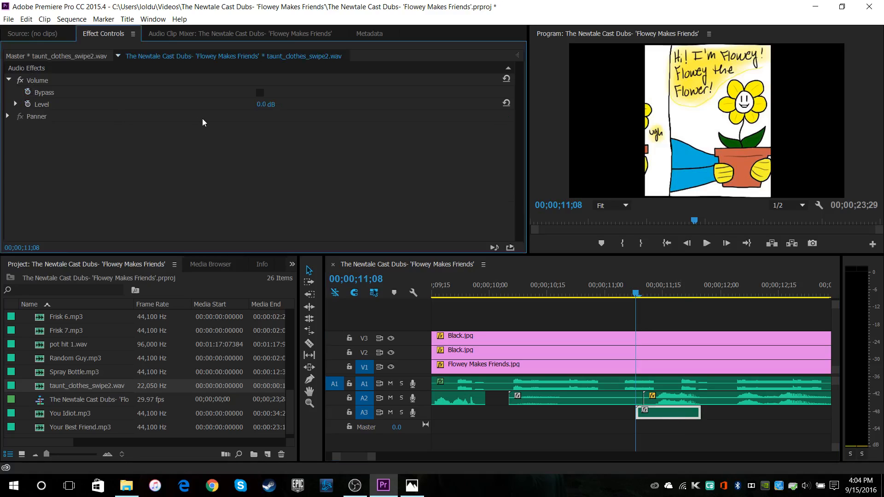
pyautogui.click(551, 290)
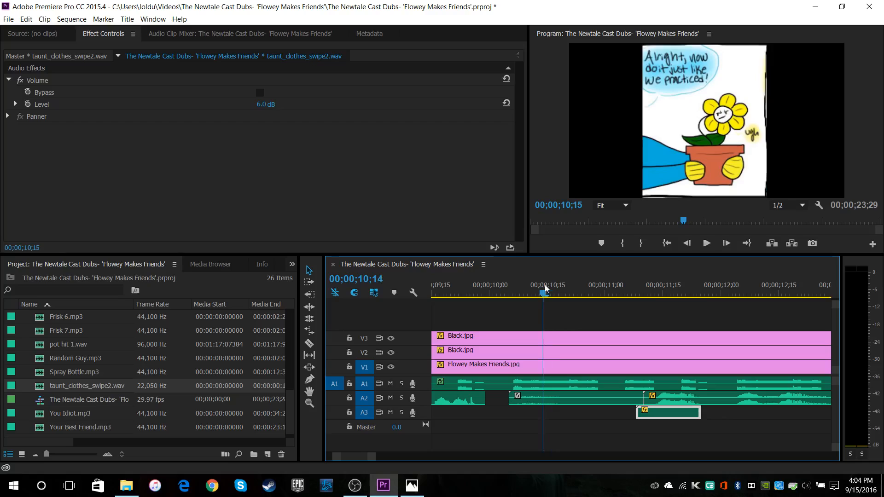
pyautogui.click(707, 243)
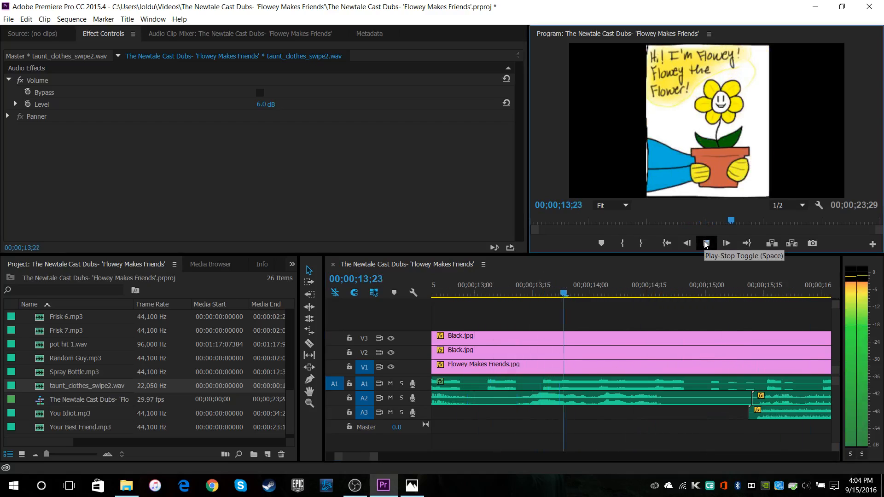
pyautogui.click(706, 243)
pyautogui.click(19, 21)
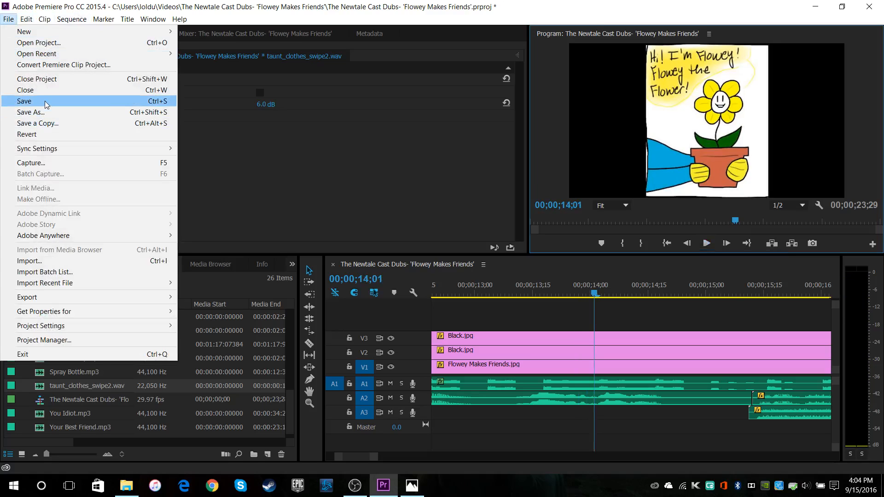
# Step: Save the project and play the sequence past the end of the image clips
pyautogui.click(22, 101)
pyautogui.click(704, 243)
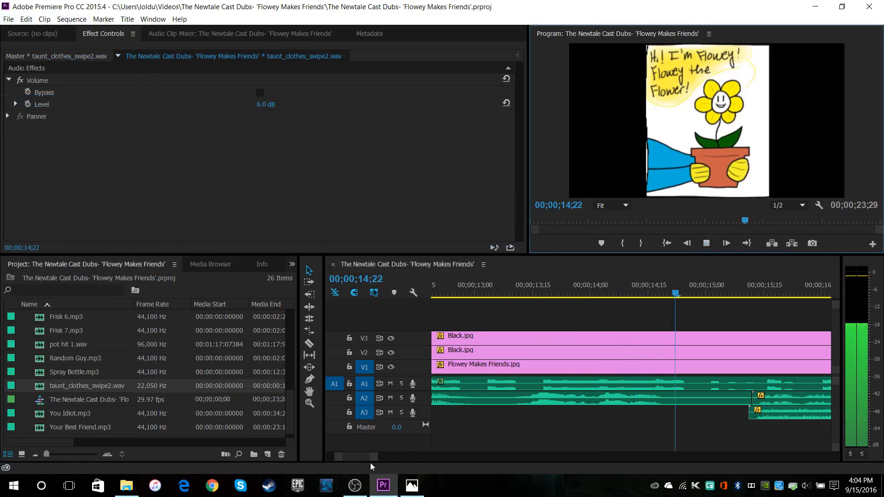
pyautogui.moveTo(377, 458); pyautogui.dragTo(401, 448)
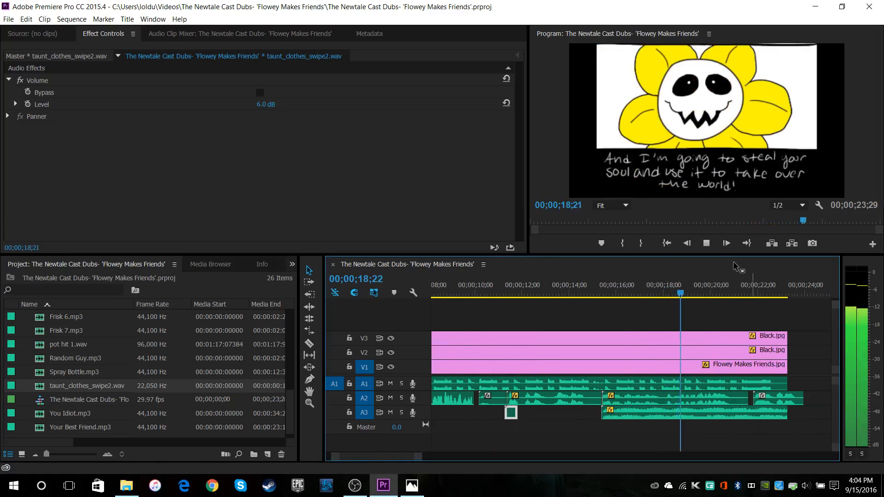
pyautogui.click(706, 243)
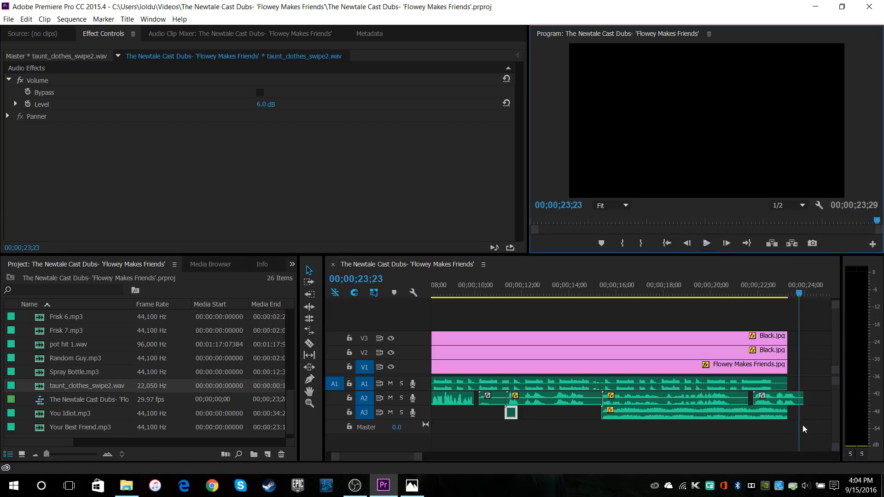
# Step: Lengthen the comic image and both black panel clips to cover the audio
pyautogui.click(777, 369)
pyautogui.keyDown('shift'); pyautogui.click(778, 355); pyautogui.keyUp('shift')
pyautogui.keyDown('shift'); pyautogui.click(778, 339); pyautogui.keyUp('shift')
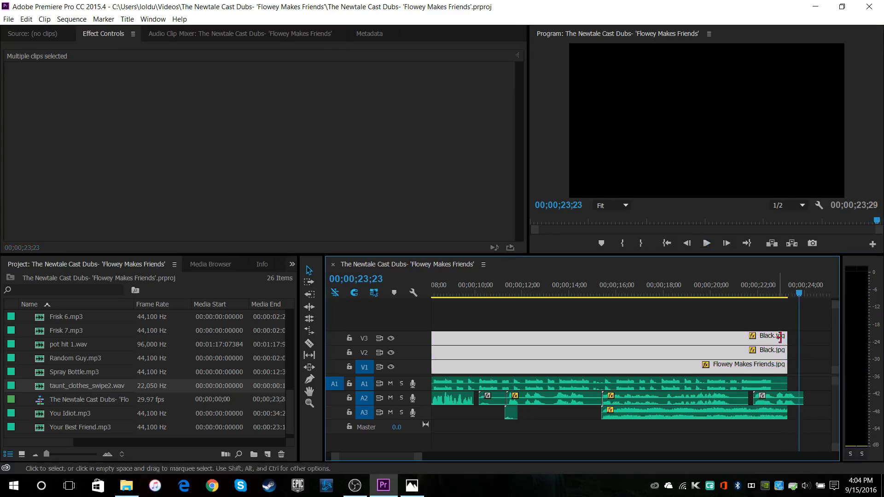
pyautogui.moveTo(781, 340); pyautogui.dragTo(803, 339)
pyautogui.click(777, 285)
pyautogui.click(813, 355)
pyautogui.click(706, 243)
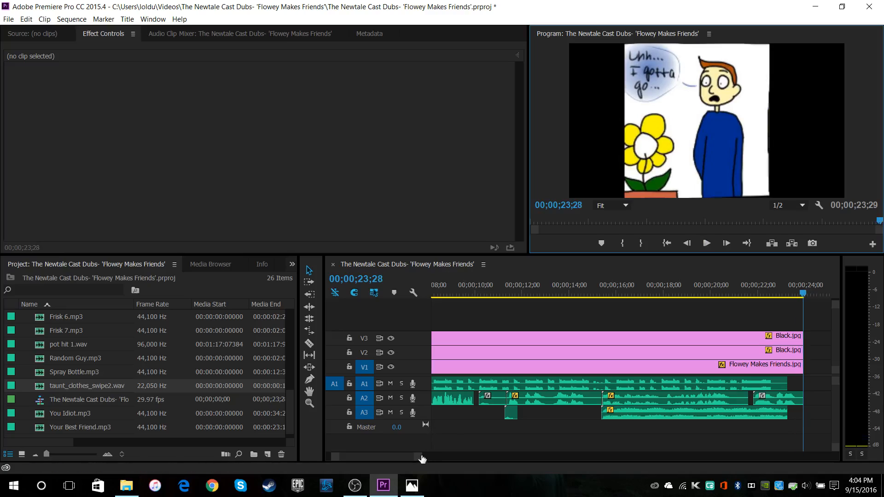
# Step: Line up the three image clips' out points at 39;16
pyautogui.moveTo(421, 456); pyautogui.dragTo(388, 458)
pyautogui.press('Left')
pyautogui.press('Left')
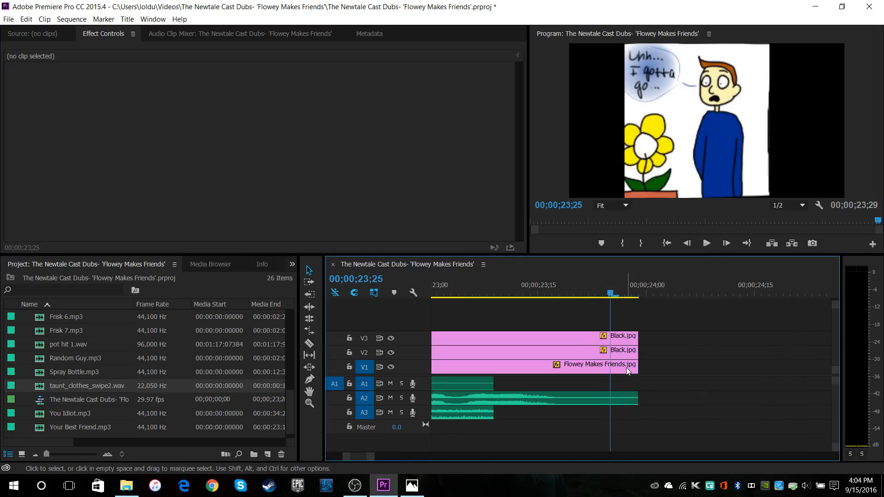
pyautogui.click(626, 367)
pyautogui.press('Right')
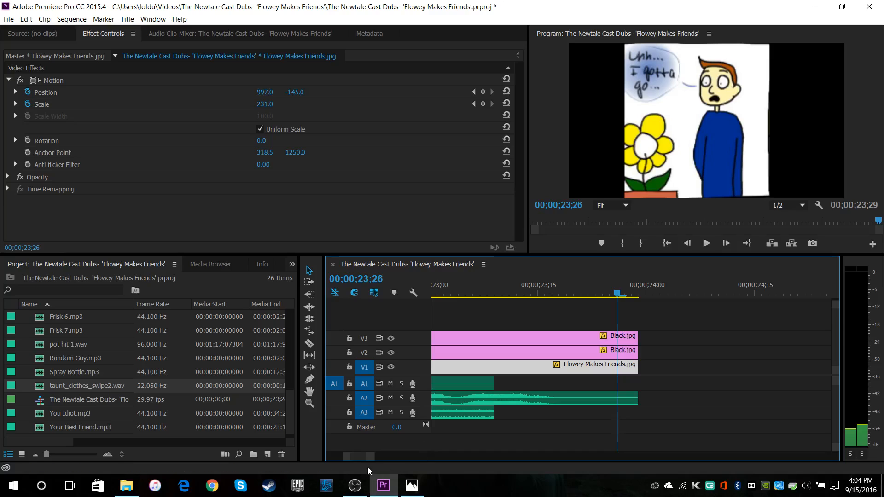
pyautogui.moveTo(369, 459); pyautogui.dragTo(515, 462)
pyautogui.keyDown('shift'); pyautogui.click(519, 352); pyautogui.keyUp('shift')
pyautogui.keyDown('shift'); pyautogui.click(524, 339); pyautogui.keyUp('shift')
pyautogui.moveTo(542, 337); pyautogui.dragTo(617, 337)
# Step: Place 000029c0.wav on track A3 at 23;26
pyautogui.moveTo(518, 456); pyautogui.dragTo(395, 461)
pyautogui.click(684, 410)
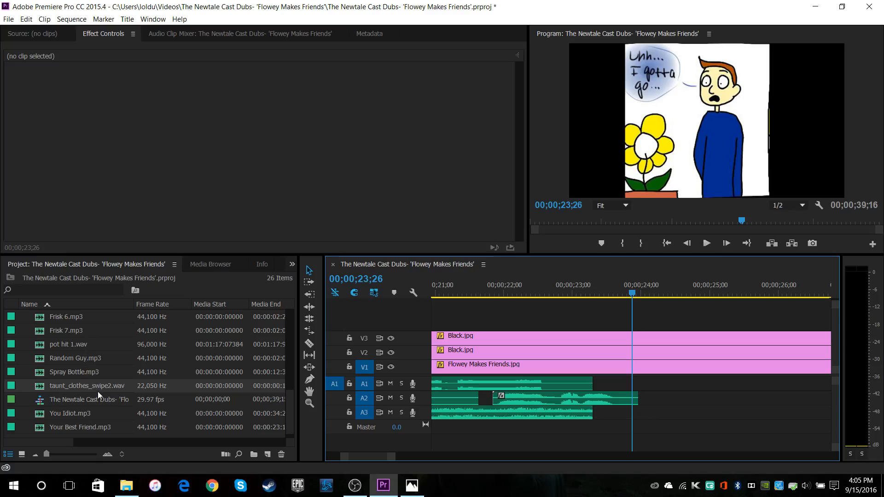
pyautogui.scroll(6, 91, 380)
pyautogui.moveTo(71, 321); pyautogui.dragTo(633, 410)
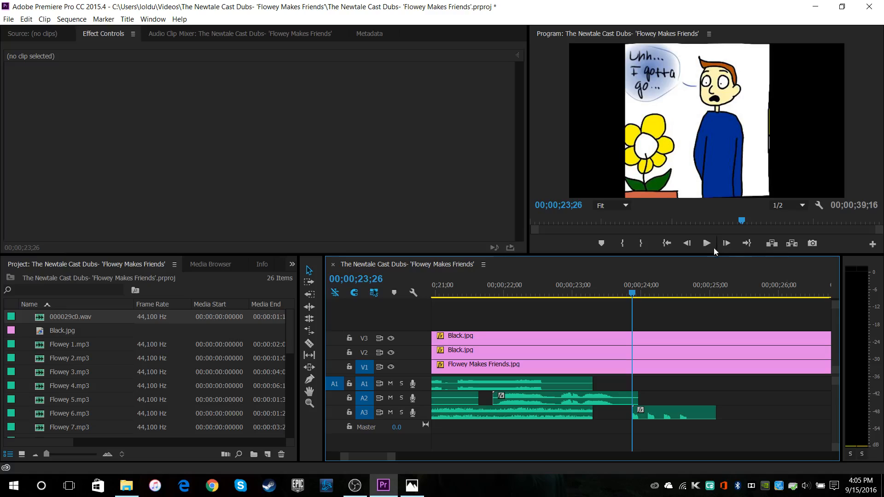
# Step: Add a Position keyframe to the V1 comic clip at 23;25
pyautogui.click(706, 244)
pyautogui.click(706, 244)
pyautogui.moveTo(668, 285); pyautogui.dragTo(658, 284)
pyautogui.press('Up')
pyautogui.press('Left')
pyautogui.click(658, 369)
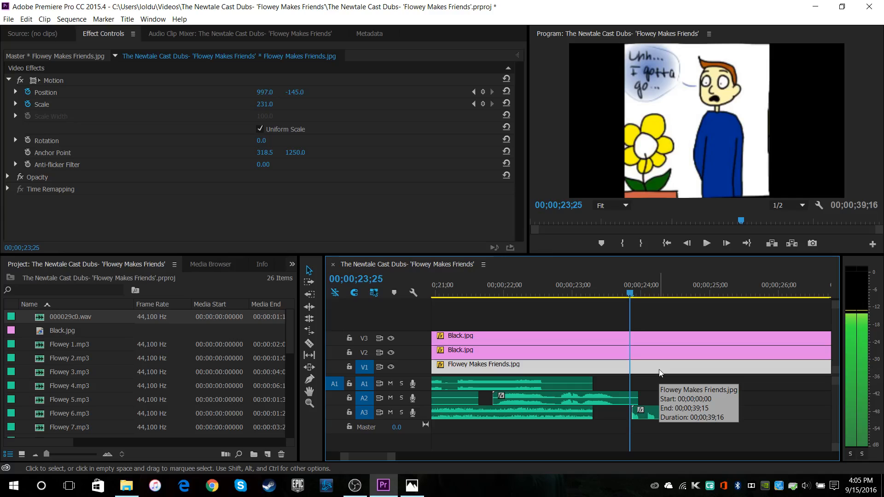
pyautogui.press('Right')
pyautogui.press('Right')
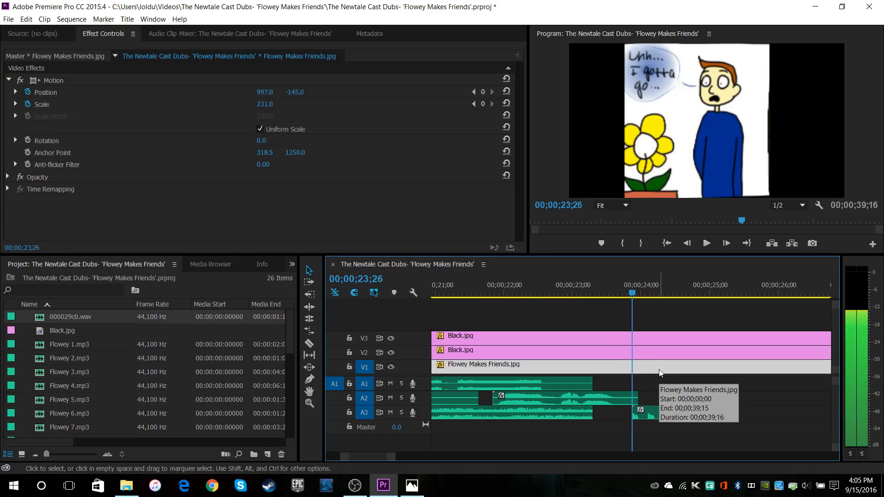
pyautogui.press('Left')
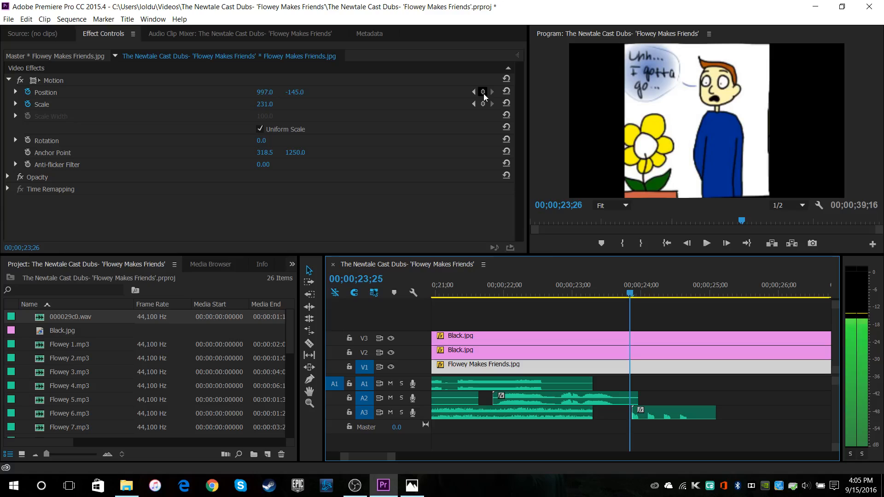
pyautogui.press('Left')
pyautogui.click(484, 97)
# Step: Set Position X to 295 at 24;05 to frame the 'How was that, Fri-' panel
pyautogui.press('Right')
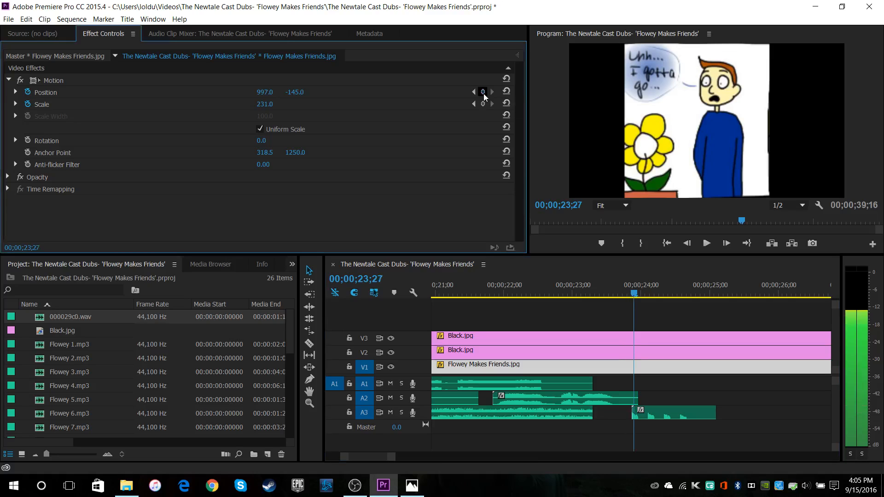
pyautogui.press('Right')
pyautogui.press('Right')
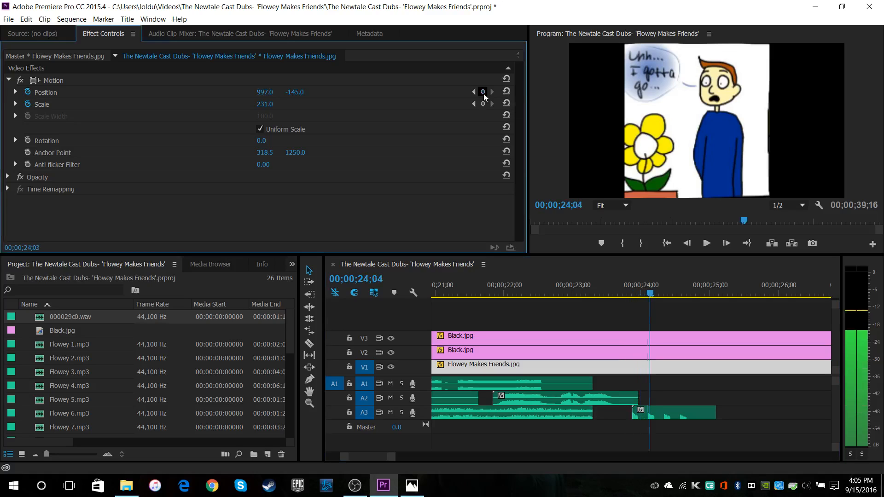
pyautogui.press('Right')
pyautogui.click(491, 91)
pyautogui.moveTo(292, 93); pyautogui.dragTo(185, 93)
pyautogui.hotkey('ctrl', 'z')
pyautogui.moveTo(269, 93); pyautogui.dragTo(310, 92)
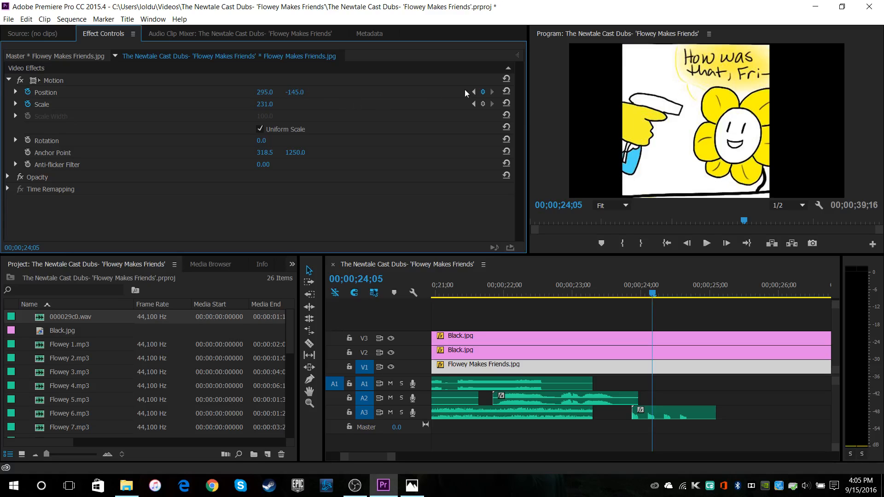
pyautogui.click(629, 293)
pyautogui.click(632, 352)
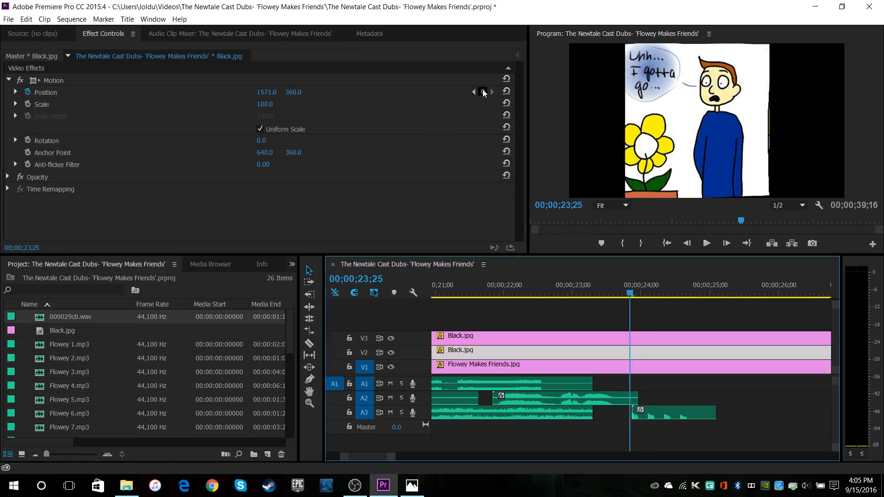
# Step: Move the V2 black panel to Position X 1677 at 24;05
pyautogui.click(640, 338)
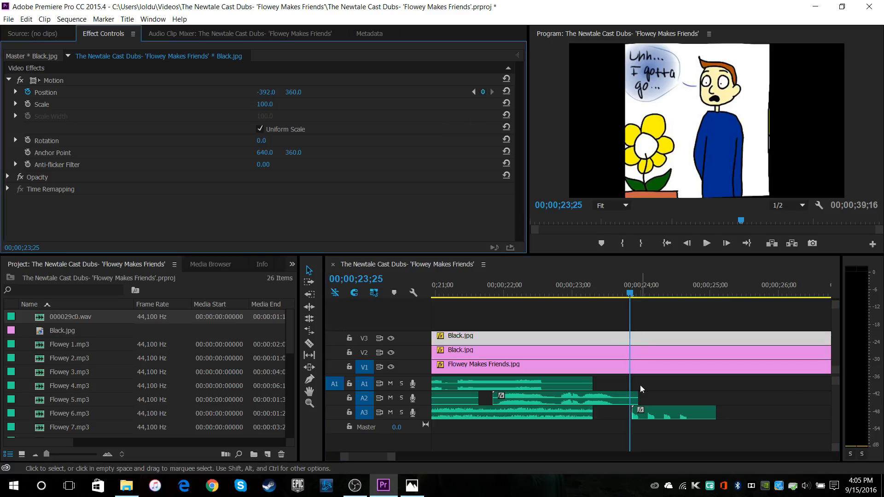
pyautogui.click(623, 365)
pyautogui.click(492, 92)
pyautogui.click(644, 352)
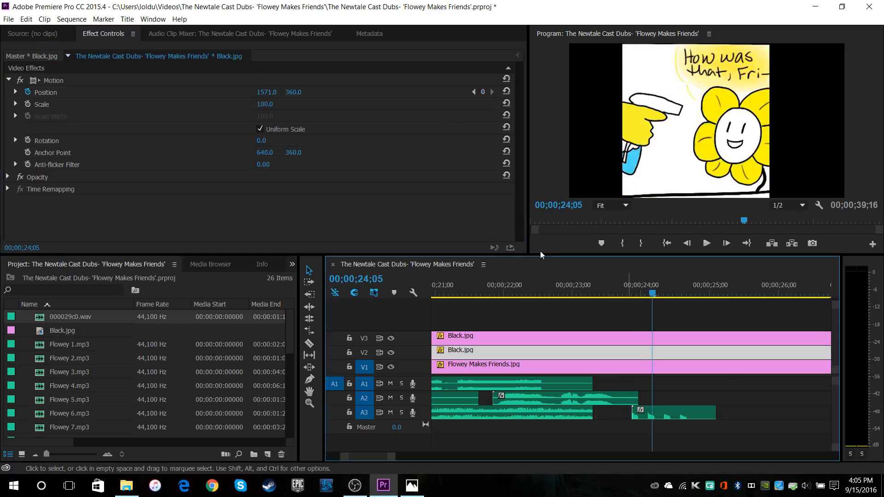
pyautogui.click(196, 98)
pyautogui.moveTo(267, 98); pyautogui.dragTo(247, 92)
pyautogui.click(580, 343)
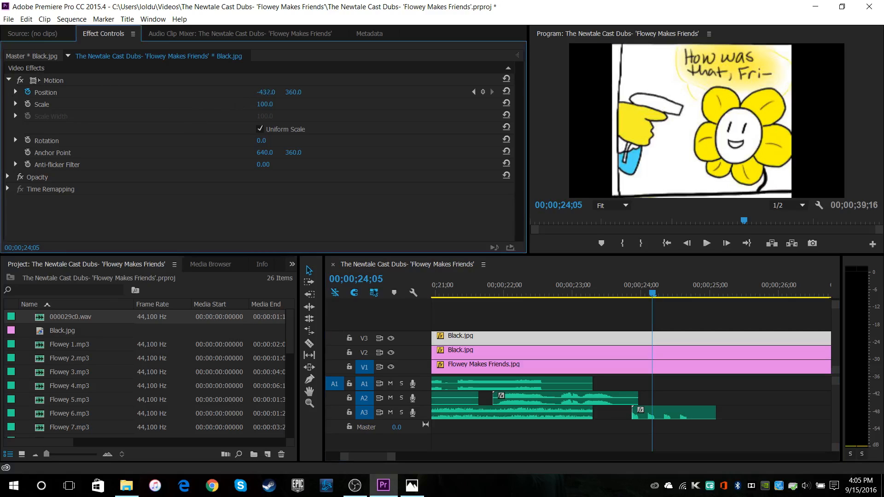
pyautogui.click(473, 91)
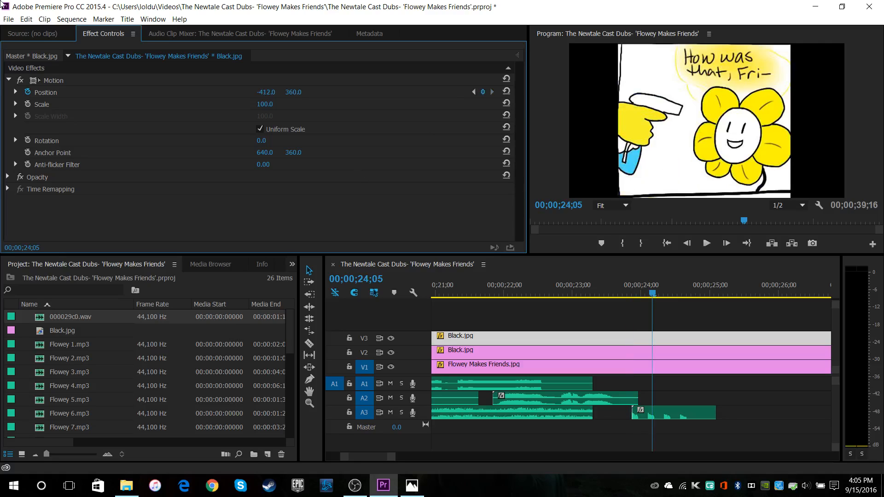
# Step: Save the project and preview the pan around 23;25
pyautogui.click(2, 17)
pyautogui.click(19, 134)
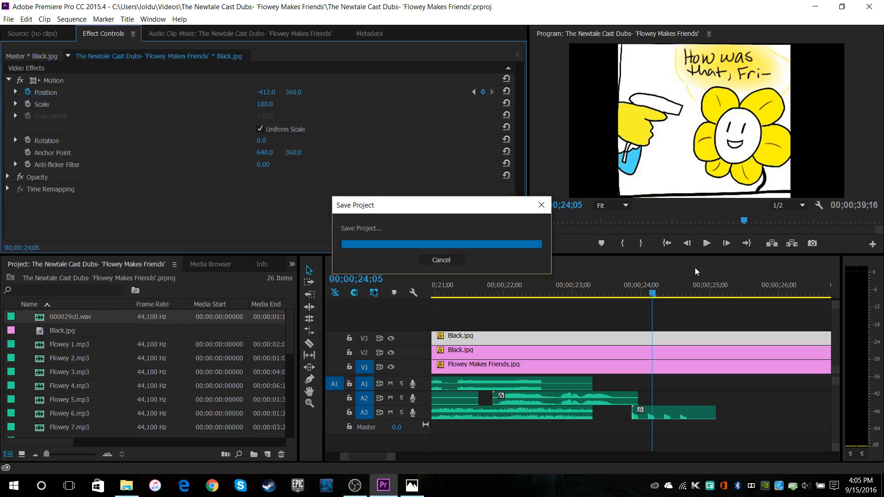
pyautogui.click(609, 284)
pyautogui.click(709, 244)
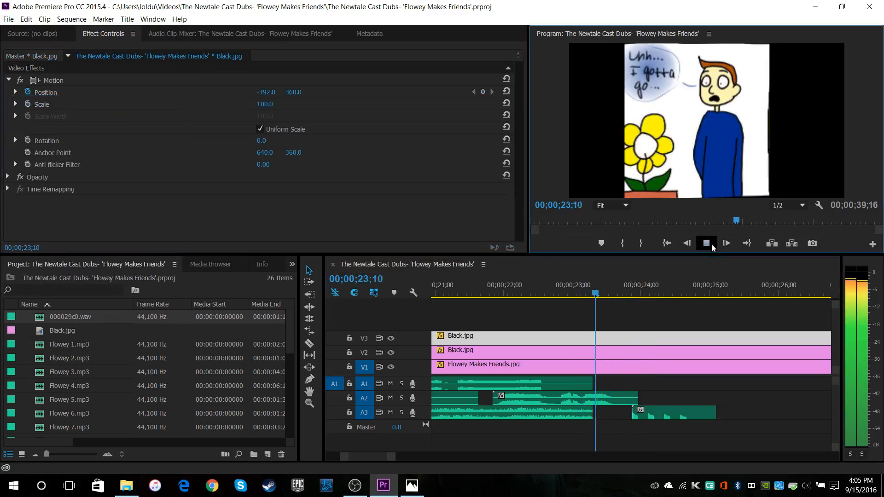
pyautogui.click(711, 245)
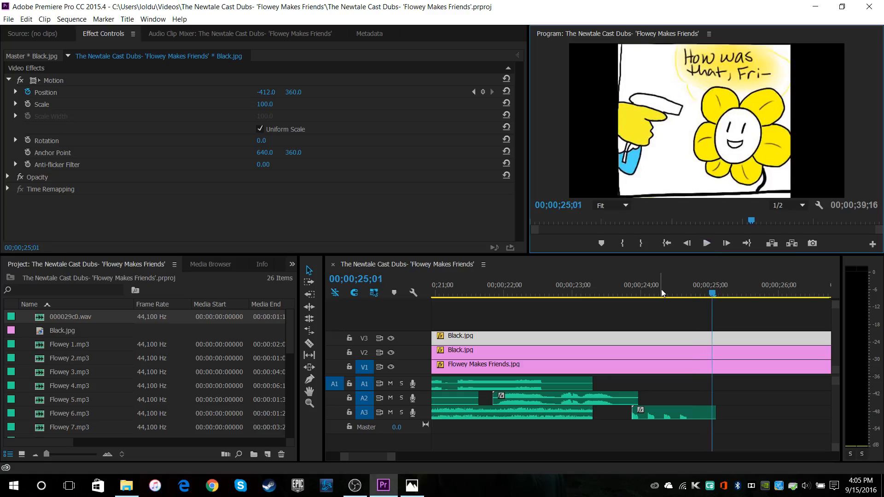
pyautogui.click(649, 294)
pyautogui.moveTo(651, 294); pyautogui.dragTo(600, 293)
pyautogui.click(705, 244)
pyautogui.click(706, 244)
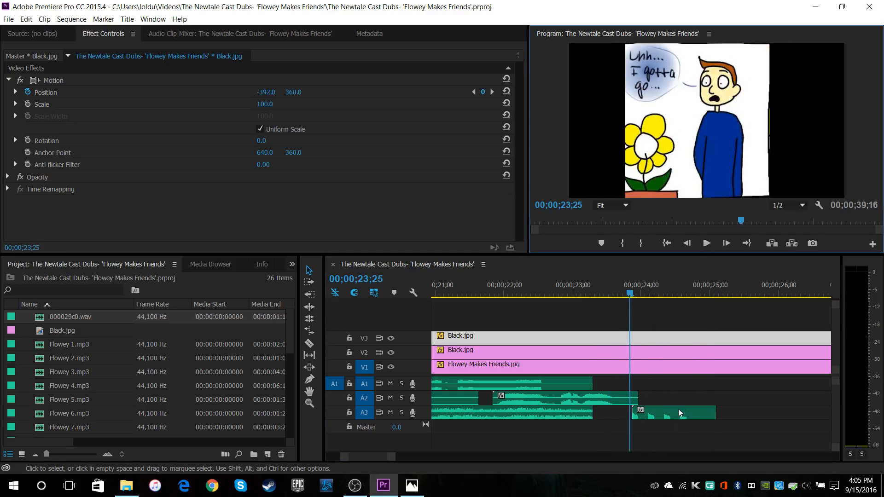
# Step: Turn off volume keyframing on 000029c0.wav, leaving it at -6.0 dB
pyautogui.click(677, 414)
pyautogui.click(28, 93)
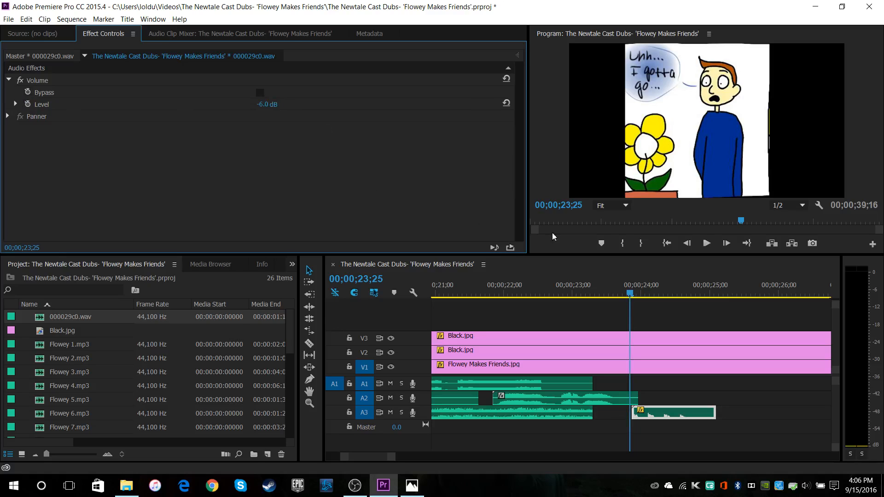
pyautogui.click(710, 244)
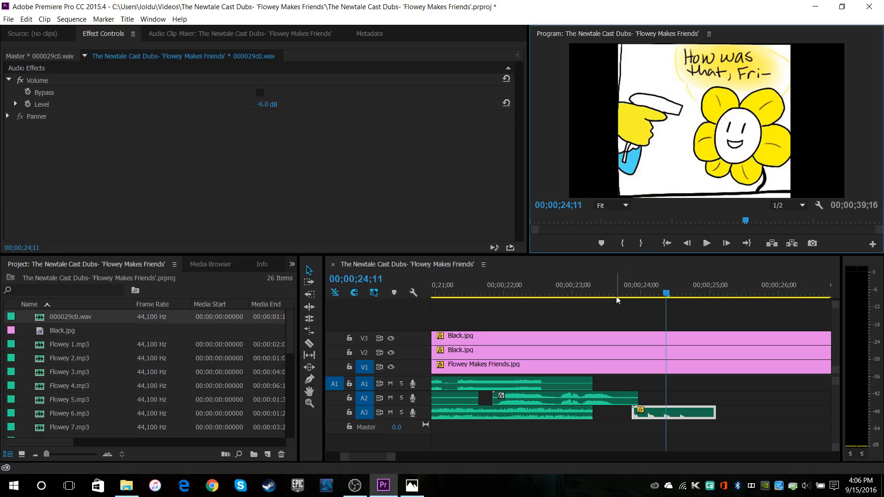
# Step: Place Flowey 5.mp3 on track A2 at about 24;10, after the previous voice line
pyautogui.click(706, 243)
pyautogui.click(629, 295)
pyautogui.click(706, 243)
pyautogui.scroll(-3, 76, 356)
pyautogui.click(463, 396)
pyautogui.scroll(1, 79, 401)
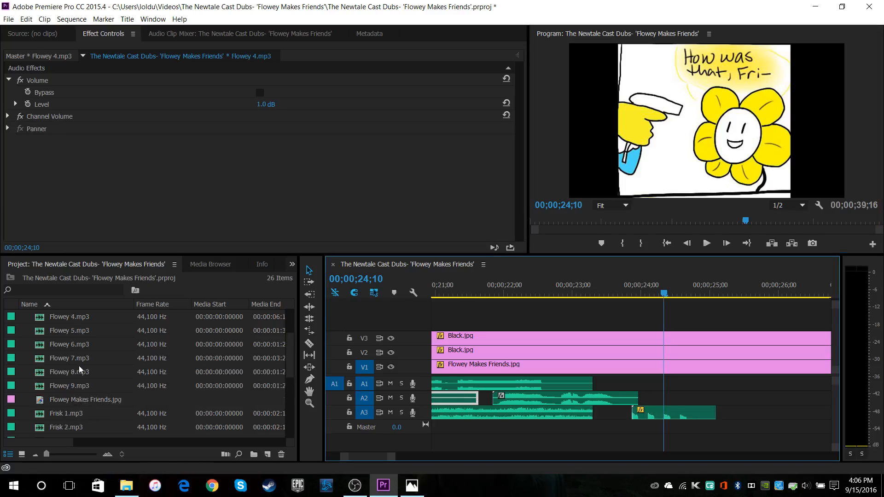
pyautogui.moveTo(82, 343); pyautogui.dragTo(667, 395)
# Step: Review the new voice line from 24;09 to about 25;11 and select the comic clip
pyautogui.click(711, 245)
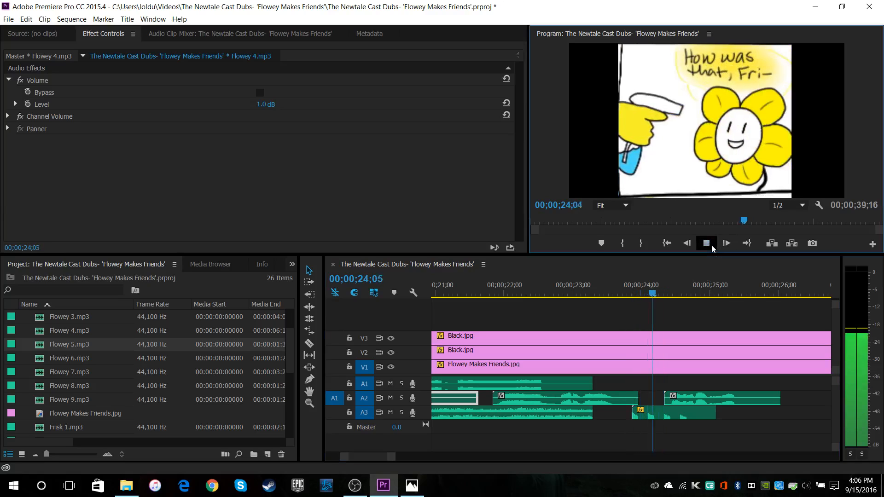
pyautogui.click(706, 243)
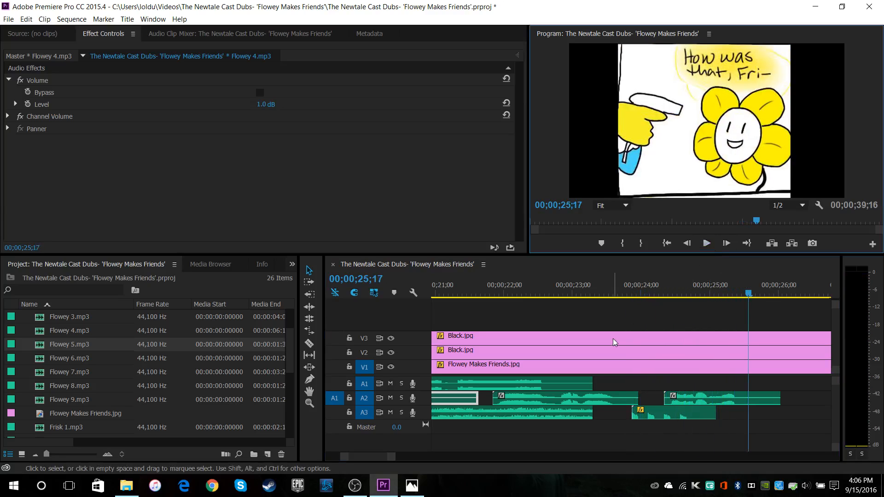
pyautogui.moveTo(708, 290); pyautogui.dragTo(660, 290)
pyautogui.click(706, 243)
pyautogui.press('space')
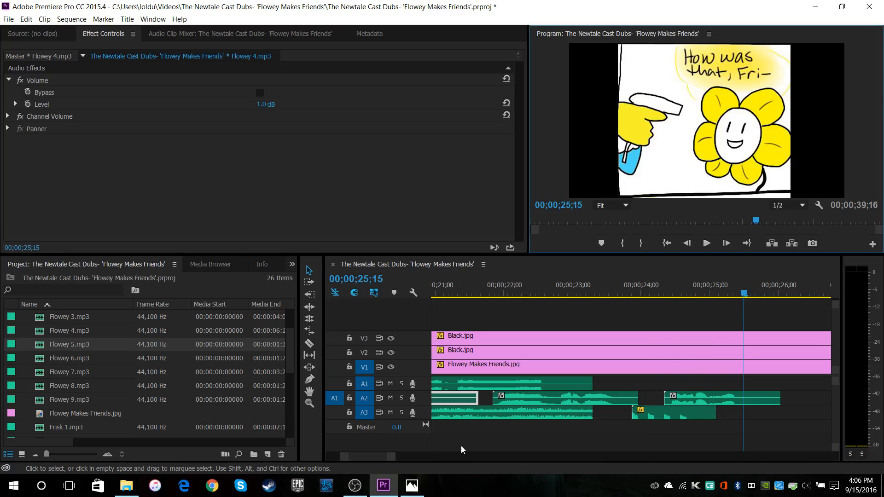
pyautogui.click(411, 486)
pyautogui.click(411, 485)
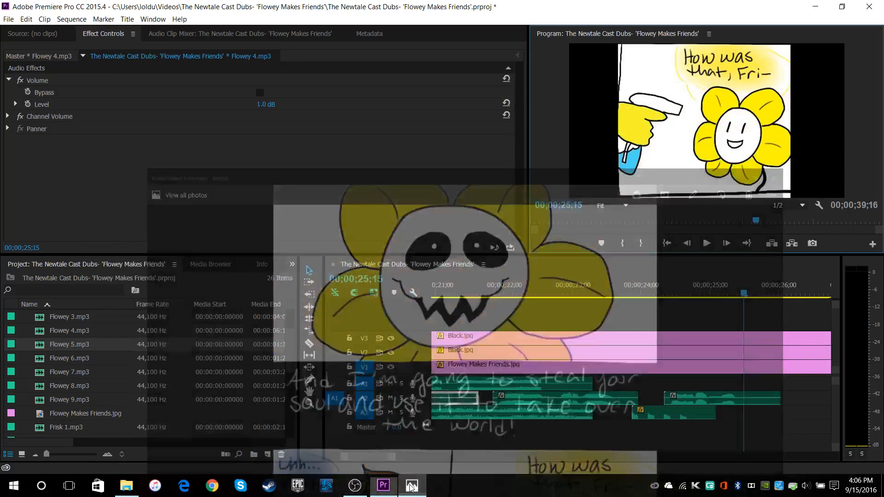
pyautogui.click(672, 291)
pyautogui.click(707, 243)
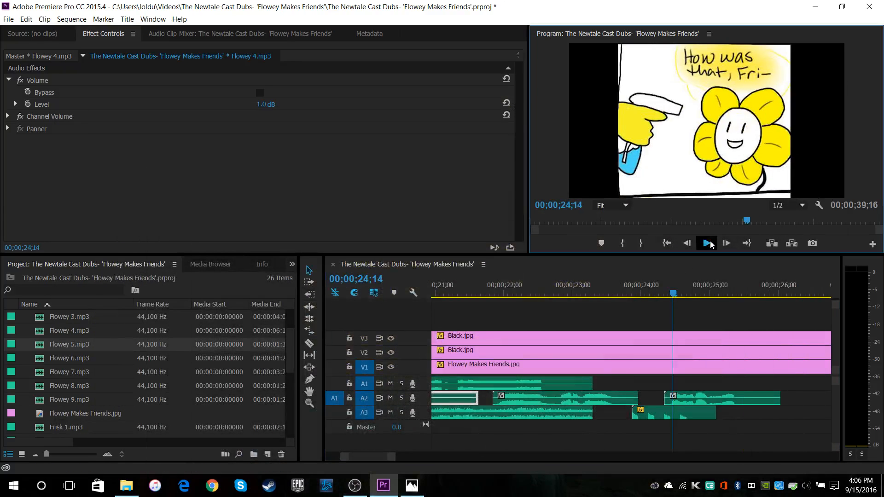
pyautogui.click(711, 244)
pyautogui.click(711, 245)
pyautogui.click(711, 244)
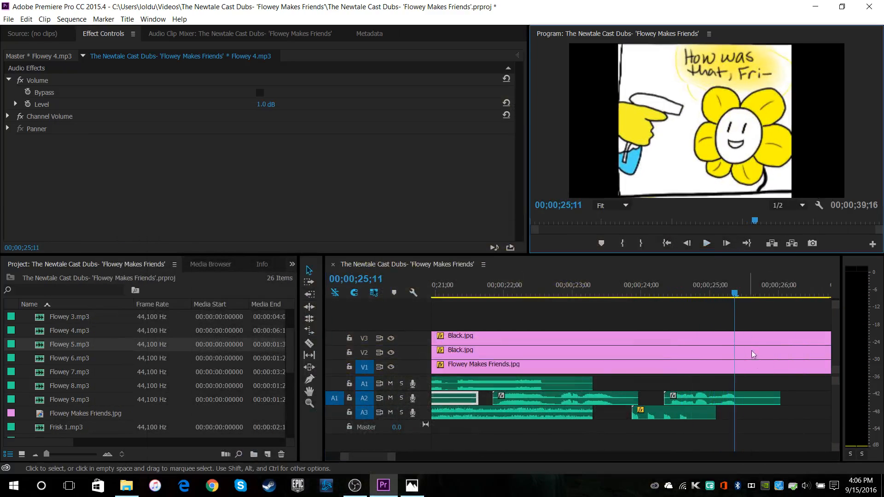
pyautogui.click(744, 371)
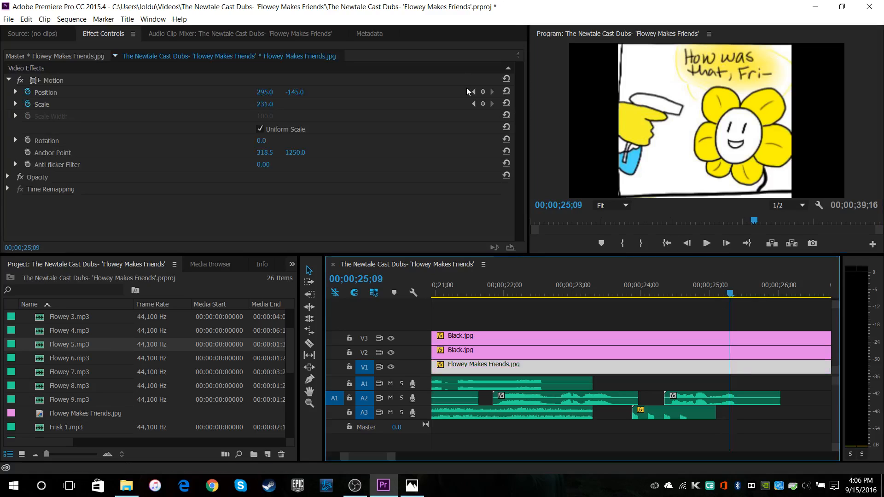
# Step: Trim 19 frames off the end of the Flowey 5 clip and review it to 25;09
pyautogui.moveTo(779, 399); pyautogui.dragTo(734, 401)
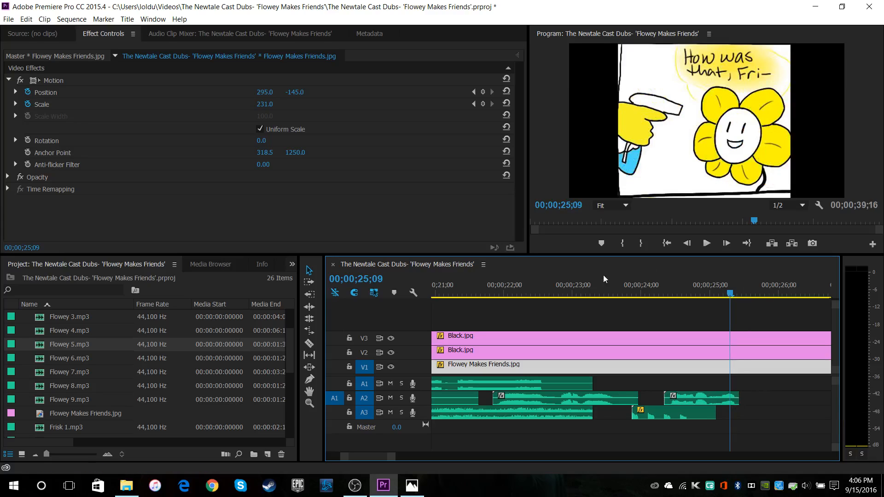
pyautogui.moveTo(667, 289); pyautogui.dragTo(609, 290)
pyautogui.click(706, 243)
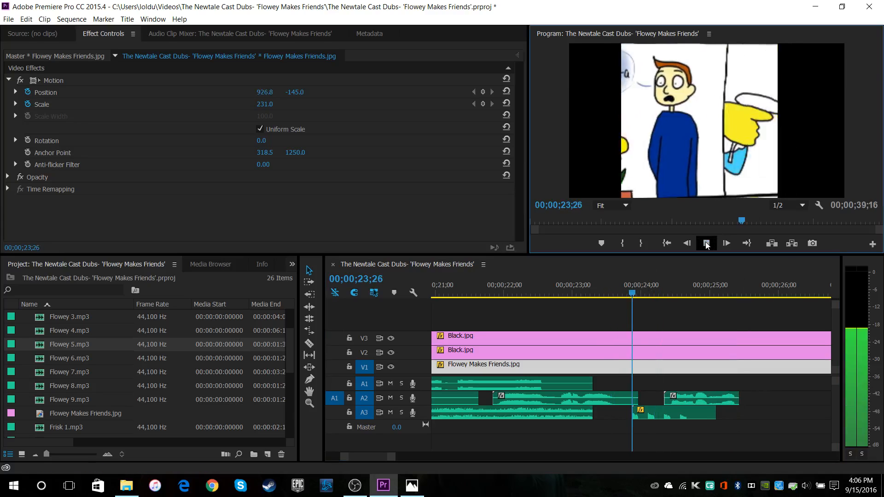
pyautogui.click(706, 243)
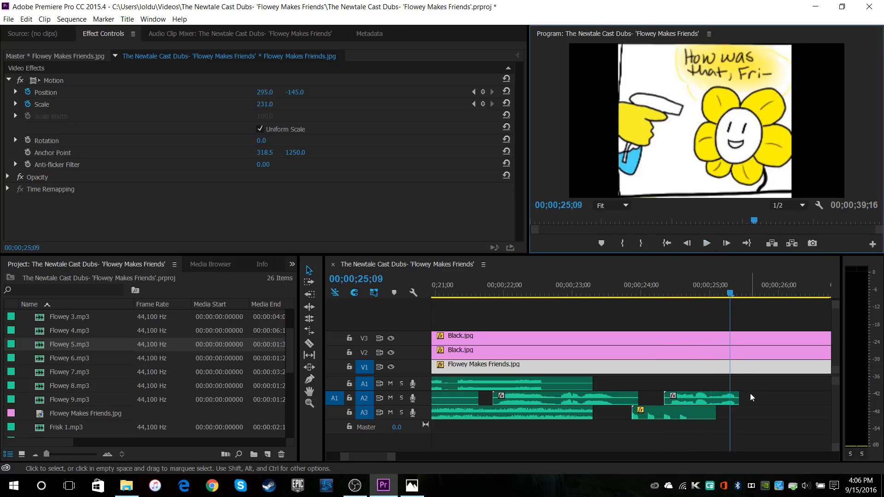
pyautogui.press('Right')
pyautogui.press('Left')
# Step: Keyframe the comic at 25;14, sliding it toward the squirt-bottle panel
pyautogui.click(488, 94)
pyautogui.press('Right')
pyautogui.press('Right')
pyautogui.press('Right')
pyautogui.press('Right')
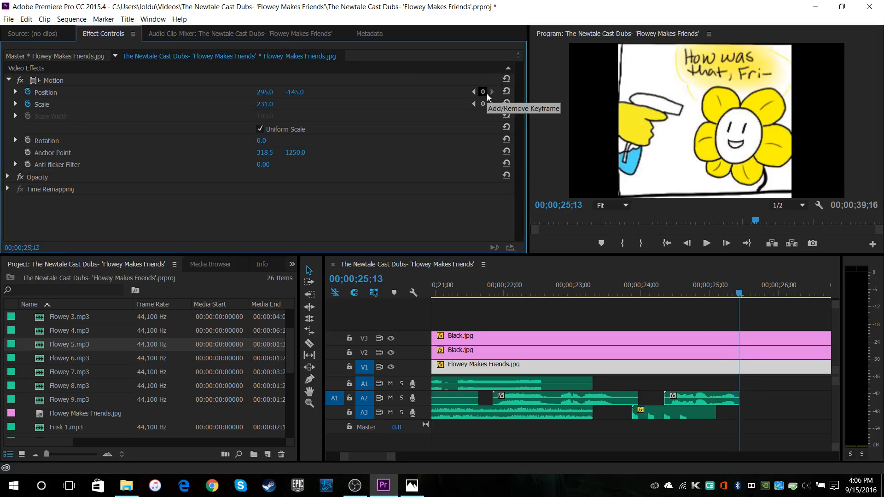
pyautogui.press('Right')
pyautogui.moveTo(271, 97); pyautogui.dragTo(166, 97)
pyautogui.hotkey('ctrl', 'z')
pyautogui.moveTo(302, 95); pyautogui.dragTo(0, 94)
pyautogui.moveTo(255, 92); pyautogui.dragTo(520, 104)
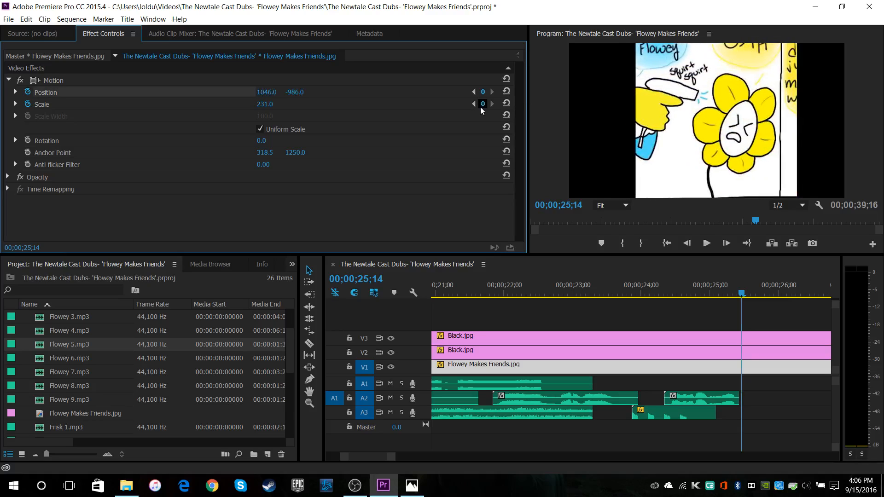
# Step: Refine the 25;14 keyframe to Position 981, -763 and Scale 200, framing the 'GAH' panel
pyautogui.click(473, 92)
pyautogui.click(491, 92)
pyautogui.moveTo(295, 93); pyautogui.dragTo(324, 93)
pyautogui.moveTo(273, 105); pyautogui.dragTo(244, 93)
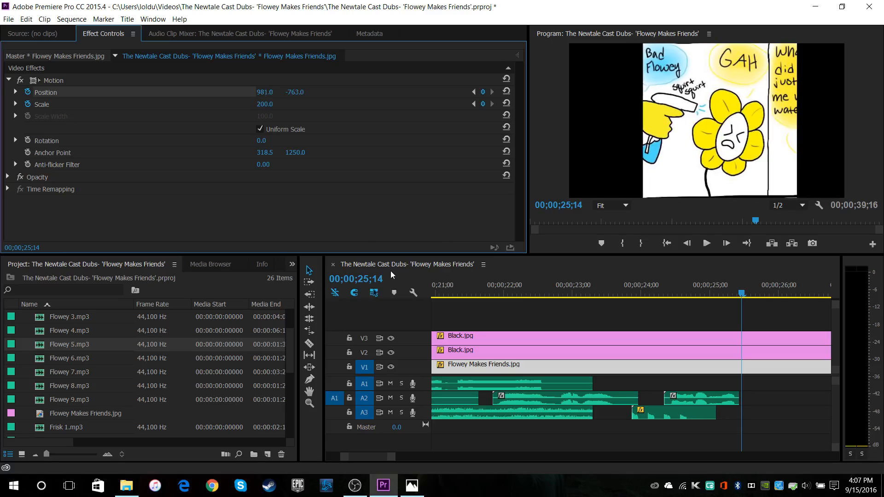
pyautogui.click(474, 91)
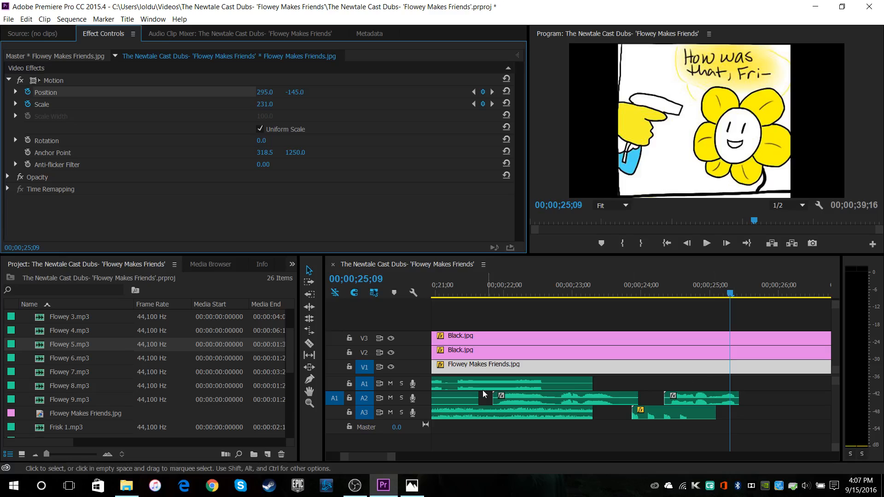
pyautogui.scroll(-5, 95, 386)
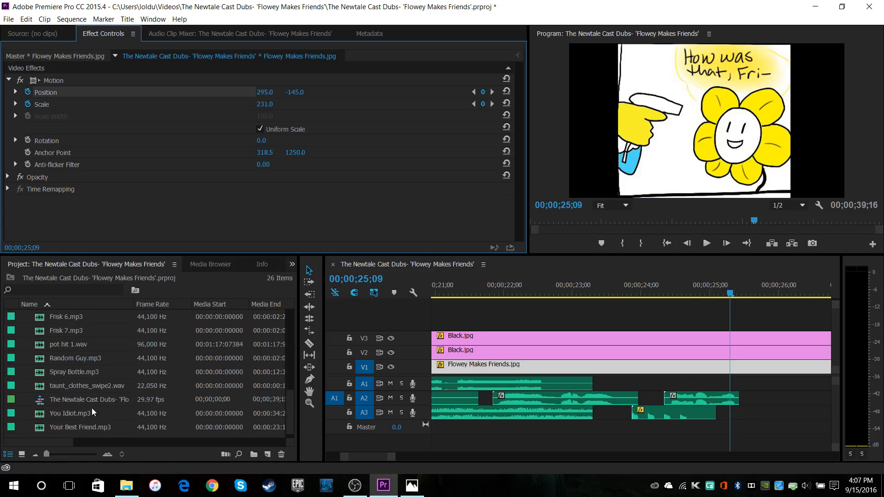
# Step: Add Spray Bottle.mp3 to track A1
pyautogui.moveTo(391, 461); pyautogui.dragTo(516, 457)
pyautogui.moveTo(79, 372)
pyautogui.mouseDown()
pyautogui.moveTo(680, 373)
pyautogui.moveTo(659, 366)
pyautogui.moveTo(655, 382)
pyautogui.mouseUp()
pyautogui.scroll(4, 86, 366)
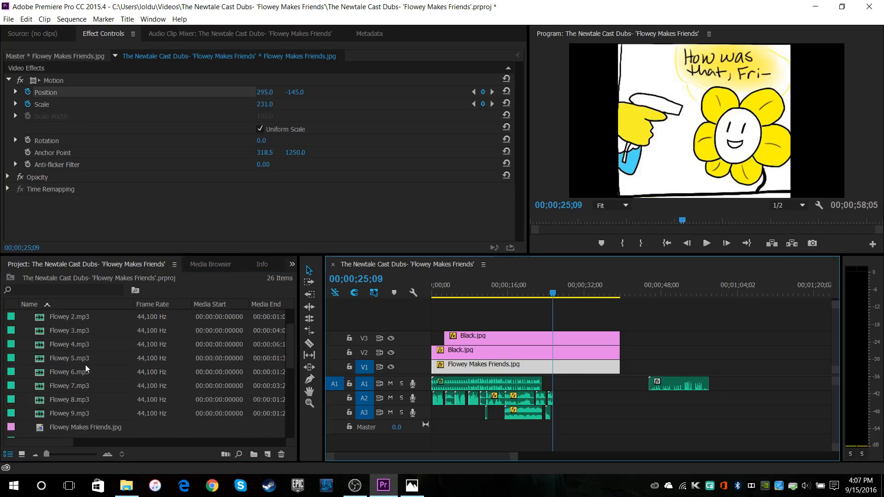
pyautogui.scroll(-5, 85, 366)
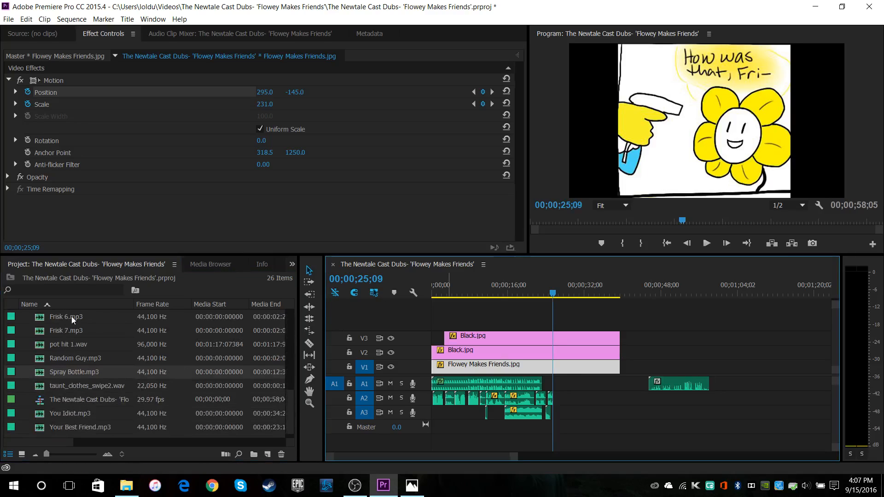
# Step: Place pot hit 1.wav on track A3 at 02;27
pyautogui.click(442, 293)
pyautogui.press('space')
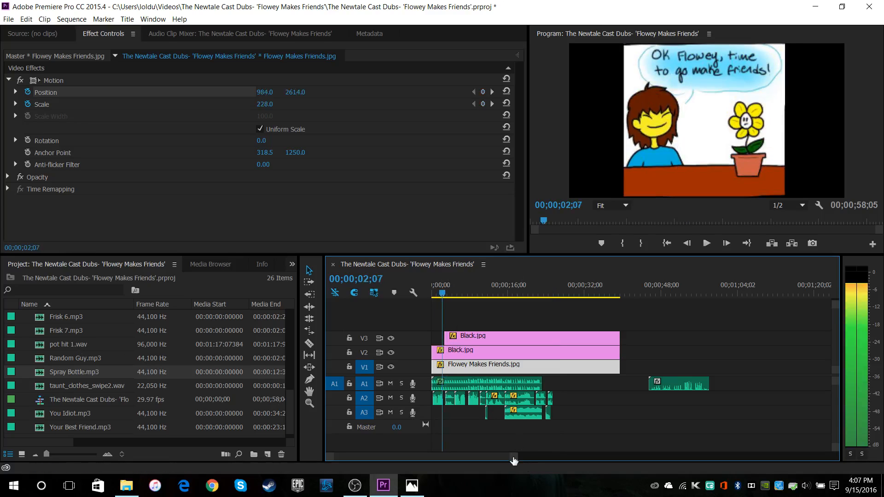
pyautogui.press('space')
pyautogui.moveTo(514, 459); pyautogui.dragTo(446, 465)
pyautogui.press('Left')
pyautogui.press('Left')
pyautogui.press('Left')
pyautogui.press('Left')
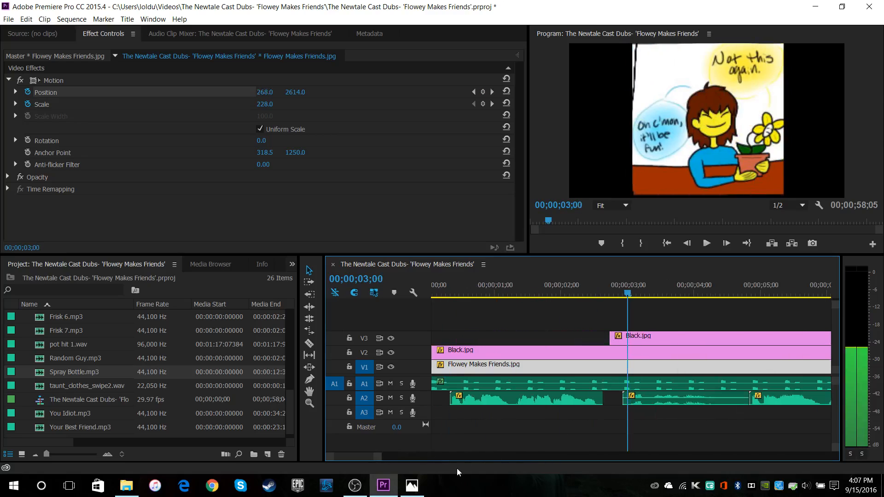
pyautogui.press('Left')
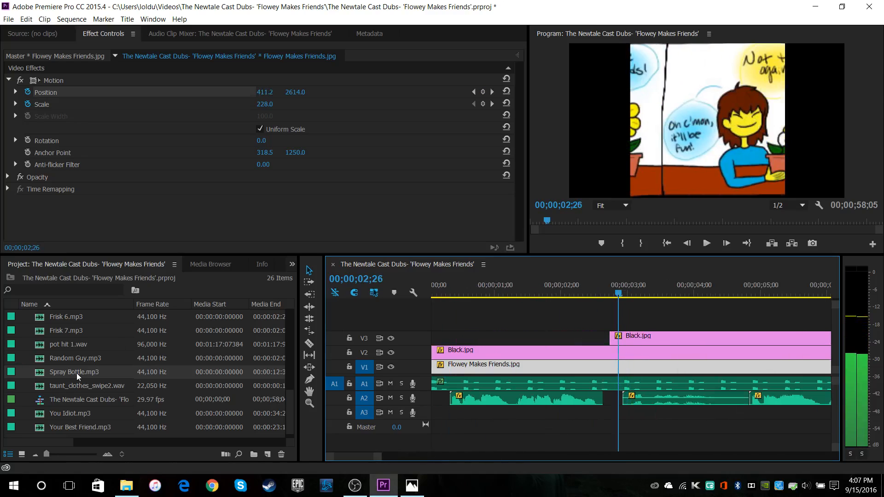
pyautogui.moveTo(82, 348); pyautogui.dragTo(643, 413)
# Step: Finish trimming the pot hit clip and turn off its Level and Bypass keyframing
pyautogui.click(691, 242)
pyautogui.click(706, 242)
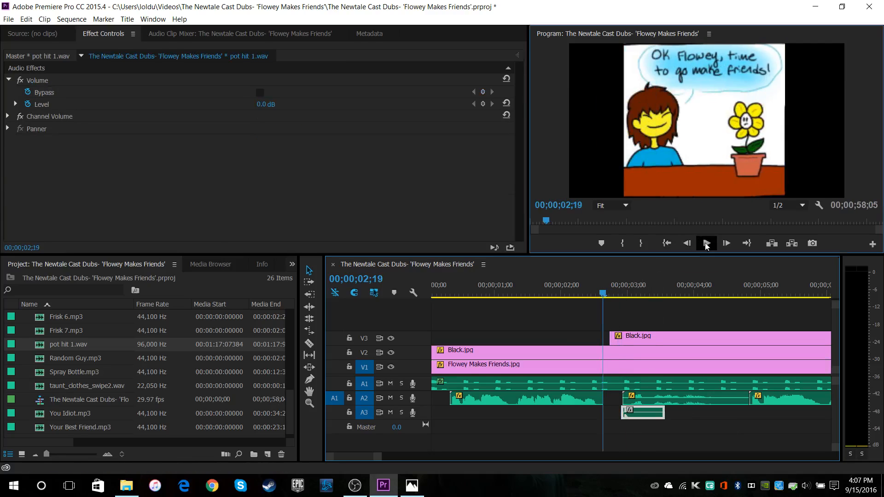
pyautogui.press('space')
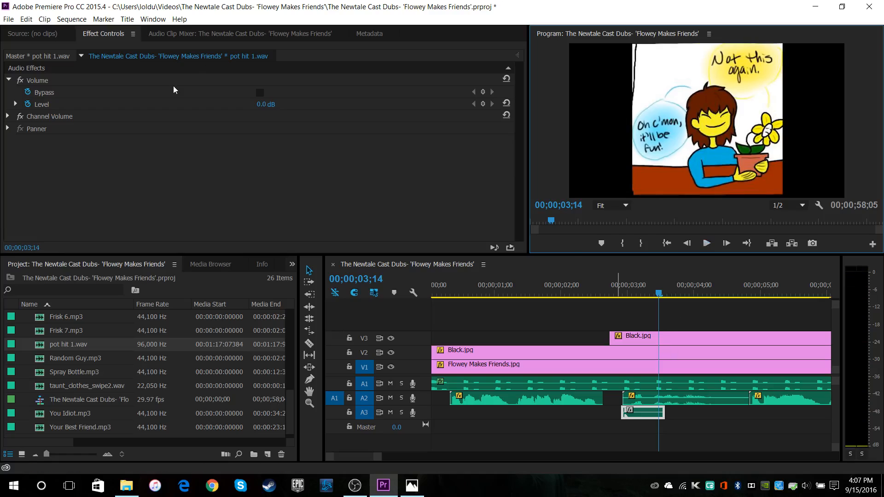
pyautogui.click(32, 91)
pyautogui.click(28, 104)
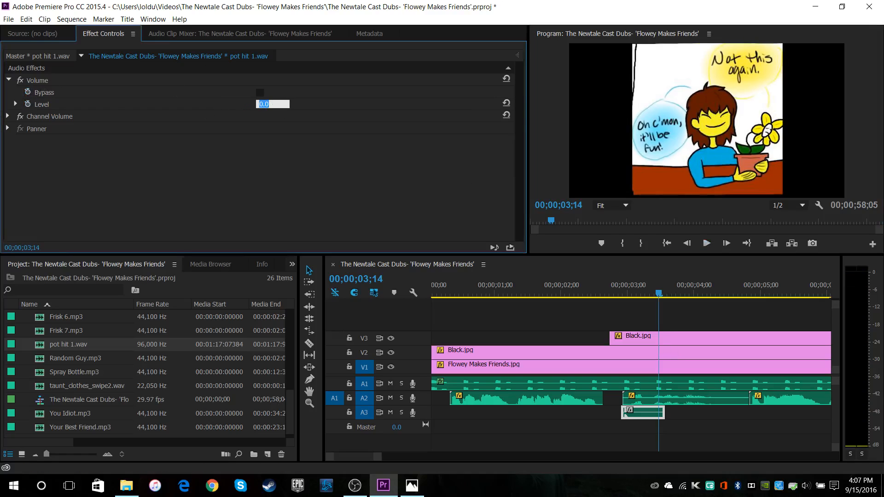
# Step: Lower the pot hit volume to -12 dB and replay it
pyautogui.click(621, 290)
pyautogui.click(704, 247)
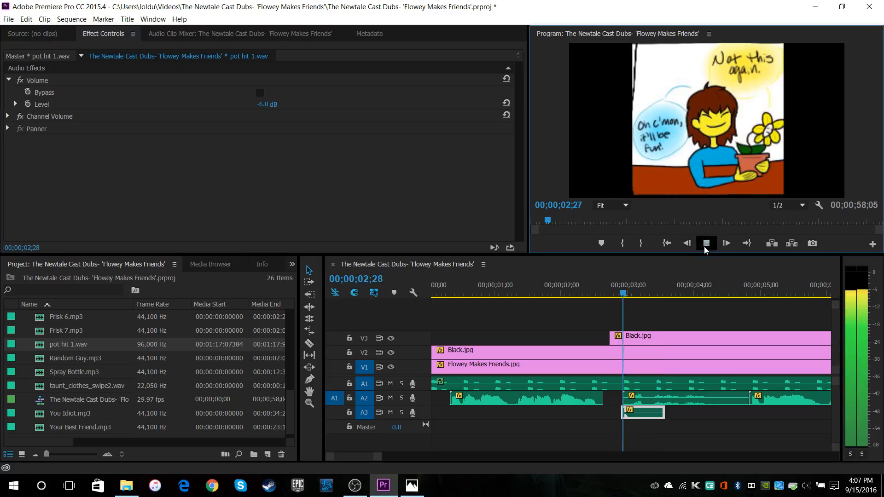
pyautogui.click(703, 247)
pyautogui.moveTo(268, 105); pyautogui.dragTo(267, 105)
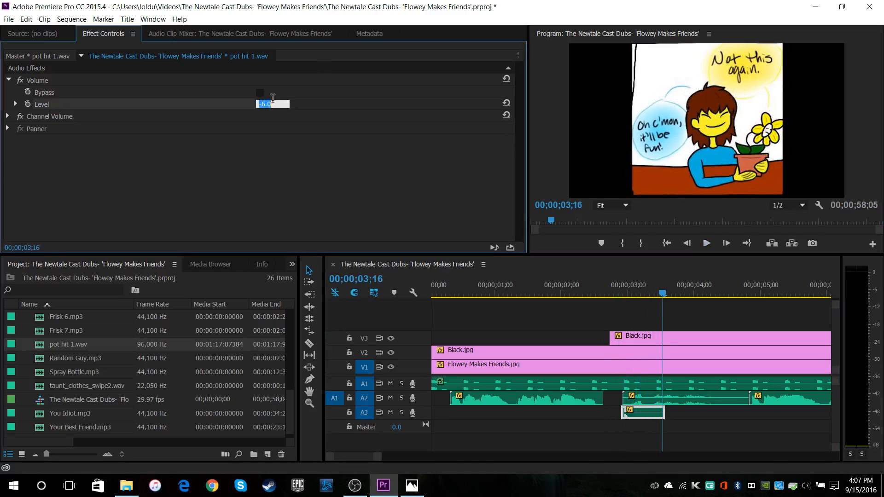
pyautogui.click(620, 289)
pyautogui.click(707, 243)
pyautogui.click(706, 243)
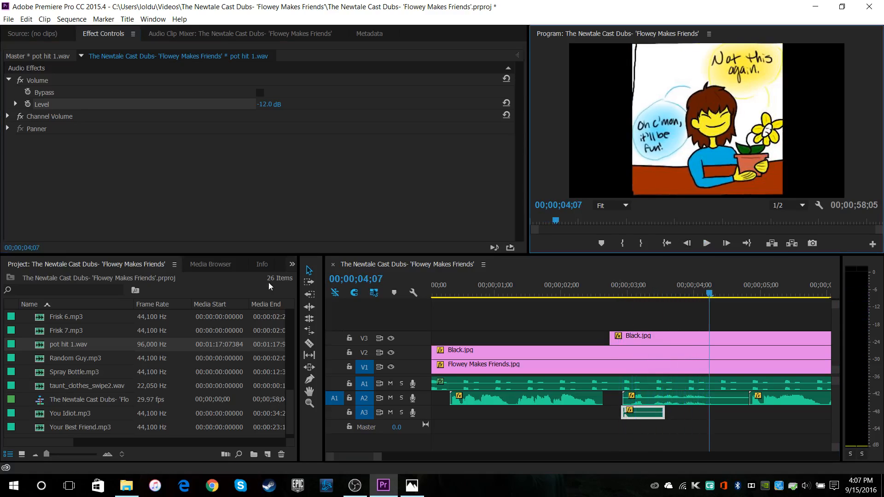
# Step: Apply a Lowpass effect at 2990 Hz to pot hit 1.wav
pyautogui.scroll(-5, 236, 262)
pyautogui.scroll(2, 237, 262)
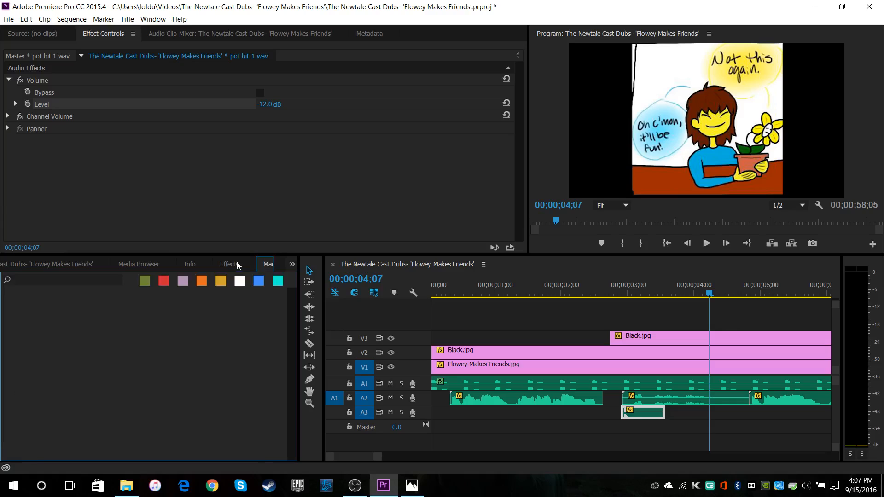
pyautogui.scroll(-2, 59, 413)
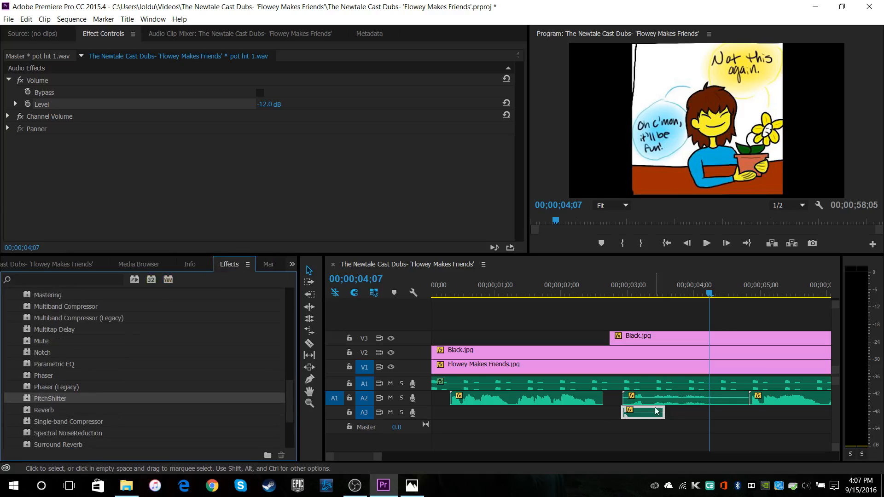
pyautogui.scroll(3, 48, 379)
pyautogui.moveTo(62, 340); pyautogui.dragTo(642, 412)
pyautogui.click(706, 243)
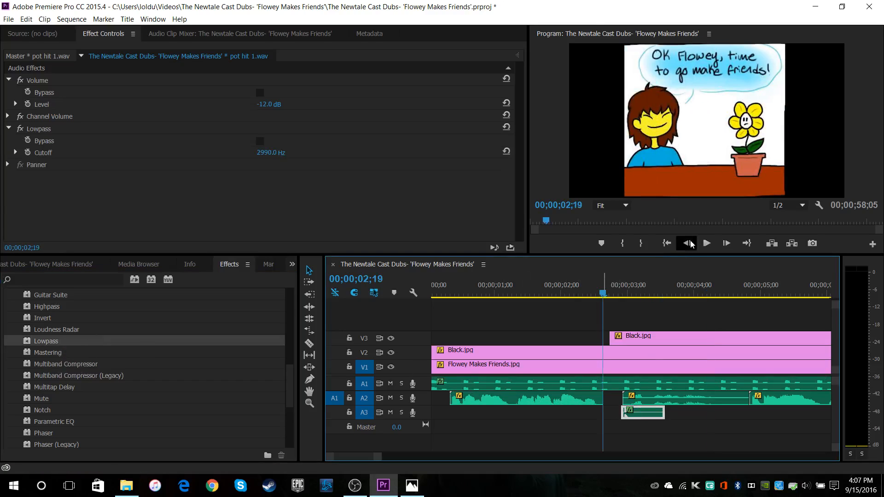
pyautogui.click(706, 243)
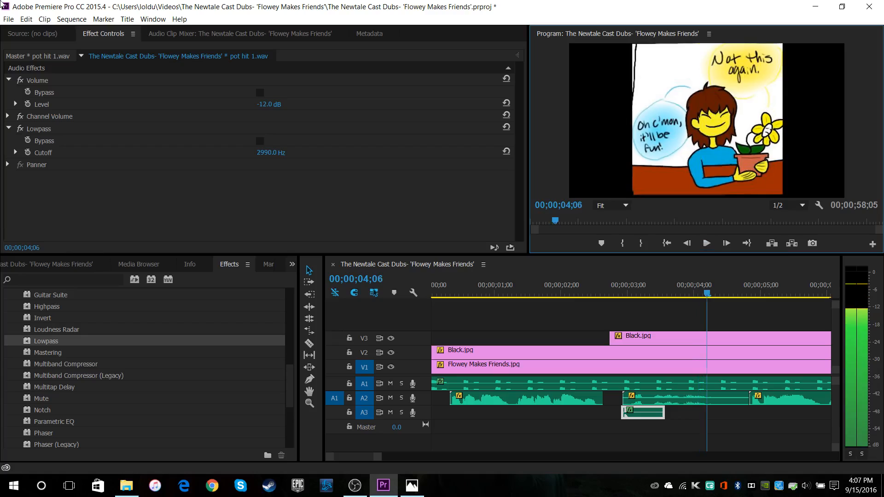
# Step: Raise the pot hit level to -6 dB and save the project
pyautogui.click(273, 102)
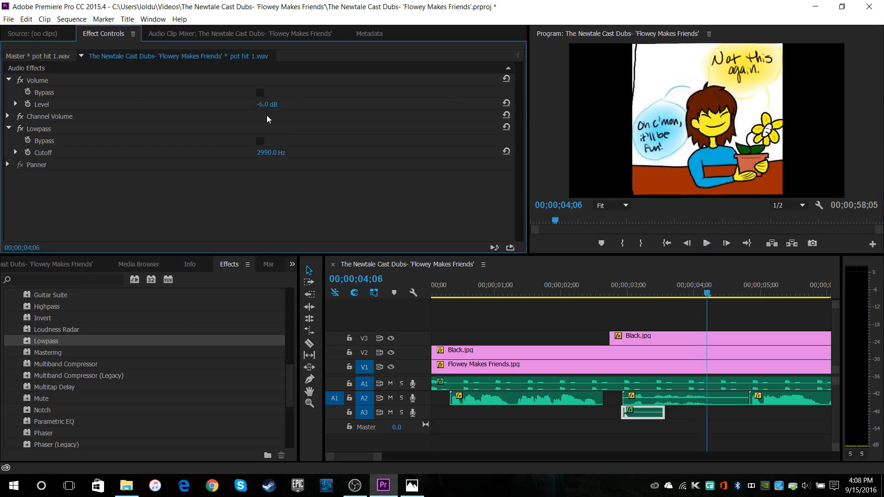
pyautogui.click(706, 243)
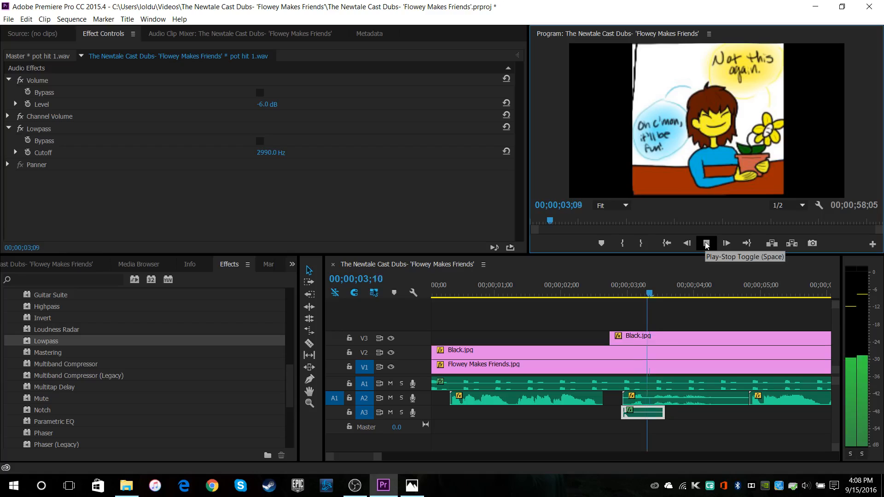
pyautogui.click(8, 19)
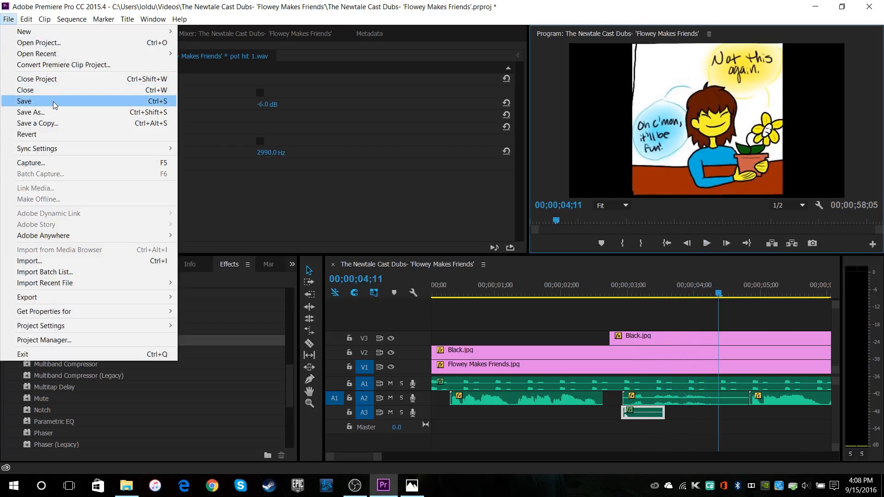
pyautogui.click(55, 105)
pyautogui.moveTo(380, 459); pyautogui.dragTo(489, 458)
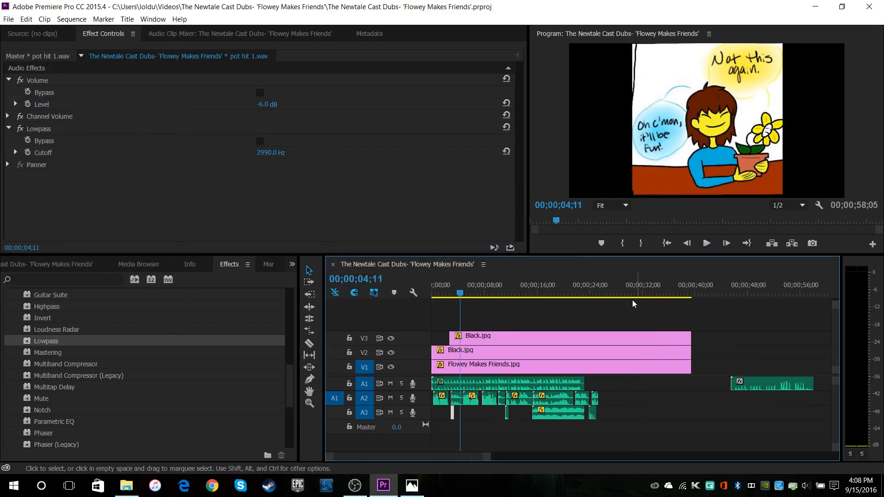
# Step: Jump to about 53 seconds and compare the sequence end with the comic in Photos
pyautogui.click(781, 293)
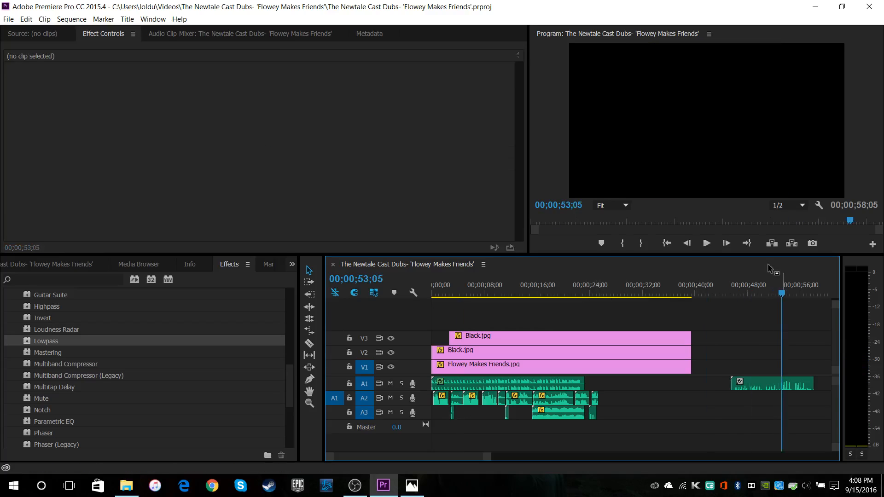
pyautogui.moveTo(488, 458); pyautogui.dragTo(453, 460)
pyautogui.click(440, 478)
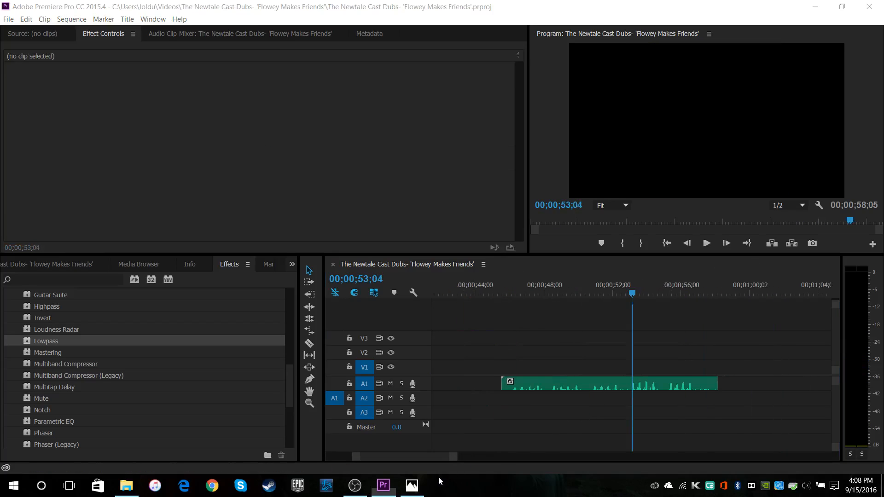
pyautogui.click(423, 488)
pyautogui.scroll(-10, 150, 322)
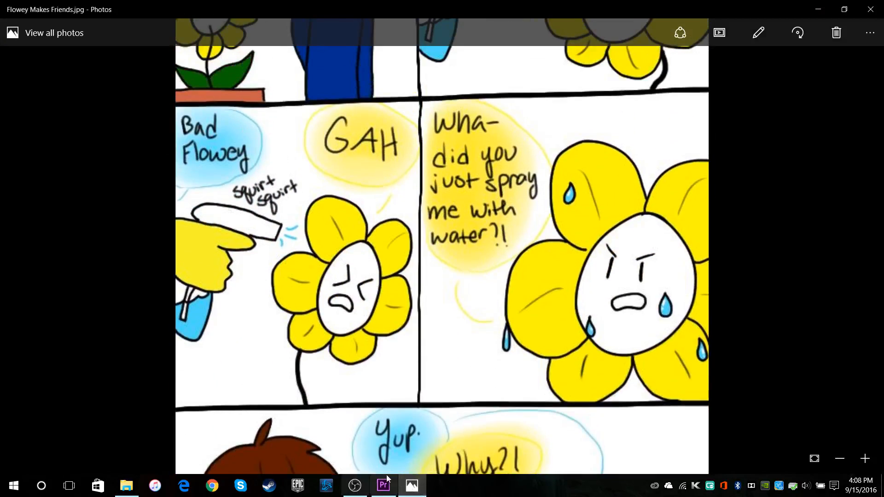
pyautogui.click(383, 486)
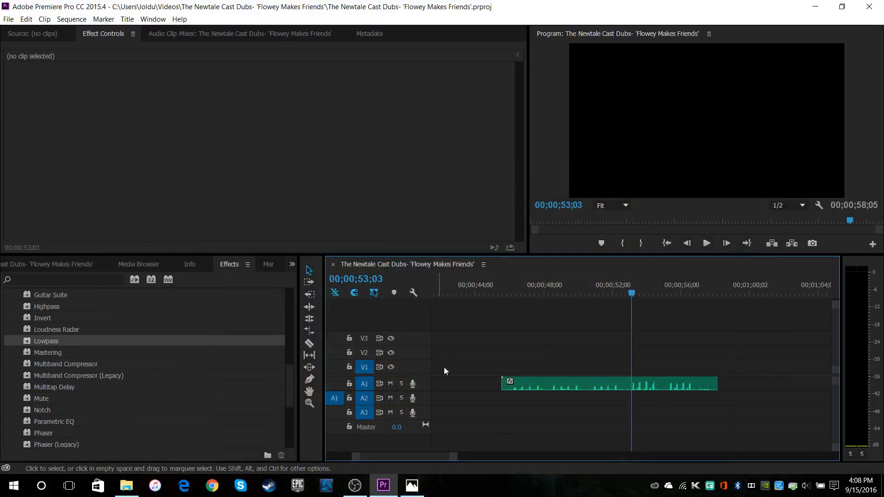
# Step: Trim both edges of the A1 sound clip near 53;04 to about 00;00;01;01, then play back
pyautogui.moveTo(502, 384); pyautogui.dragTo(630, 385)
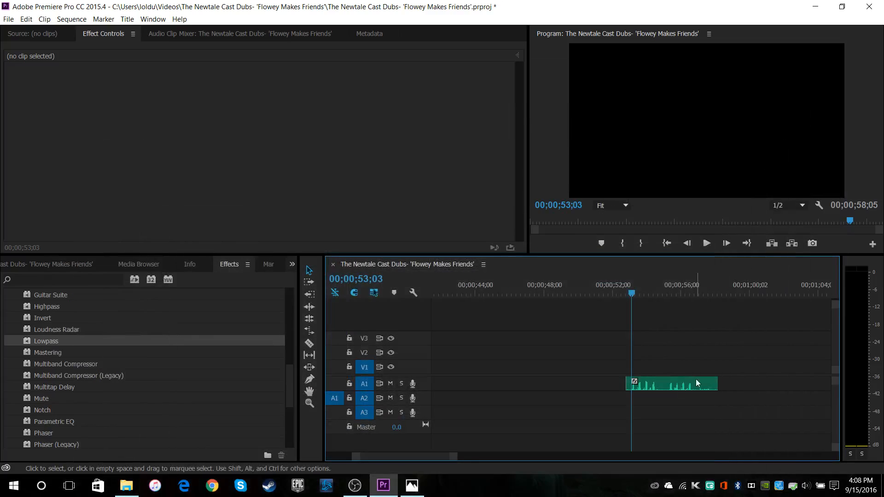
pyautogui.press('Right')
pyautogui.moveTo(449, 458); pyautogui.dragTo(388, 458)
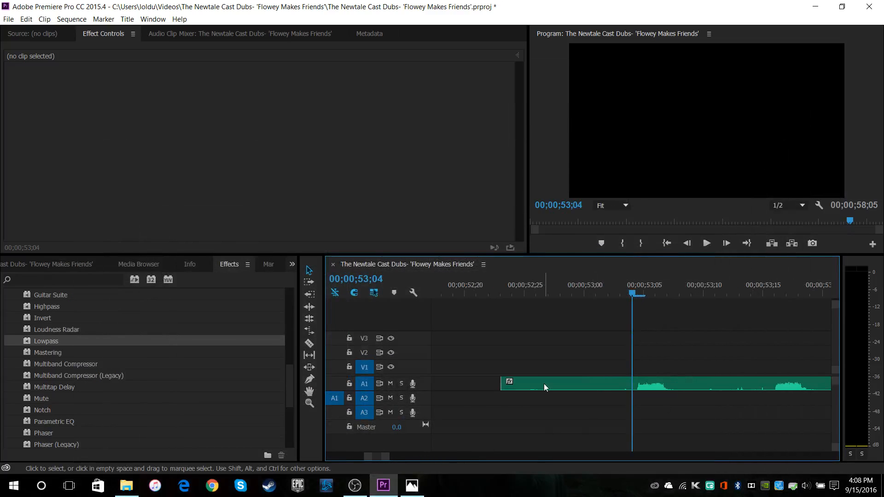
pyautogui.moveTo(508, 384); pyautogui.dragTo(622, 385)
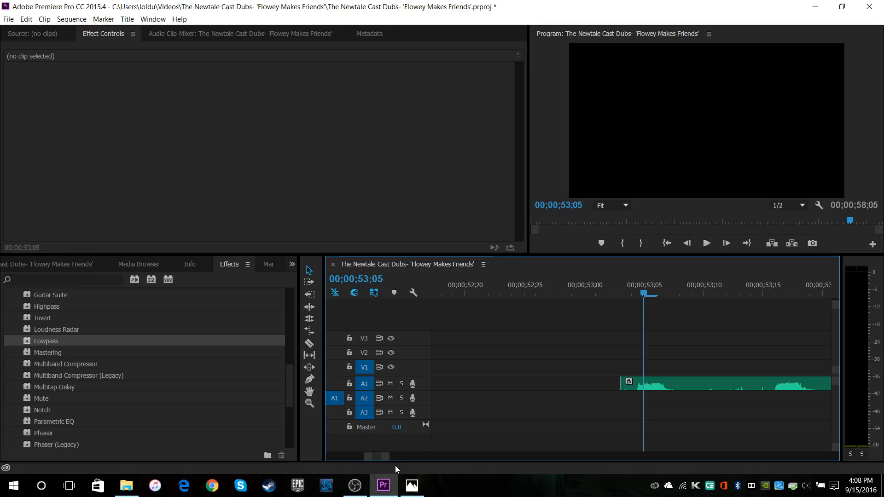
pyautogui.moveTo(387, 458); pyautogui.dragTo(440, 458)
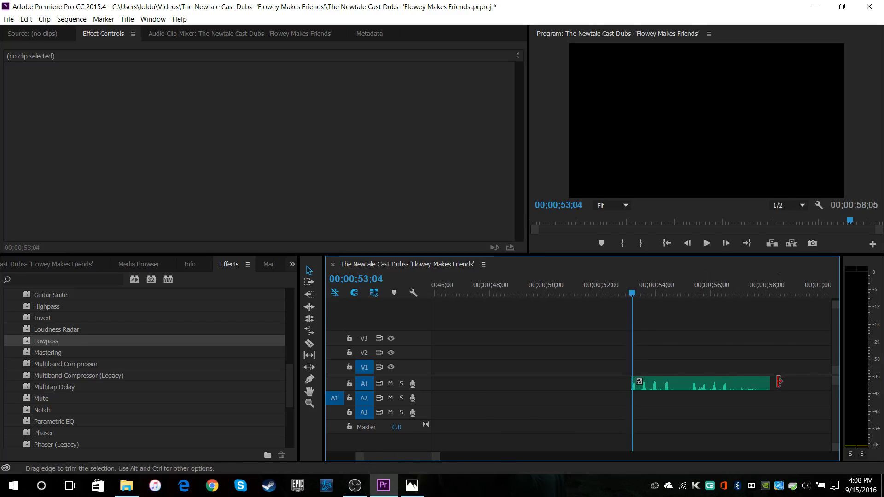
pyautogui.moveTo(730, 390); pyautogui.dragTo(649, 396)
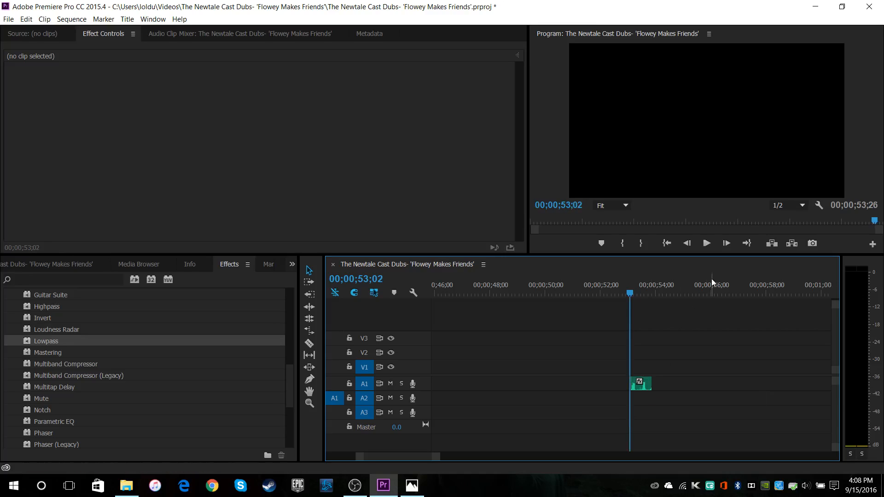
pyautogui.click(700, 248)
pyautogui.press('space')
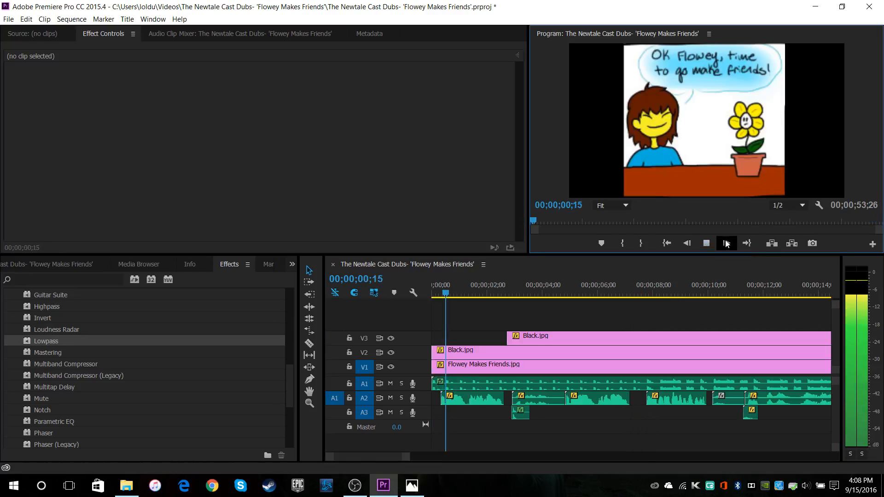
pyautogui.click(706, 244)
# Step: Pull the Spray Bottle clip from the sequence end back to around 28 seconds
pyautogui.moveTo(404, 455); pyautogui.dragTo(534, 457)
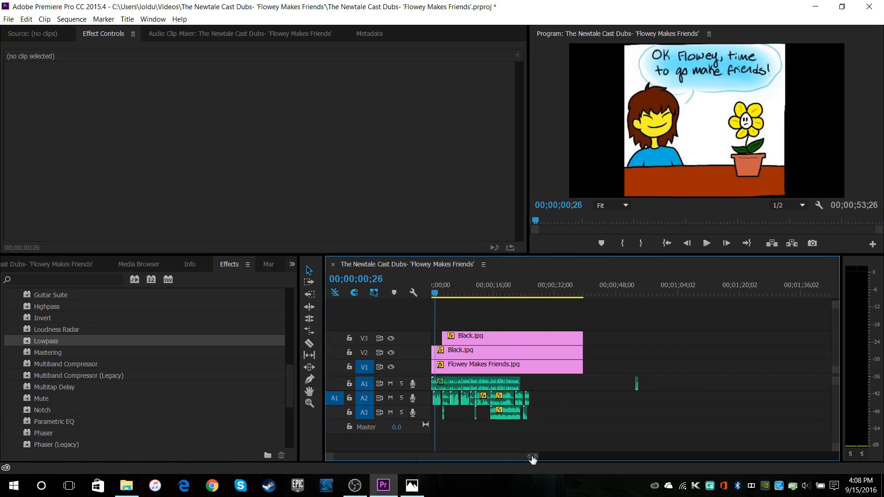
pyautogui.moveTo(541, 384); pyautogui.dragTo(540, 384)
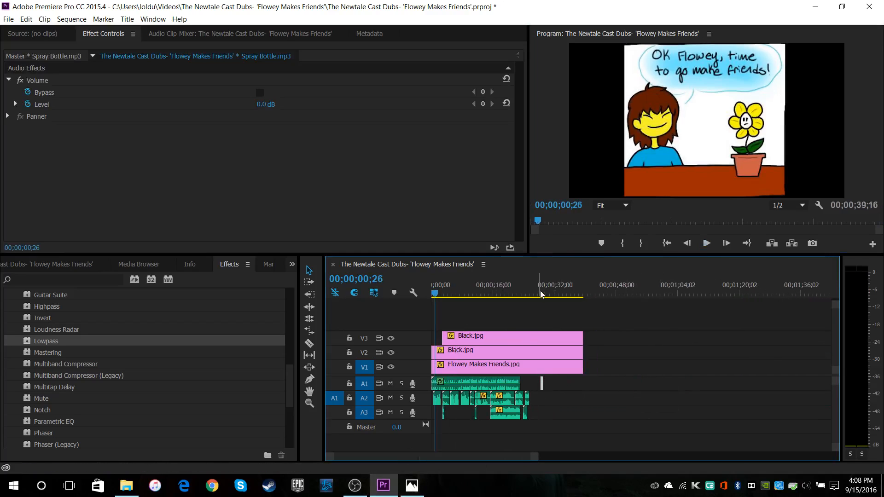
pyautogui.moveTo(540, 291); pyautogui.dragTo(527, 293)
pyautogui.moveTo(533, 458); pyautogui.dragTo(420, 457)
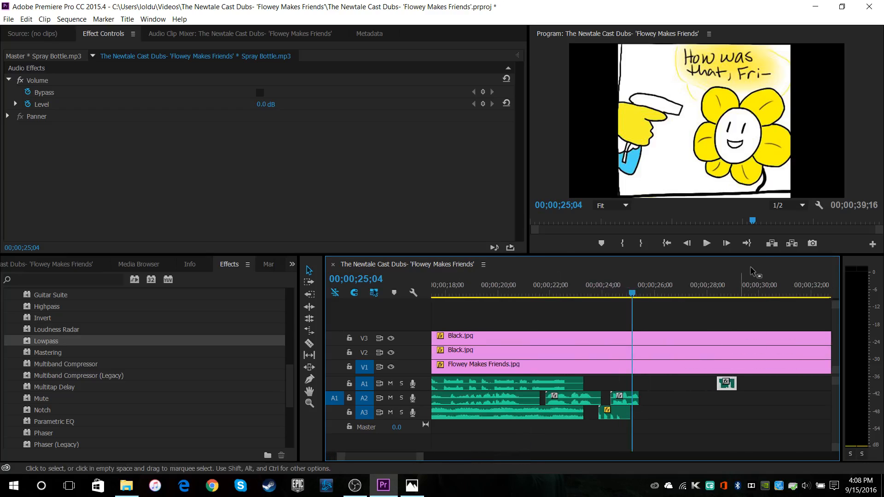
# Step: Find the spray frame at 25;09 and drop the Spray Bottle sound onto A3 there
pyautogui.click(707, 243)
pyautogui.press('Left')
pyautogui.press('Left')
pyautogui.press('Left')
pyautogui.press('Right')
pyautogui.press('Right')
pyautogui.press('Left')
pyautogui.press('Left')
pyautogui.press('Right')
pyautogui.moveTo(727, 385); pyautogui.dragTo(647, 416)
pyautogui.press('Left')
pyautogui.press('Left')
pyautogui.press('Left')
pyautogui.press('Left')
pyautogui.press('Left')
pyautogui.press('Left')
pyautogui.press('Left')
pyautogui.press('Left')
pyautogui.press('Left')
pyautogui.press('Left')
pyautogui.press('Left')
pyautogui.press('Left')
pyautogui.press('Left')
pyautogui.press('Left')
pyautogui.click(707, 244)
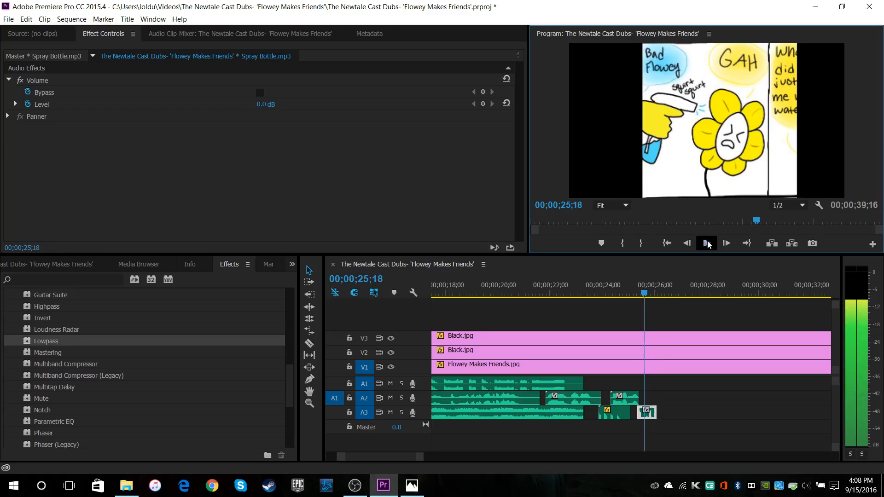
# Step: Select the A2 voice clip near 25 seconds and review playback from about 20 seconds
pyautogui.click(83, 264)
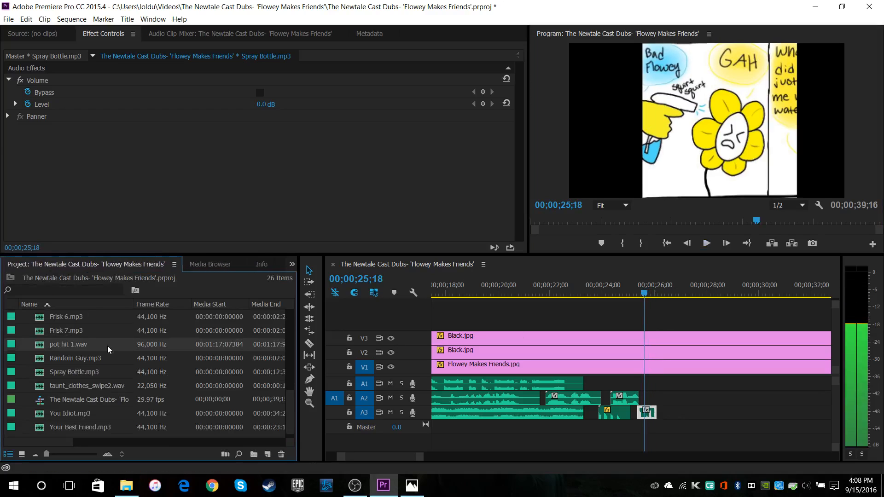
pyautogui.click(633, 397)
pyautogui.moveTo(756, 221); pyautogui.dragTo(713, 221)
pyautogui.click(708, 245)
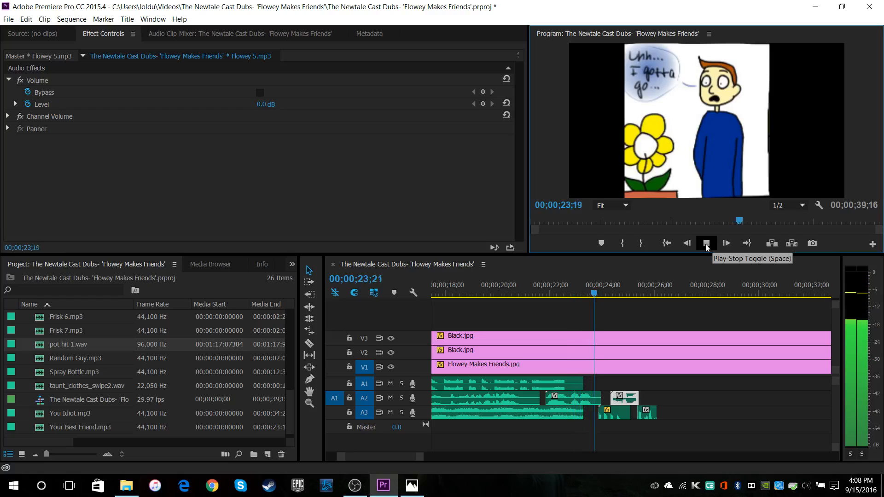
pyautogui.click(706, 244)
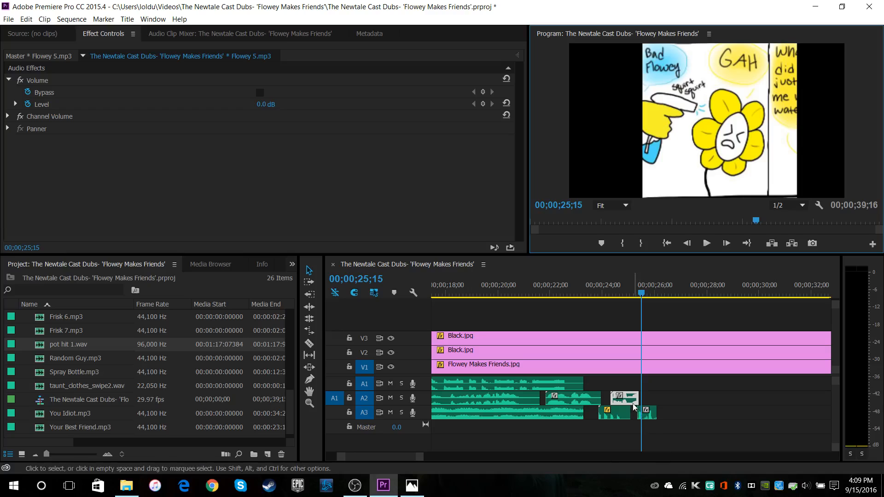
pyautogui.scroll(2, 61, 367)
pyautogui.scroll(-2, 73, 365)
pyautogui.scroll(5, 73, 366)
# Step: Place Flowey 6.mp3 on A2 at the playhead and nudge it slightly later
pyautogui.moveTo(73, 400); pyautogui.dragTo(645, 399)
pyautogui.press('Left')
pyautogui.press('Left')
pyautogui.press('Left')
pyautogui.press('Left')
pyautogui.press('Left')
pyautogui.press('Left')
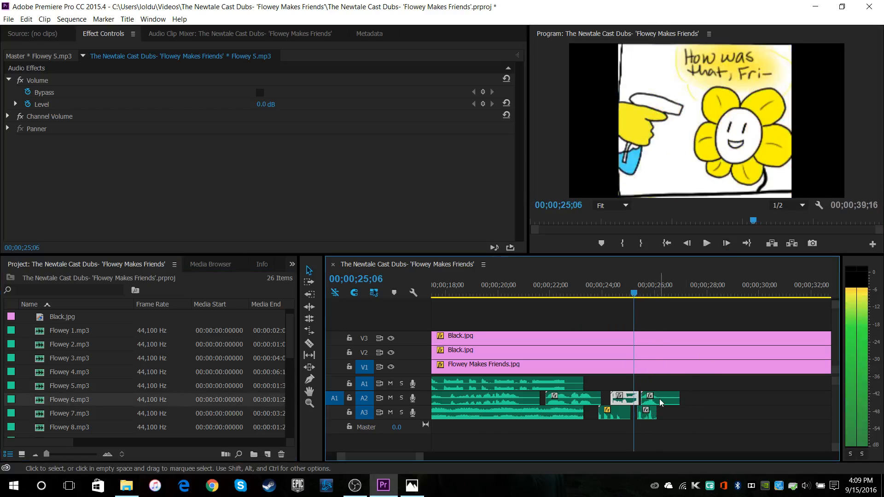
pyautogui.click(707, 243)
pyautogui.click(707, 243)
pyautogui.moveTo(657, 292); pyautogui.dragTo(645, 293)
pyautogui.press('Left')
pyautogui.moveTo(659, 403); pyautogui.dragTo(661, 401)
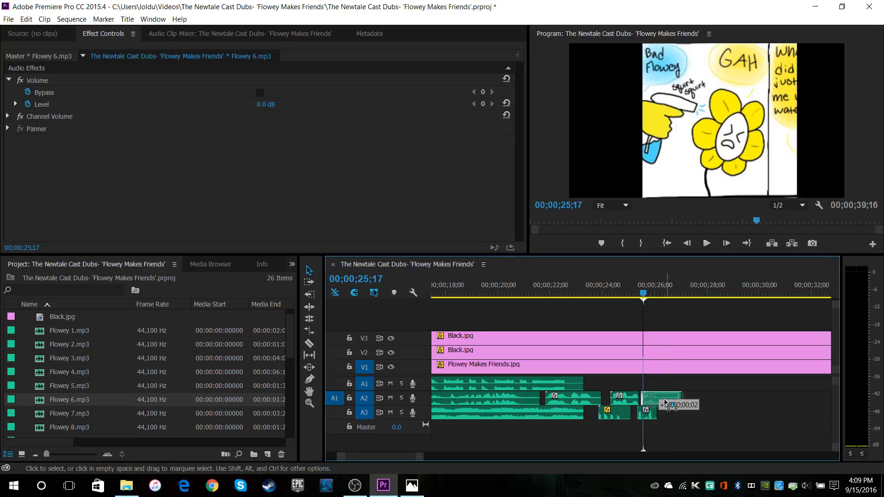
# Step: Shift Flowey 6 about four frames later and replay from 25;03 to check timing
pyautogui.click(594, 292)
pyautogui.click(705, 243)
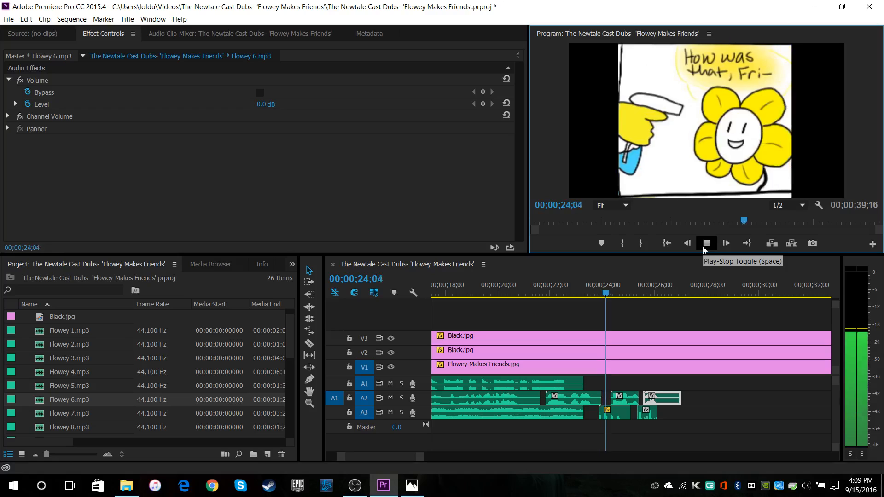
pyautogui.click(702, 247)
pyautogui.moveTo(417, 459); pyautogui.dragTo(388, 467)
pyautogui.moveTo(598, 401); pyautogui.dragTo(619, 394)
pyautogui.moveTo(547, 286); pyautogui.dragTo(455, 284)
pyautogui.click(705, 247)
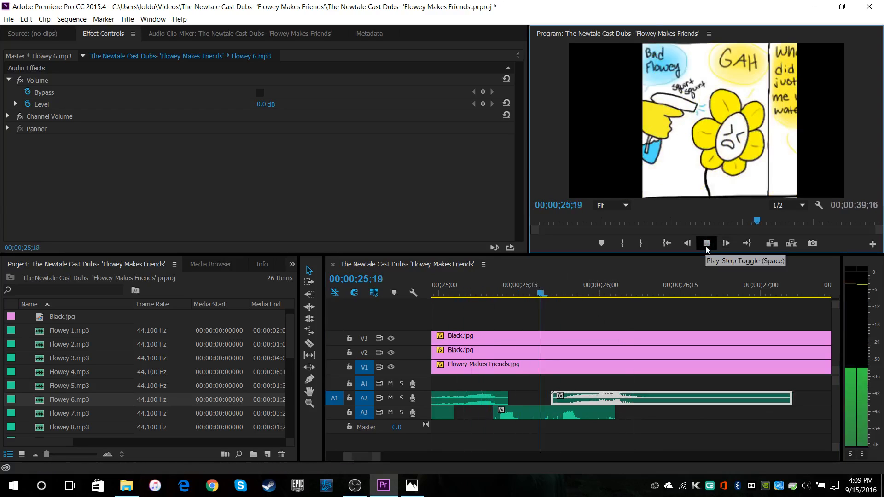
pyautogui.click(705, 245)
# Step: Set the playhead to 26;08, try Frisk 5.mp3 on A3, then undo it
pyautogui.press('Left')
pyautogui.press('Left')
pyautogui.press('Left')
pyautogui.press('Left')
pyautogui.press('Left')
pyautogui.press('Left')
pyautogui.press('Left')
pyautogui.press('Left')
pyautogui.press('Left')
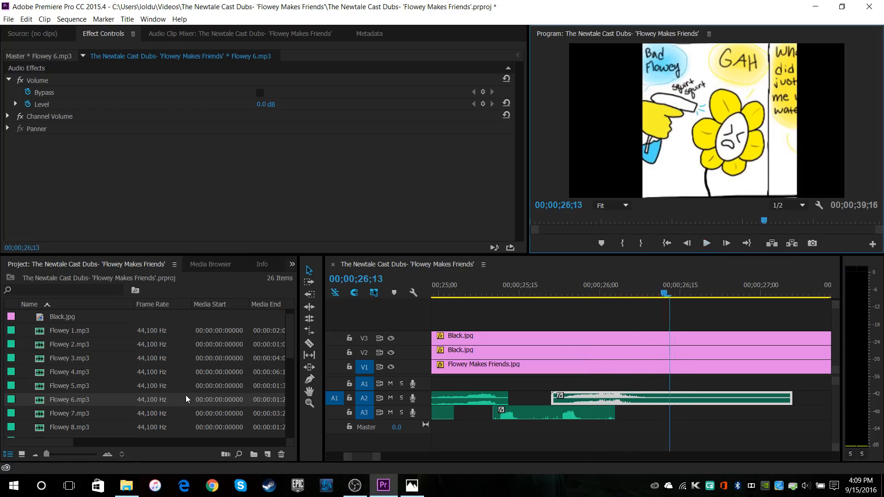
pyautogui.press('Right')
pyautogui.press('Right')
pyautogui.scroll(-4, 79, 392)
pyautogui.press('Right')
pyautogui.press('Left')
pyautogui.scroll(-1, 81, 398)
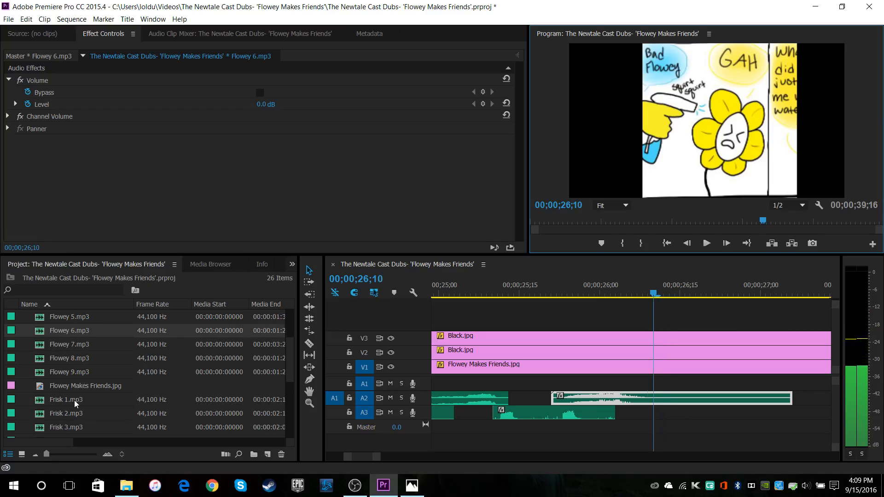
pyautogui.press('Left')
pyautogui.press('Left')
pyautogui.scroll(-5, 74, 399)
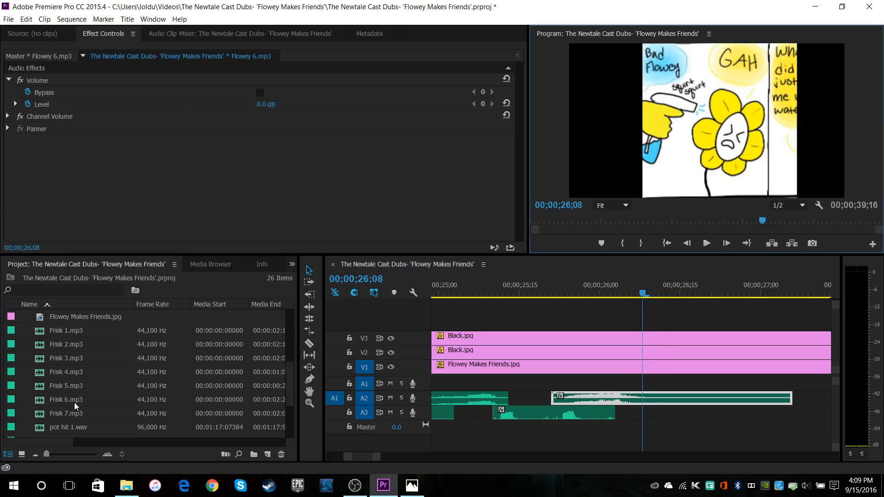
pyautogui.moveTo(80, 387); pyautogui.dragTo(643, 416)
pyautogui.click(706, 243)
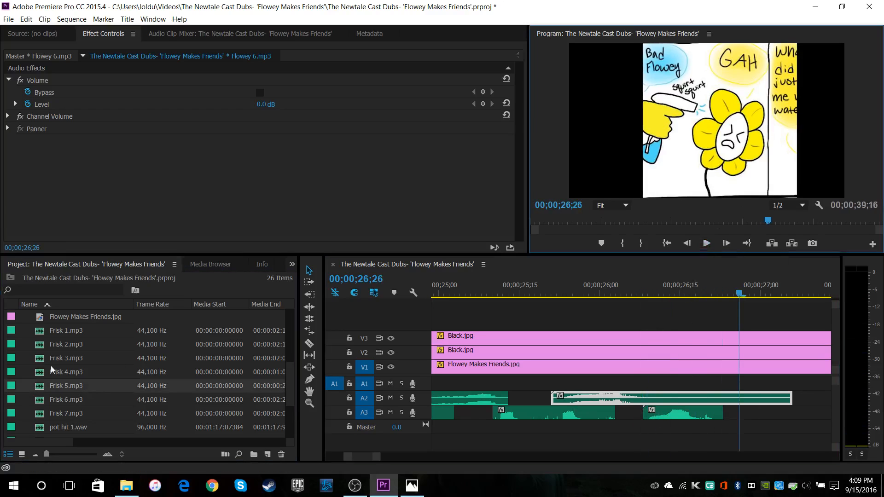
pyautogui.hotkey('ctrl', 'z')
# Step: Place Frisk 4.mp3 on A3 instead and shift it slightly later, checking the timing
pyautogui.moveTo(66, 370); pyautogui.dragTo(663, 410)
pyautogui.click(474, 290)
pyautogui.click(706, 243)
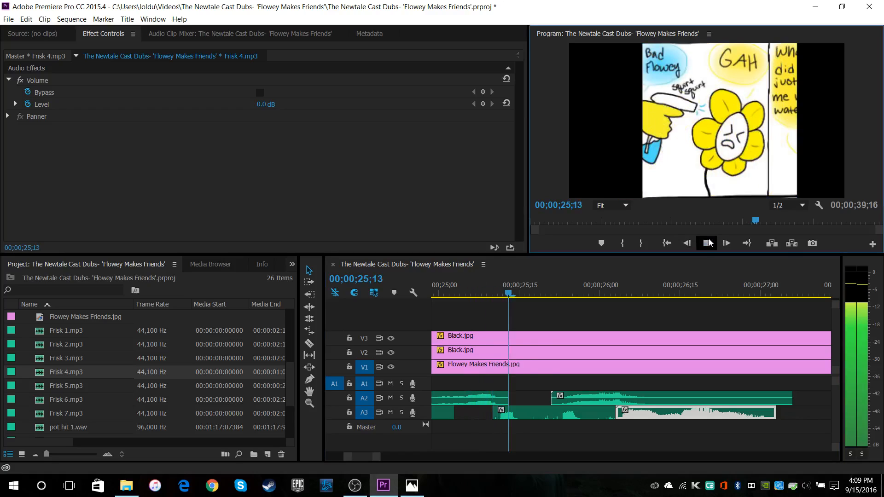
pyautogui.click(707, 243)
pyautogui.click(646, 330)
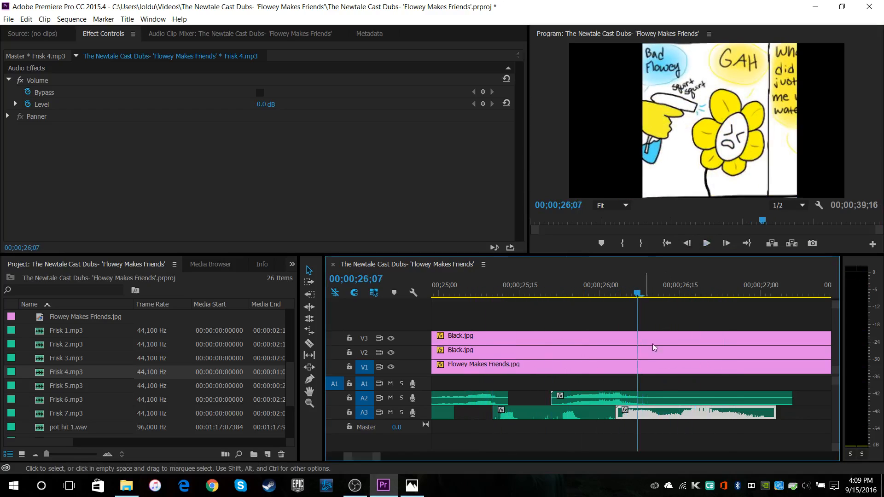
pyautogui.moveTo(658, 417); pyautogui.dragTo(680, 416)
pyautogui.click(517, 282)
pyautogui.press('space')
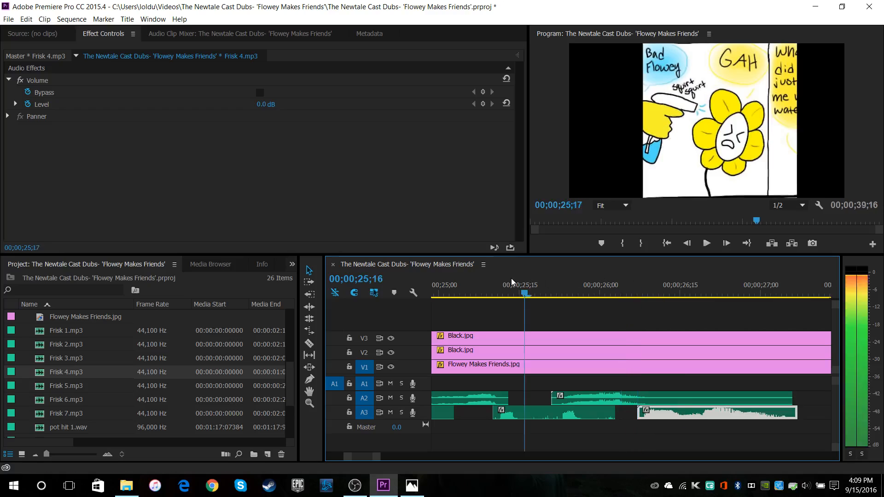
pyautogui.moveTo(516, 282); pyautogui.dragTo(482, 283)
pyautogui.click(709, 250)
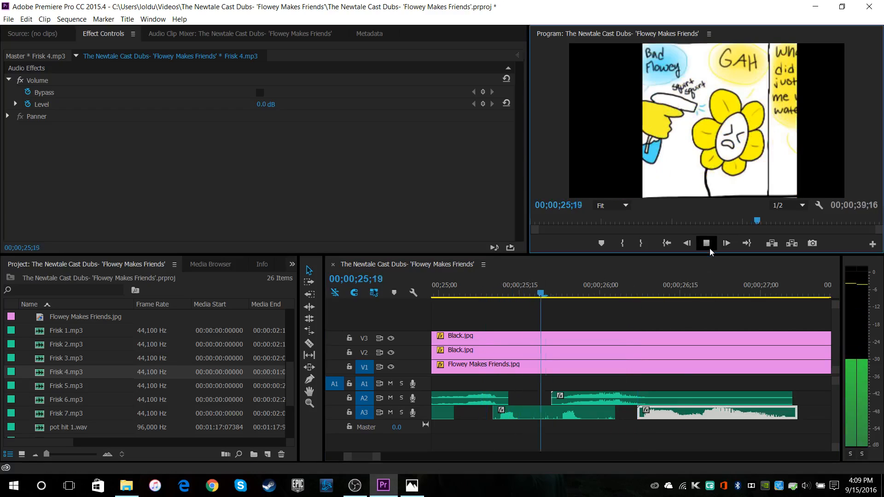
pyautogui.click(710, 251)
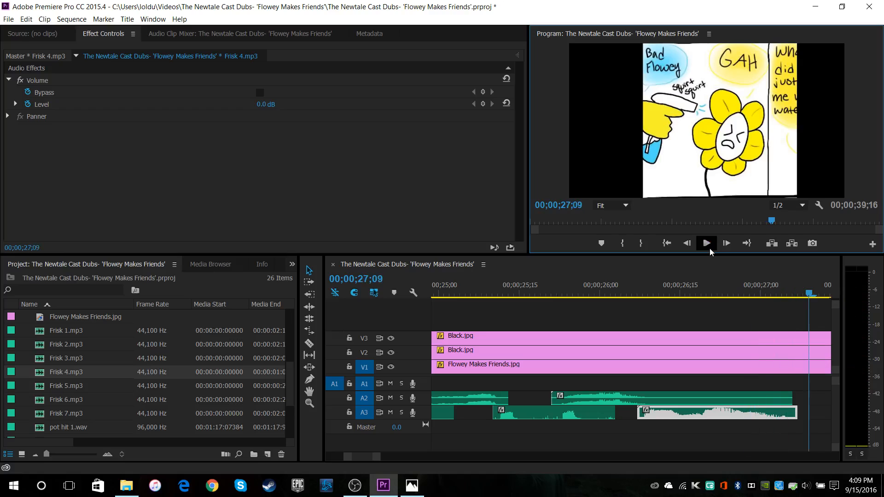
# Step: Save the project and bring up the Undertale soundtrack folder
pyautogui.click(8, 19)
pyautogui.click(19, 101)
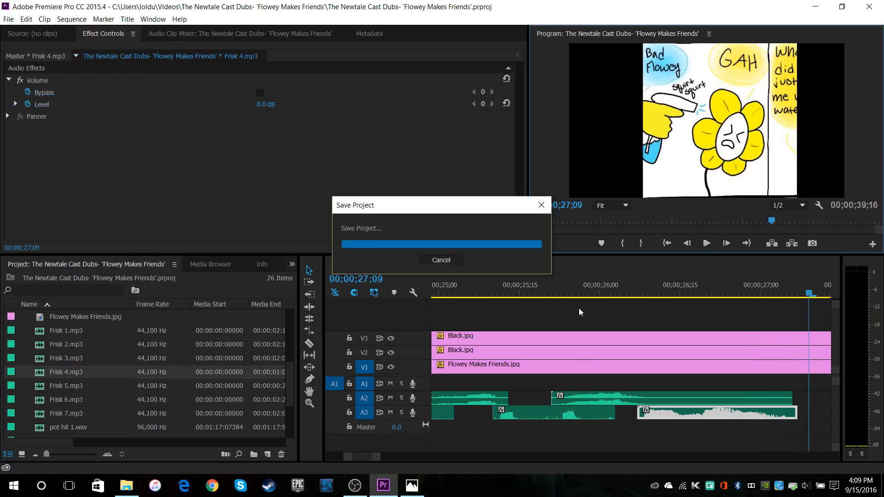
pyautogui.moveTo(781, 284); pyautogui.dragTo(492, 278)
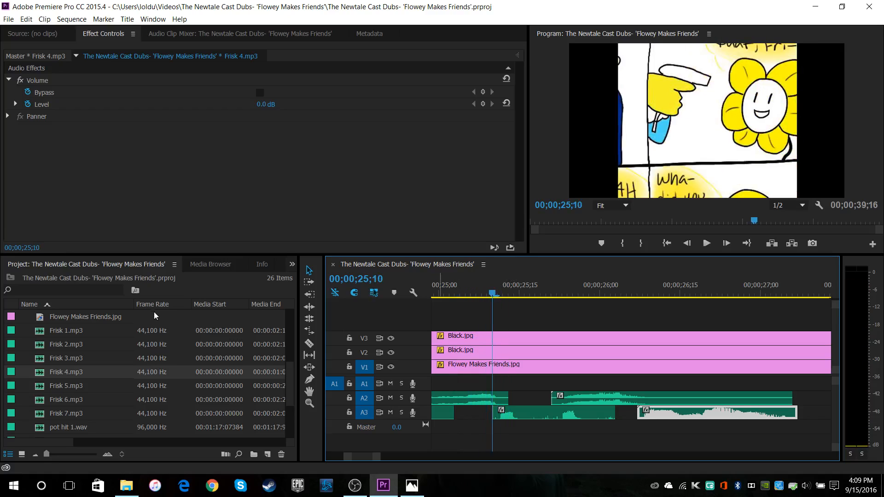
pyautogui.click(134, 489)
# Step: Drag Alphys.mp3 from the Undertale (Soundtrack) folder over to the Premiere sequence
pyautogui.click(134, 490)
pyautogui.click(133, 487)
pyautogui.scroll(-6, 180, 274)
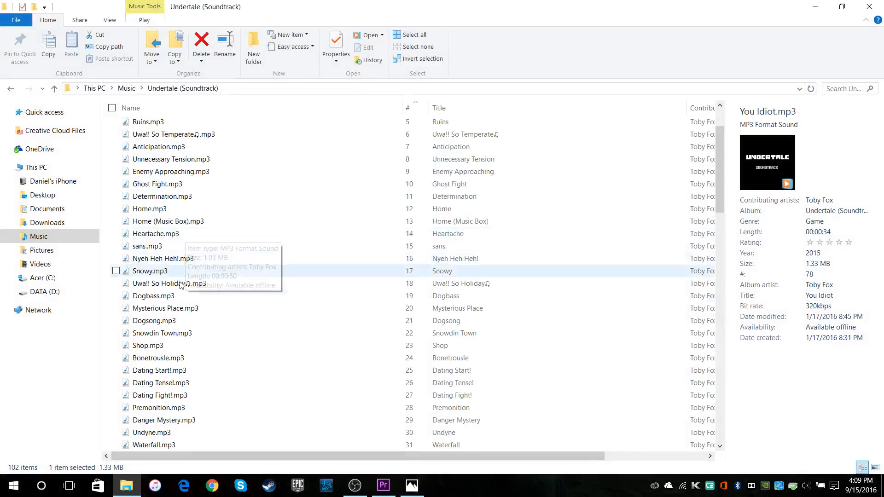
pyautogui.scroll(-9, 172, 260)
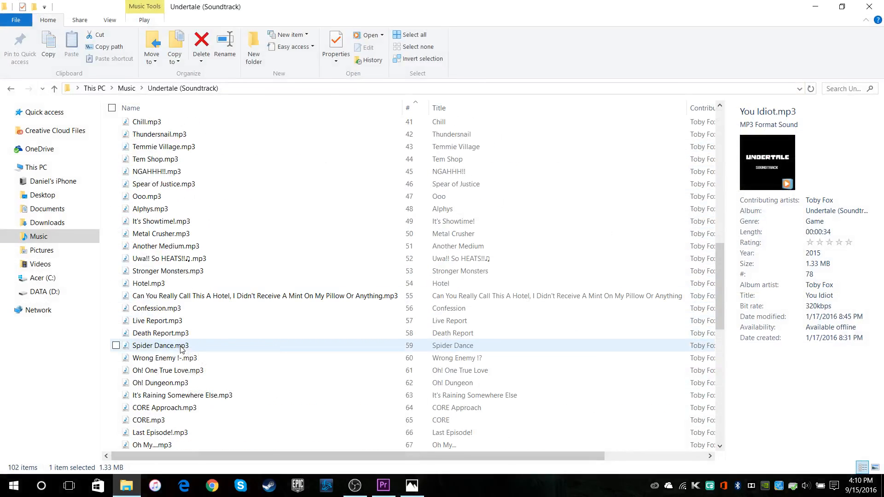
pyautogui.scroll(4, 198, 317)
pyautogui.moveTo(148, 284); pyautogui.dragTo(573, 380)
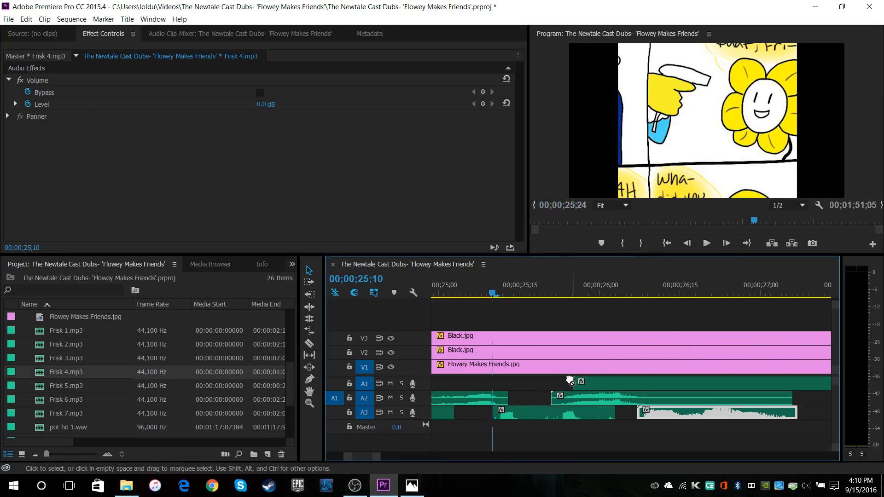
# Step: Place Alphys.mp3 on A1 starting at 25;09 and lower its volume to -16 dB
pyautogui.click(476, 293)
pyautogui.moveTo(450, 301); pyautogui.dragTo(544, 322)
pyautogui.press('Left')
pyautogui.press('Left')
pyautogui.press('Left')
pyautogui.press('Left')
pyautogui.press('Left')
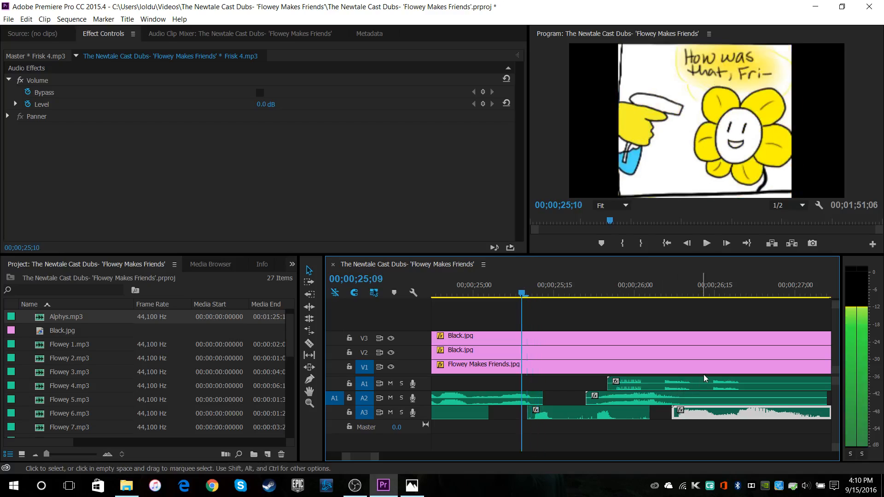
pyautogui.press('Right')
pyautogui.press('Right')
pyautogui.press('Left')
pyautogui.moveTo(675, 384); pyautogui.dragTo(597, 381)
pyautogui.click(28, 103)
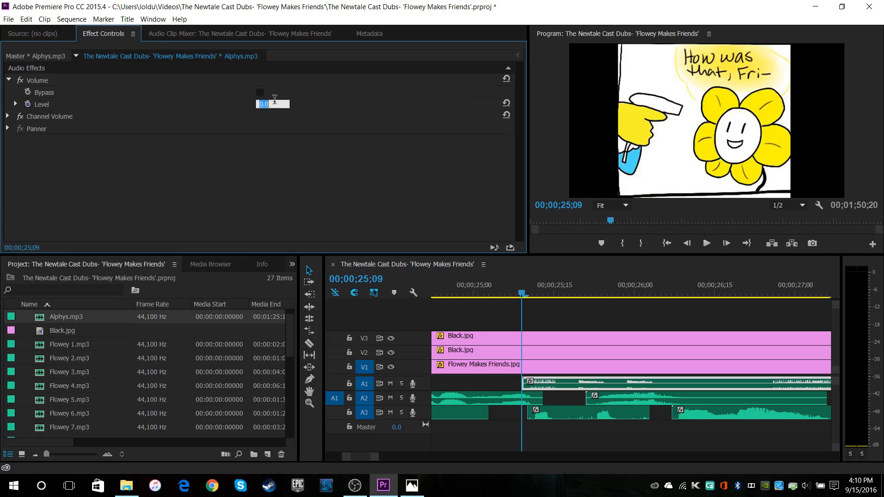
pyautogui.click(707, 242)
pyautogui.click(707, 242)
# Step: Slow the Alphys clip to 75% speed and play back to hear it
pyautogui.rightClick(671, 383)
pyautogui.click(709, 355)
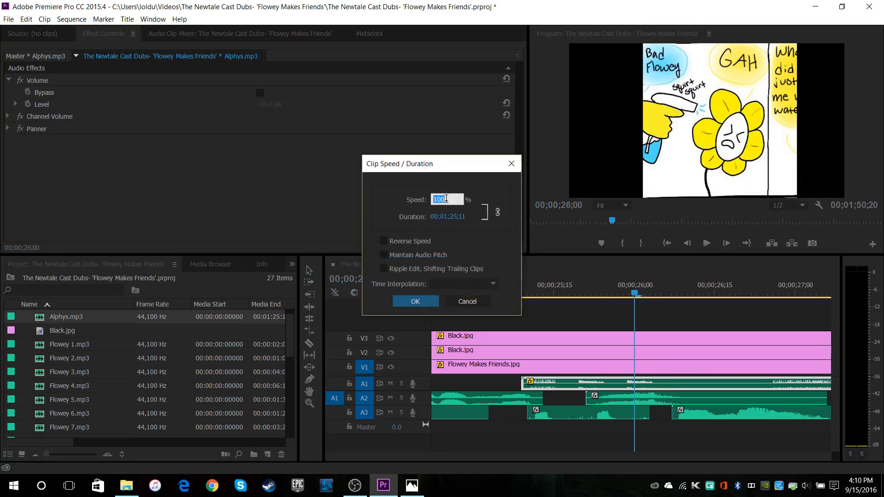
pyautogui.write('75')
pyautogui.press('Return')
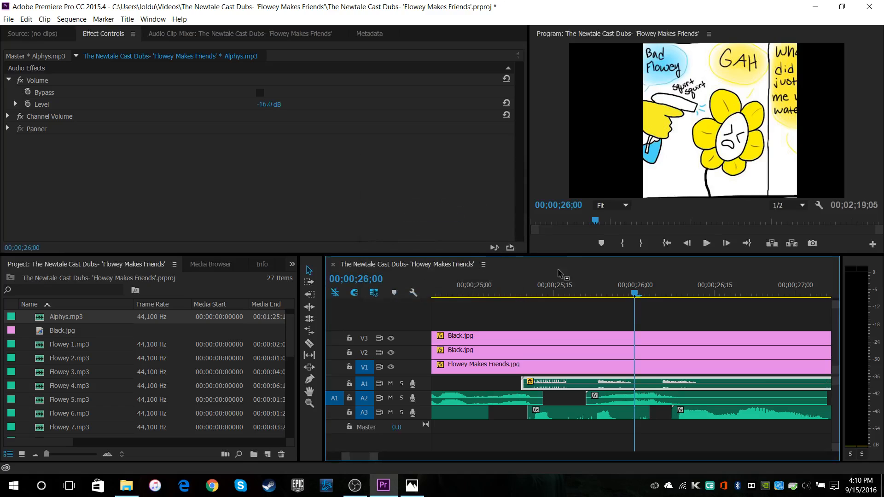
pyautogui.click(500, 286)
pyautogui.click(703, 243)
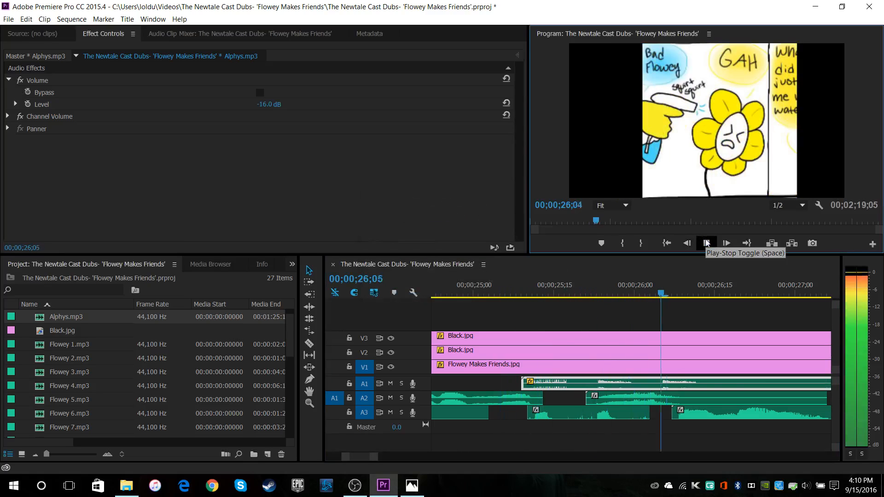
pyautogui.click(706, 242)
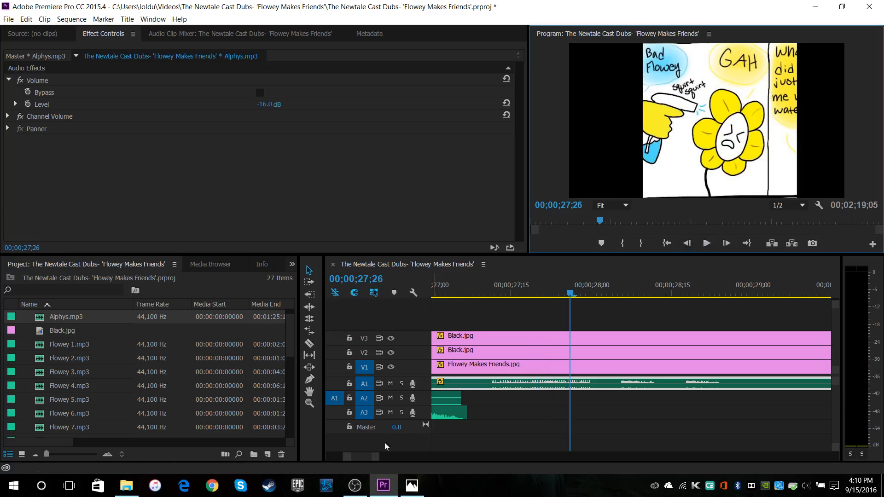
pyautogui.moveTo(375, 456); pyautogui.dragTo(518, 453)
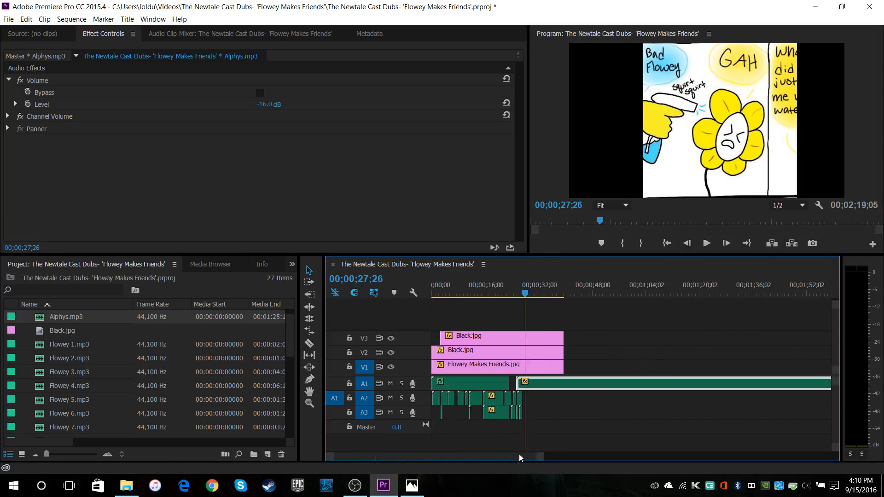
# Step: Extend the V1, V2 and V3 image clips out to the end of the music
pyautogui.click(540, 364)
pyautogui.keyDown('shift'); pyautogui.click(542, 352); pyautogui.keyUp('shift')
pyautogui.keyDown('shift'); pyautogui.click(543, 340); pyautogui.keyUp('shift')
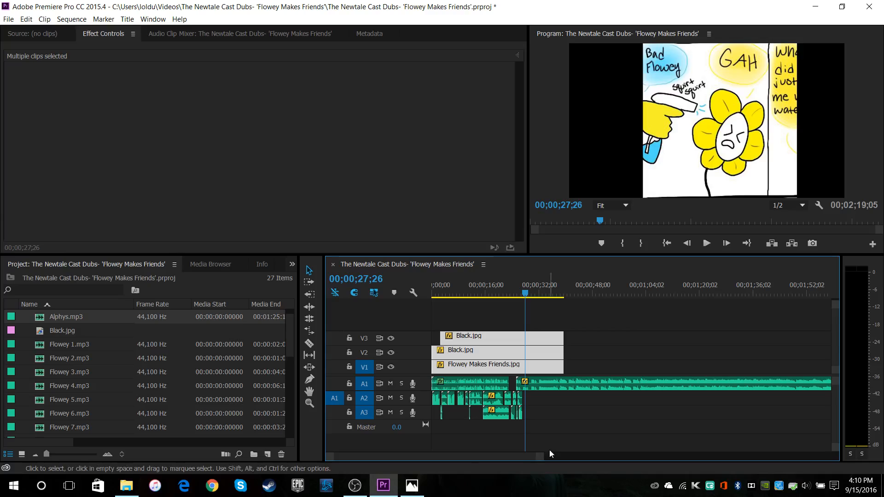
pyautogui.moveTo(543, 457); pyautogui.dragTo(587, 456)
pyautogui.moveTo(518, 342); pyautogui.dragTo(745, 341)
pyautogui.click(638, 438)
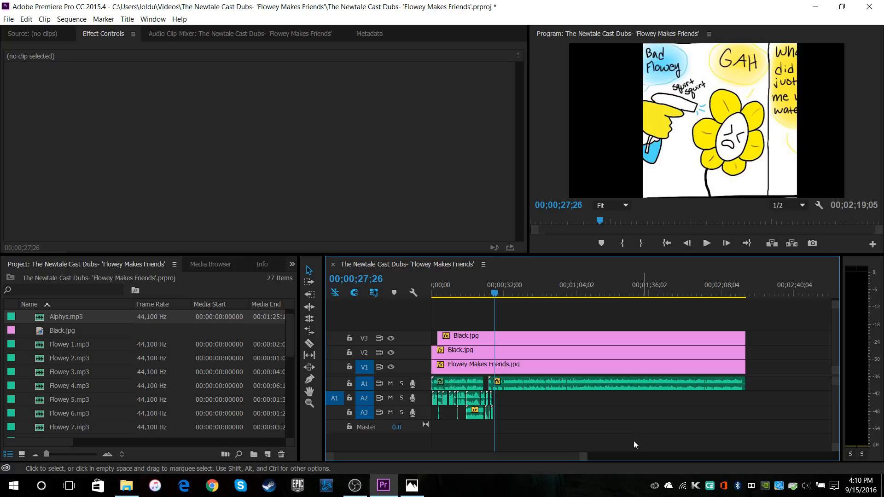
# Step: Review the audio around 27 seconds and settle the playhead near 26;21
pyautogui.moveTo(582, 455); pyautogui.dragTo(473, 473)
pyautogui.moveTo(553, 291)
pyautogui.mouseDown()
pyautogui.moveTo(561, 291)
pyautogui.moveTo(551, 289)
pyautogui.mouseUp()
pyautogui.click(706, 243)
pyautogui.click(706, 243)
pyautogui.press('Left')
pyautogui.press('Left')
pyautogui.press('Left')
pyautogui.press('Left')
pyautogui.click(582, 287)
pyautogui.press('Left')
pyautogui.press('Left')
pyautogui.press('Left')
pyautogui.press('Left')
pyautogui.press('Left')
pyautogui.press('Left')
pyautogui.press('Left')
pyautogui.press('Left')
pyautogui.press('Left')
pyautogui.press('Left')
pyautogui.press('Left')
pyautogui.press('Left')
pyautogui.press('Left')
pyautogui.press('Left')
pyautogui.press('Left')
pyautogui.press('Left')
pyautogui.press('Left')
pyautogui.press('Left')
pyautogui.press('Left')
pyautogui.press('Left')
pyautogui.press('Left')
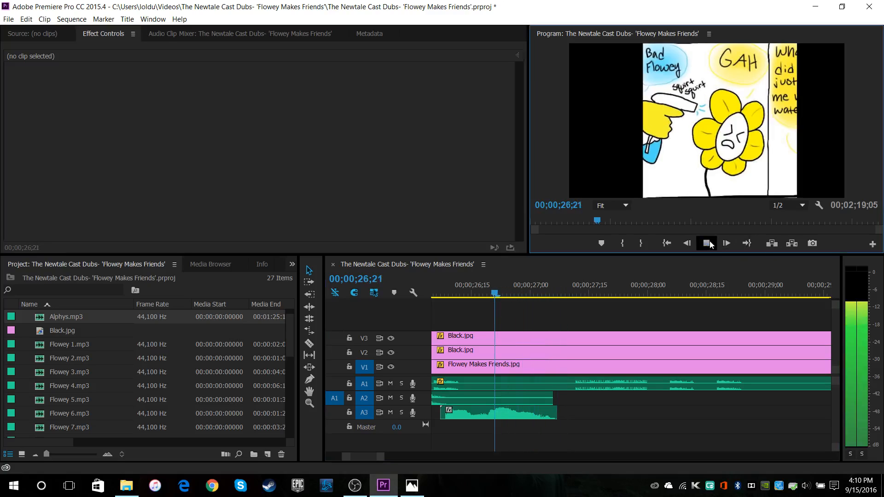
pyautogui.click(708, 243)
pyautogui.click(707, 243)
pyautogui.press('Left')
pyautogui.scroll(-1, 81, 375)
# Step: Add Flowey 7.mp3 on A2 after Flowey 6 and shift it slightly later around 27;16
pyautogui.click(78, 372)
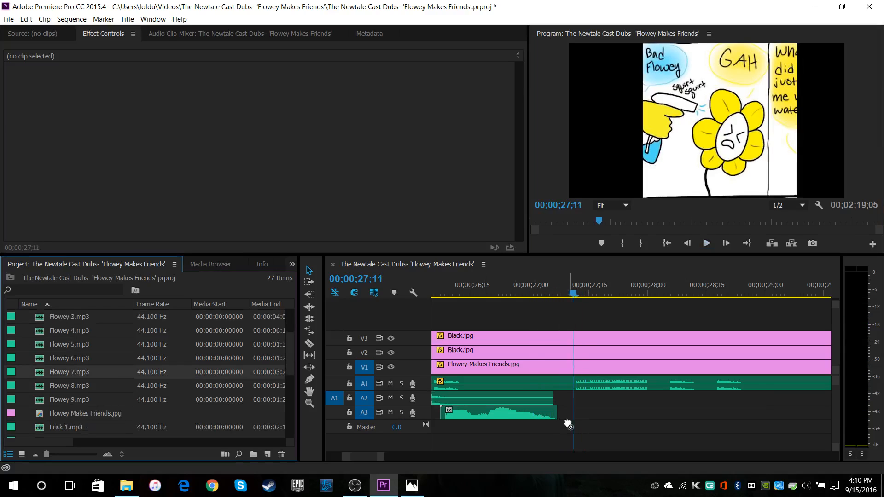
pyautogui.click(527, 403)
pyautogui.moveTo(84, 380); pyautogui.dragTo(581, 398)
pyautogui.moveTo(483, 291); pyautogui.dragTo(417, 291)
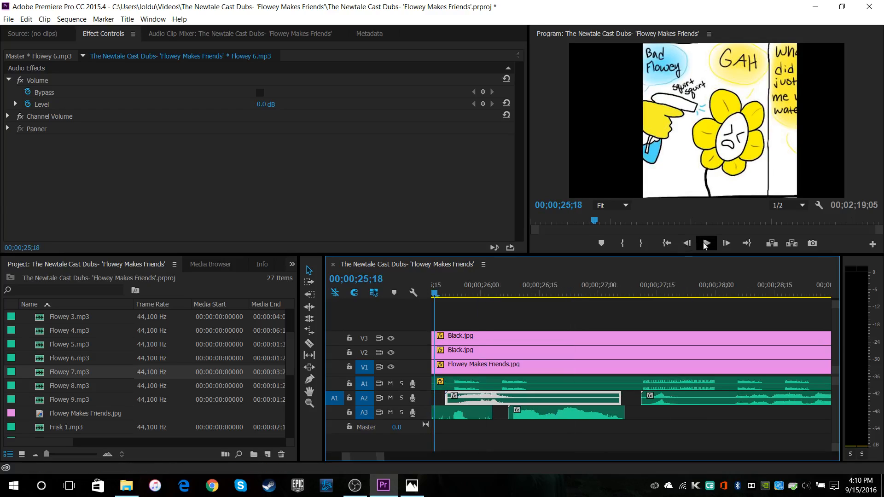
pyautogui.click(705, 244)
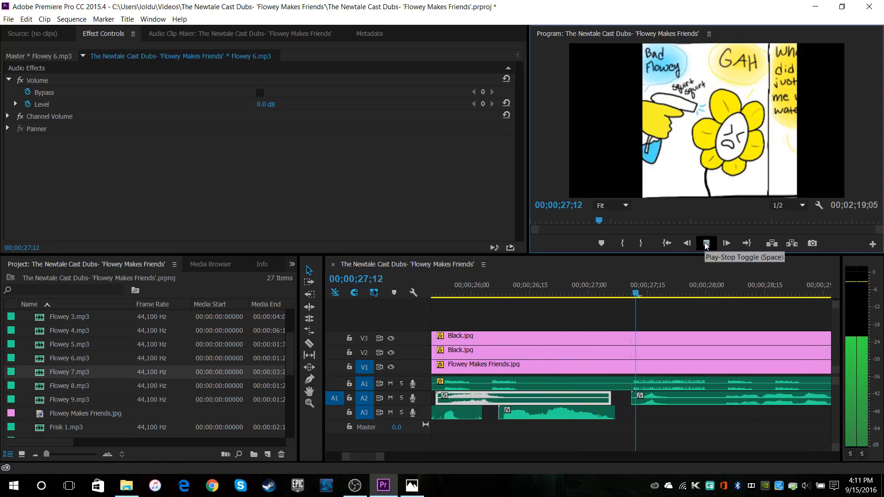
pyautogui.click(706, 244)
pyautogui.moveTo(672, 402); pyautogui.dragTo(687, 400)
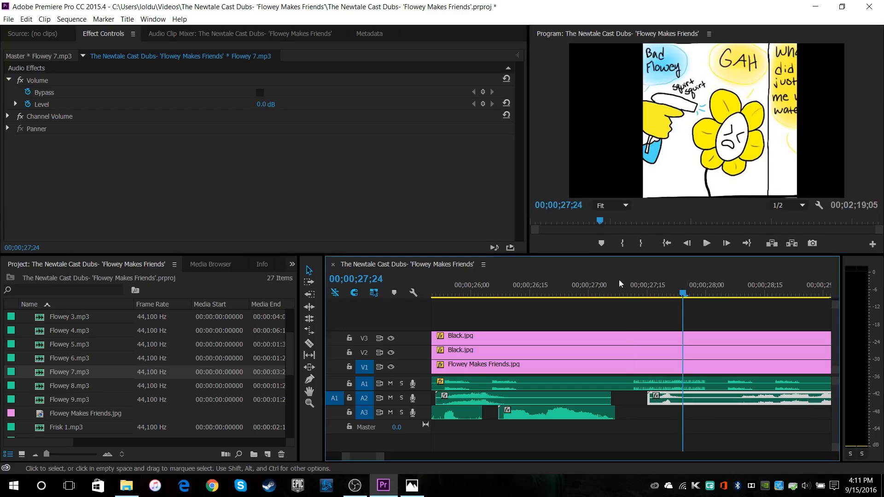
pyautogui.click(502, 287)
pyautogui.click(706, 244)
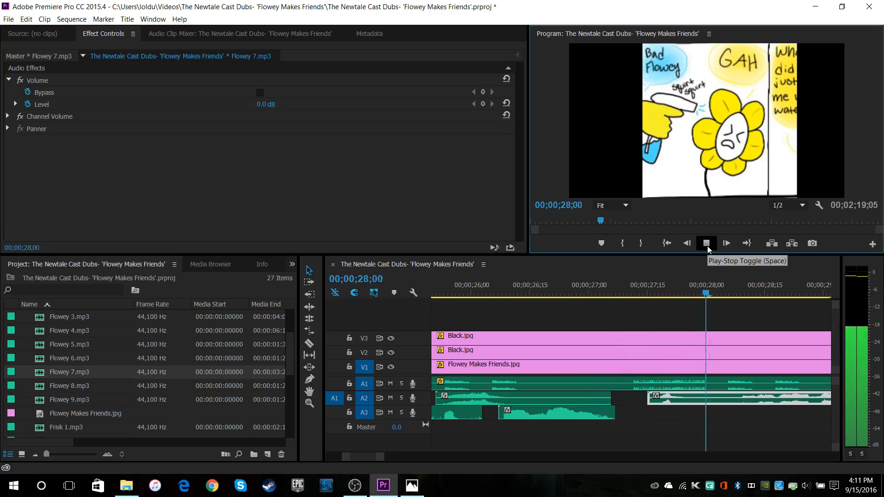
pyautogui.click(651, 287)
pyautogui.press('Left')
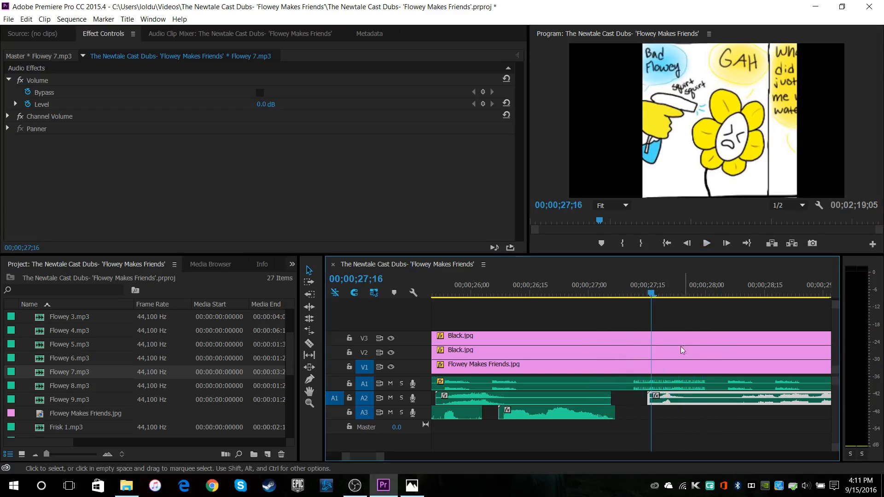
pyautogui.click(652, 368)
# Step: Add a Position keyframe at 25;14 and compare the comic's existing keyframes, including 25;09
pyautogui.click(483, 95)
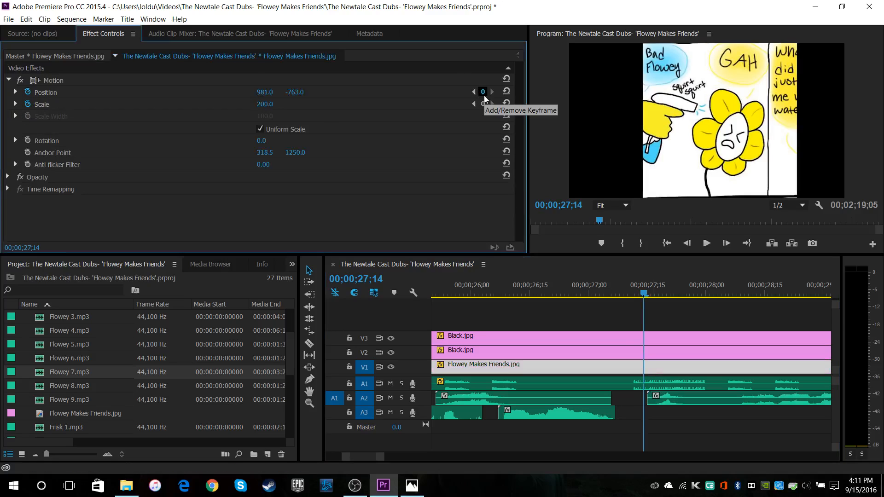
pyautogui.click(561, 357)
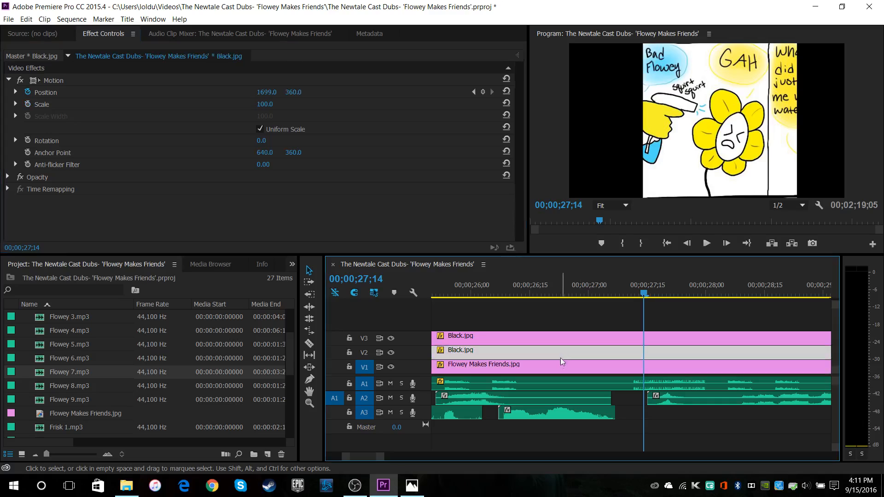
pyautogui.click(567, 365)
pyautogui.click(473, 92)
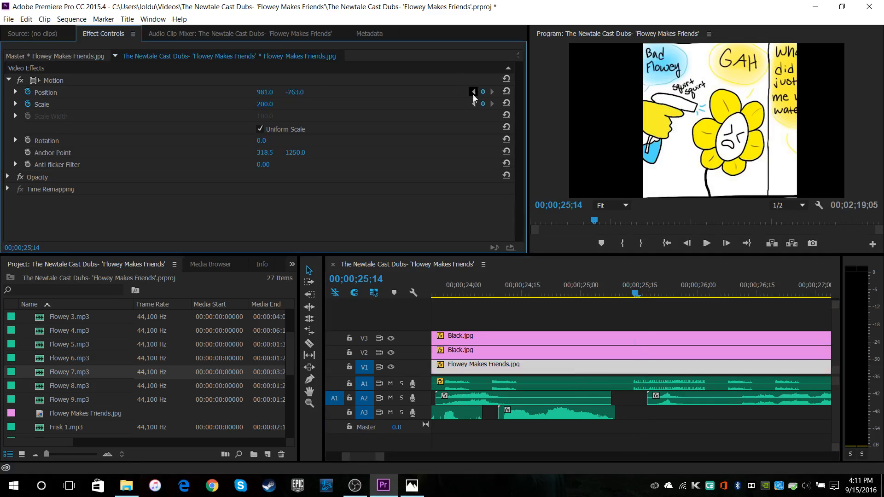
pyautogui.click(473, 92)
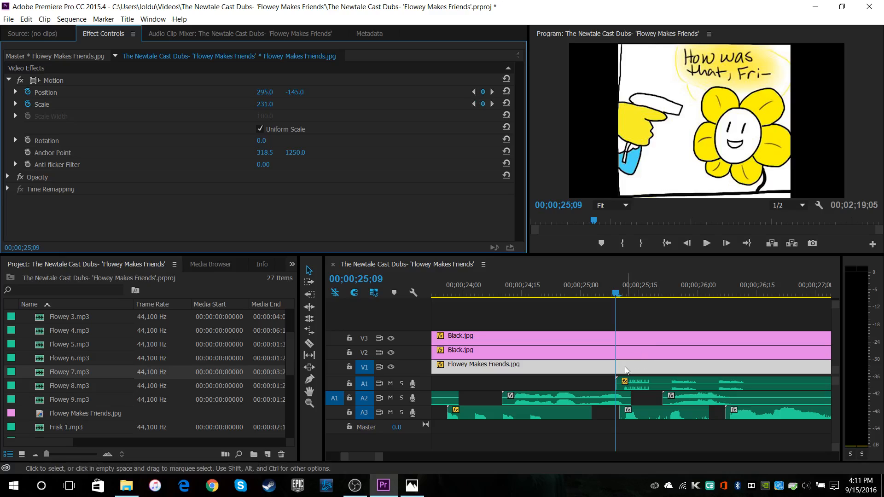
pyautogui.click(569, 353)
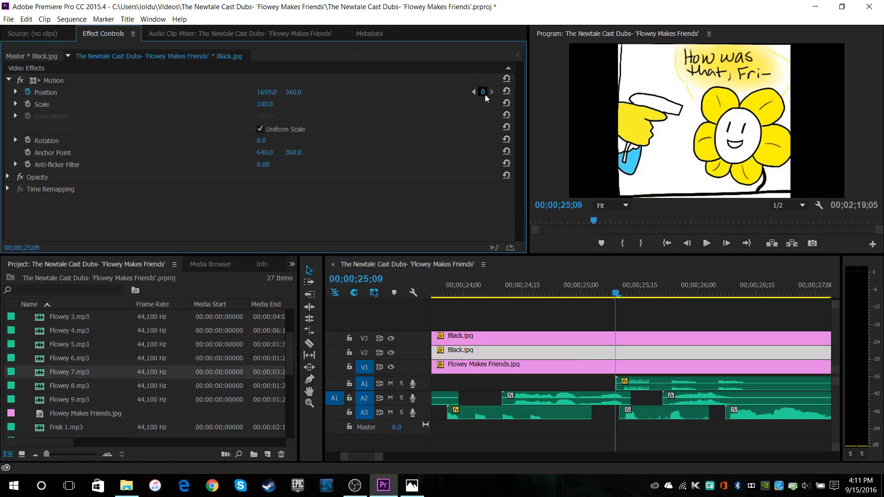
pyautogui.click(572, 334)
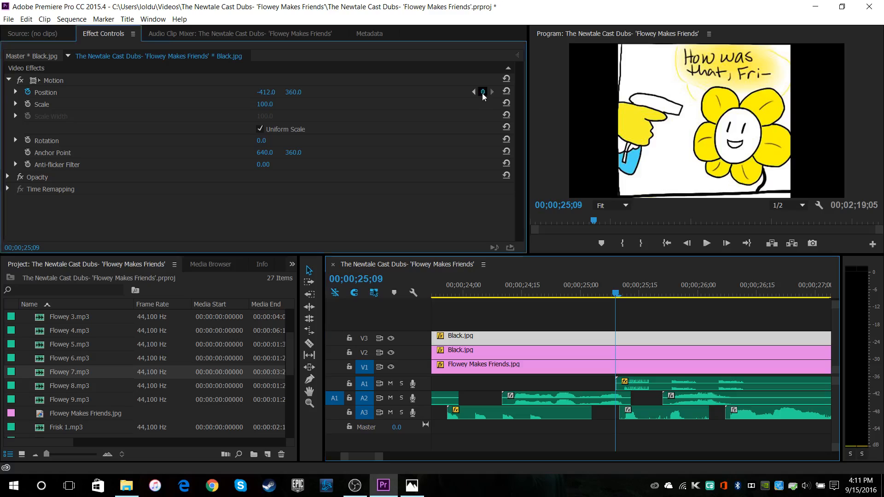
pyautogui.click(526, 365)
pyautogui.click(497, 89)
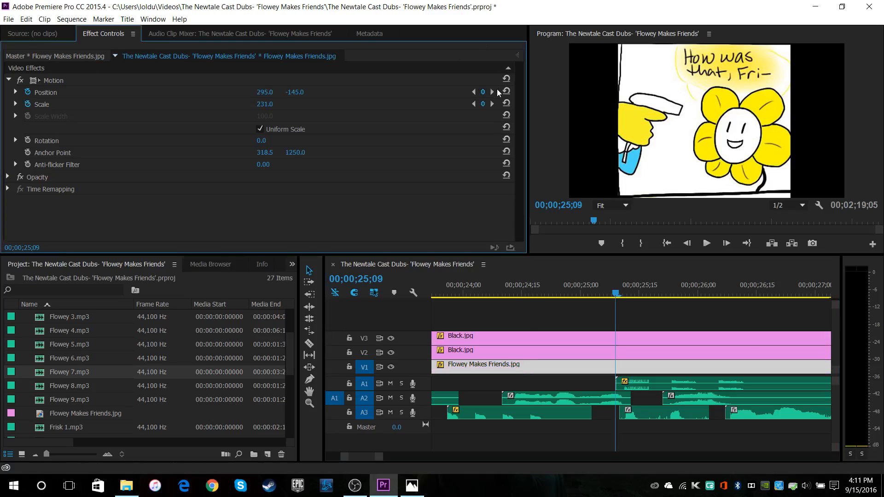
pyautogui.click(497, 90)
# Step: Keyframe the upper black panel at 25;14 and slide it across to frame the GAH panel
pyautogui.click(651, 352)
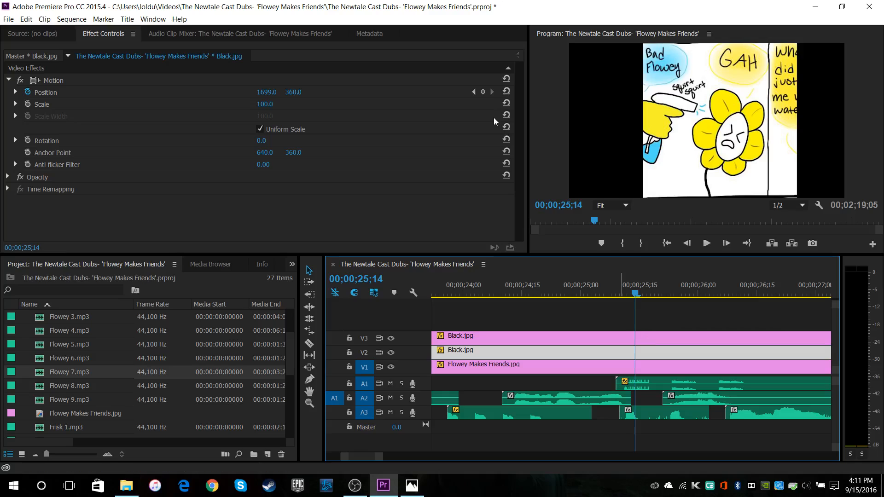
pyautogui.click(486, 96)
pyautogui.click(582, 333)
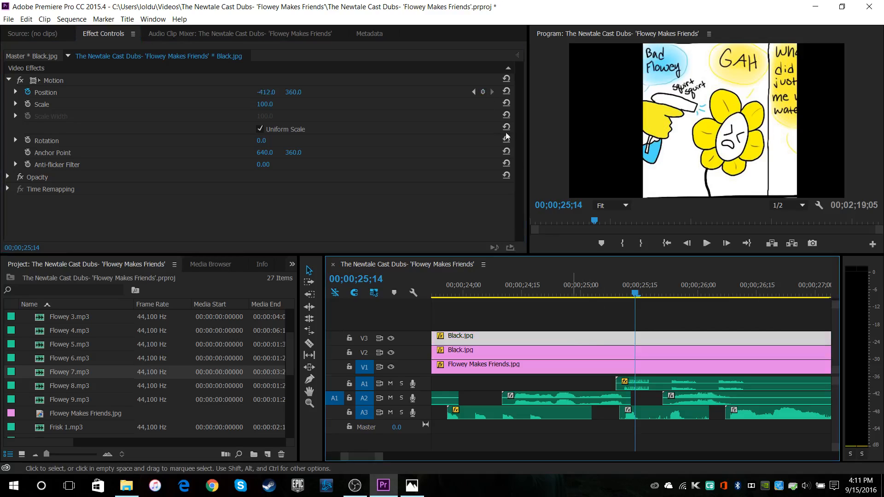
pyautogui.click(483, 92)
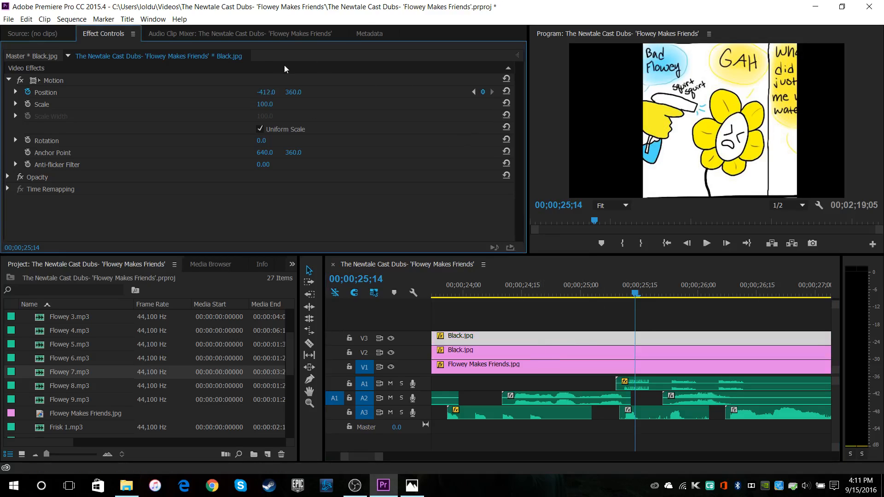
pyautogui.moveTo(266, 92); pyautogui.dragTo(330, 92)
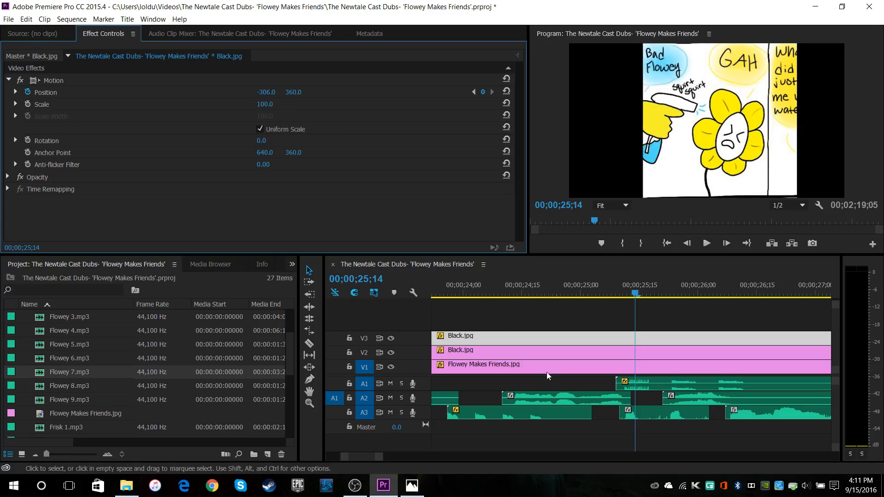
# Step: With the lower black panel selected, preview the framing from 25;04
pyautogui.click(554, 352)
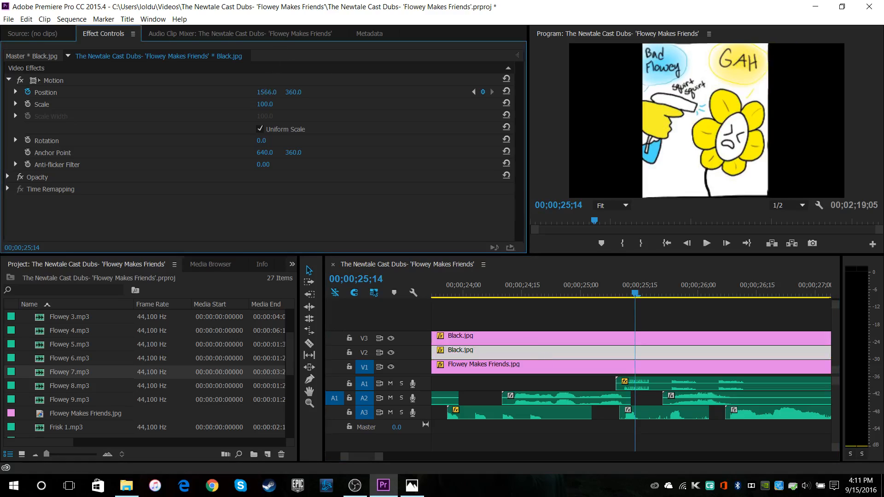
pyautogui.moveTo(628, 294); pyautogui.dragTo(599, 294)
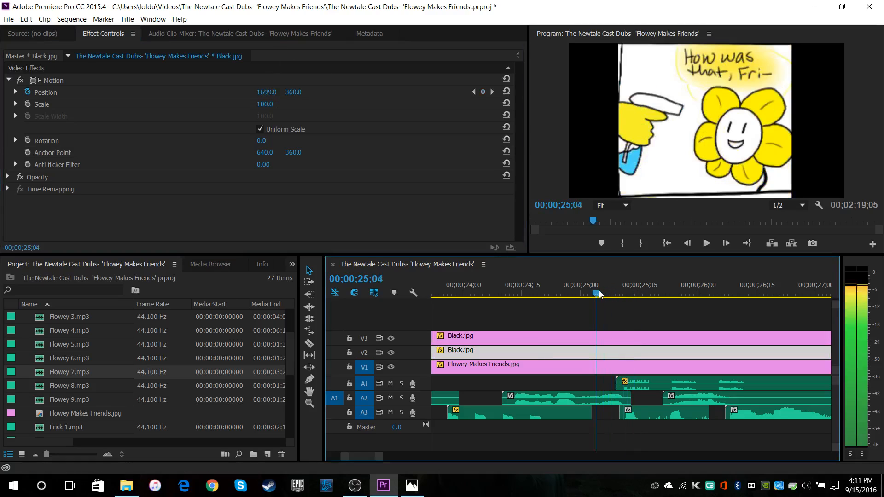
pyautogui.click(700, 245)
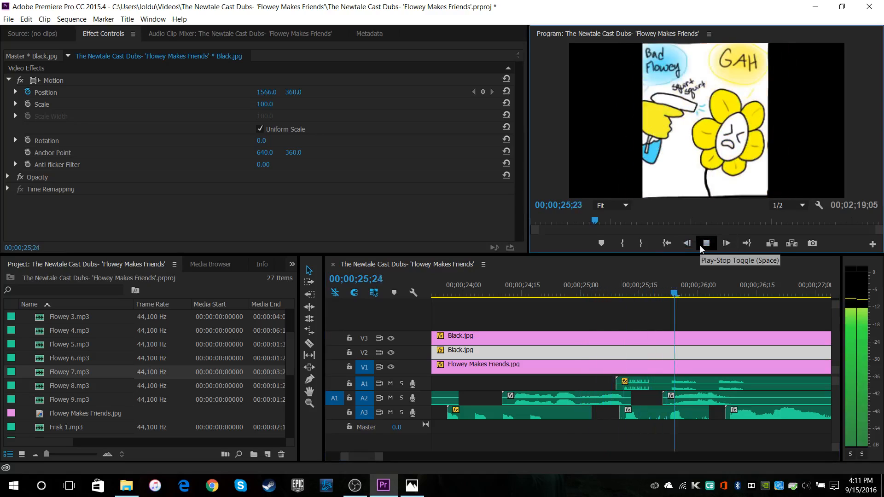
pyautogui.click(700, 244)
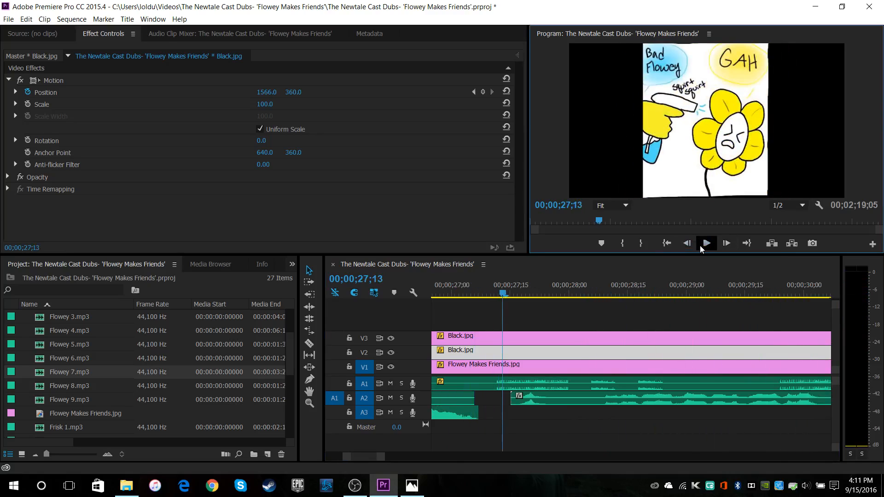
# Step: Keyframe the comic image and pan it sideways to the 'did you just spray me with water?!' panel
pyautogui.click(542, 368)
pyautogui.click(482, 92)
pyautogui.press('Right')
pyautogui.press('Right')
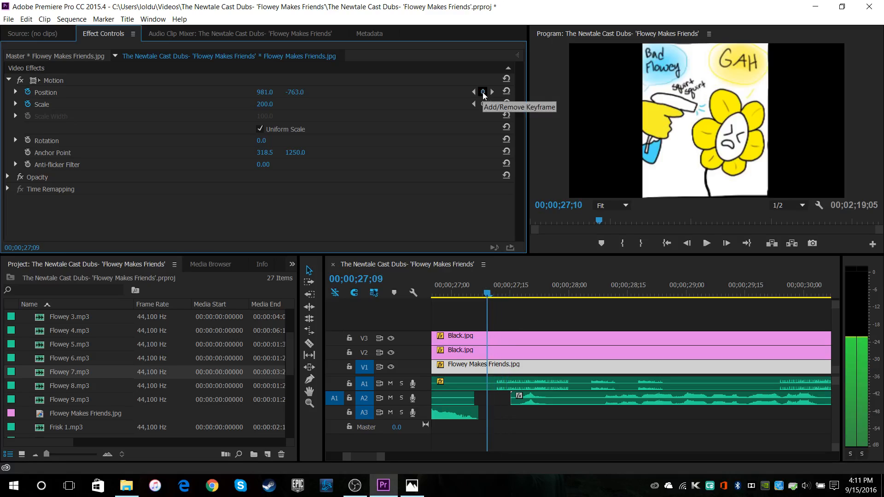
pyautogui.moveTo(265, 92); pyautogui.dragTo(235, 92)
pyautogui.click(474, 92)
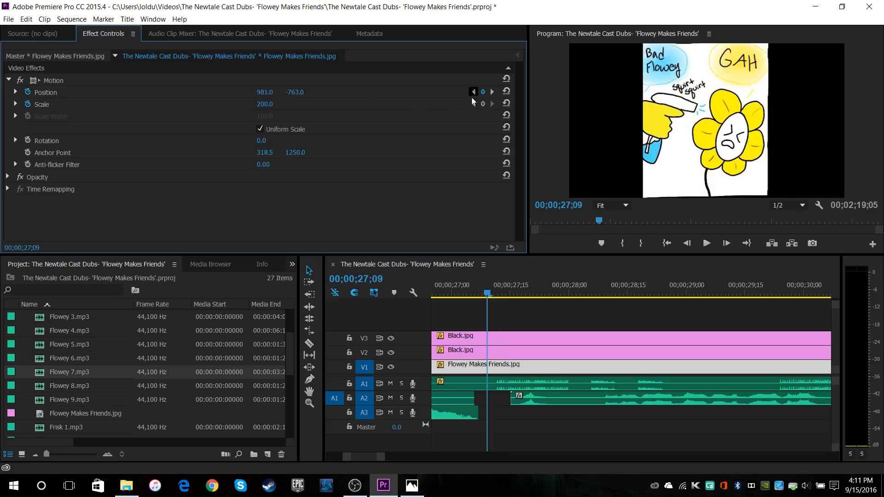
# Step: Reposition both black panels around the new panel at 27;14 (X 1628 on V2, -355 on V3)
pyautogui.click(513, 353)
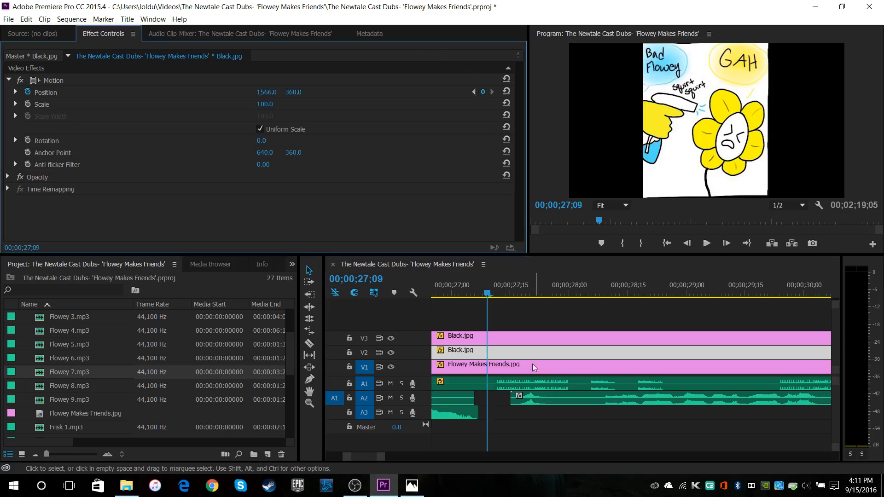
pyautogui.click(528, 343)
pyautogui.click(509, 366)
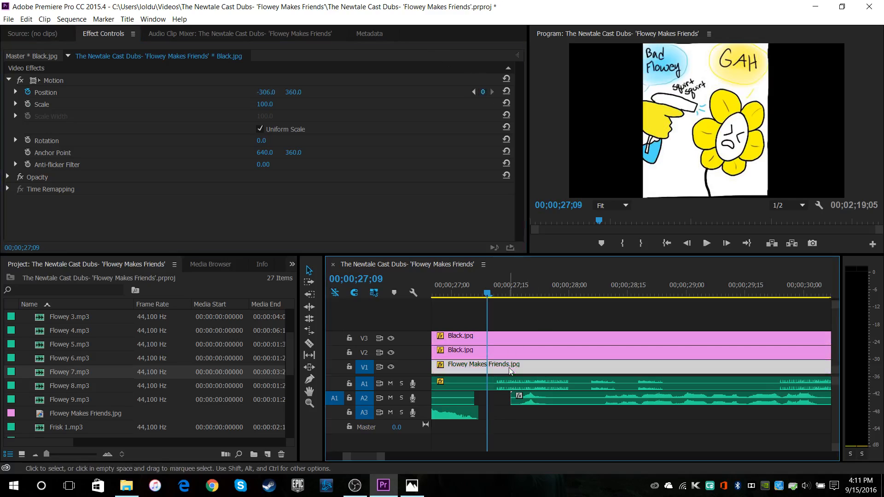
pyautogui.click(492, 91)
pyautogui.click(504, 352)
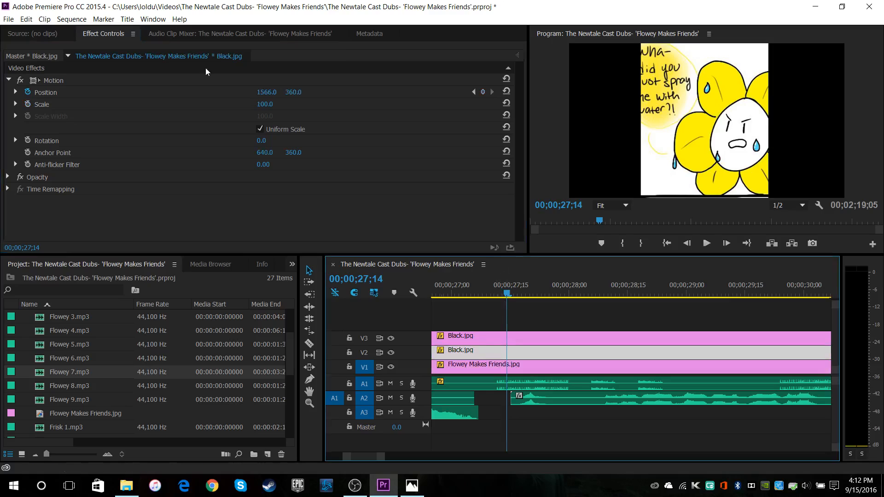
pyautogui.moveTo(263, 92)
pyautogui.mouseDown()
pyautogui.moveTo(303, 92)
pyautogui.moveTo(253, 93)
pyautogui.moveTo(270, 92)
pyautogui.mouseUp()
pyautogui.click(476, 340)
pyautogui.click(254, 93)
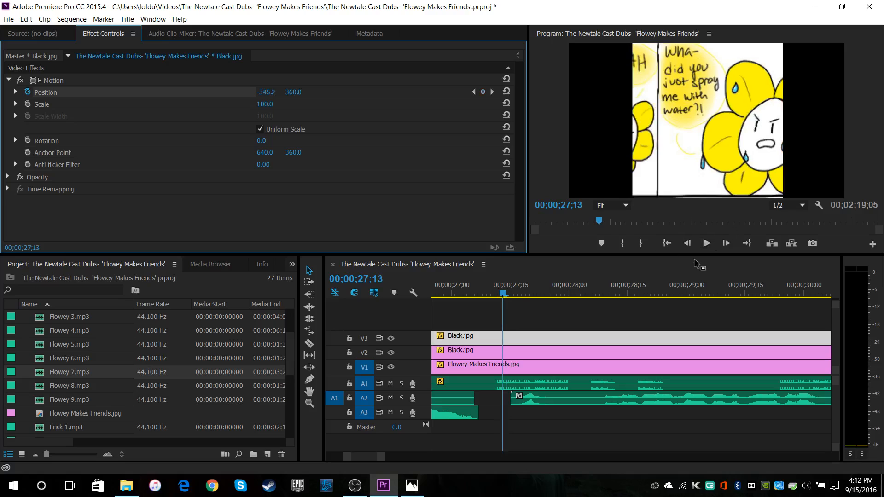
# Step: Preview the new pan and masking, then step forward one frame
pyautogui.click(701, 248)
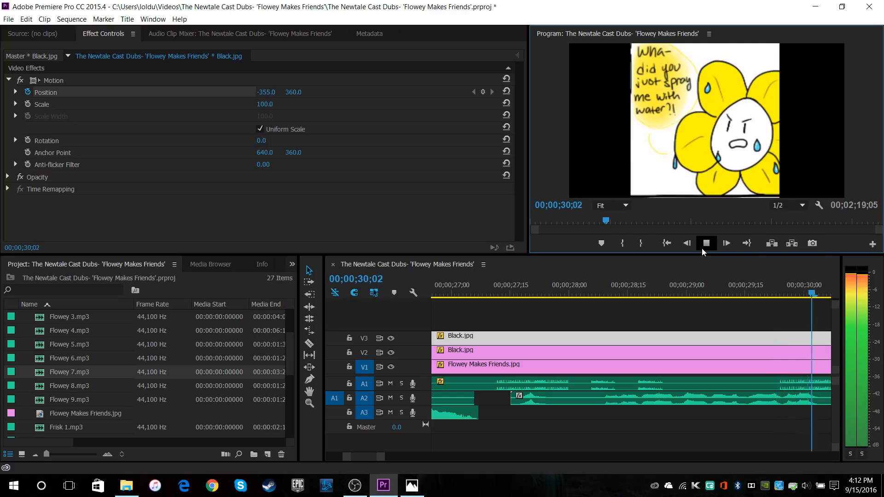
pyautogui.click(702, 247)
pyautogui.press('Right')
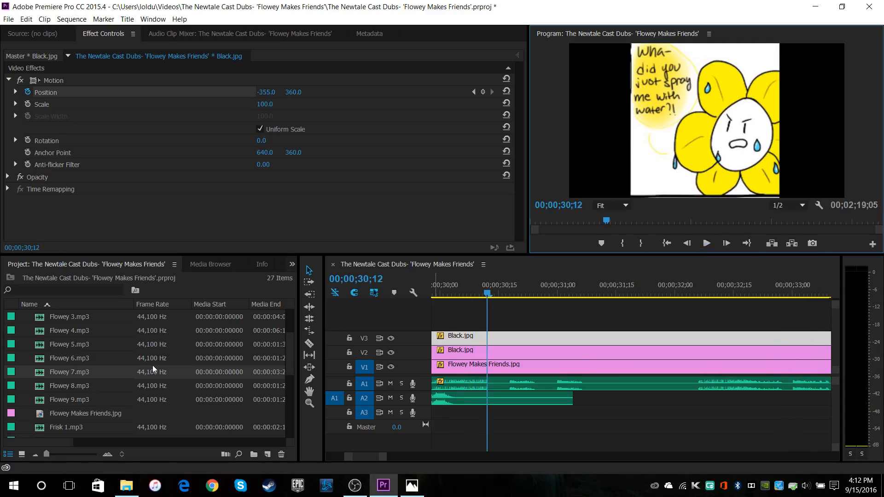
# Step: Place Frisk 5.mp3 on audio track A3 at about 30;13
pyautogui.press('Right')
pyautogui.scroll(-1, 74, 382)
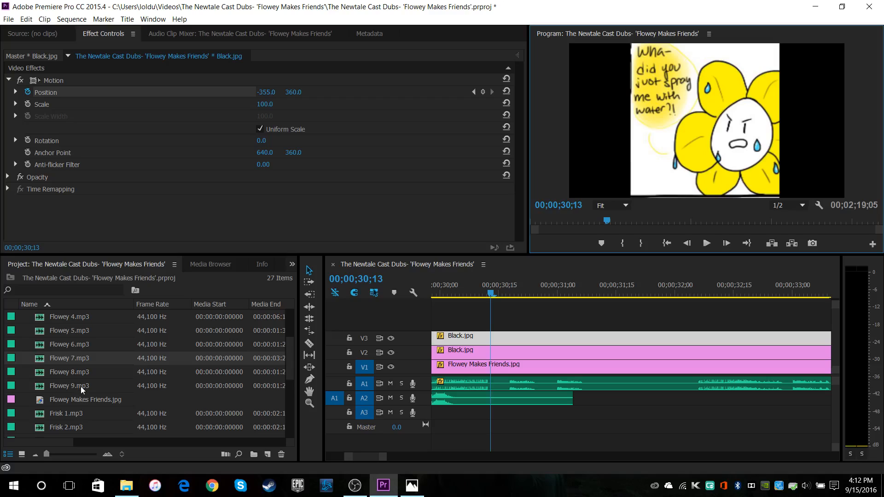
pyautogui.scroll(-2, 65, 394)
pyautogui.moveTo(78, 373); pyautogui.dragTo(494, 413)
# Step: Preview the Frisk 5 line twice and return the playhead to the clip's start
pyautogui.click(706, 243)
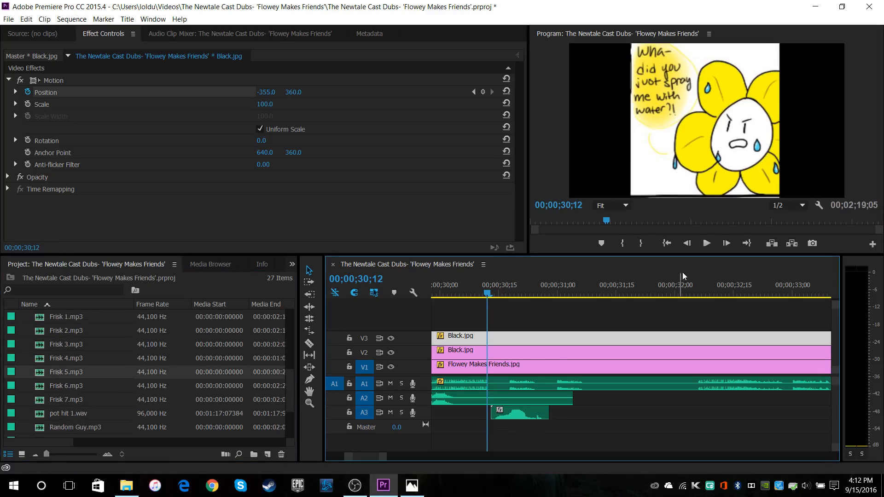
pyautogui.click(706, 243)
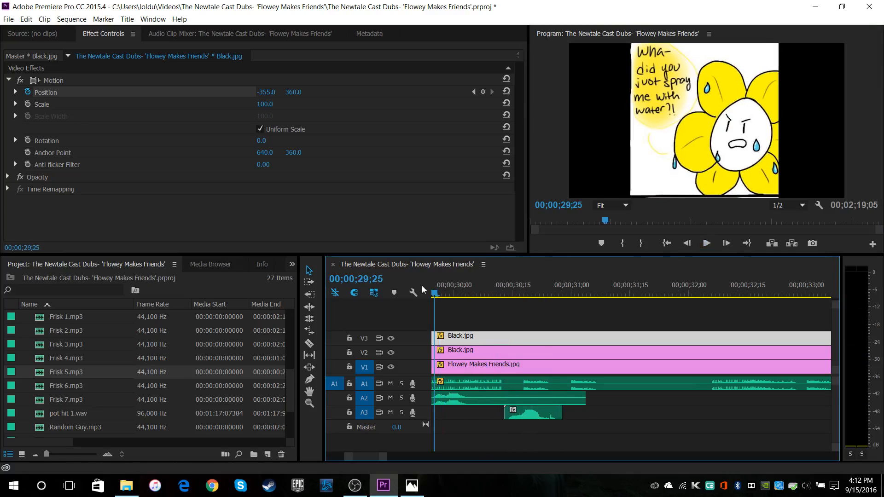
pyautogui.click(705, 243)
pyautogui.click(705, 243)
pyautogui.click(505, 294)
pyautogui.press('Left')
pyautogui.press('Left')
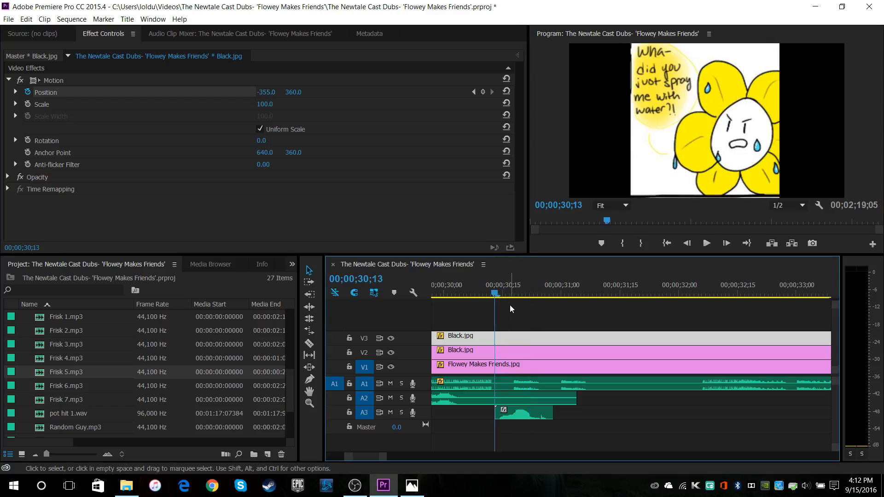
# Step: Select the comic image and check the full comic for the 'Yup. Why?!' panel
pyautogui.click(536, 363)
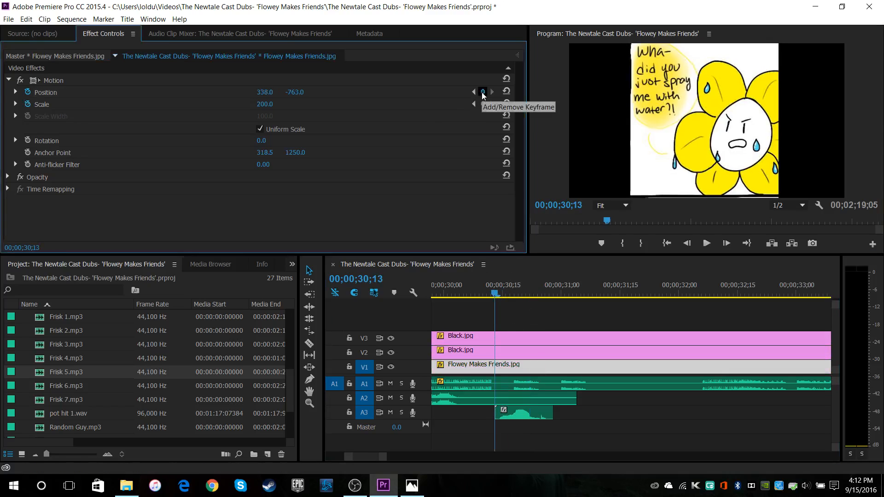
pyautogui.click(411, 486)
pyautogui.scroll(-4, 373, 341)
pyautogui.scroll(-3, 373, 340)
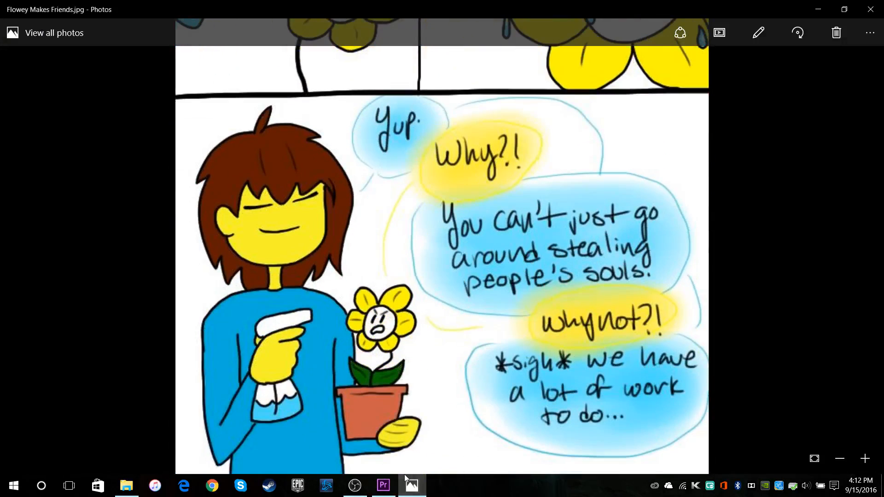
pyautogui.click(412, 486)
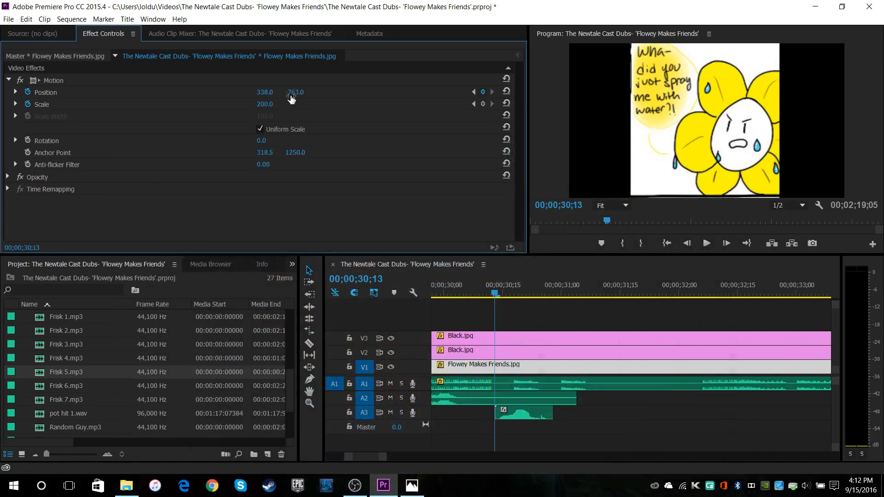
# Step: Pan the comic up to the 'Yup. Why?!' panel and enlarge it slightly
pyautogui.moveTo(302, 95); pyautogui.dragTo(257, 105)
pyautogui.click(502, 91)
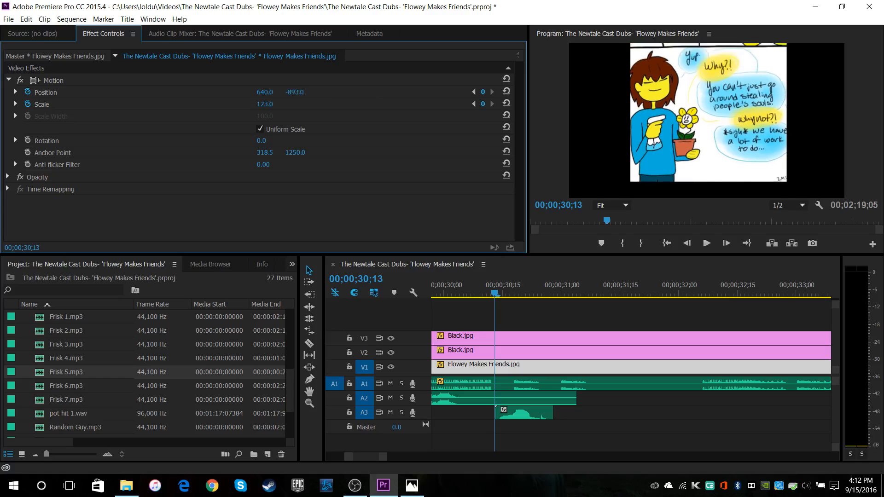
pyautogui.moveTo(257, 109); pyautogui.dragTo(297, 93)
# Step: Add Position keyframes on both black panels at 30;13 and save the project
pyautogui.click(482, 353)
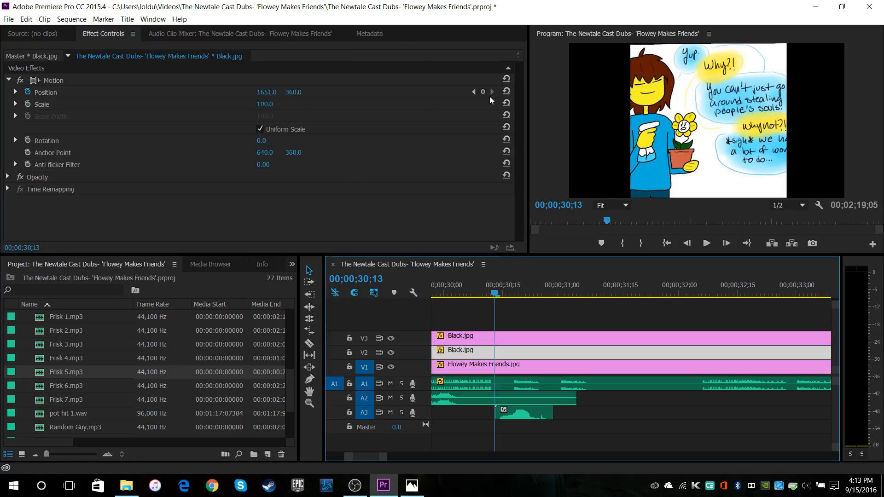
pyautogui.click(491, 341)
pyautogui.click(482, 92)
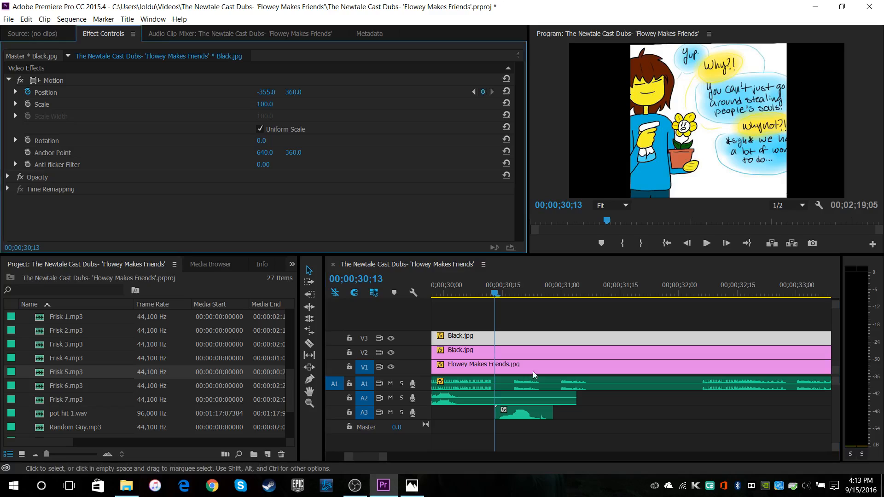
pyautogui.click(527, 366)
pyautogui.click(475, 91)
pyautogui.click(493, 352)
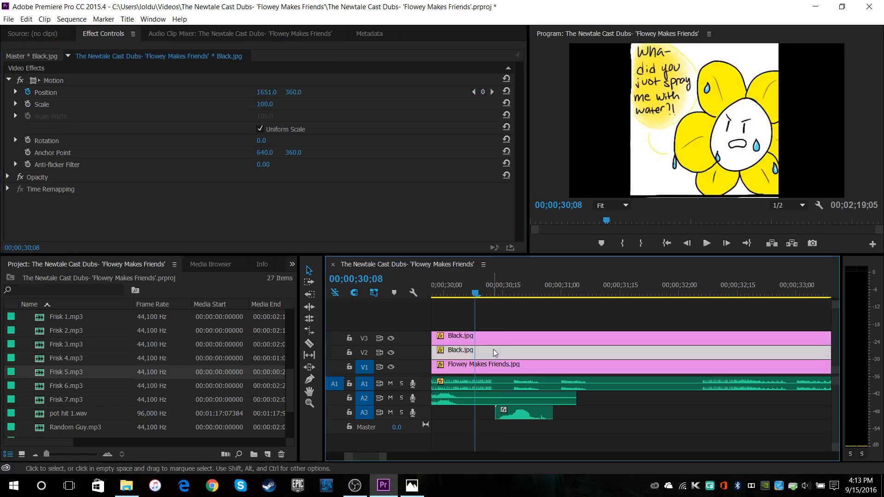
pyautogui.click(483, 92)
pyautogui.click(500, 335)
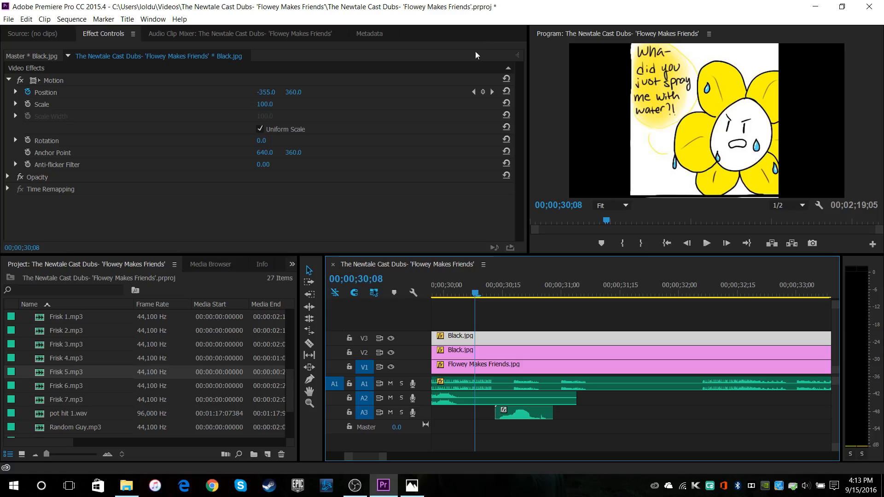
pyautogui.click(484, 92)
pyautogui.click(485, 370)
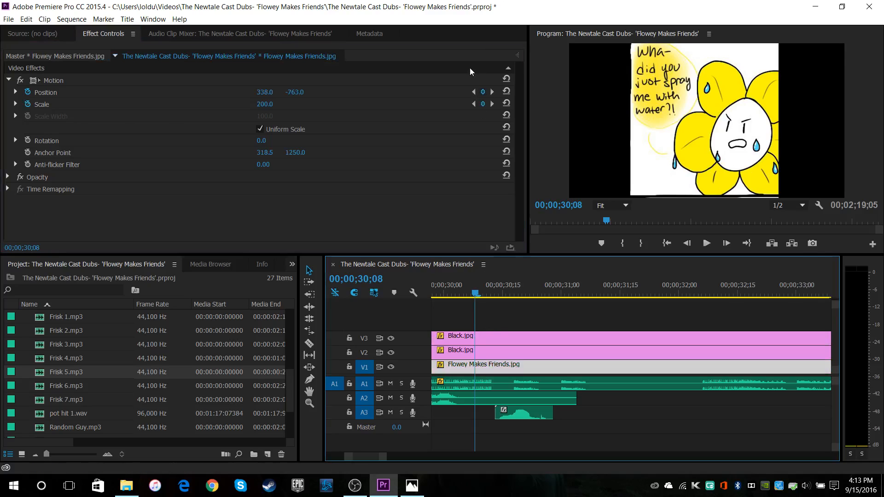
pyautogui.click(491, 92)
pyautogui.click(489, 357)
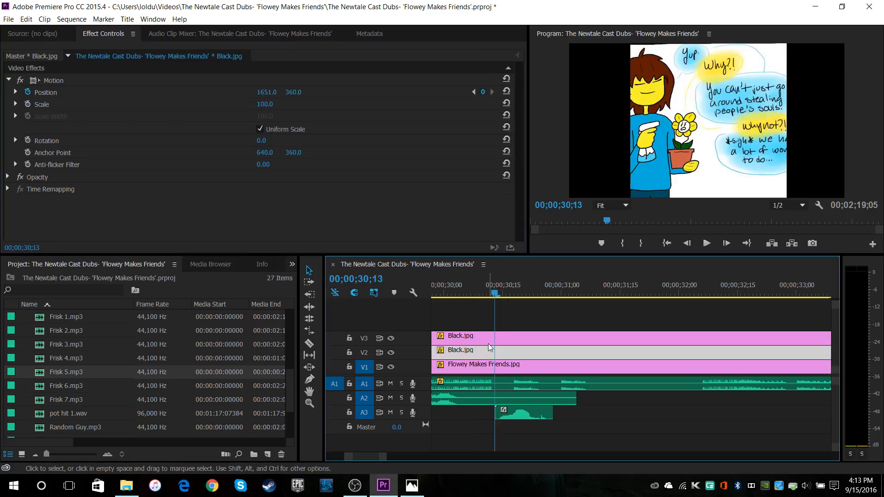
pyautogui.hotkey('ctrl', 's')
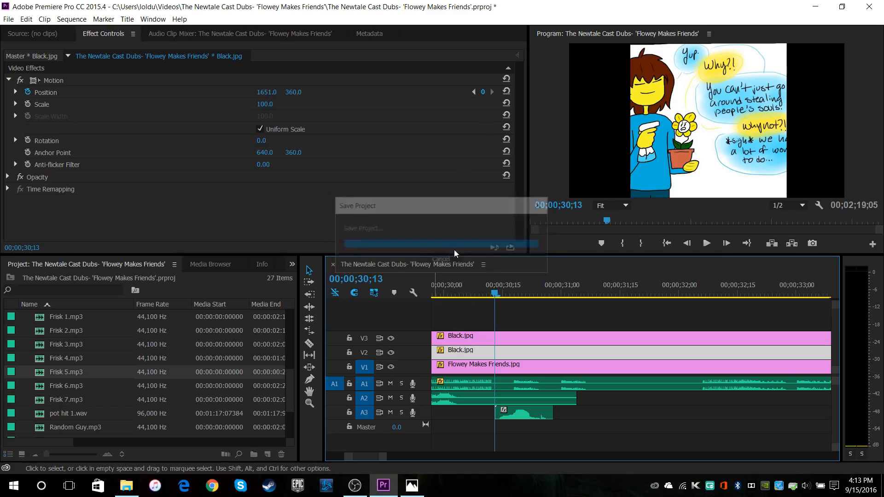
# Step: Slide the black panels to X 1752 (V2) and -461 (V3) to uncover the Frisk and Flowey panel
pyautogui.click(505, 353)
pyautogui.click(506, 363)
pyautogui.click(506, 354)
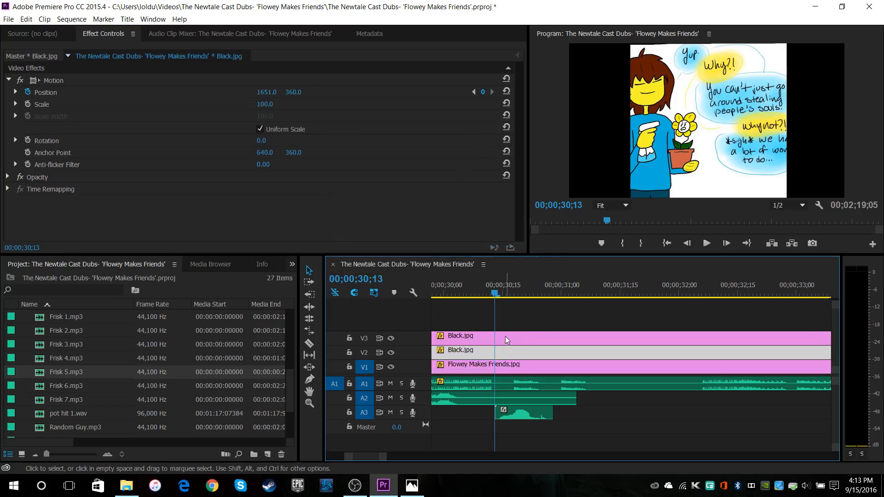
pyautogui.click(506, 340)
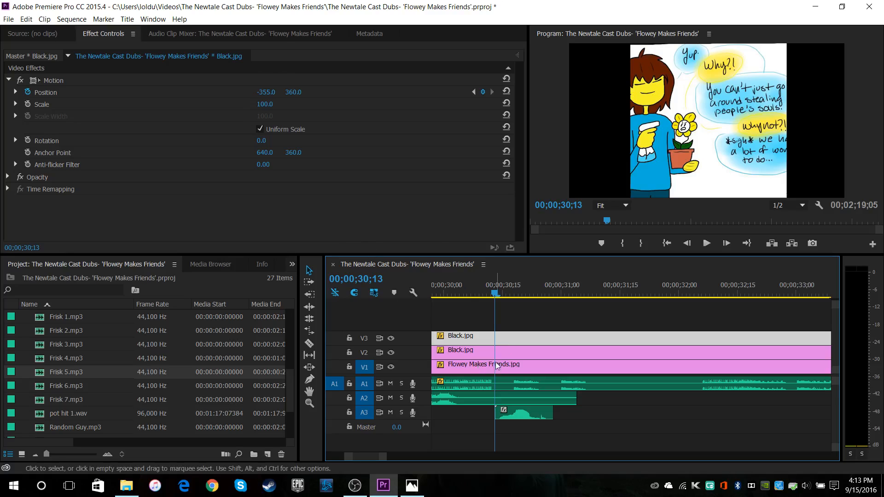
pyautogui.click(505, 353)
pyautogui.moveTo(266, 96); pyautogui.dragTo(222, 94)
pyautogui.click(495, 338)
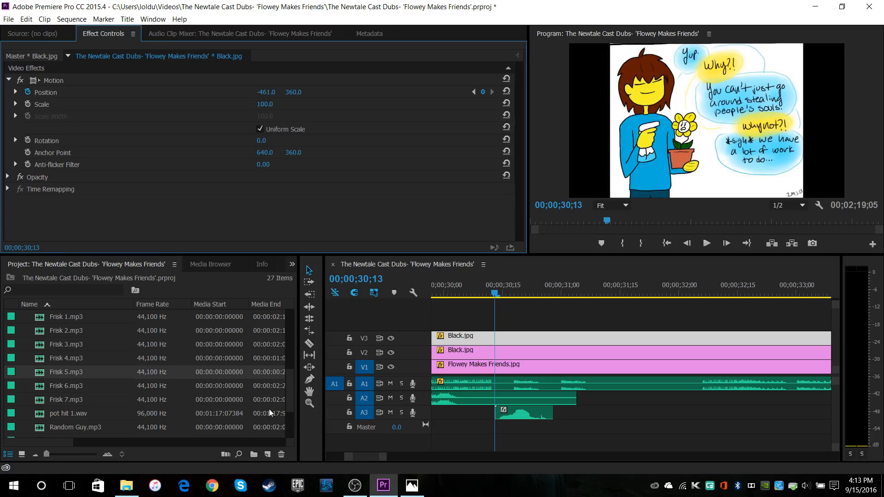
pyautogui.moveTo(374, 457); pyautogui.dragTo(597, 456)
# Step: Trim both black panel clips to end at the playhead near 30 seconds and preview the change
pyautogui.keyDown('shift'); pyautogui.click(581, 358); pyautogui.keyUp('shift')
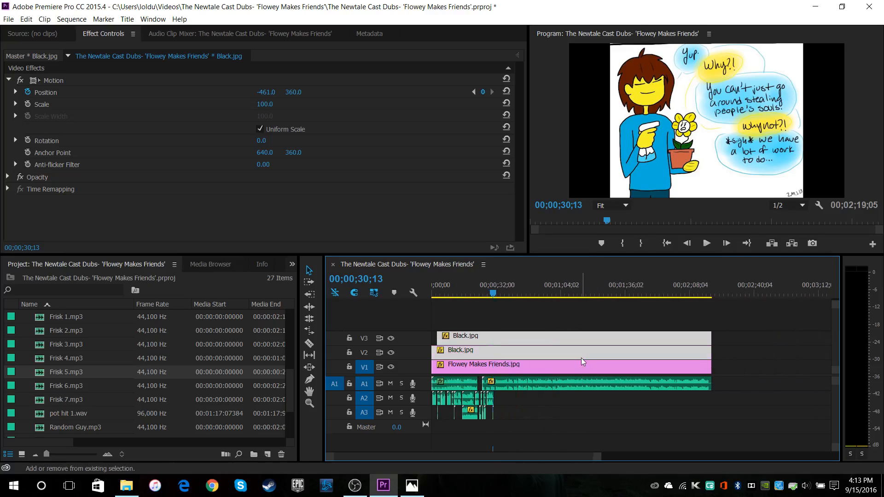
pyautogui.moveTo(711, 352); pyautogui.dragTo(493, 348)
pyautogui.moveTo(598, 458); pyautogui.dragTo(395, 457)
pyautogui.moveTo(676, 352); pyautogui.dragTo(629, 354)
pyautogui.click(611, 278)
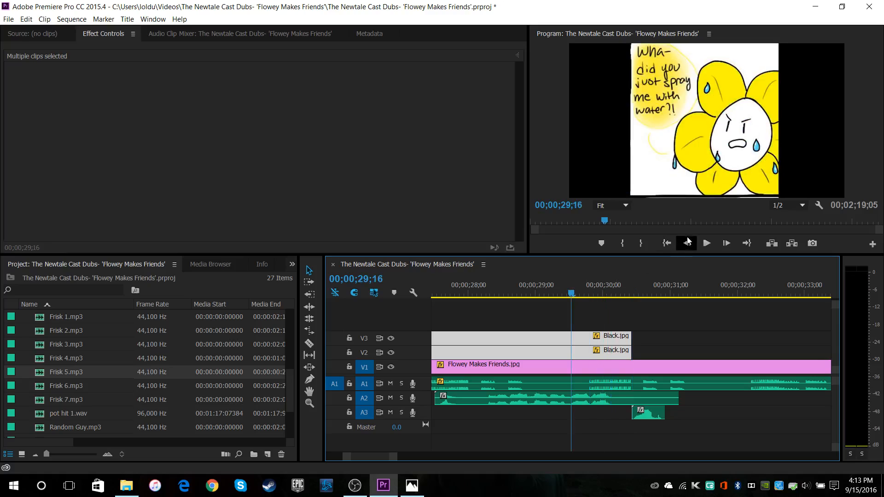
pyautogui.click(711, 242)
pyautogui.click(711, 243)
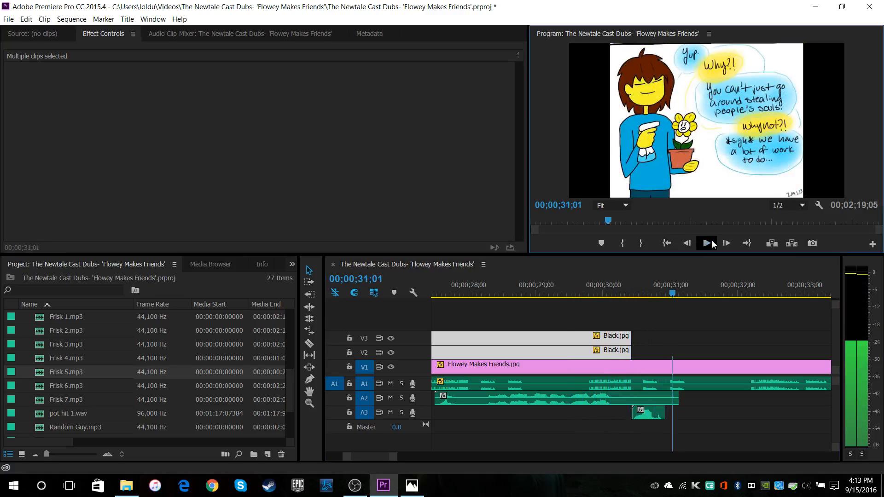
# Step: Add Flowey 8.mp3 to the third audio track and adjust its timing against Frisk 5
pyautogui.scroll(-1, 56, 385)
pyautogui.scroll(9, 57, 386)
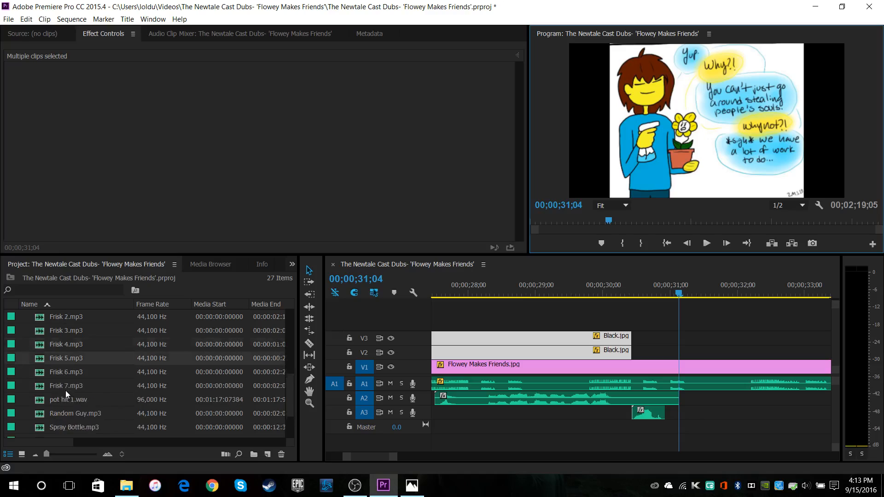
pyautogui.moveTo(75, 384); pyautogui.dragTo(703, 408)
pyautogui.moveTo(601, 292); pyautogui.dragTo(548, 289)
pyautogui.click(706, 245)
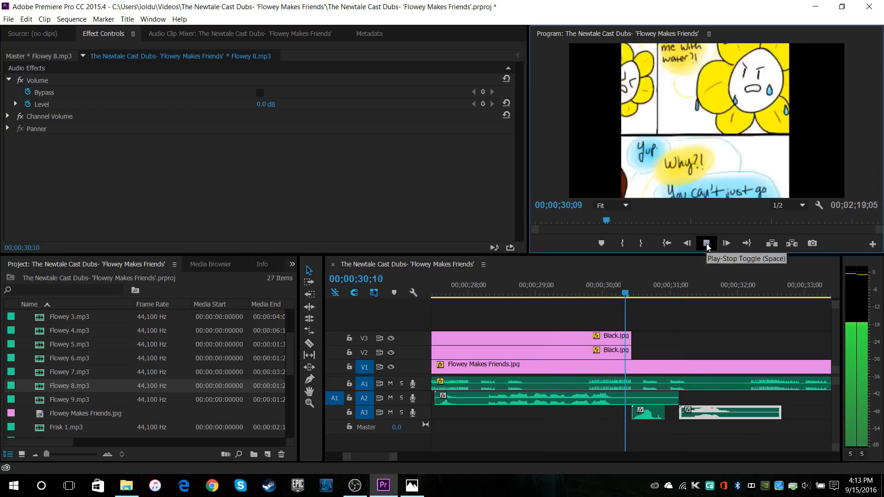
pyautogui.click(707, 244)
pyautogui.moveTo(708, 290); pyautogui.dragTo(632, 301)
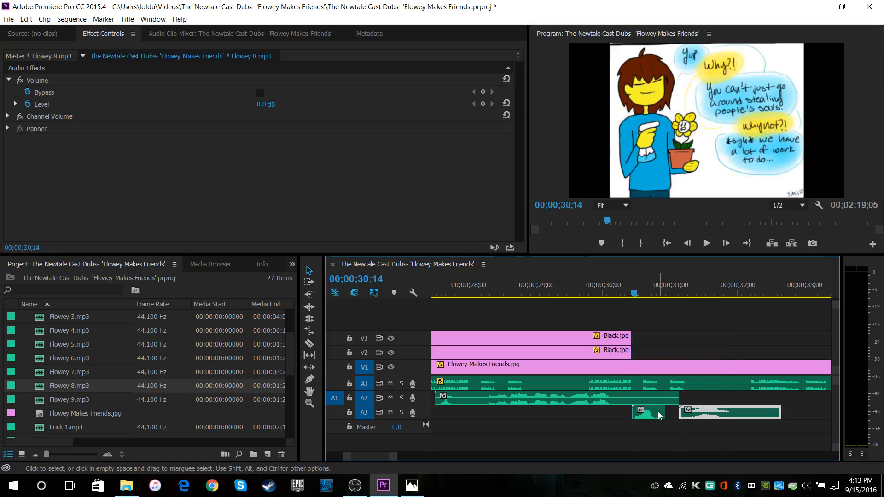
pyautogui.moveTo(656, 415); pyautogui.dragTo(730, 417)
pyautogui.press('space')
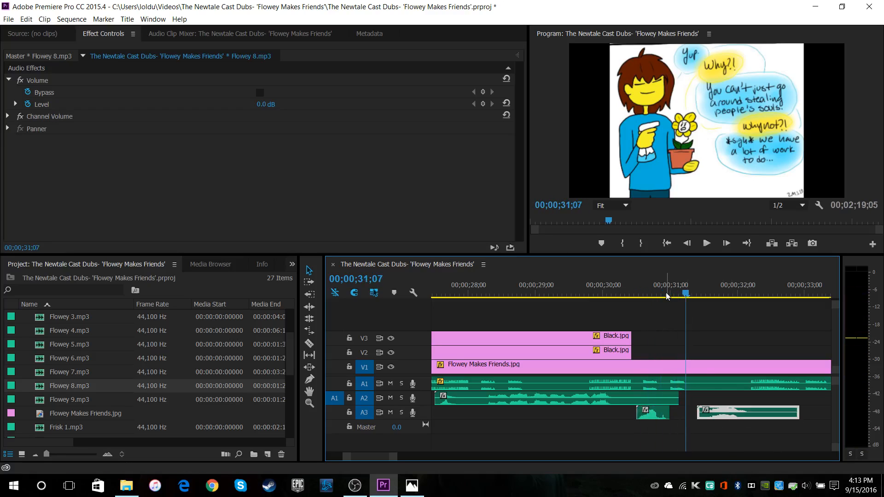
pyautogui.moveTo(665, 291); pyautogui.dragTo(599, 287)
pyautogui.click(706, 243)
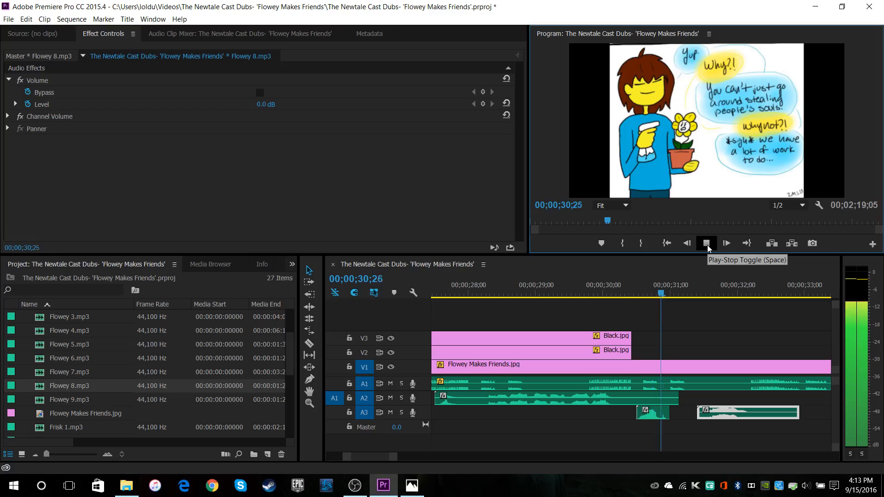
pyautogui.click(707, 245)
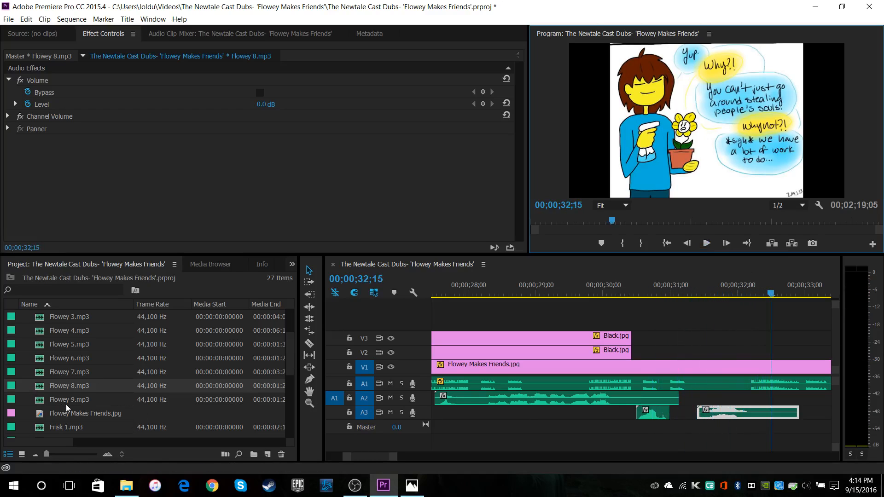
# Step: Add Frisk 6.mp3 on the third audio track and play the dialogue from about 30;18
pyautogui.moveTo(737, 412); pyautogui.dragTo(736, 398)
pyautogui.scroll(-1, 84, 392)
pyautogui.scroll(-3, 85, 391)
pyautogui.moveTo(68, 391); pyautogui.dragTo(772, 412)
pyautogui.click(643, 291)
pyautogui.click(686, 243)
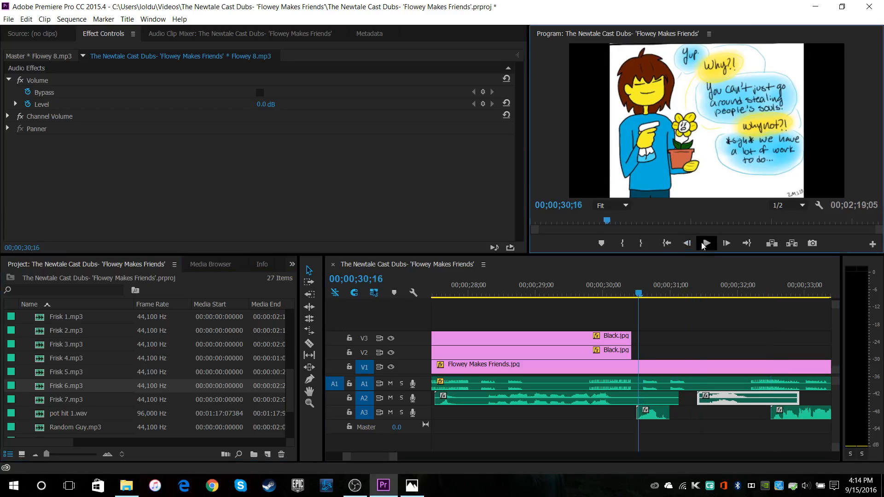
pyautogui.click(703, 245)
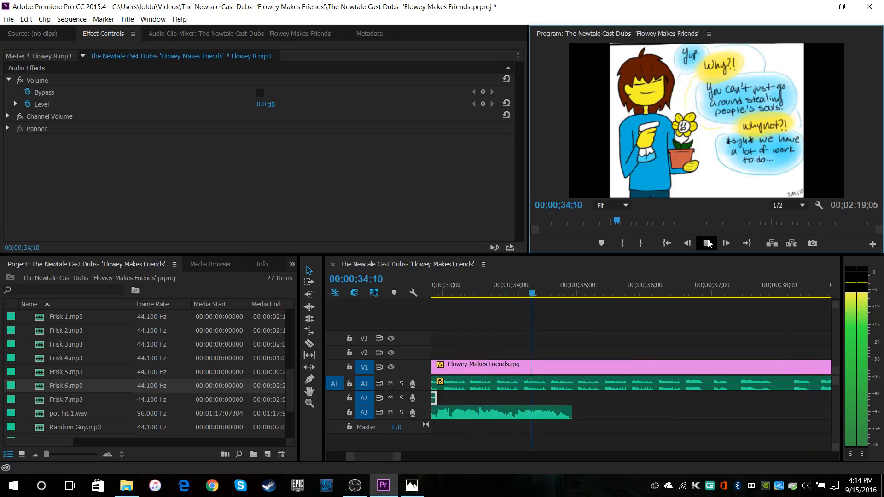
pyautogui.click(707, 243)
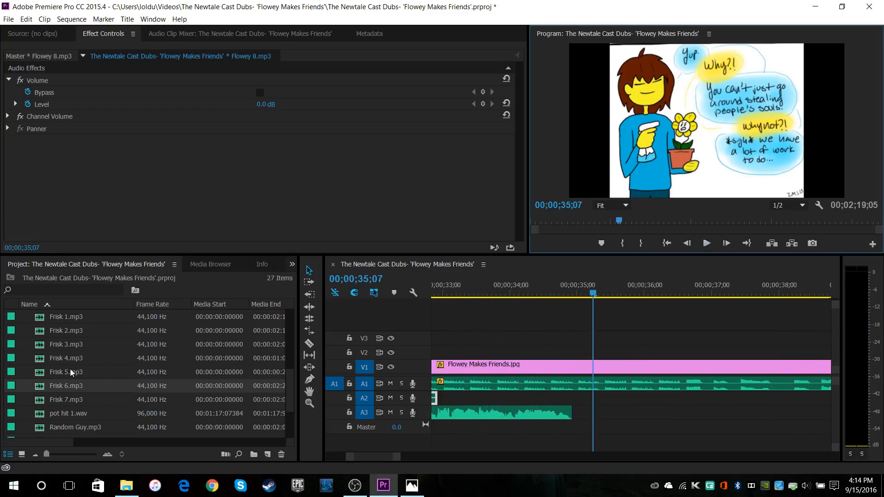
# Step: Add the Flowey 9 voice line and play it back
pyautogui.scroll(-2, 64, 388)
pyautogui.scroll(5, 80, 396)
pyautogui.moveTo(76, 401); pyautogui.dragTo(673, 400)
pyautogui.click(708, 243)
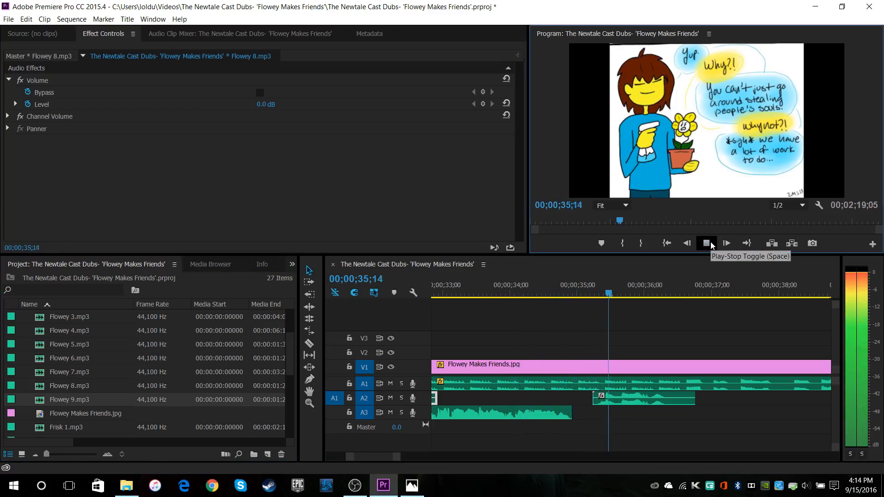
pyautogui.click(712, 244)
# Step: Place Frisk 7.mp3 right after Flowey 9 on A2 and preview it from 35;22
pyautogui.scroll(-5, 125, 385)
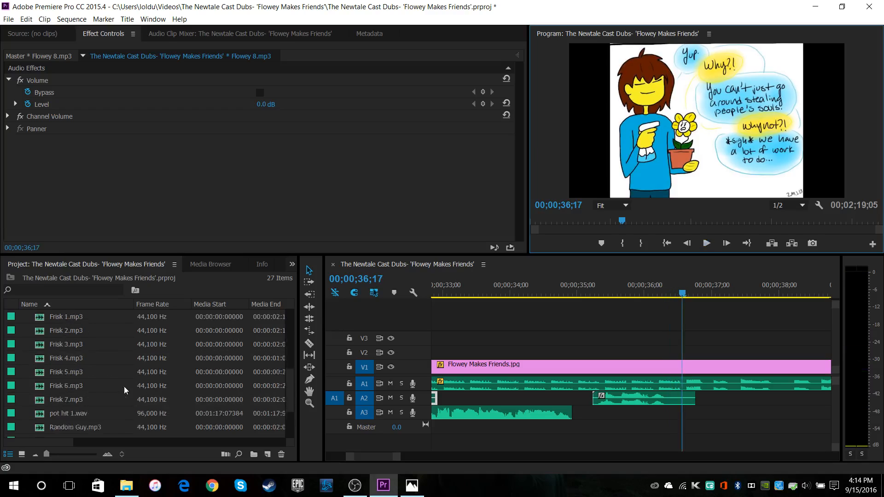
pyautogui.moveTo(70, 331); pyautogui.dragTo(696, 412)
pyautogui.click(627, 284)
pyautogui.click(706, 243)
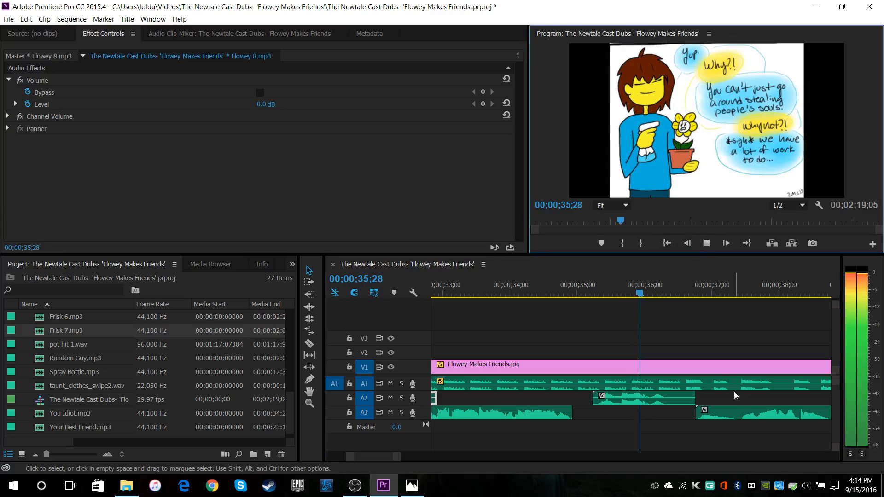
pyautogui.click(713, 247)
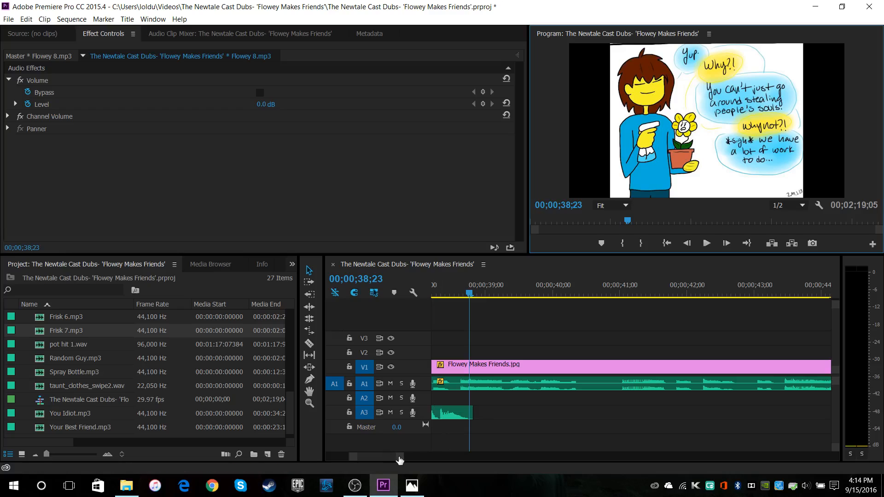
pyautogui.moveTo(398, 457); pyautogui.dragTo(410, 457)
pyautogui.moveTo(572, 416); pyautogui.dragTo(572, 405)
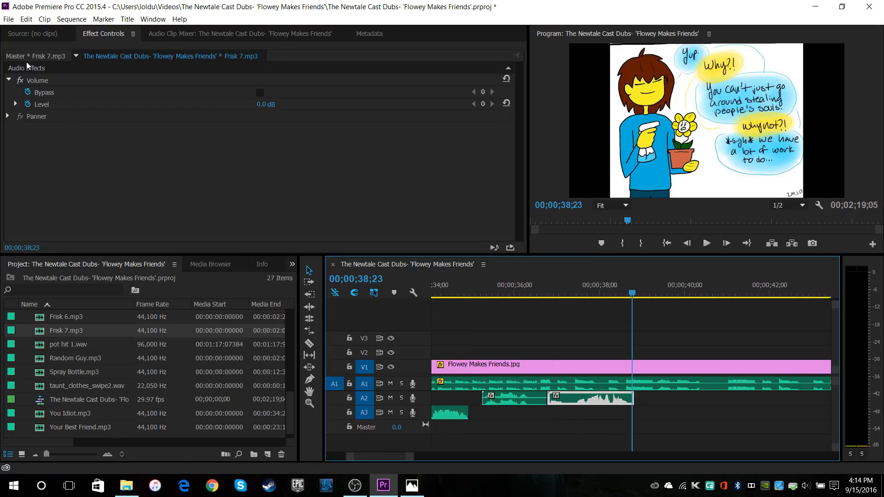
# Step: Turn off Frisk 7's volume keyframing, raise its level to 6 dB, and preview the line
pyautogui.click(28, 91)
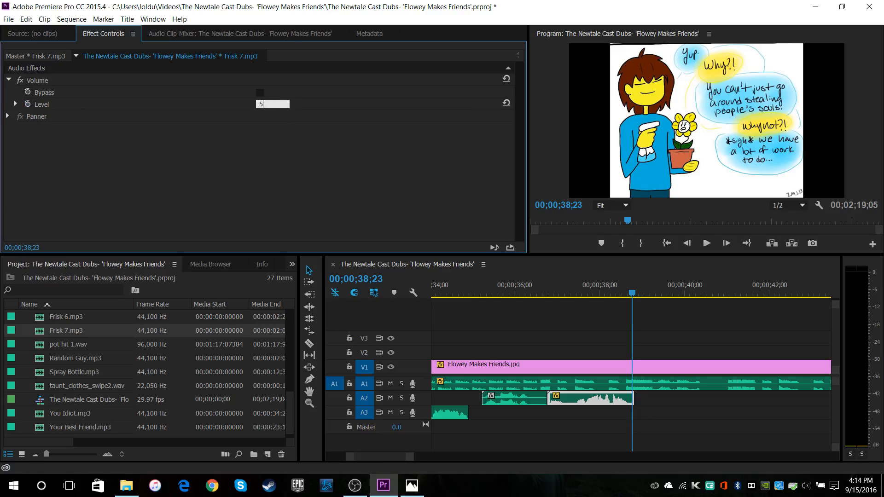
pyautogui.click(546, 288)
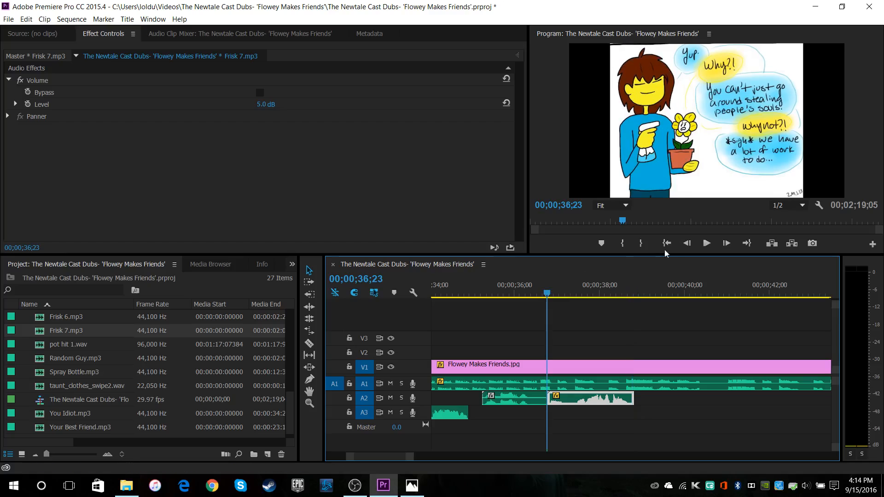
pyautogui.click(706, 243)
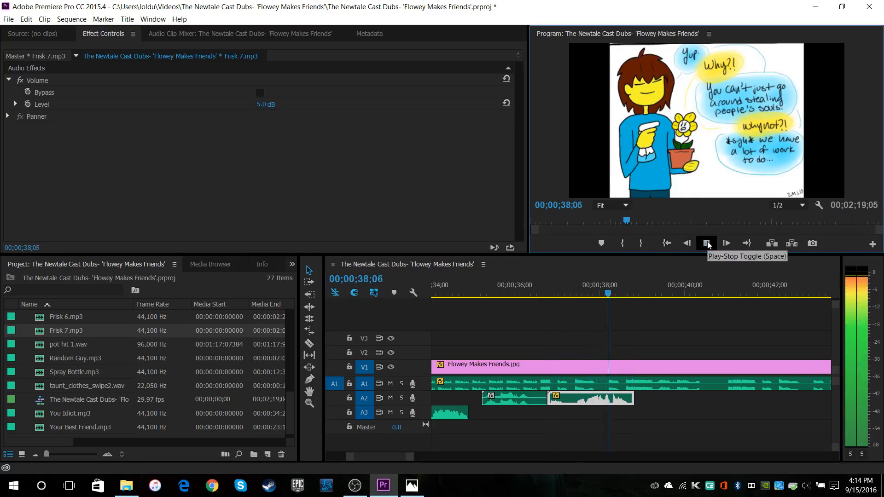
pyautogui.press('space')
pyautogui.click(266, 104)
pyautogui.write('6')
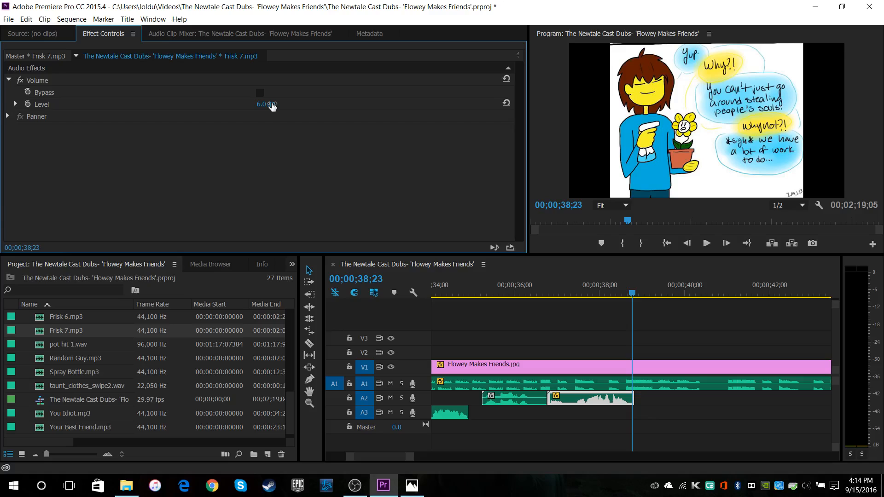
pyautogui.click(547, 287)
pyautogui.click(704, 247)
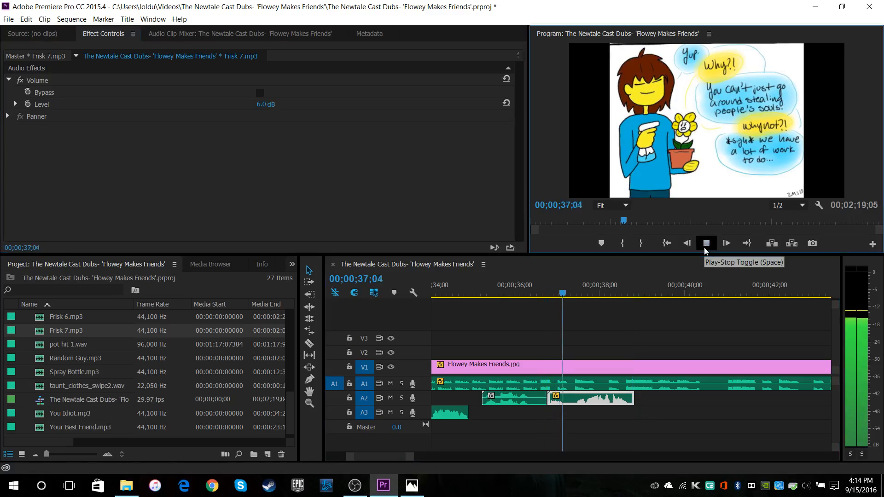
pyautogui.click(704, 248)
pyautogui.click(481, 288)
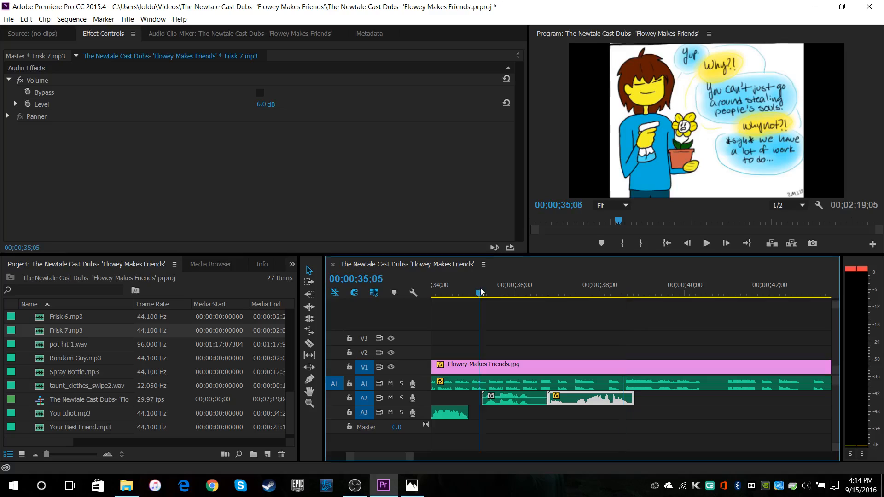
# Step: Turn off Flowey 9's volume keyframing and lower its level to 4 dB, previewing the voice line
pyautogui.click(517, 399)
pyautogui.click(27, 92)
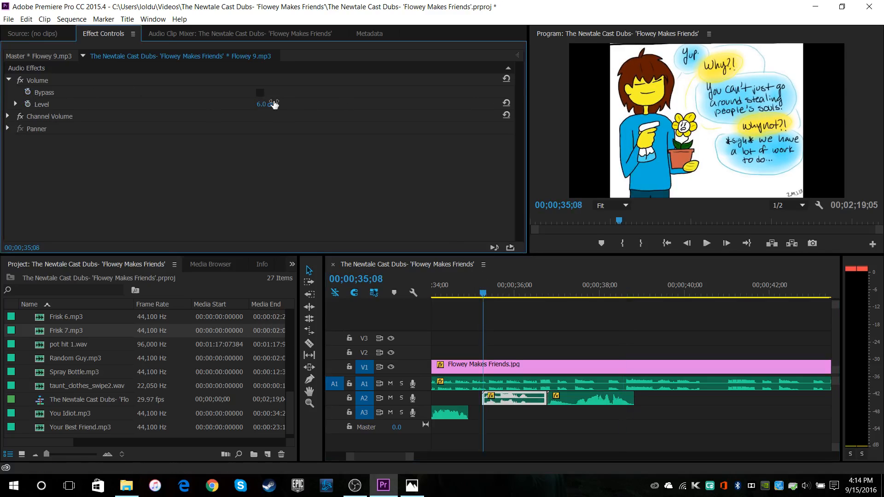
pyautogui.click(703, 245)
pyautogui.click(702, 245)
pyautogui.click(265, 104)
pyautogui.write('4')
pyautogui.click(490, 316)
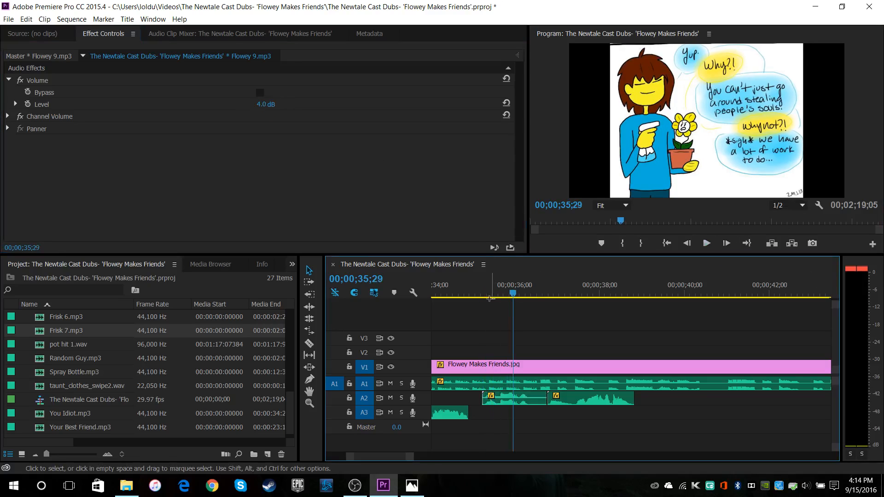
pyautogui.click(470, 294)
pyautogui.click(701, 247)
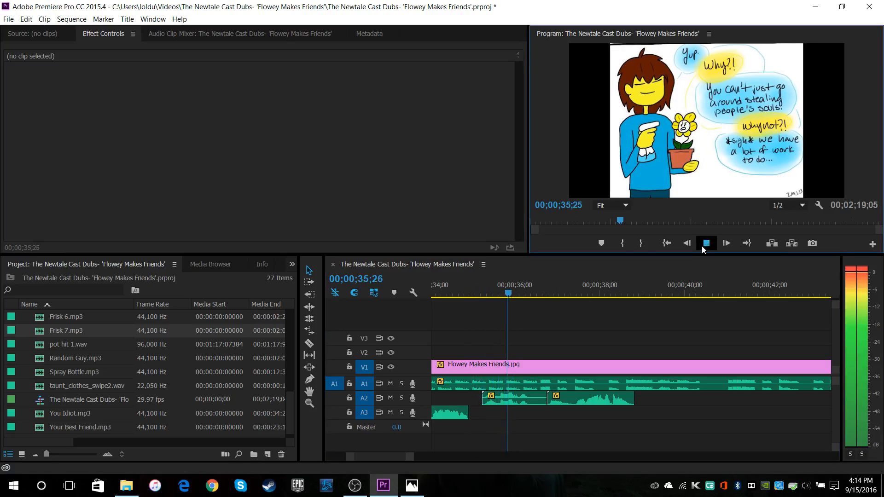
pyautogui.click(705, 244)
# Step: Lower Flowey 9.mp3 on A2 to 2.0 dB and replay the line
pyautogui.click(496, 401)
pyautogui.click(268, 109)
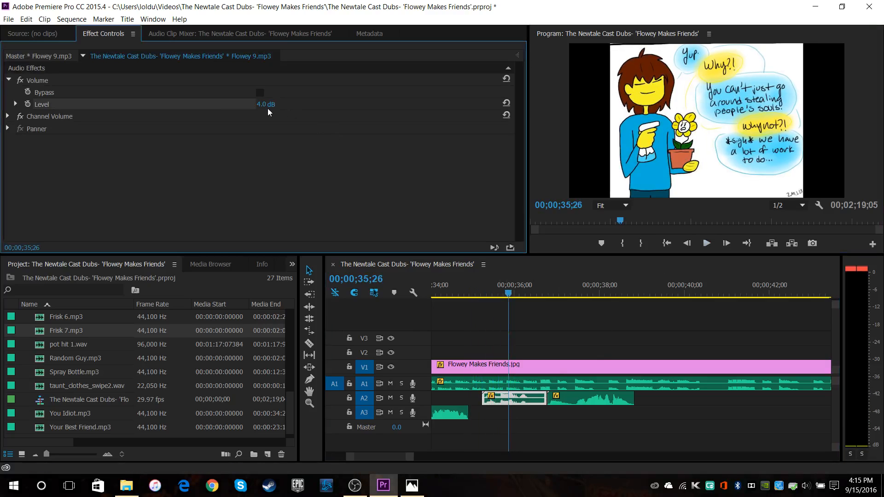
pyautogui.click(269, 104)
pyautogui.click(707, 243)
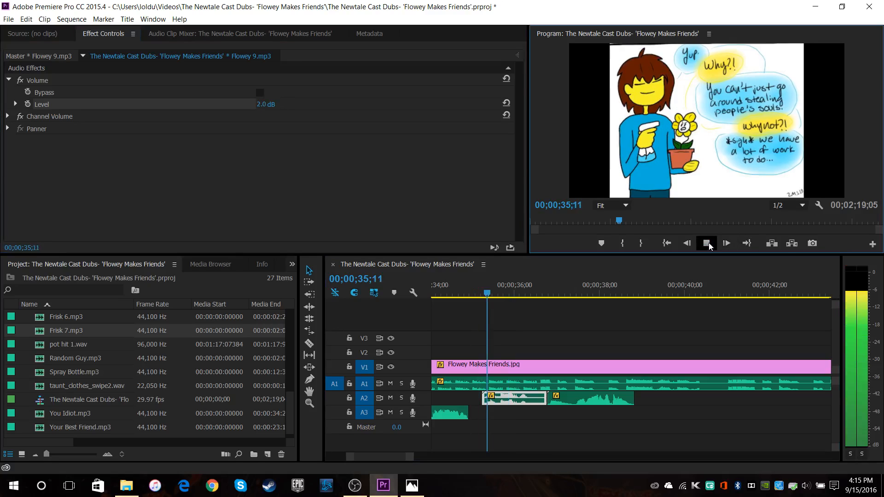
pyautogui.click(272, 104)
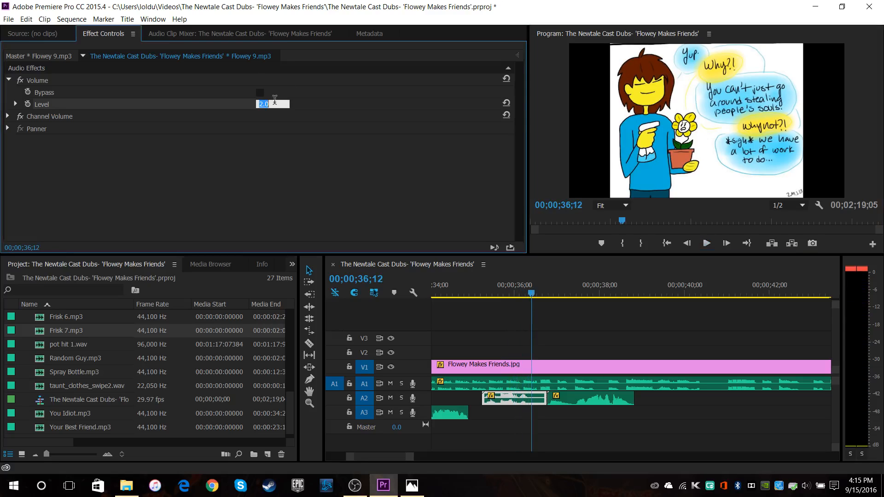
pyautogui.click(481, 294)
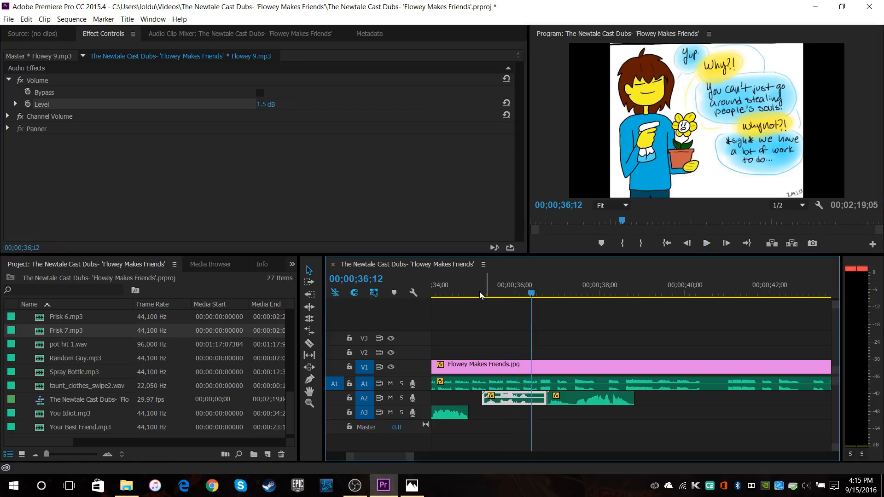
pyautogui.click(704, 244)
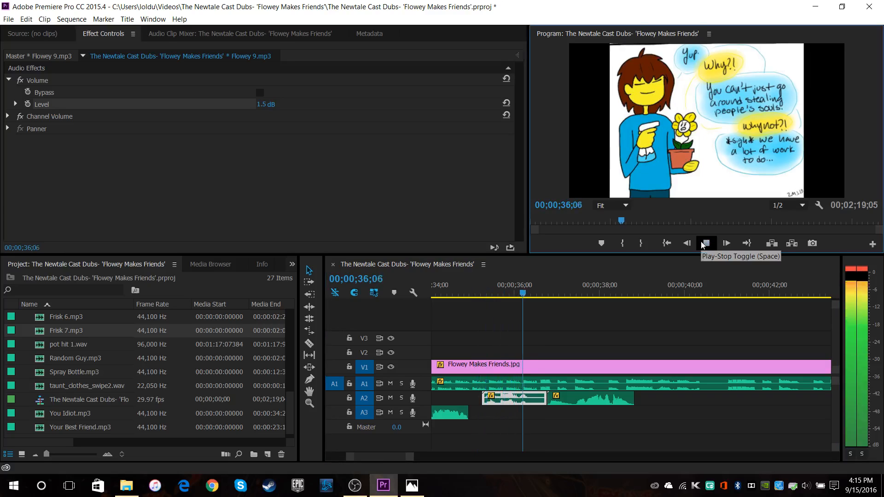
pyautogui.click(704, 244)
# Step: Step Flowey 9 down through 1.5 and 1.2 dB to 0.0 dB, replaying from about 31 seconds
pyautogui.click(272, 103)
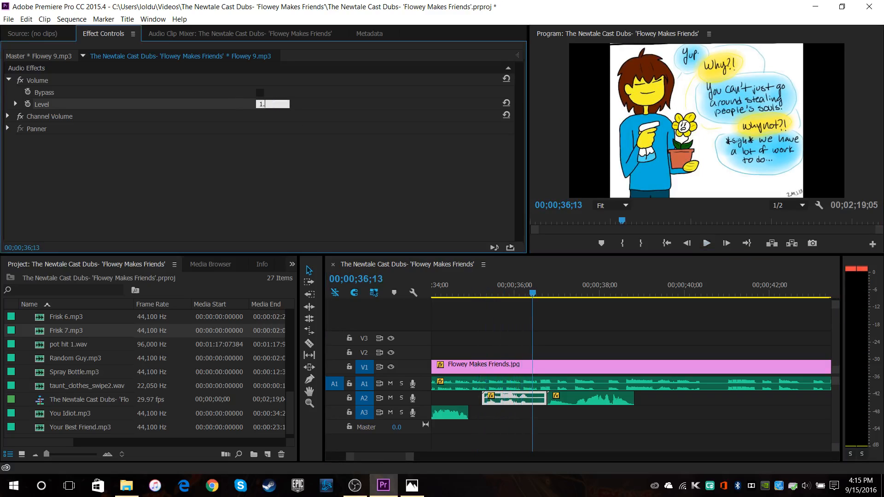
pyautogui.click(454, 293)
pyautogui.click(707, 243)
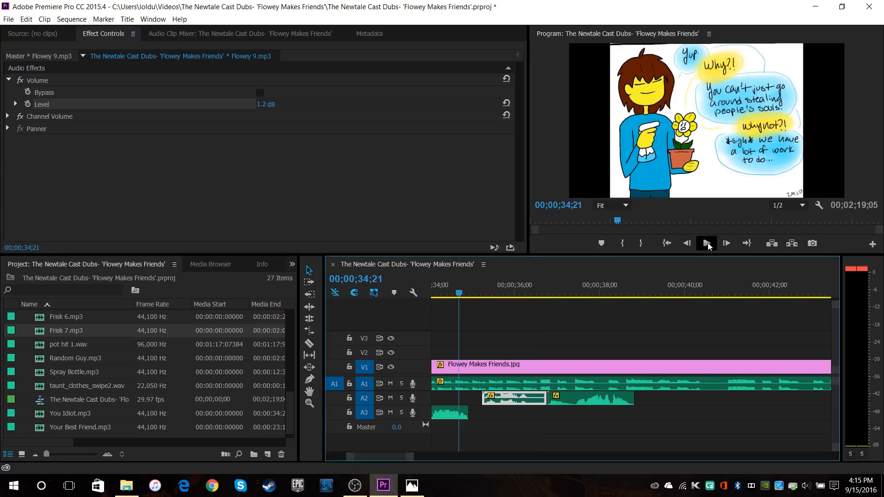
pyautogui.click(707, 243)
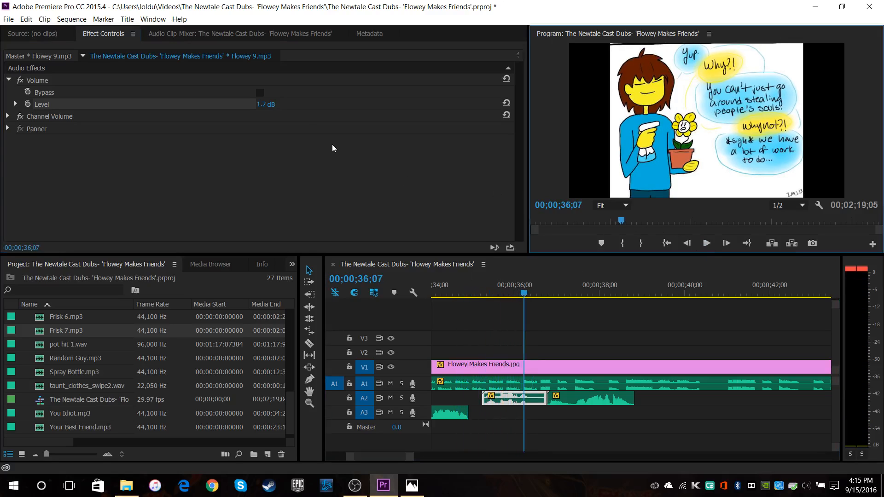
pyautogui.click(272, 103)
pyautogui.click(474, 293)
pyautogui.click(706, 243)
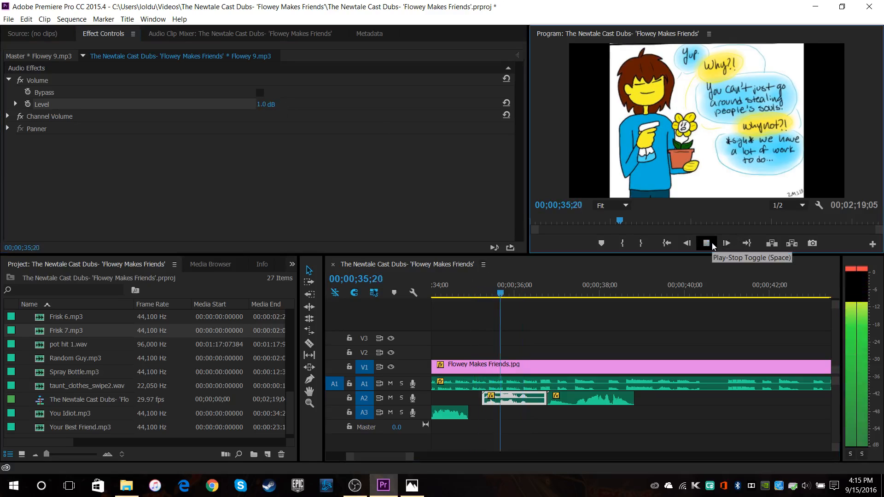
pyautogui.click(706, 243)
pyautogui.click(272, 103)
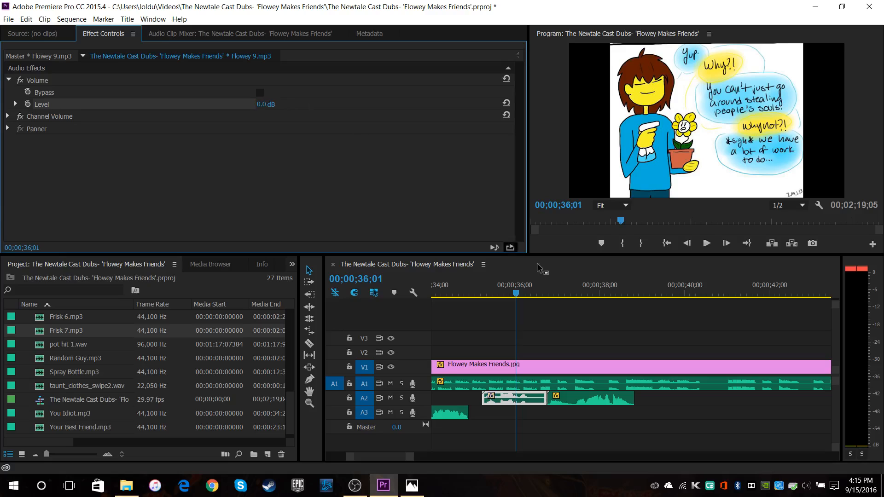
pyautogui.moveTo(515, 292); pyautogui.dragTo(452, 271)
pyautogui.click(706, 243)
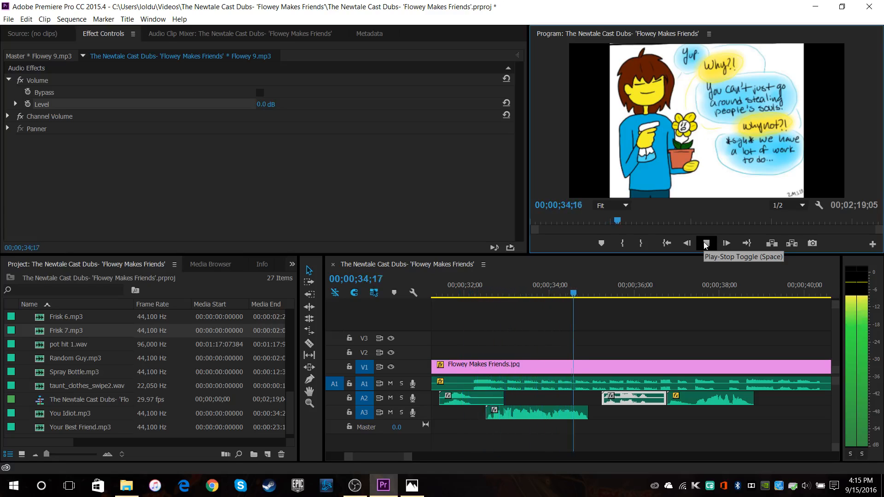
# Step: Select Frisk 6.mp3 on A3, turn off its volume keyframing, and preview its line
pyautogui.click(704, 246)
pyautogui.click(530, 422)
pyautogui.click(562, 417)
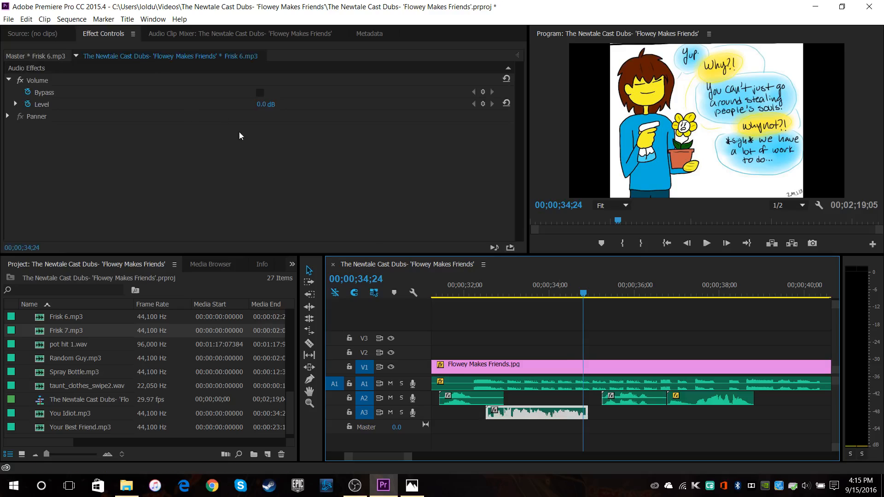
pyautogui.click(28, 92)
pyautogui.click(32, 111)
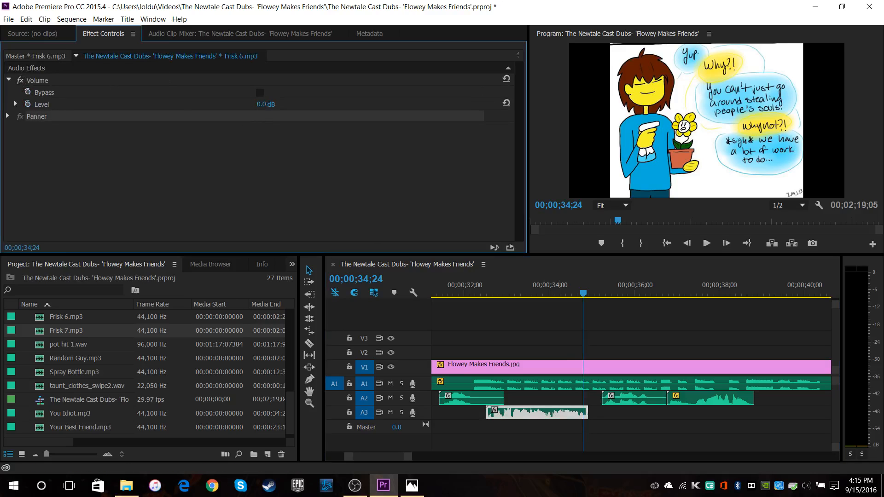
pyautogui.click(469, 289)
pyautogui.click(713, 244)
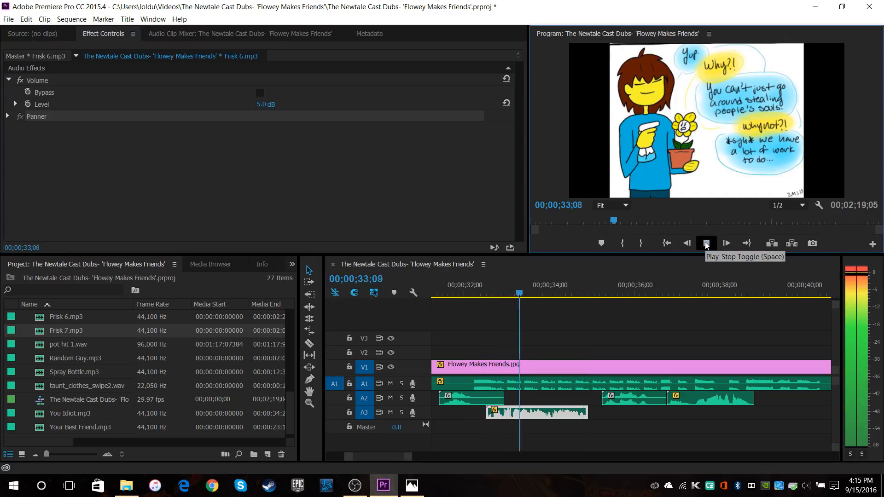
pyautogui.click(707, 244)
# Step: Try Frisk 6 at 5.0 dB and then 3.0 dB, previewing from about 32 seconds
pyautogui.click(272, 102)
pyautogui.click(475, 289)
pyautogui.click(703, 242)
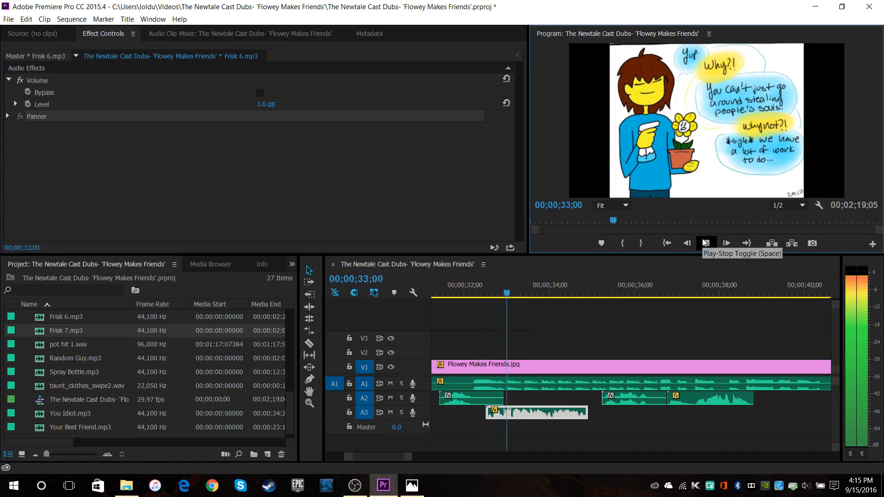
pyautogui.click(705, 242)
pyautogui.click(272, 102)
pyautogui.click(485, 285)
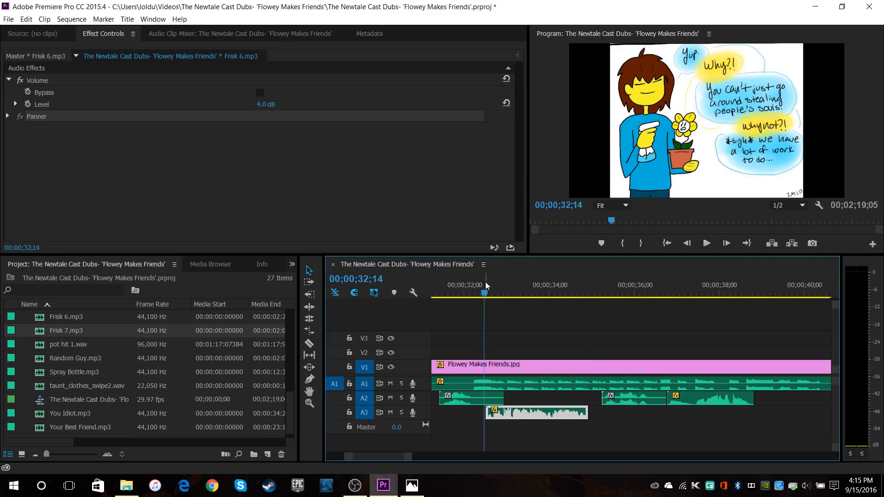
pyautogui.click(711, 247)
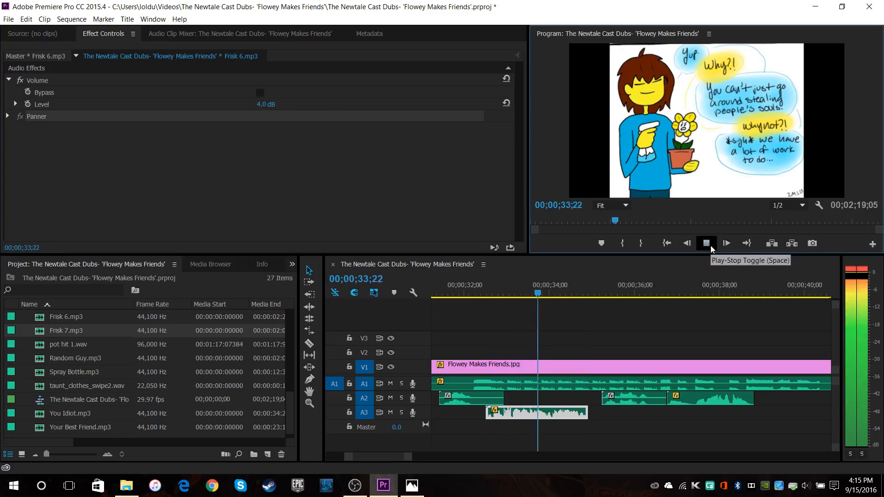
pyautogui.click(711, 245)
# Step: Adjust Frisk 6 to 3.5 dB, then 3.2 dB, and play from the earlier panels to check the mix
pyautogui.click(273, 104)
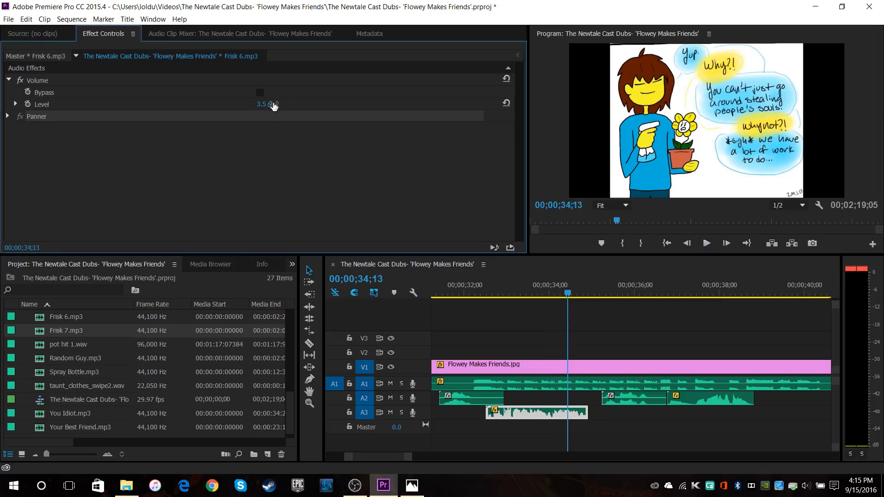
pyautogui.click(481, 285)
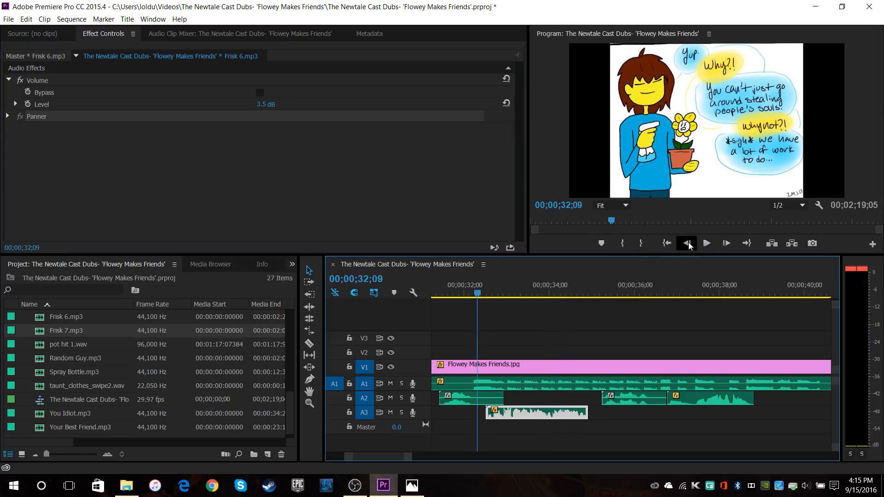
pyautogui.click(707, 243)
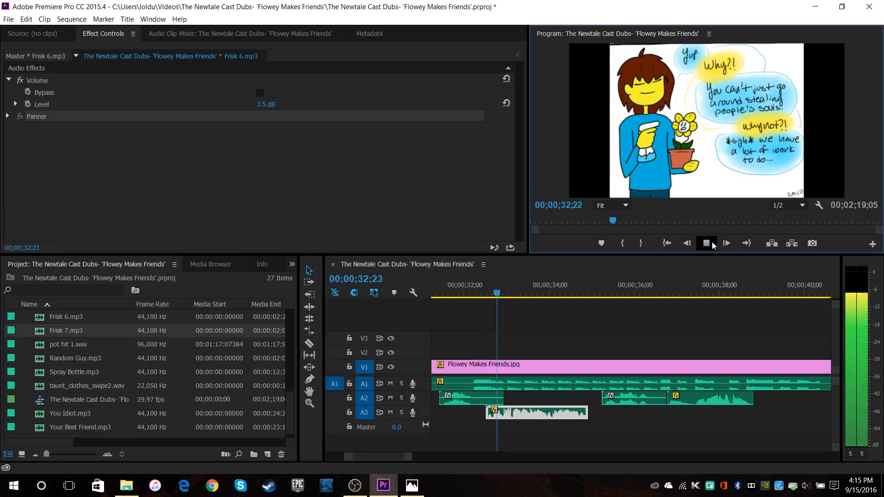
pyautogui.click(711, 246)
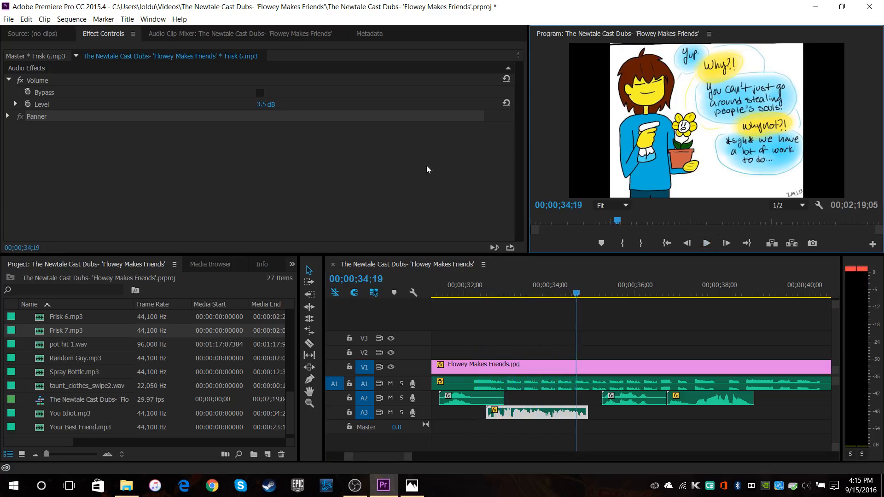
pyautogui.click(284, 99)
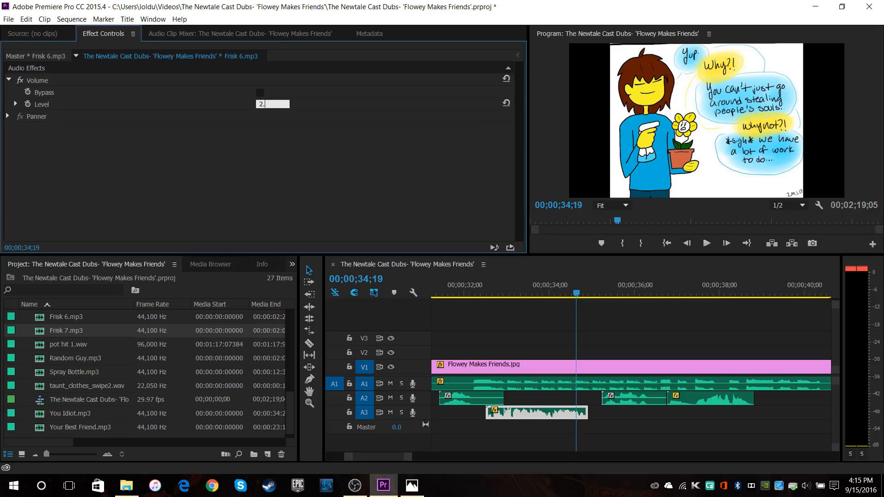
pyautogui.click(470, 289)
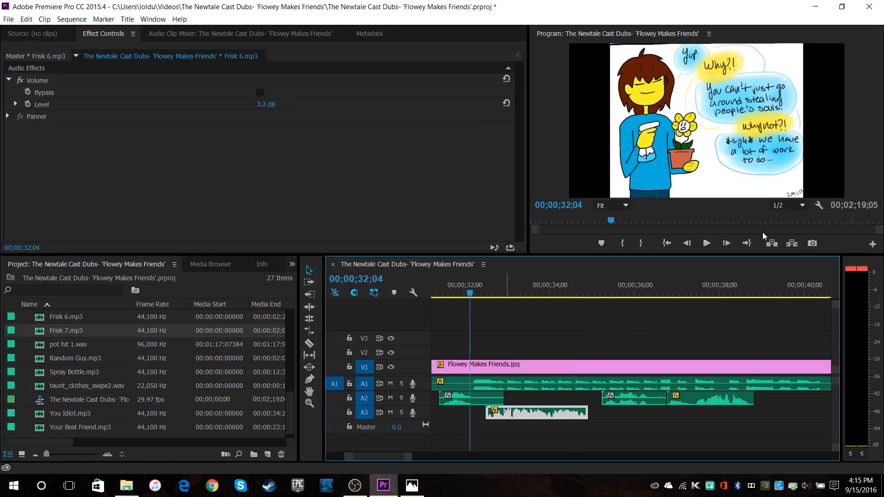
pyautogui.click(708, 244)
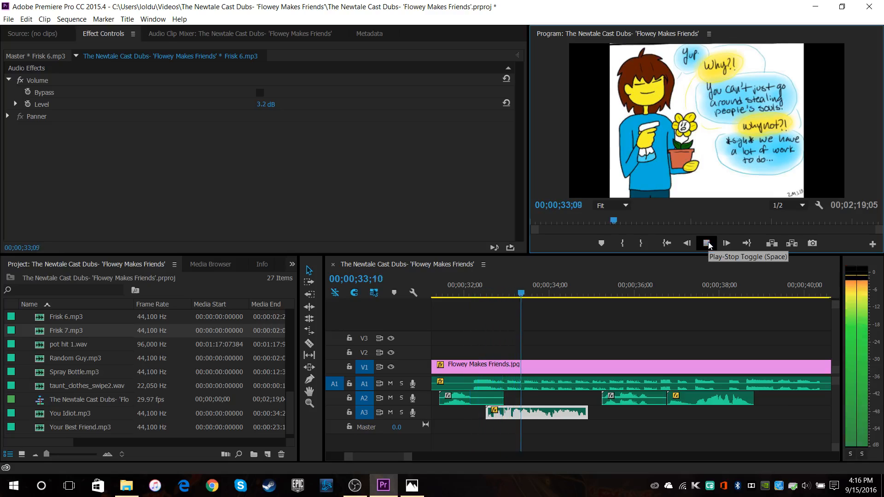
pyautogui.click(708, 243)
pyautogui.moveTo(460, 281); pyautogui.dragTo(505, 282)
pyautogui.click(707, 242)
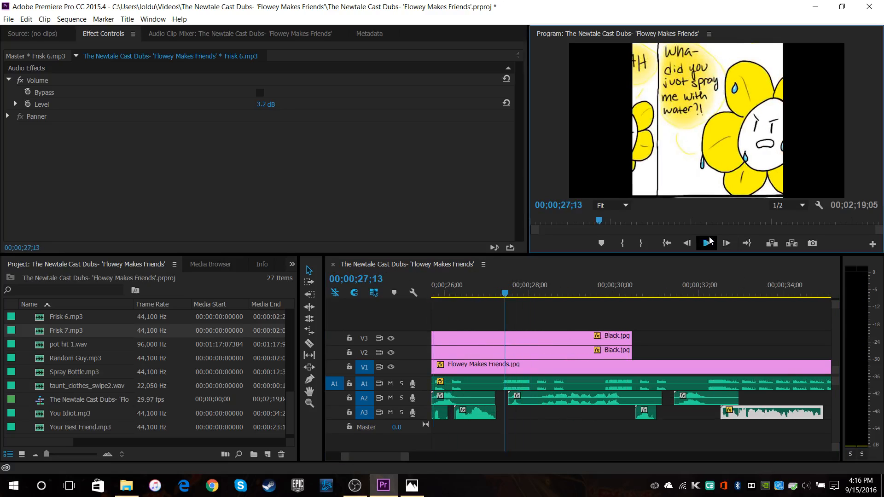
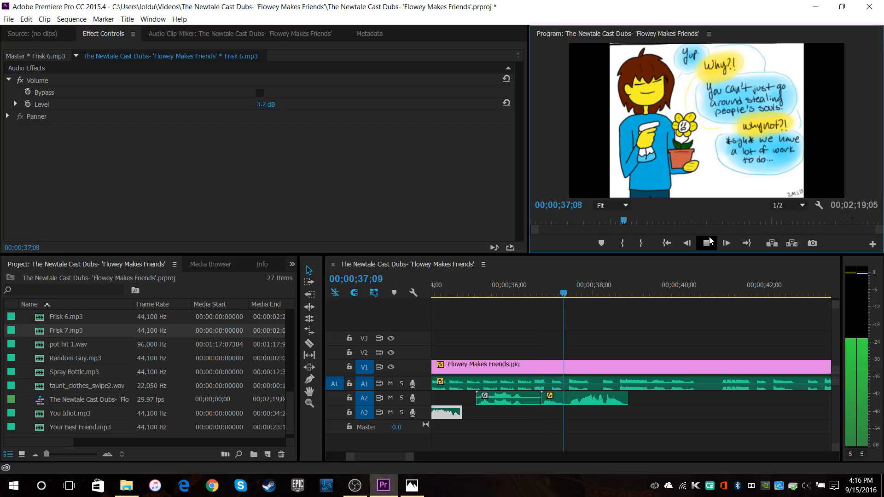
# Step: Stop the preview and select the Flowey Makes Friends.jpg clip on V1 to show its properties
pyautogui.click(707, 243)
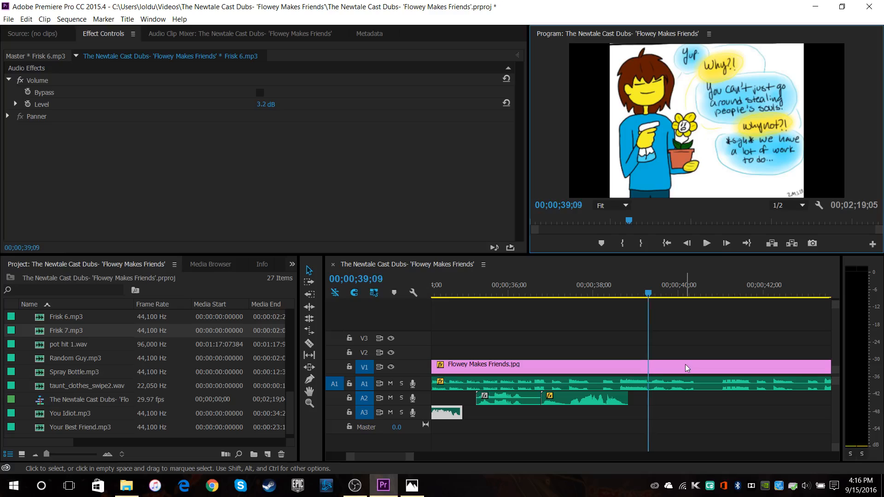
pyautogui.click(668, 364)
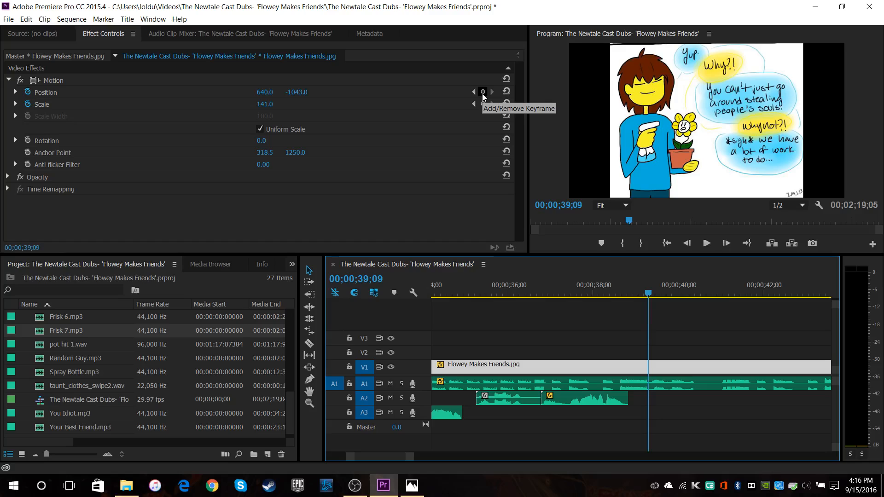
# Step: Keyframe the image's opacity from 100% at 39;09 down to 0% at 42;03
pyautogui.click(7, 176)
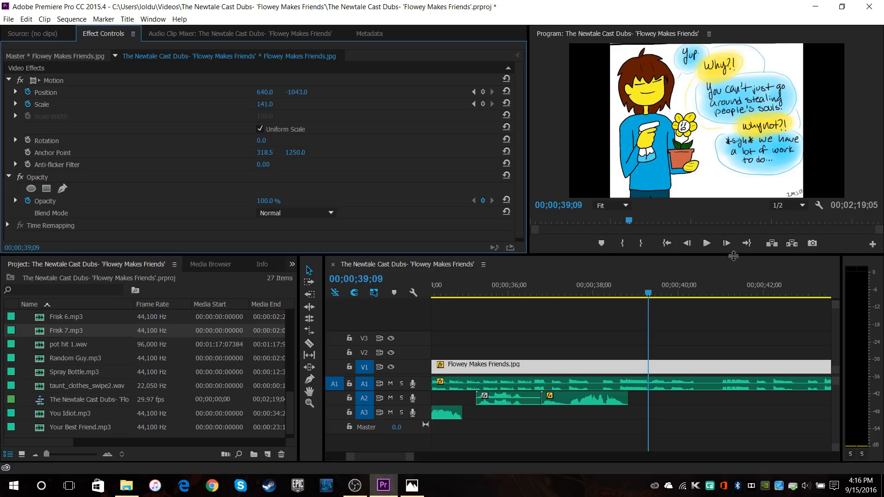
pyautogui.click(707, 243)
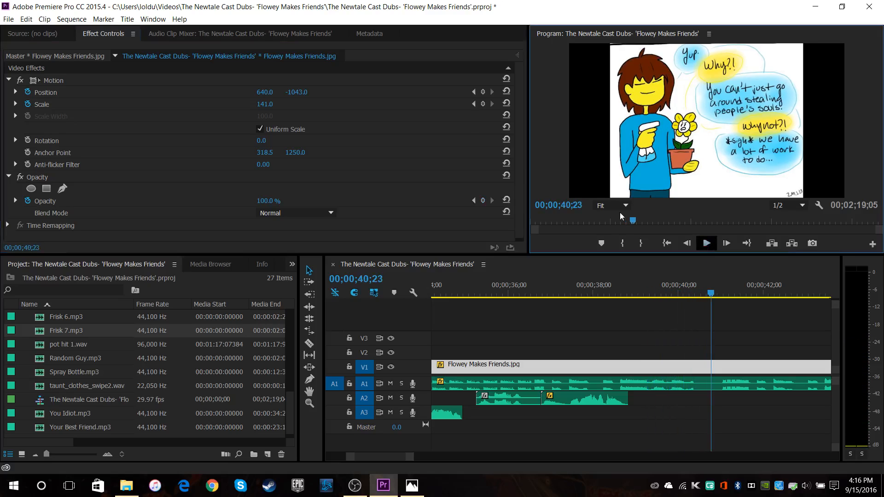
pyautogui.click(472, 201)
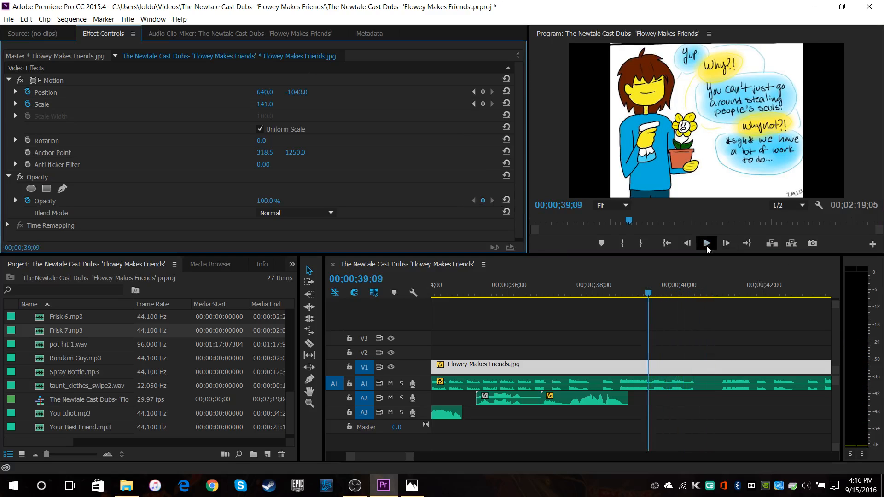
pyautogui.click(706, 246)
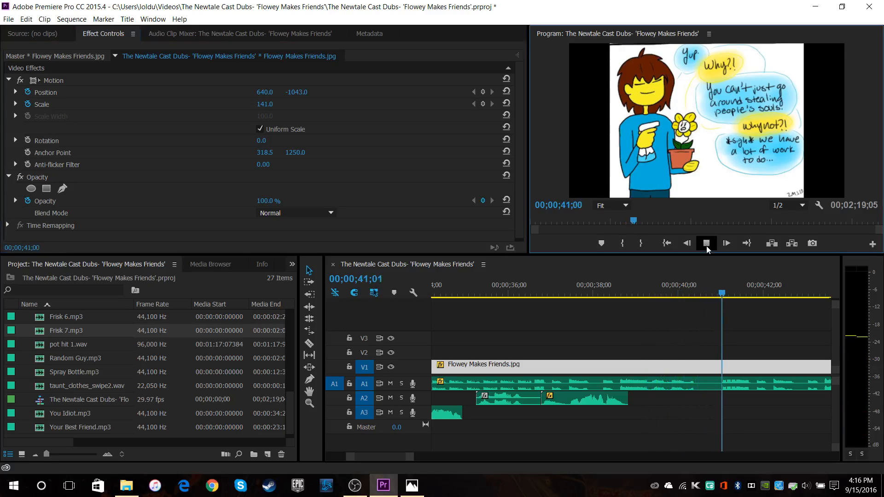
pyautogui.click(706, 245)
pyautogui.click(483, 201)
pyautogui.moveTo(270, 201); pyautogui.dragTo(221, 201)
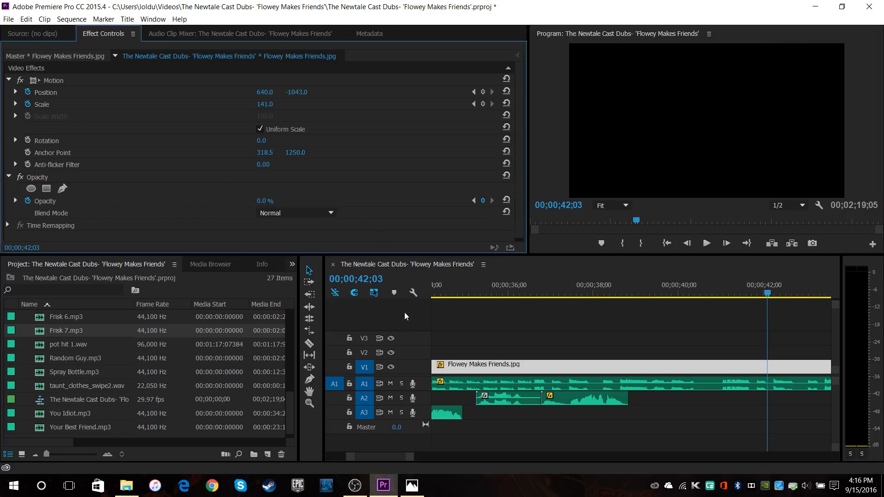
# Step: Trim the image and Alphys.mp3 ends to 42;03 and preview the fade-out
pyautogui.moveTo(409, 457); pyautogui.dragTo(639, 462)
pyautogui.moveTo(635, 366); pyautogui.dragTo(495, 365)
pyautogui.moveTo(638, 457); pyautogui.dragTo(610, 462)
pyautogui.moveTo(774, 383); pyautogui.dragTo(533, 386)
pyautogui.moveTo(570, 457); pyautogui.dragTo(557, 313)
pyautogui.click(561, 290)
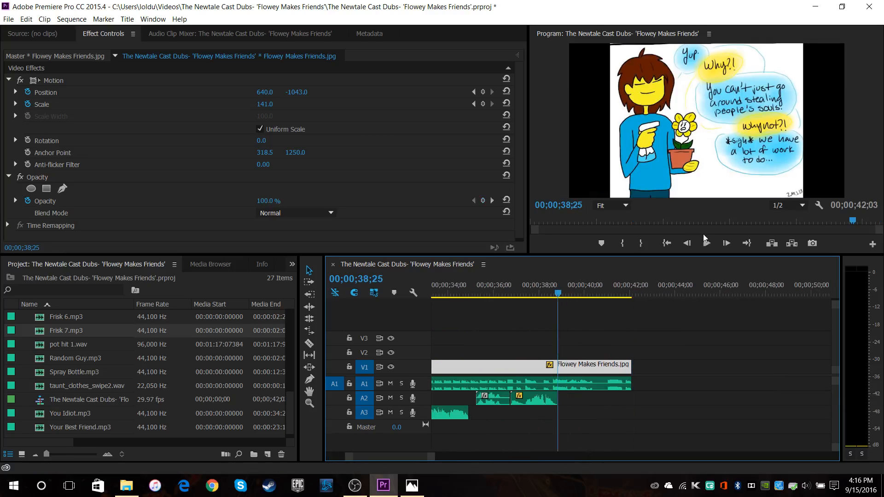
pyautogui.click(706, 243)
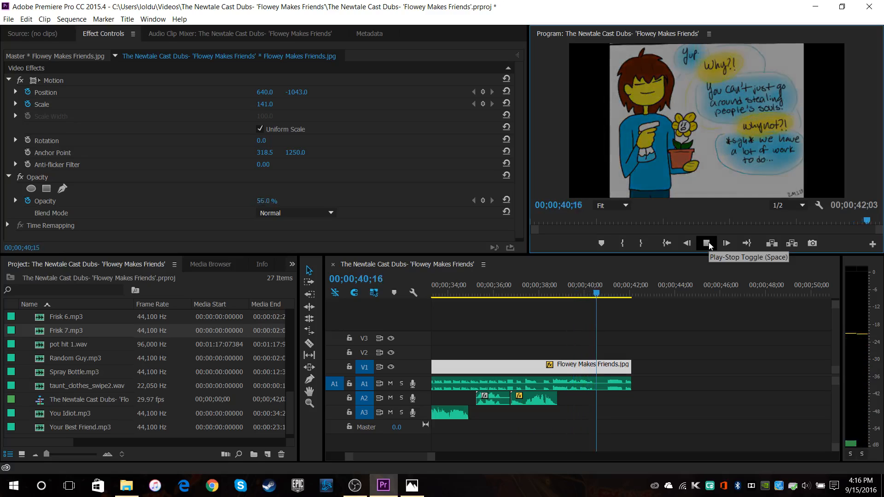
pyautogui.click(707, 243)
# Step: Inspect Alphys.mp3's Panner and Channel Volume effects, then return to the 39;09 fade start
pyautogui.click(584, 383)
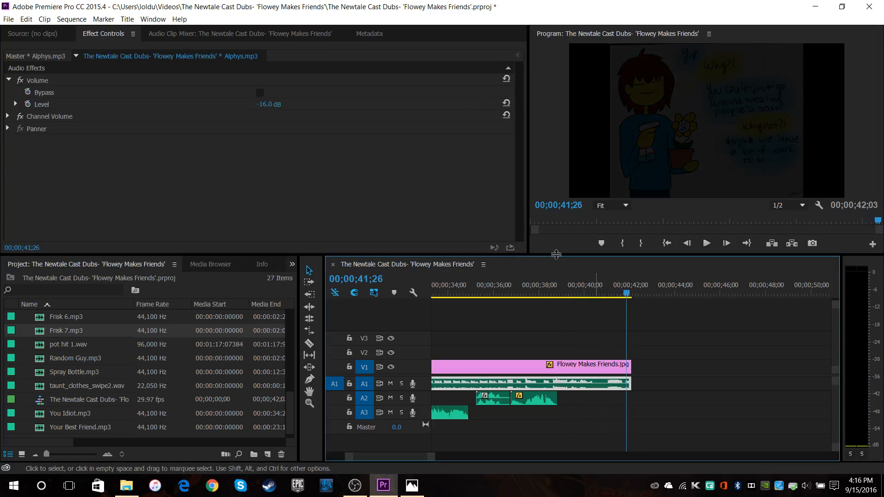
pyautogui.click(613, 367)
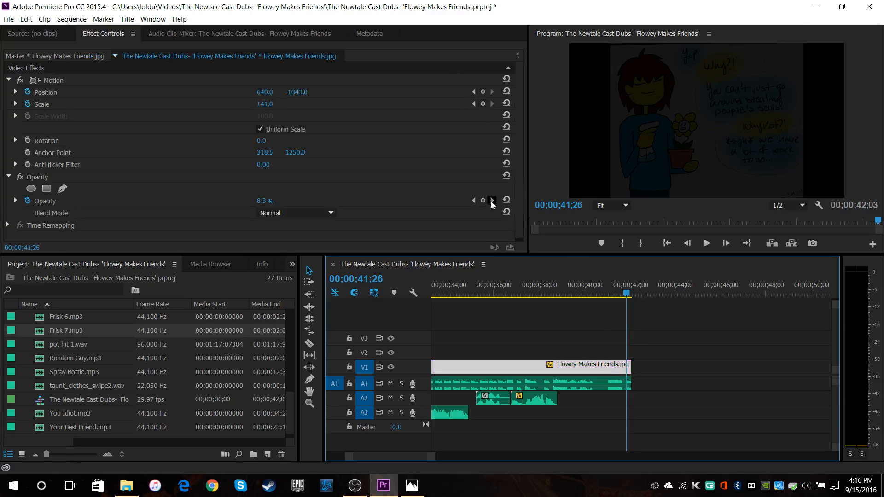
pyautogui.click(491, 200)
pyautogui.click(595, 384)
pyautogui.click(9, 124)
pyautogui.click(8, 117)
pyautogui.click(8, 121)
pyautogui.click(9, 117)
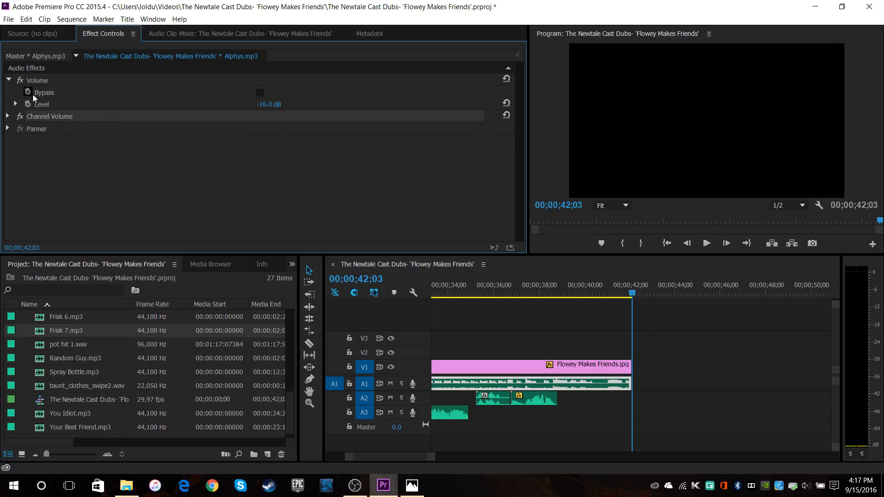
pyautogui.click(608, 370)
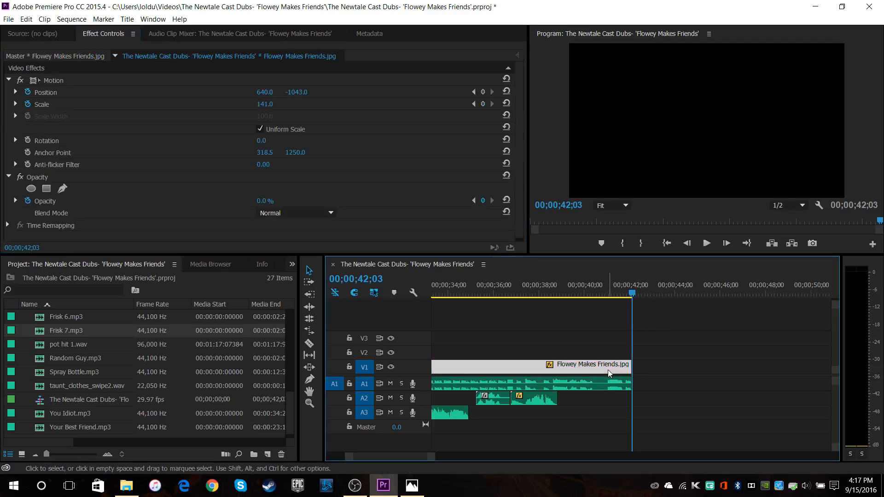
pyautogui.click(474, 200)
pyautogui.click(577, 380)
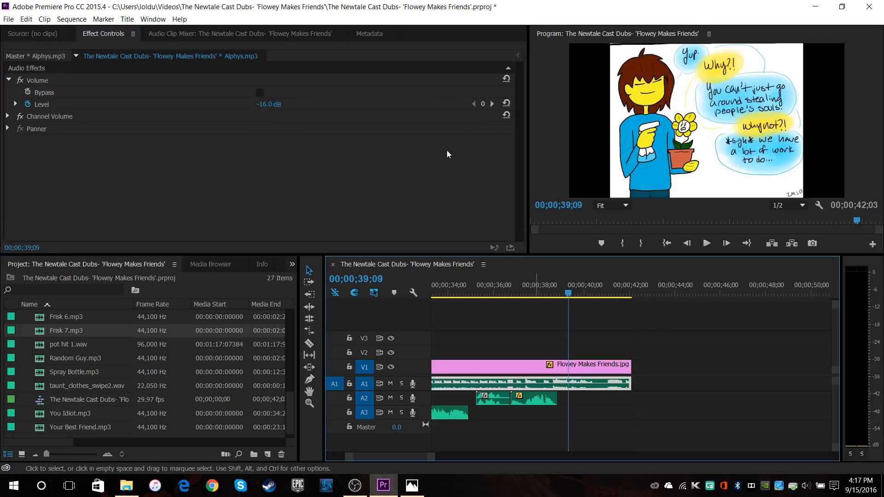
# Step: Drop Alphys.mp3's Level to -∞ at 42;03, preview the fade, and park the playhead at 43;27
pyautogui.click(16, 104)
pyautogui.click(492, 104)
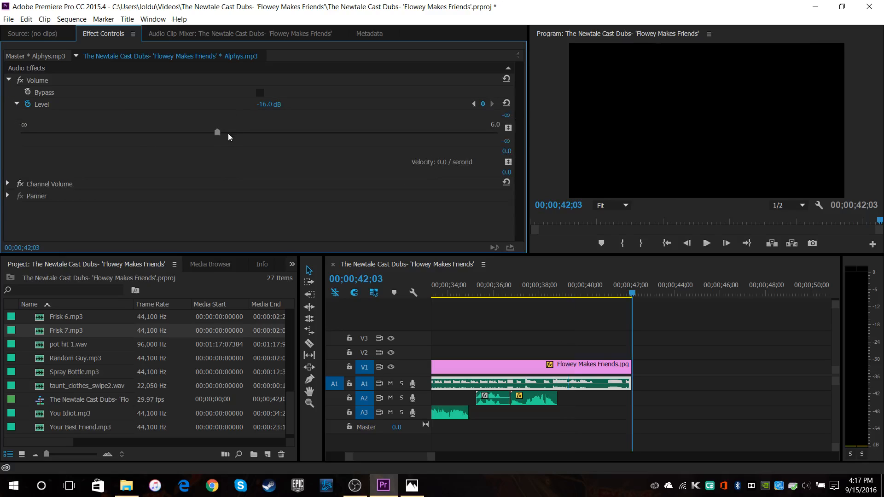
pyautogui.click(522, 290)
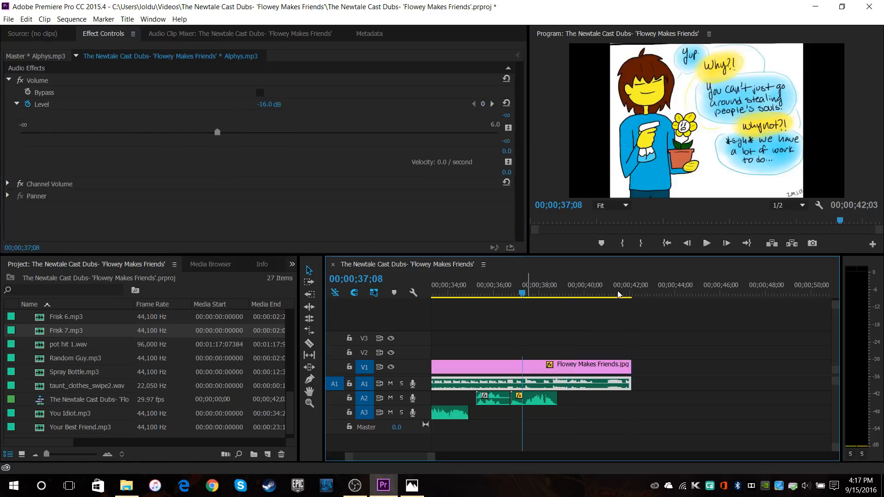
pyautogui.click(707, 243)
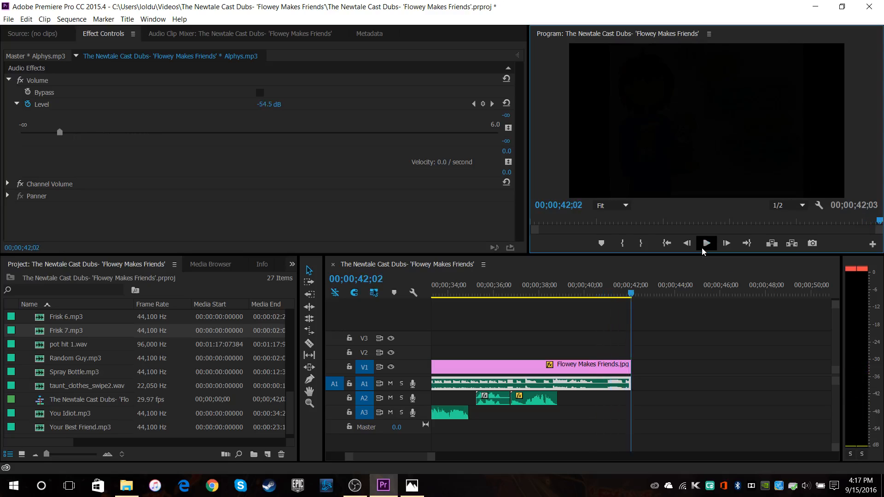
pyautogui.click(668, 293)
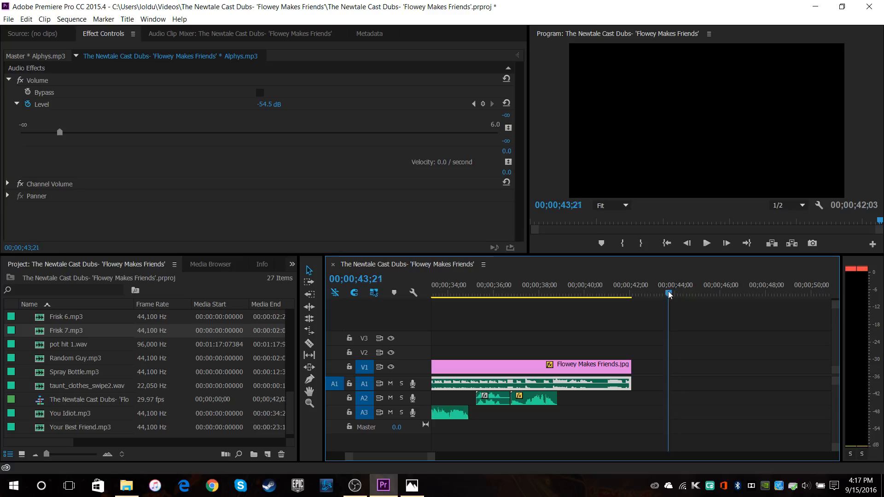
pyautogui.click(706, 243)
pyautogui.moveTo(412, 457); pyautogui.dragTo(466, 455)
pyautogui.click(597, 292)
# Step: Place a second Flowey Makes Friends.jpg on V1 at 43;27
pyautogui.scroll(6, 115, 359)
pyautogui.scroll(-6, 116, 365)
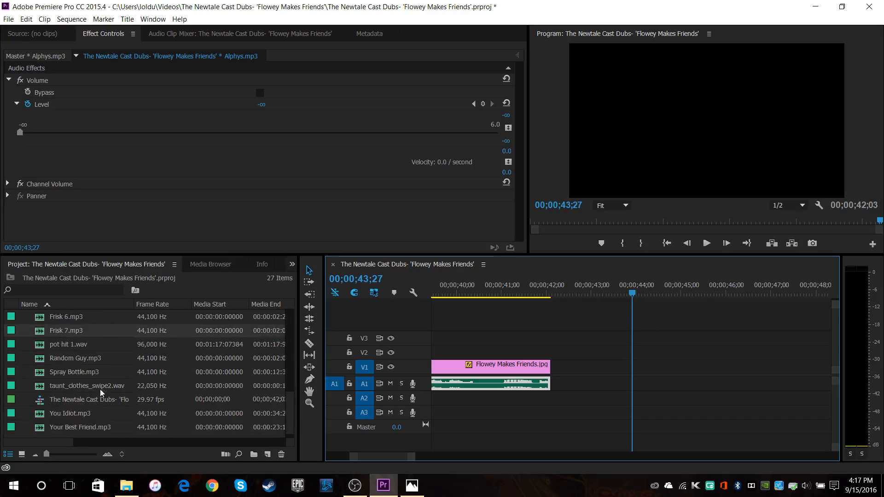
pyautogui.scroll(4, 86, 396)
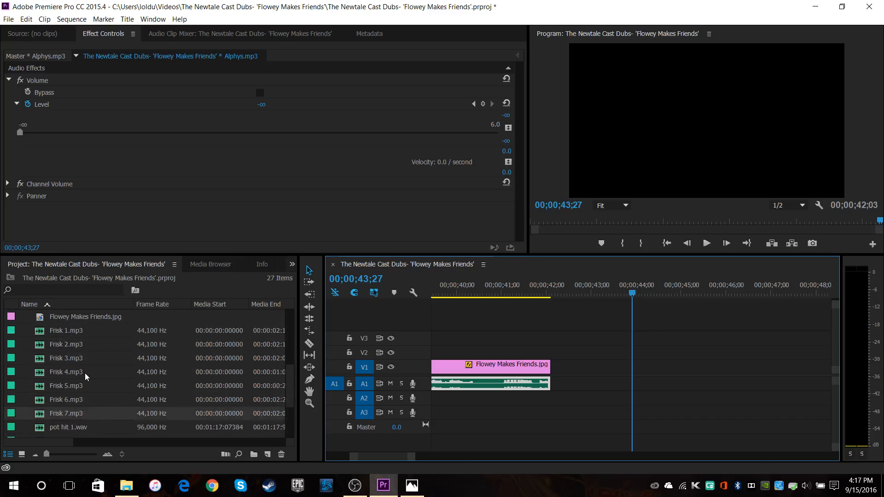
pyautogui.moveTo(65, 395); pyautogui.dragTo(645, 366)
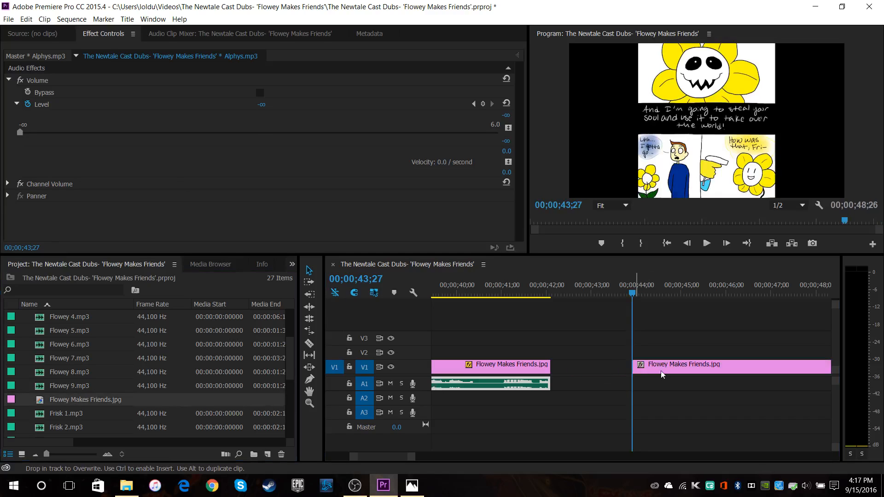
# Step: Reframe it at scale 235, position 111, -996 and add Flowey 7.mp3 on A1
pyautogui.click(26, 104)
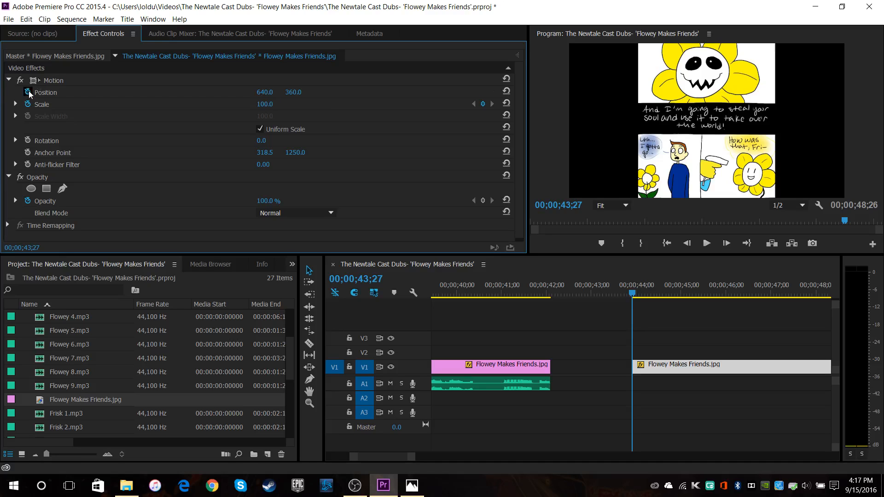
pyautogui.moveTo(267, 106); pyautogui.dragTo(366, 106)
pyautogui.moveTo(293, 94); pyautogui.dragTo(65, 94)
pyautogui.moveTo(266, 105); pyautogui.dragTo(246, 105)
pyautogui.moveTo(305, 92); pyautogui.dragTo(443, 92)
pyautogui.moveTo(272, 104); pyautogui.dragTo(364, 92)
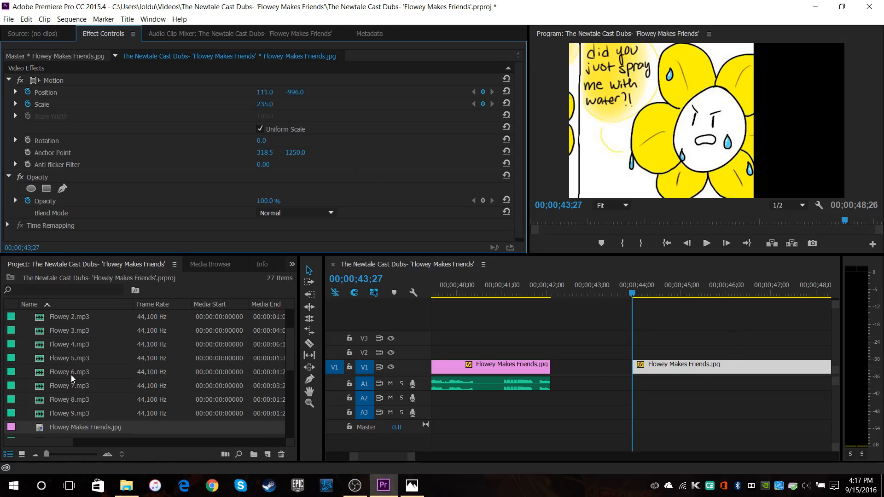
pyautogui.scroll(1, 71, 374)
pyautogui.moveTo(76, 371); pyautogui.dragTo(649, 384)
# Step: Trim Flowey 7.mp3's start and end, previewing the line up to 47;02
pyautogui.click(706, 243)
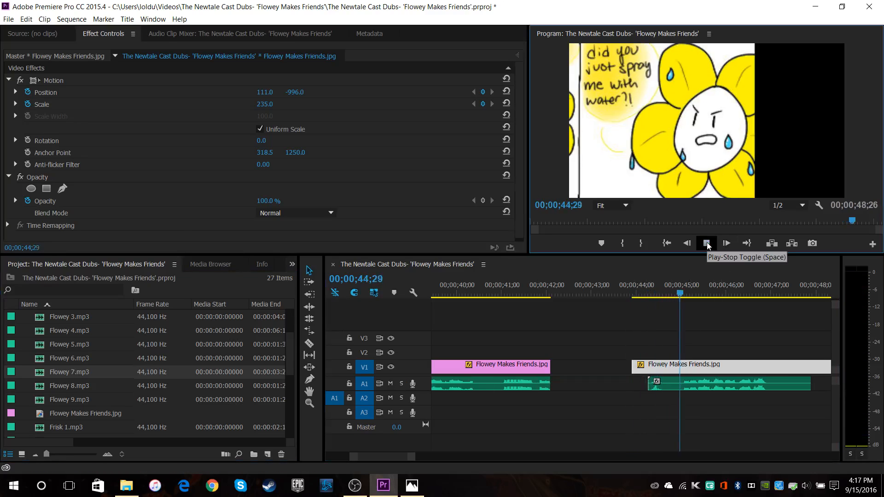
pyautogui.click(708, 245)
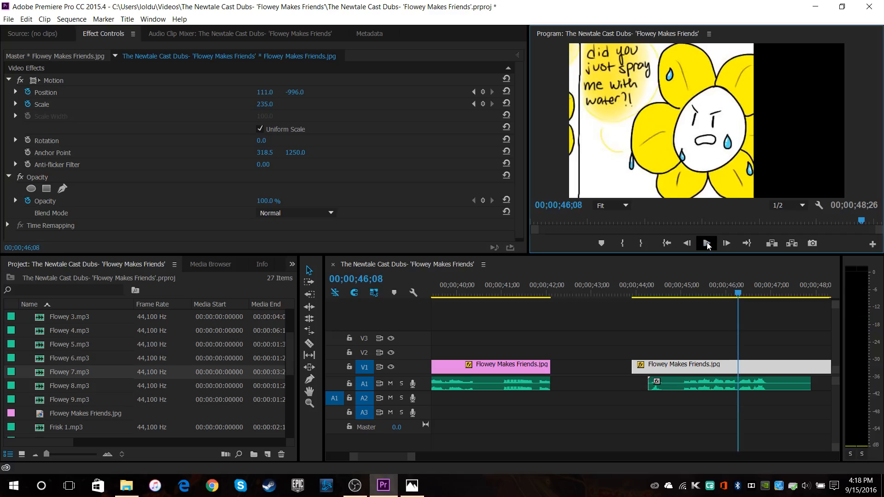
pyautogui.moveTo(648, 383); pyautogui.dragTo(741, 389)
pyautogui.moveTo(809, 385); pyautogui.dragTo(769, 390)
pyautogui.click(707, 243)
pyautogui.click(706, 243)
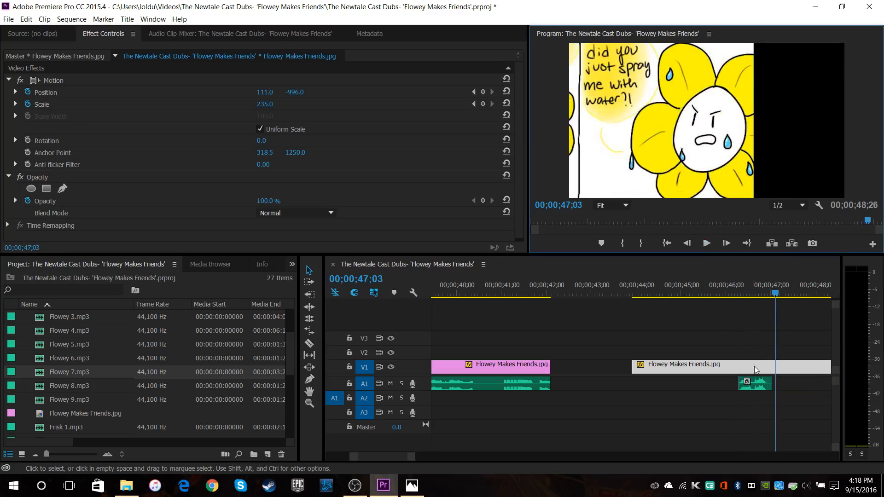
# Step: Set Flowey 7.mp3 to 50% speed with audio pitch maintained and move it left to about 44;00
pyautogui.click(775, 386)
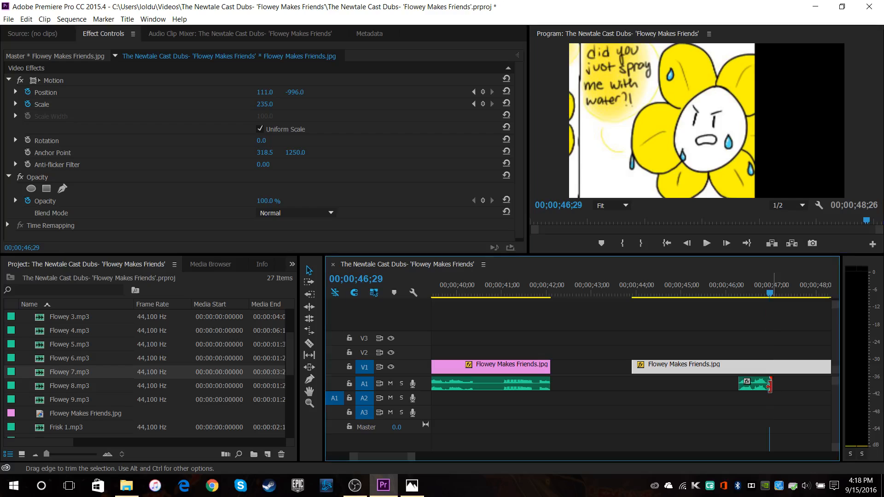
pyautogui.rightClick(754, 384)
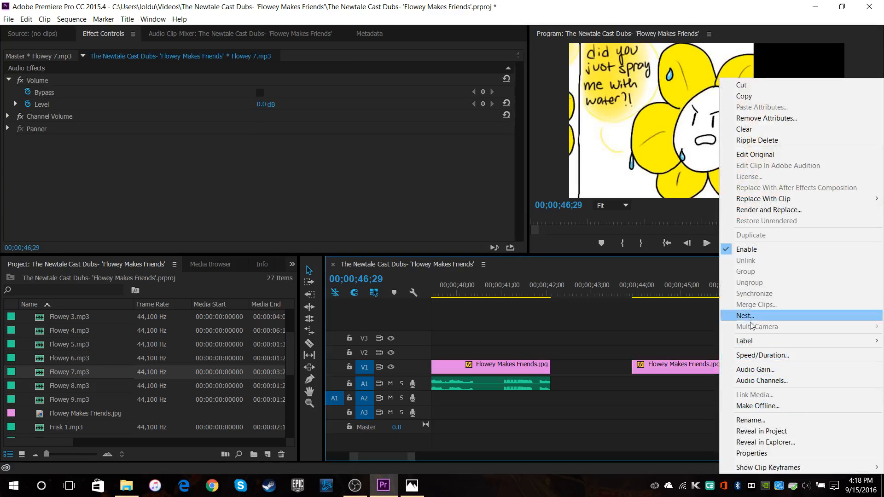
pyautogui.click(762, 355)
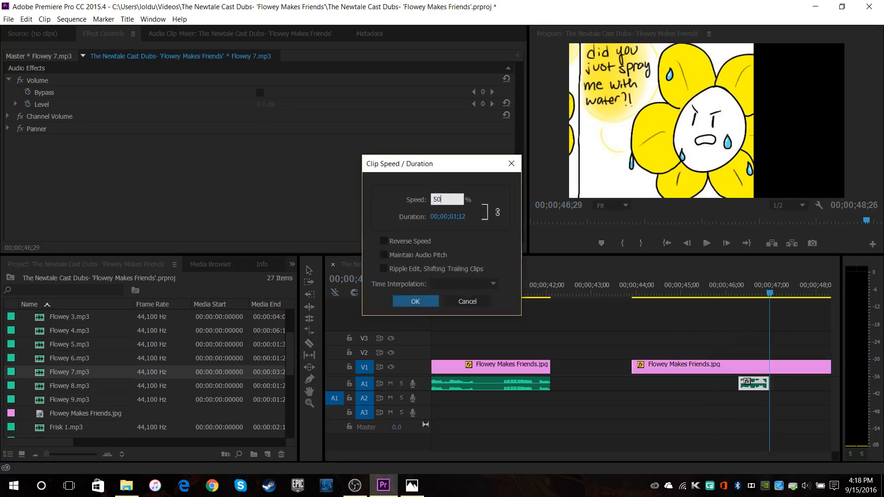
pyautogui.click(401, 261)
pyautogui.click(415, 301)
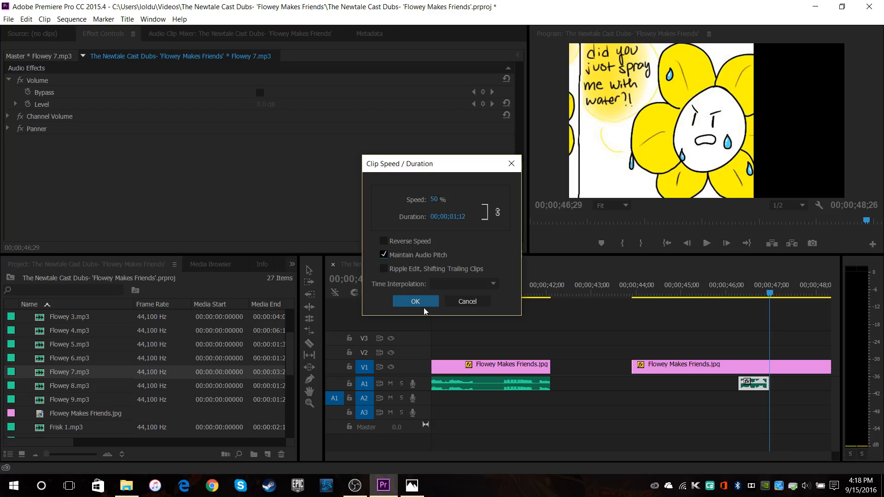
pyautogui.moveTo(771, 385); pyautogui.dragTo(656, 389)
# Step: Replay from about 41 seconds, then apply 50% speed to Flowey 7.mp3 again
pyautogui.click(503, 288)
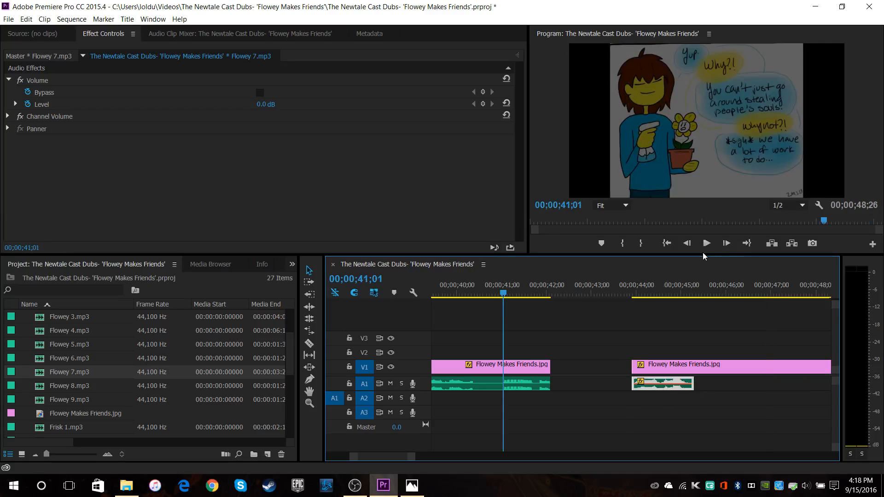
pyautogui.click(705, 243)
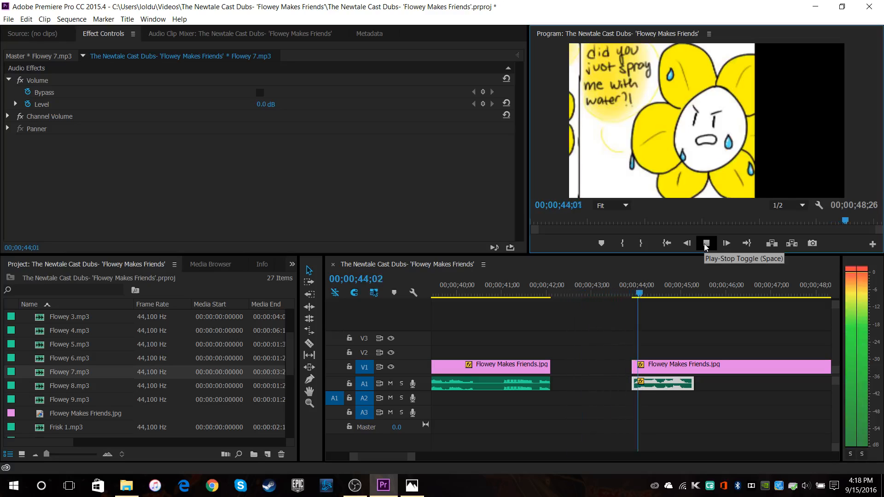
pyautogui.click(705, 243)
pyautogui.rightClick(671, 383)
pyautogui.click(699, 355)
pyautogui.click(415, 302)
# Step: Preview the slowed line and trim the Flowey image to end at 46;21
pyautogui.moveTo(646, 293); pyautogui.dragTo(618, 291)
pyautogui.click(706, 243)
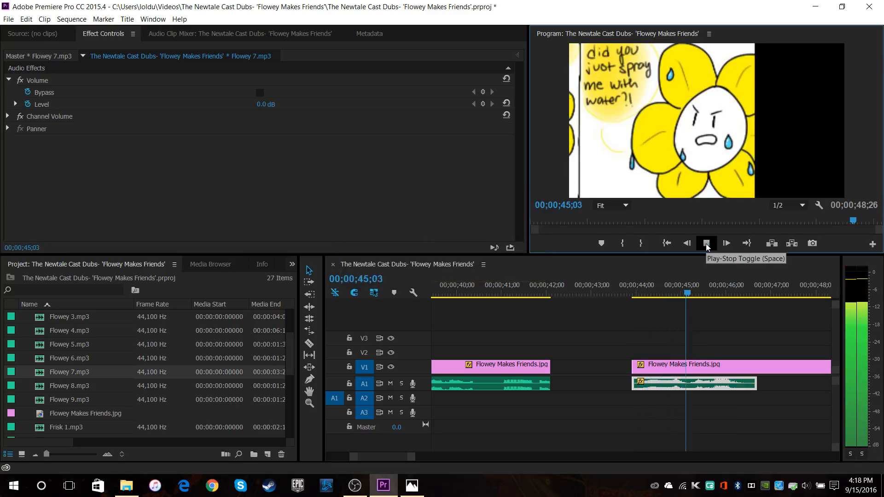
pyautogui.click(707, 242)
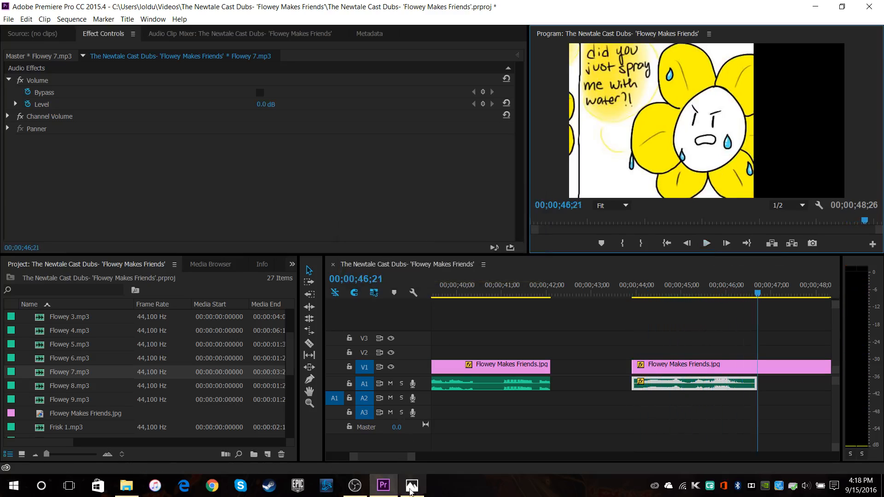
pyautogui.moveTo(412, 456); pyautogui.dragTo(431, 444)
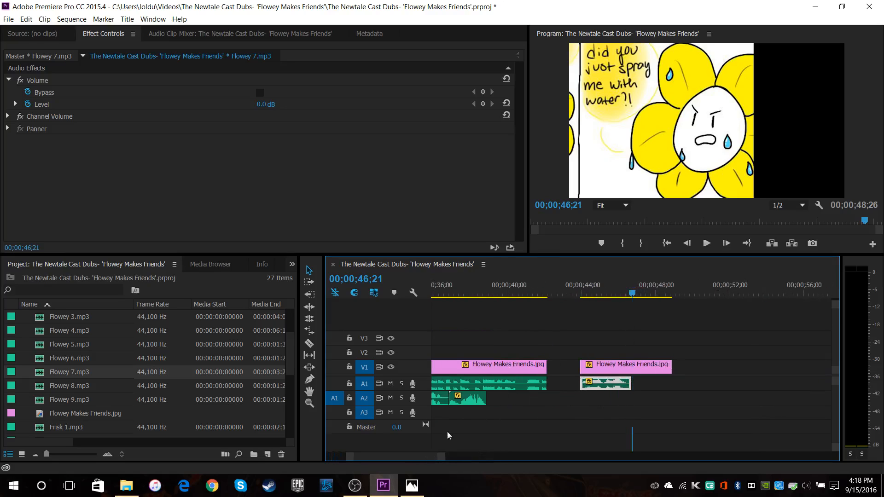
pyautogui.moveTo(669, 366); pyautogui.dragTo(630, 367)
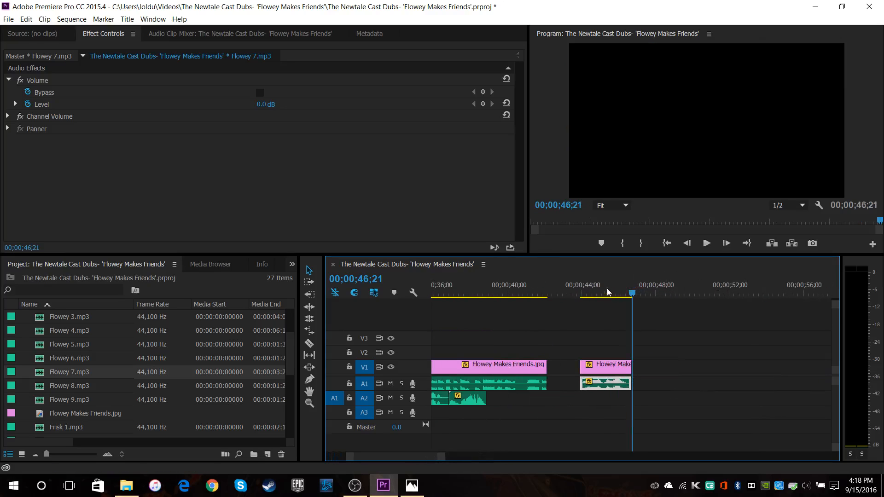
pyautogui.click(590, 292)
pyautogui.moveTo(443, 459); pyautogui.dragTo(393, 457)
pyautogui.click(561, 290)
pyautogui.click(564, 290)
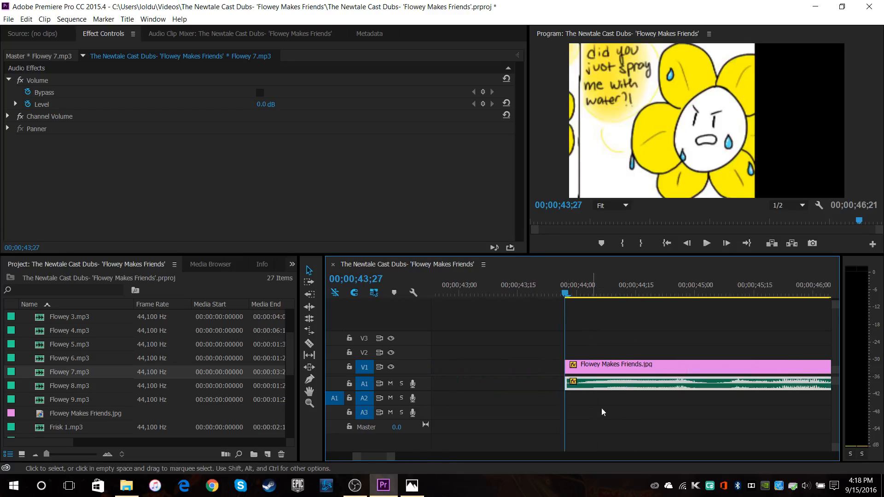
# Step: Try repositioning the second Flowey image, undo it, and replay the existing zoom
pyautogui.click(619, 373)
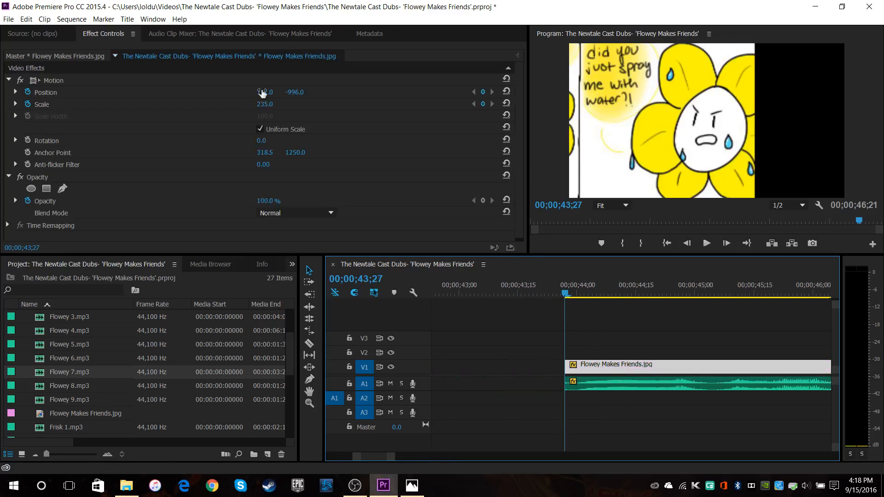
pyautogui.click(484, 92)
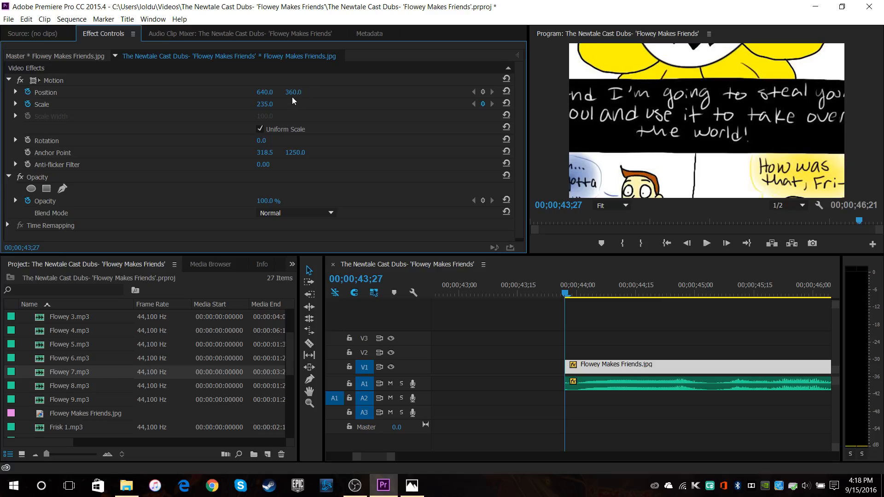
pyautogui.moveTo(293, 94); pyautogui.dragTo(22, 94)
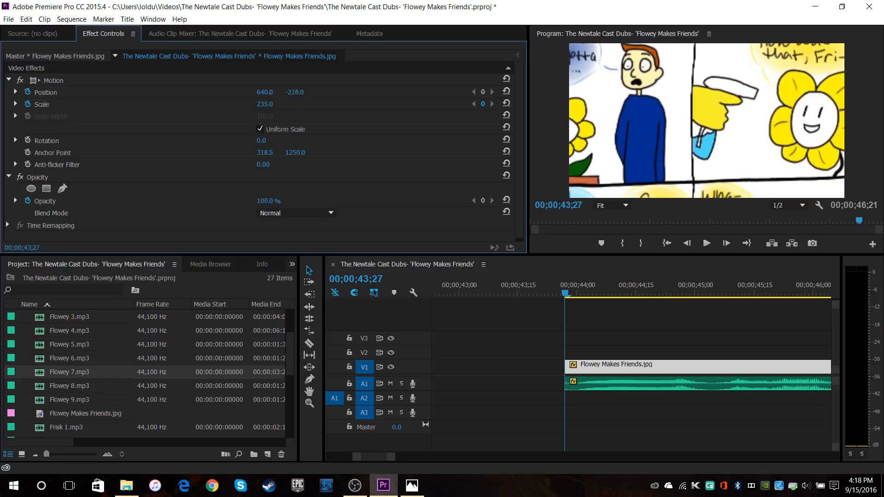
pyautogui.hotkey('ctrl', 'z')
pyautogui.hotkey('ctrl', 'z')
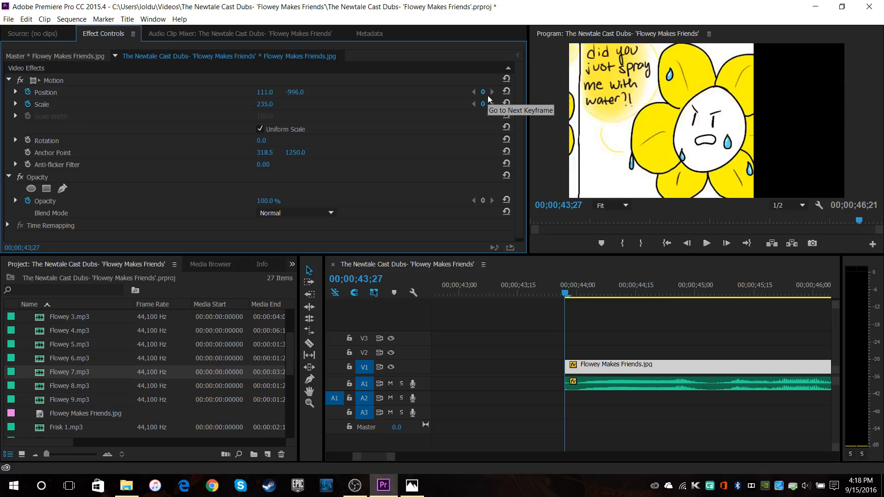
pyautogui.press('space')
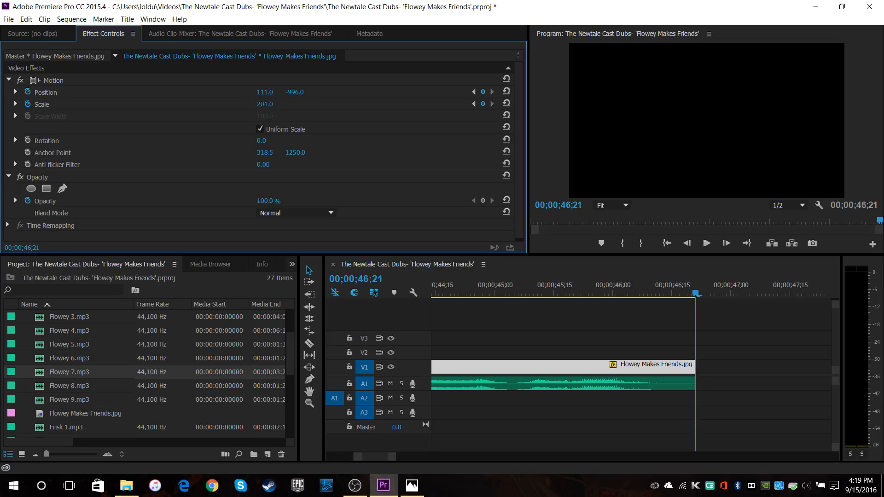
pyautogui.press('Left')
pyautogui.press('Right')
pyautogui.press('j')
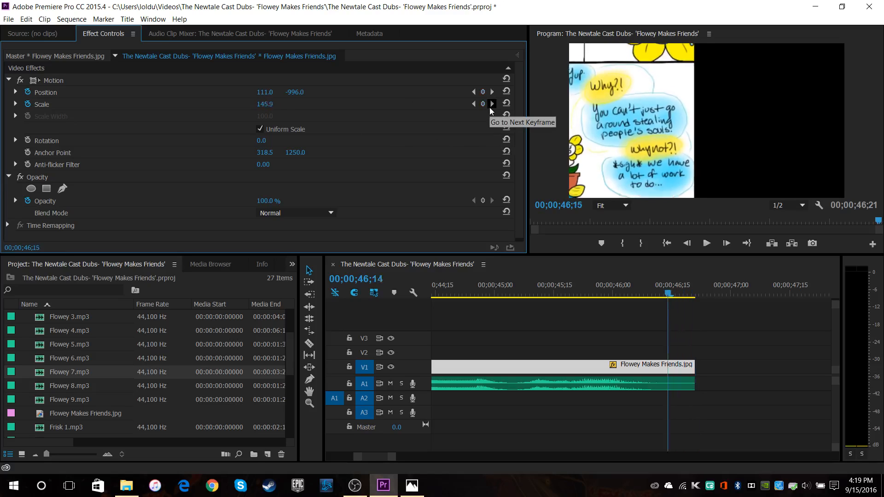
pyautogui.press('l')
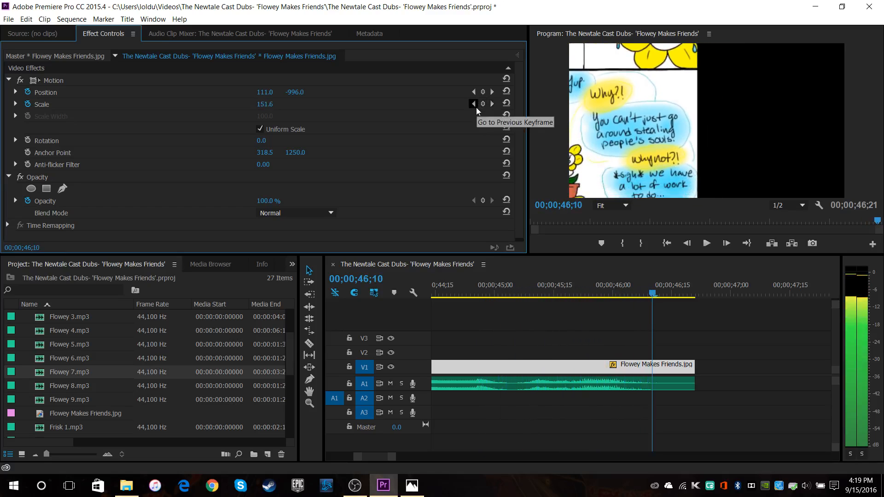
# Step: At 46;20, set Scale 793 and Position -1148, -4303 for a close-up of crying Flowey
pyautogui.click(492, 104)
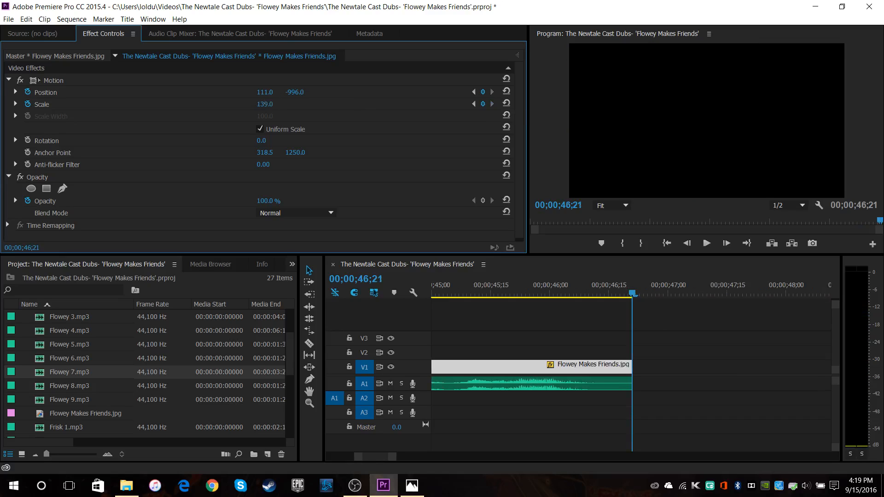
pyautogui.press('Left')
pyautogui.moveTo(300, 92); pyautogui.dragTo(270, 92)
pyautogui.hotkey('ctrl', 'z')
pyautogui.hotkey('ctrl', 'z')
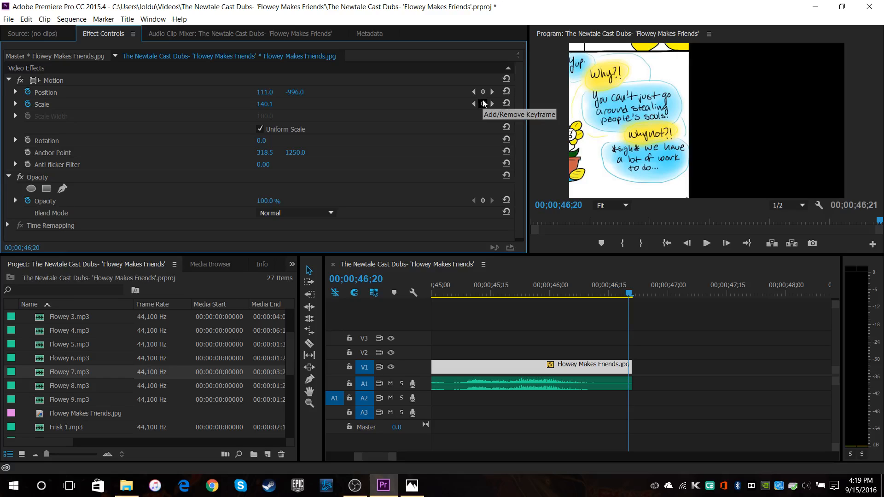
pyautogui.press('Right')
pyautogui.press('Left')
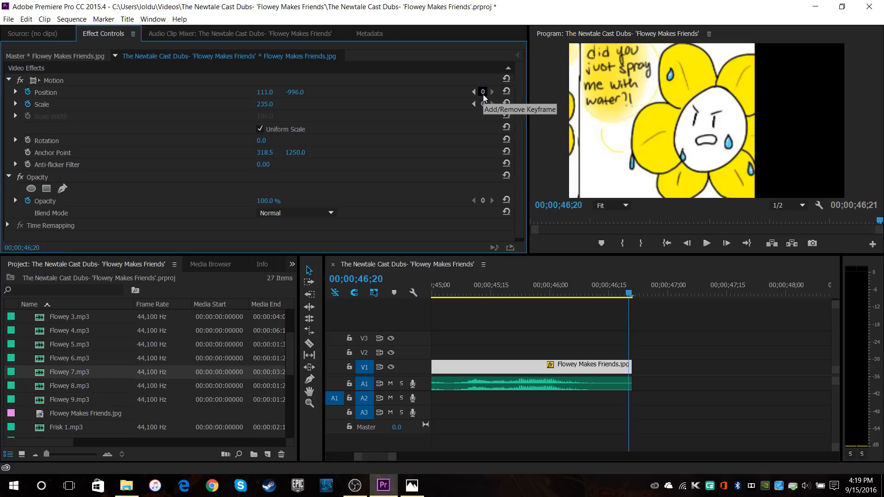
pyautogui.moveTo(265, 107); pyautogui.dragTo(147, 92)
pyautogui.moveTo(264, 106); pyautogui.dragTo(65, 95)
pyautogui.moveTo(296, 92); pyautogui.dragTo(145, 92)
pyautogui.moveTo(264, 92); pyautogui.dragTo(190, 92)
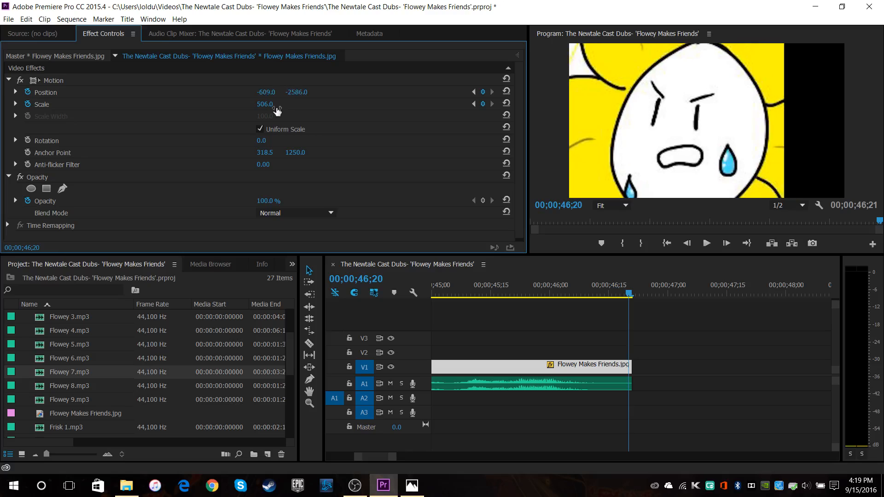
pyautogui.moveTo(265, 104); pyautogui.dragTo(305, 93)
# Step: Trim both the Flowey image and Flowey 7.mp3 ends by one frame and preview the shot
pyautogui.click(298, 92)
pyautogui.click(332, 104)
pyautogui.click(304, 92)
pyautogui.click(557, 339)
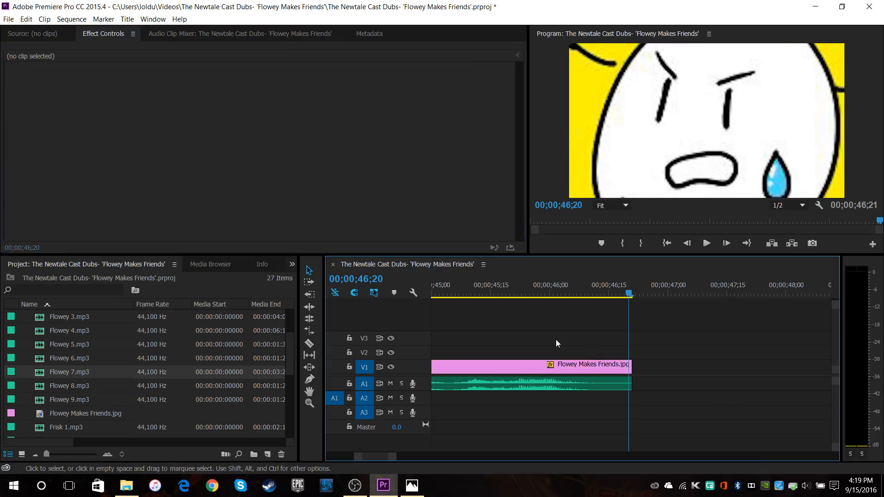
pyautogui.click(611, 384)
pyautogui.keyDown('shift'); pyautogui.click(619, 366); pyautogui.keyUp('shift')
pyautogui.moveTo(629, 365); pyautogui.dragTo(625, 365)
pyautogui.moveTo(591, 292); pyautogui.dragTo(334, 264)
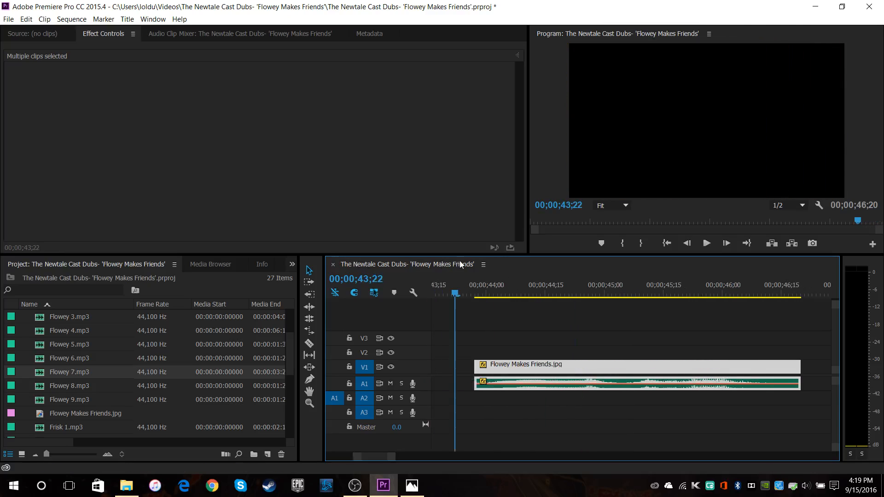
pyautogui.click(706, 243)
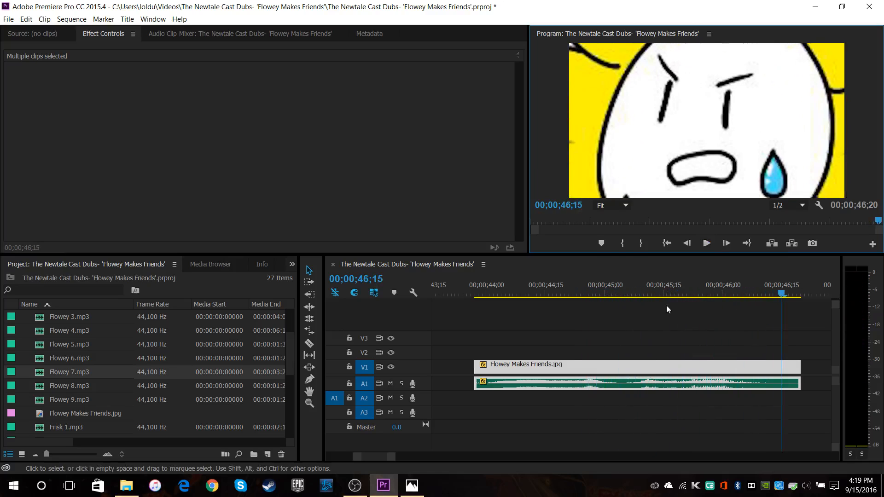
pyautogui.click(469, 285)
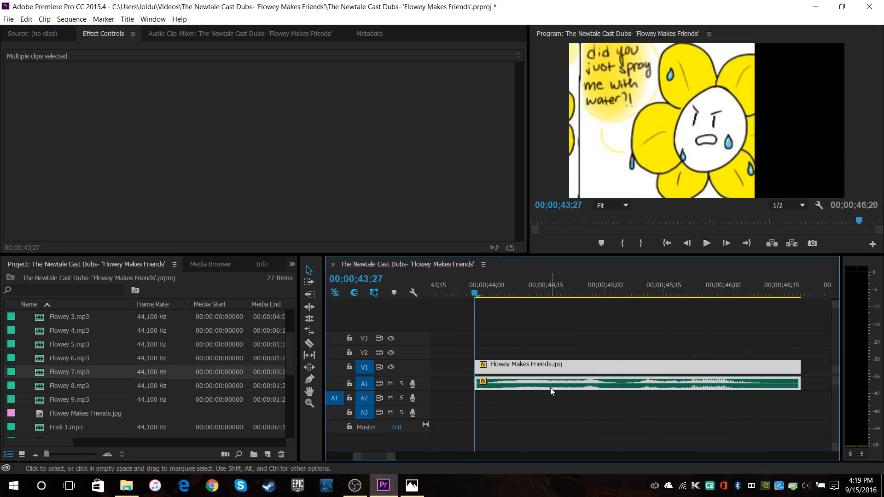
# Step: Keyframe Flowey 7.mp3's volume up to 6.0 dB at 46;20 and play back from 34;15
pyautogui.click(539, 385)
pyautogui.click(482, 104)
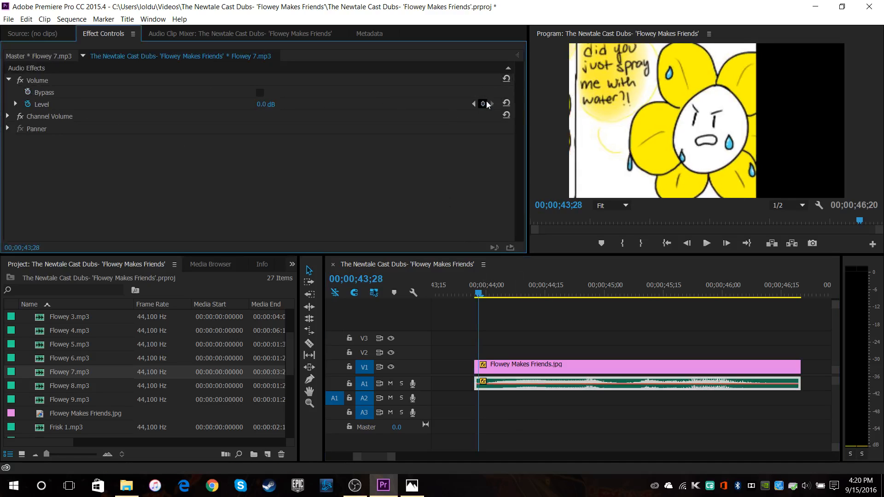
pyautogui.press('space')
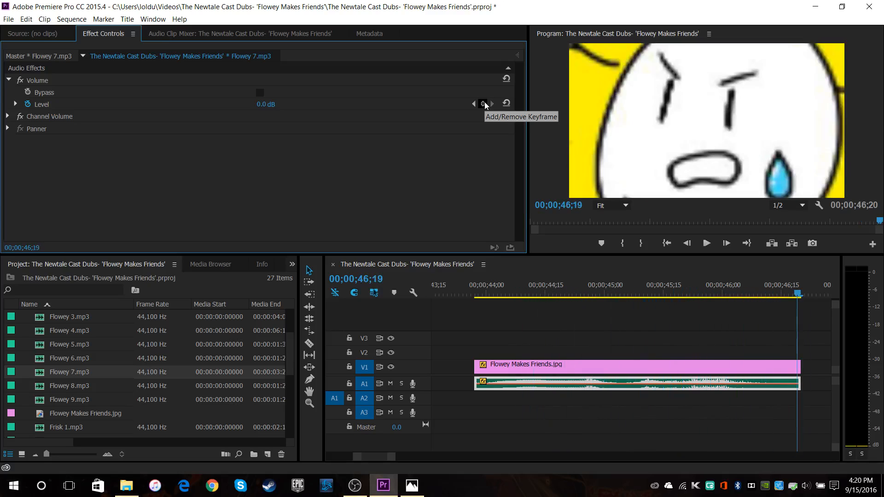
pyautogui.click(459, 298)
pyautogui.click(706, 243)
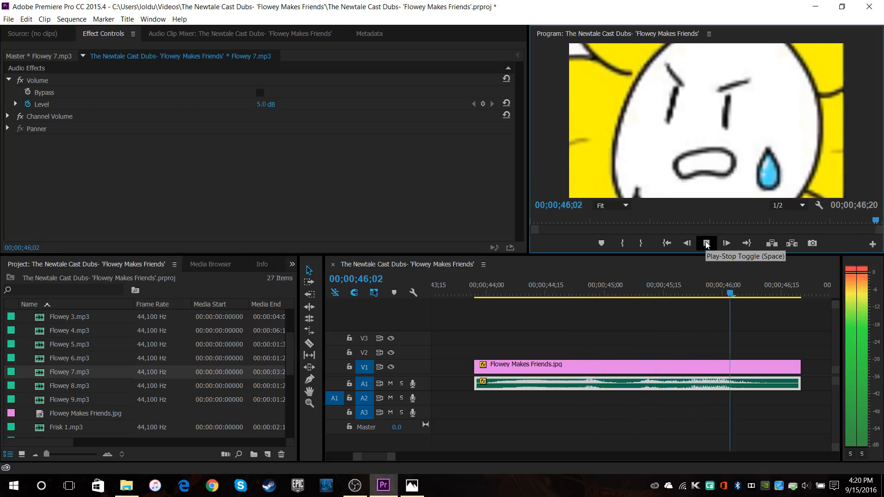
pyautogui.click(705, 243)
pyautogui.moveTo(653, 281); pyautogui.dragTo(483, 278)
pyautogui.press('Left')
pyautogui.press('Left')
pyautogui.press('Left')
pyautogui.press('Right')
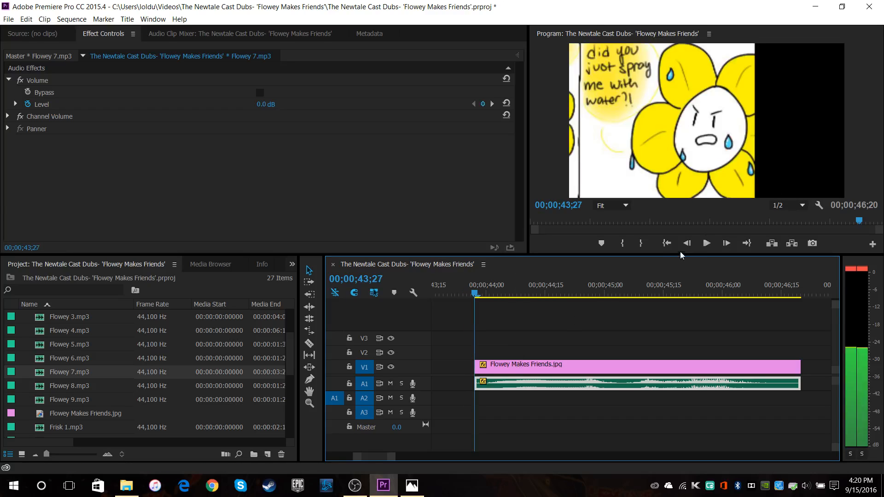
pyautogui.press('-')
pyautogui.press('-')
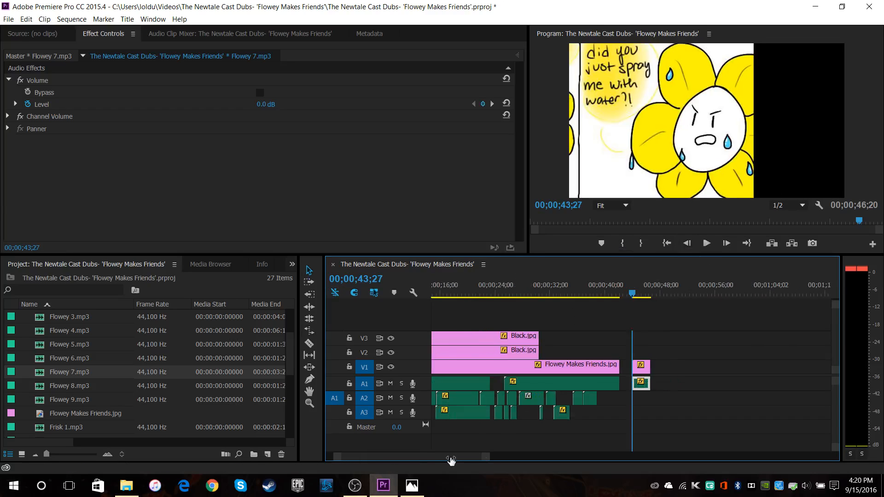
pyautogui.click(568, 287)
pyautogui.click(707, 243)
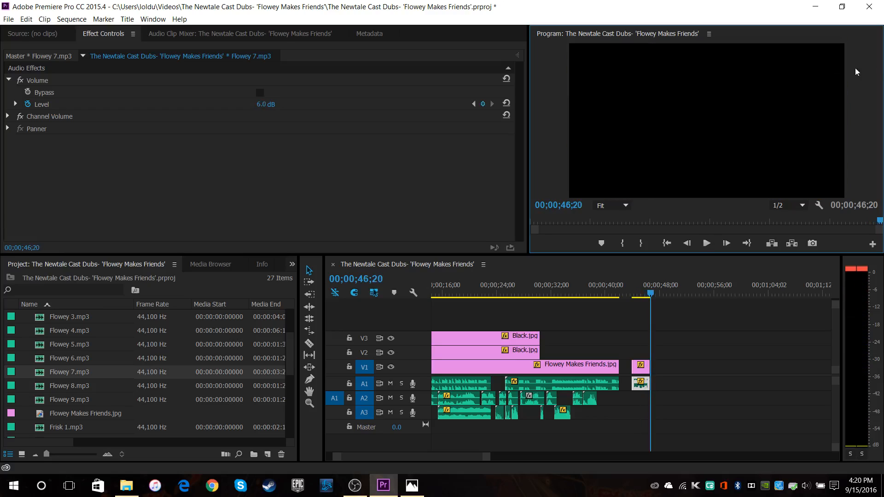
# Step: Return the playhead to the sequence start and save the project
pyautogui.click(351, 287)
pyautogui.press('Home')
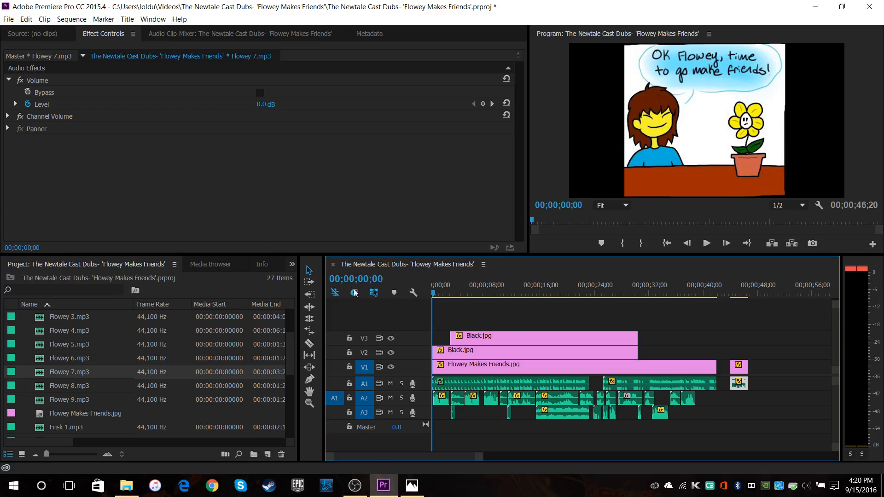
pyautogui.click(8, 19)
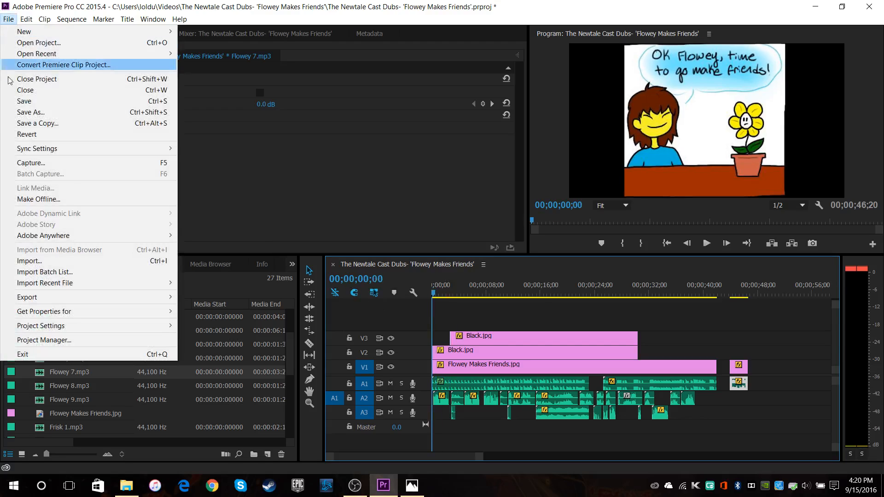
pyautogui.click(19, 97)
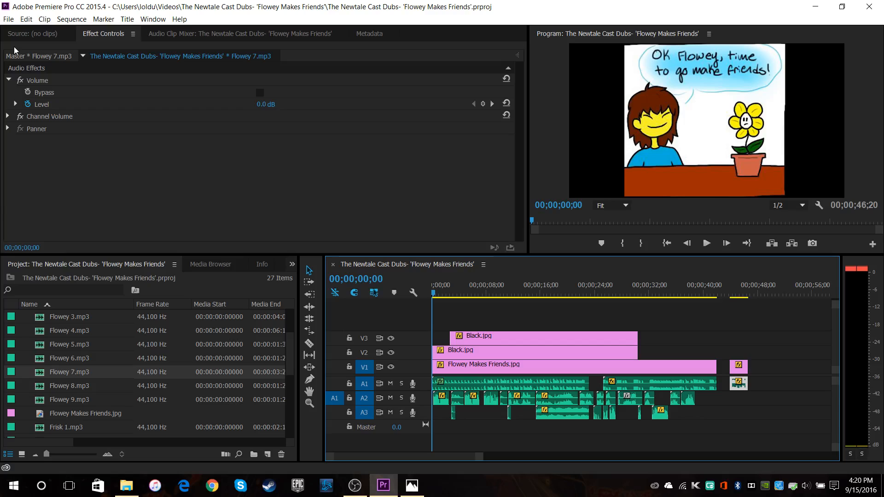
# Step: Set up a media export using the PEVE preset (H.264, 1280x720)
pyautogui.click(8, 18)
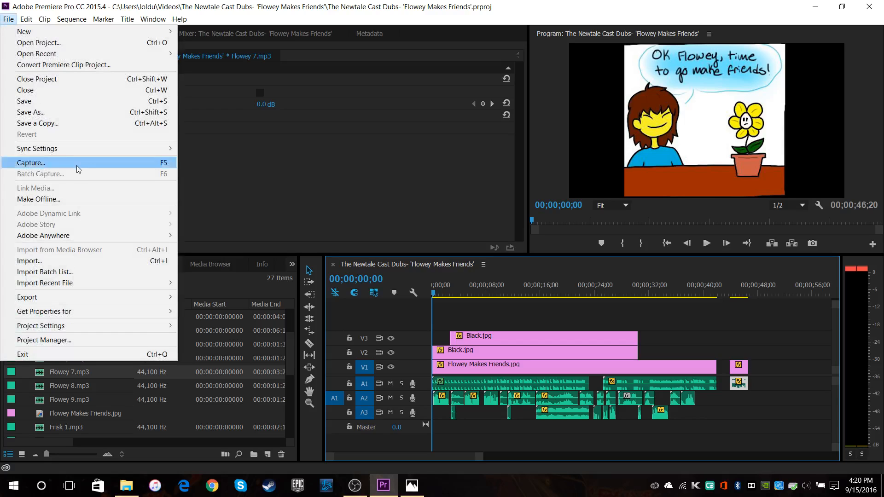
pyautogui.moveTo(93, 297)
pyautogui.click(248, 296)
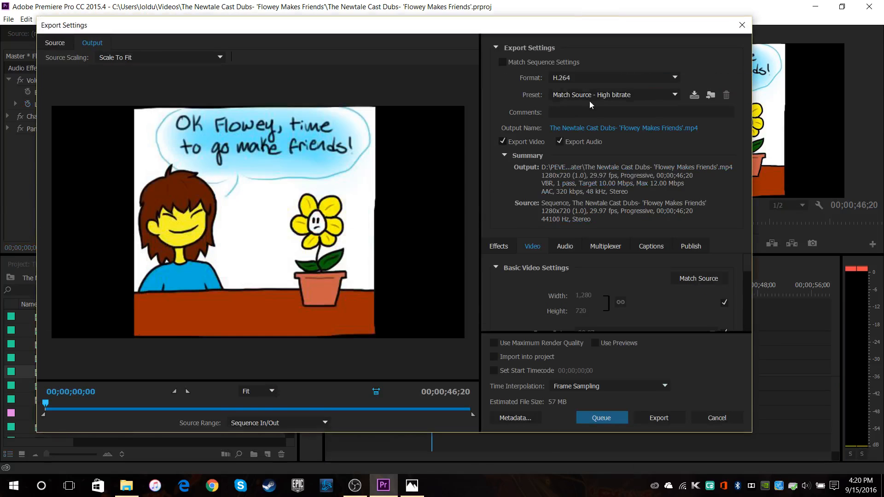
pyautogui.click(589, 95)
pyautogui.click(484, 18)
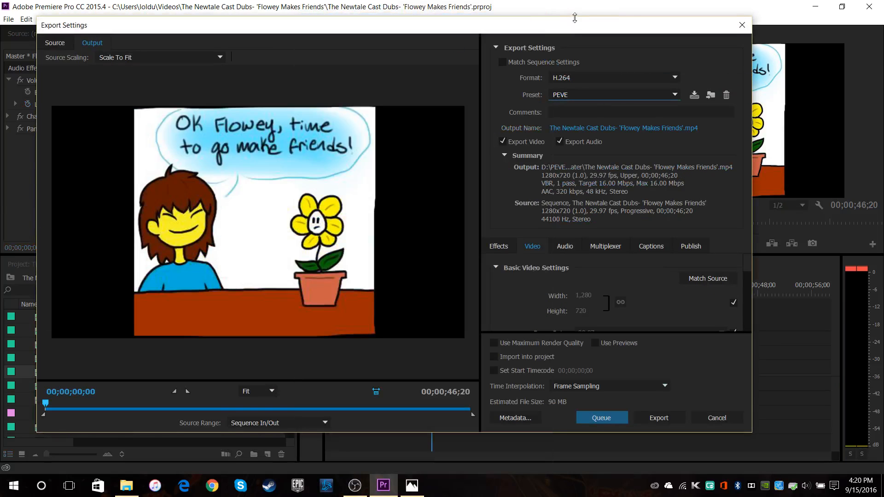
pyautogui.moveTo(616, 31); pyautogui.dragTo(641, 47)
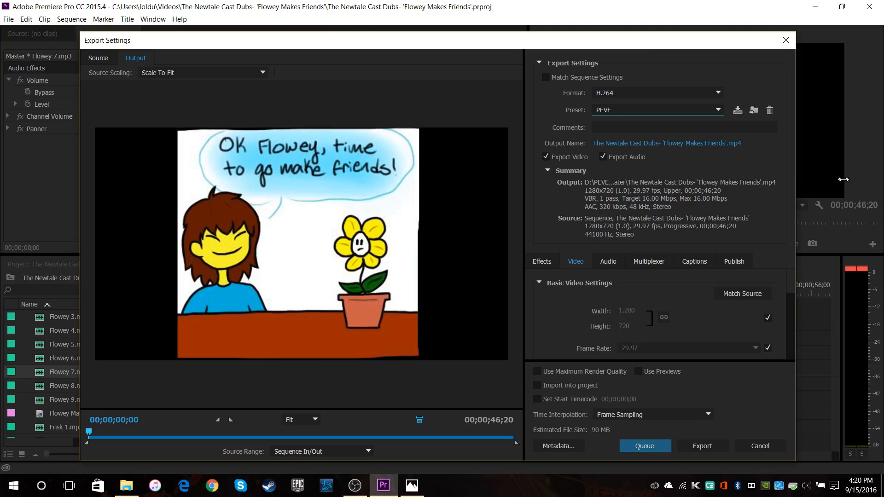
pyautogui.moveTo(795, 183); pyautogui.dragTo(856, 182)
pyautogui.moveTo(631, 41); pyautogui.dragTo(599, 34)
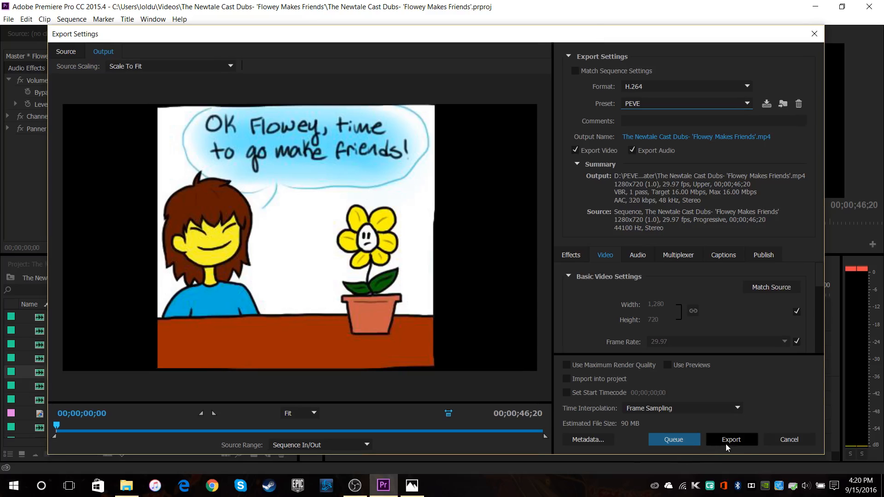
# Step: Save the output as 'Flowey Makes Friends'.mp4 in Videos\Flowey Makes Friends and export
pyautogui.click(692, 137)
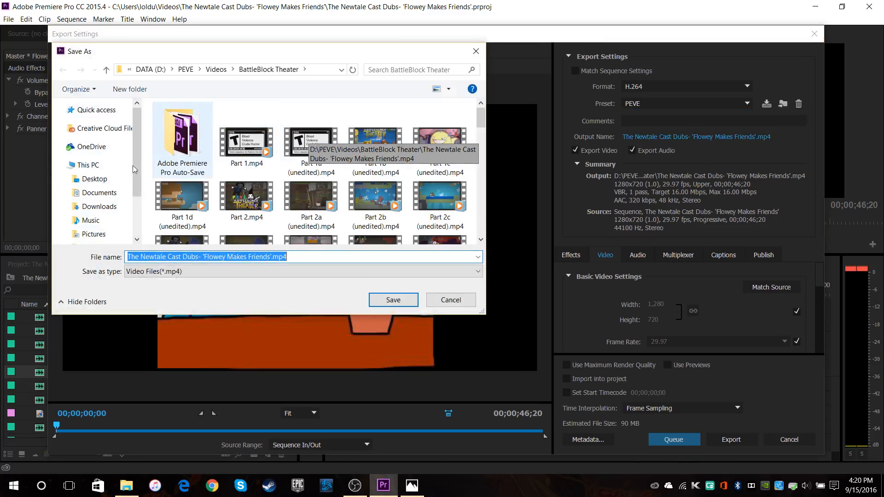
pyautogui.scroll(-2, 106, 215)
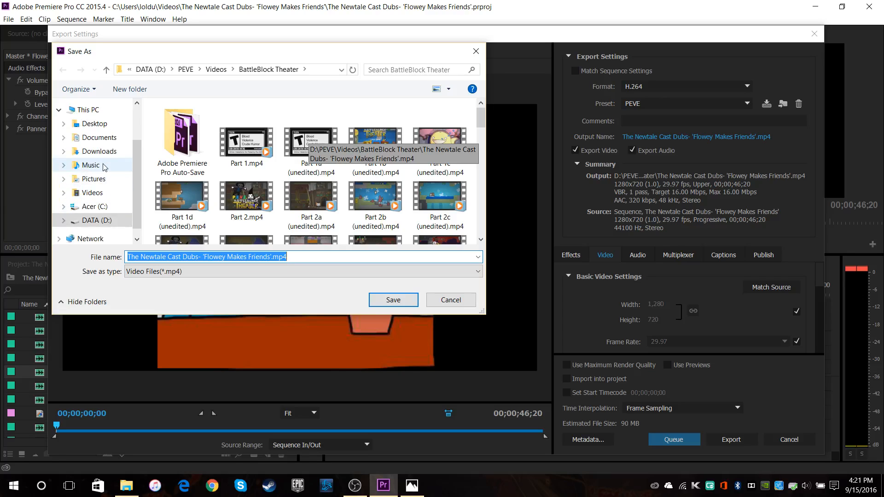
pyautogui.click(92, 193)
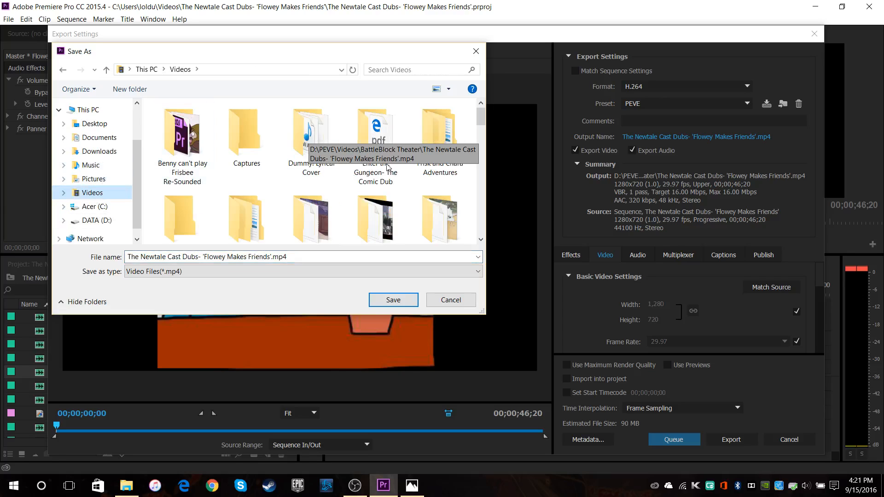
pyautogui.scroll(-3, 255, 187)
pyautogui.doubleClick(311, 191)
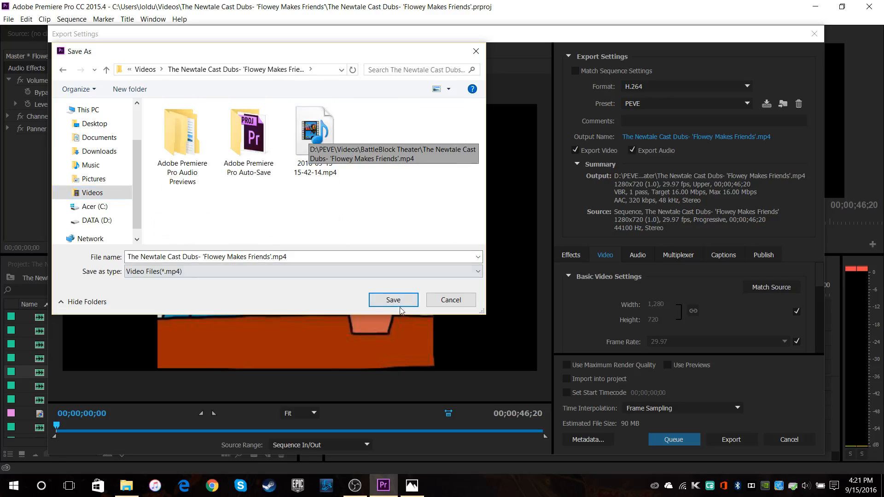
pyautogui.click(393, 299)
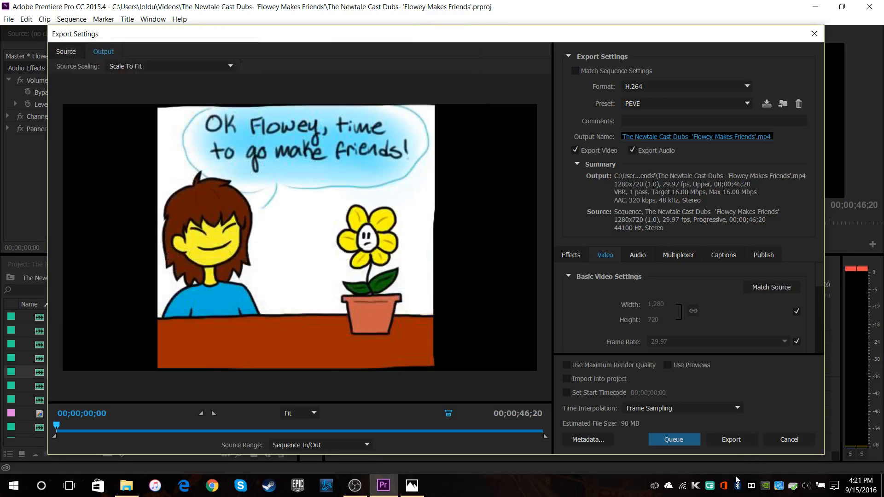
pyautogui.click(738, 443)
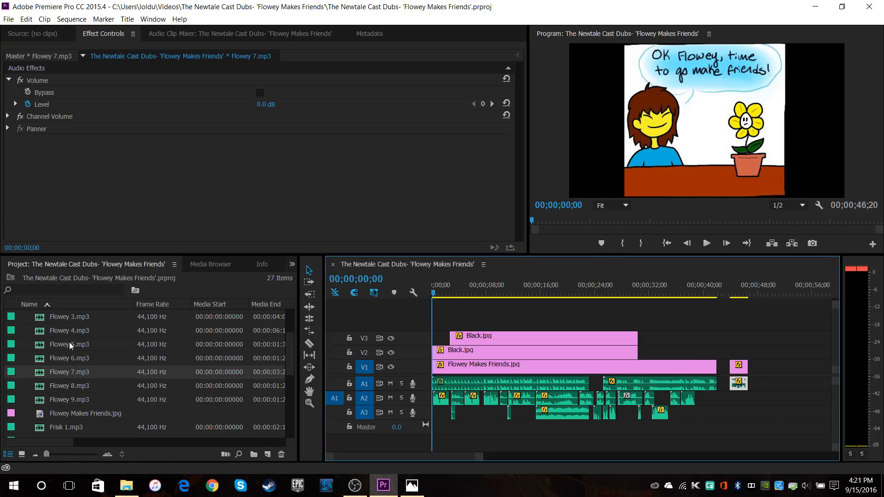
# Step: After encoding finishes, switch to File Explorer from the taskbar
pyautogui.click(123, 488)
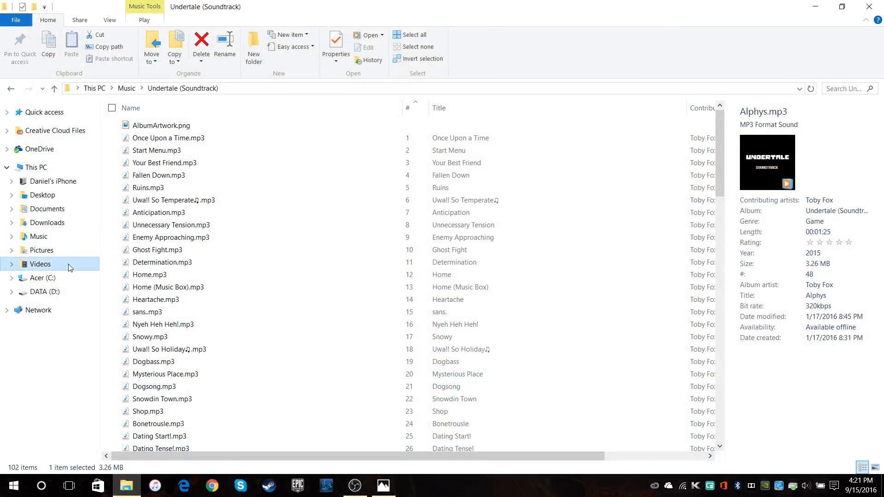
# Step: Play the exported Flowey Makes Friends MP4 from Videos in Movies & TV maximized, then close it
pyautogui.click(65, 264)
pyautogui.doubleClick(165, 398)
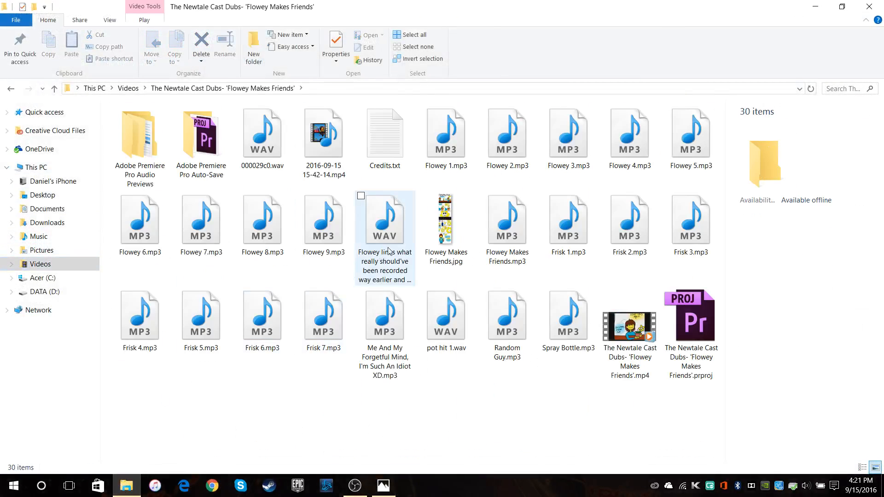
pyautogui.rightClick(633, 330)
pyautogui.click(636, 67)
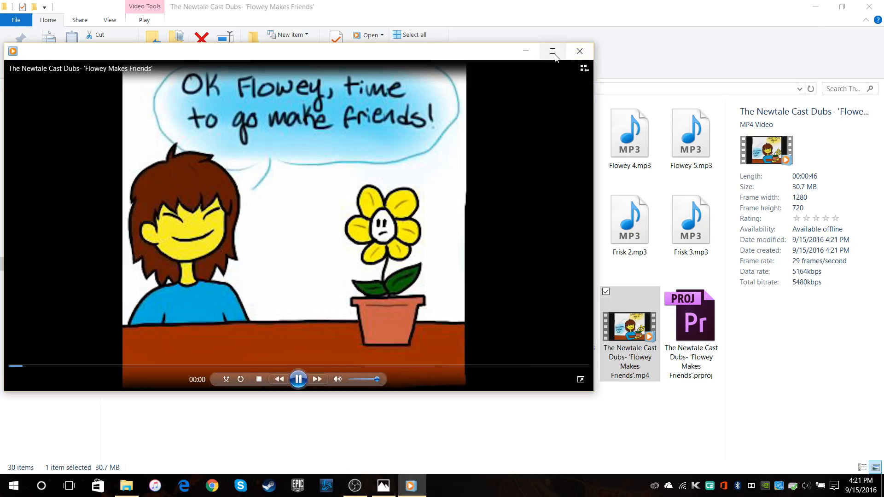
pyautogui.click(554, 56)
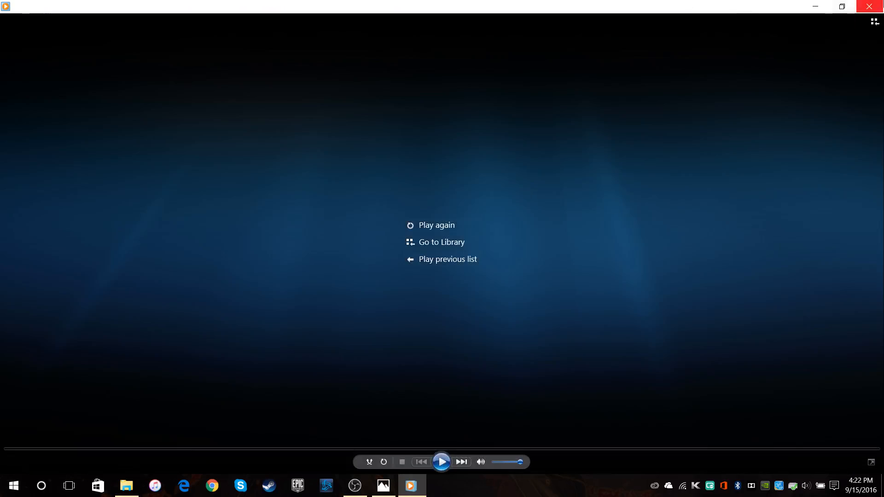
pyautogui.click(871, 5)
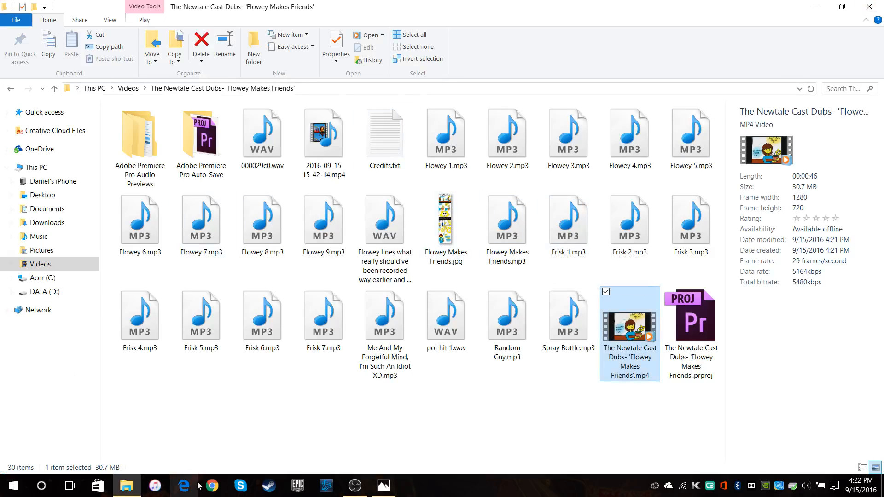
# Step: Open YouTube from the Entertainment bookmarks and go to the upload page, canceling the file picker
pyautogui.click(212, 486)
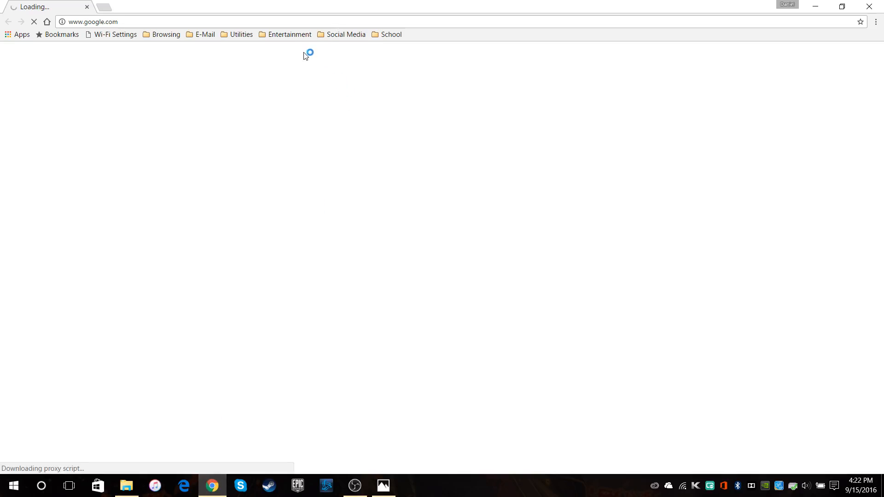
pyautogui.click(270, 34)
pyautogui.click(272, 46)
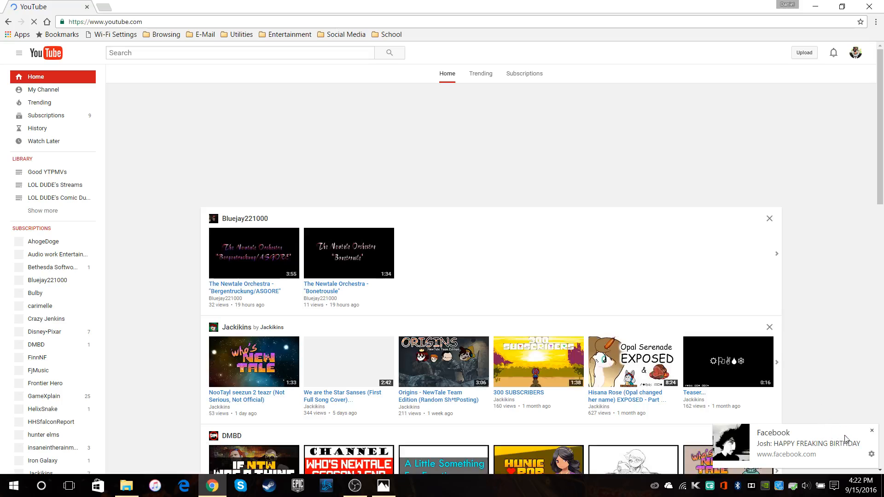
pyautogui.click(870, 433)
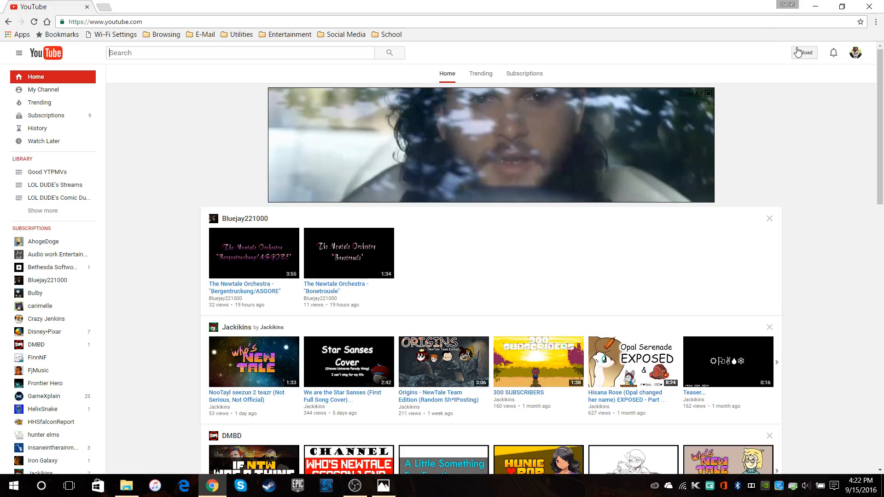
pyautogui.click(797, 51)
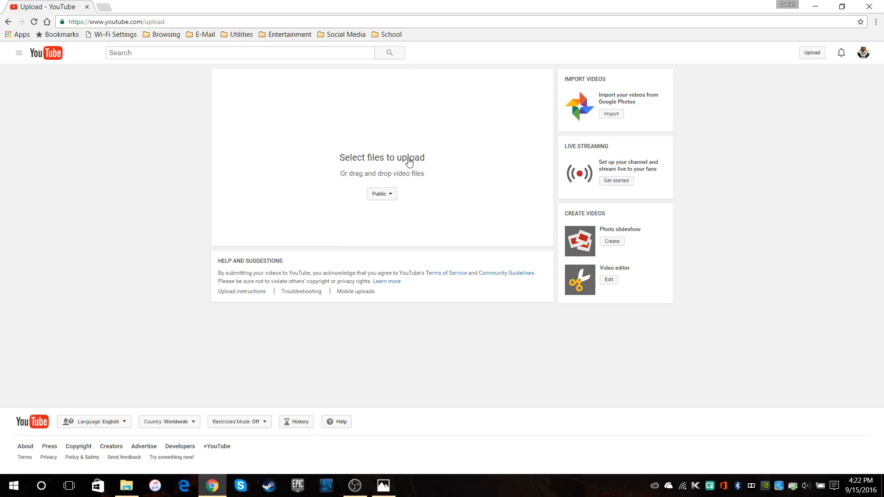
pyautogui.click(383, 152)
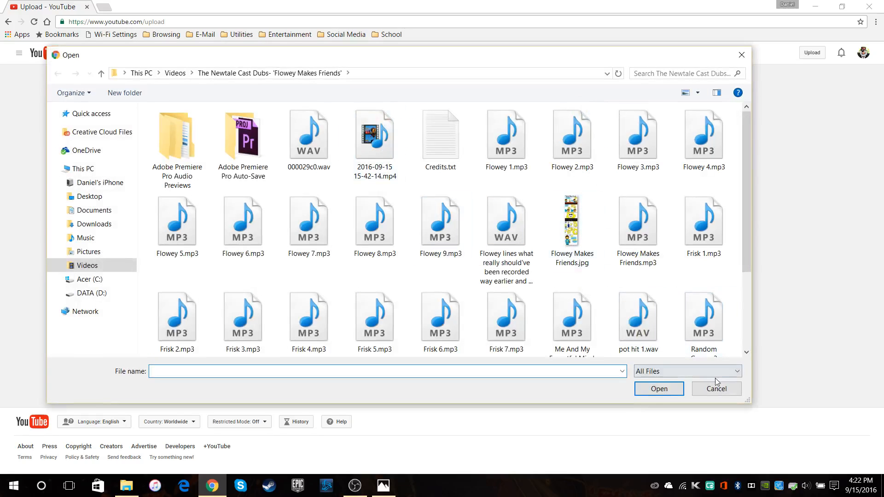
pyautogui.click(716, 388)
# Step: Open the channel page in a new tab and go to its Video Manager
pyautogui.click(18, 54)
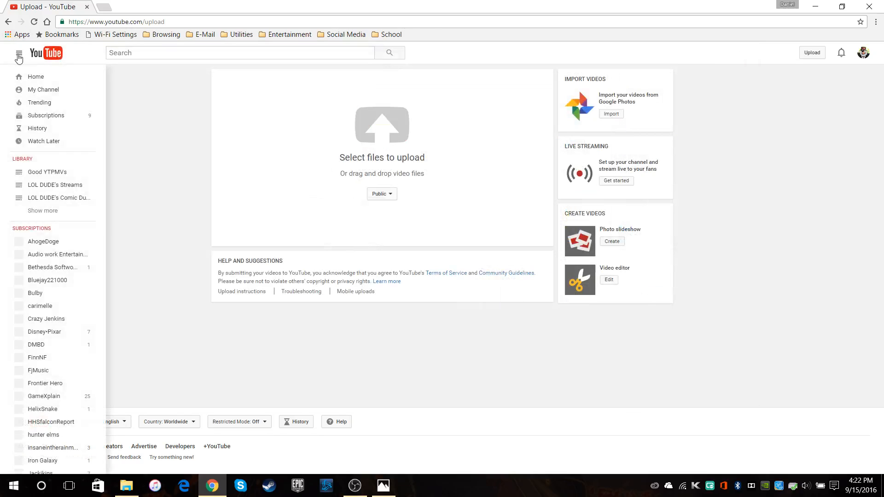
pyautogui.rightClick(54, 93)
pyautogui.click(71, 100)
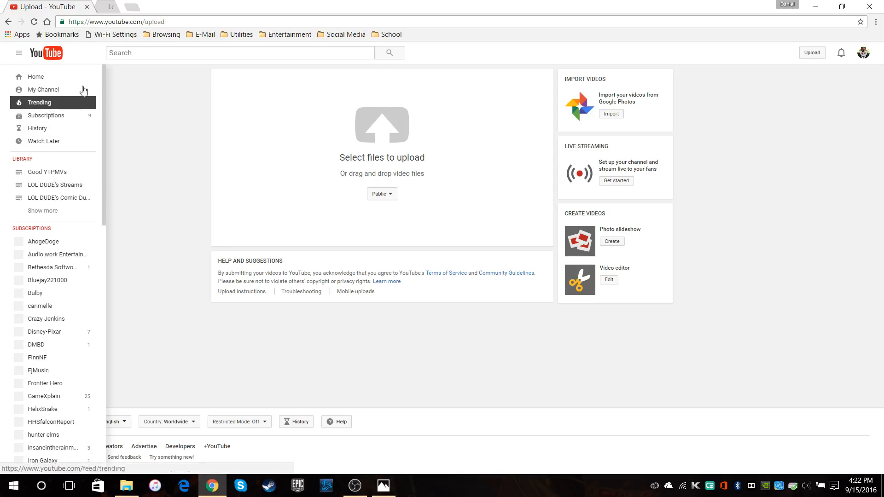
pyautogui.click(151, 6)
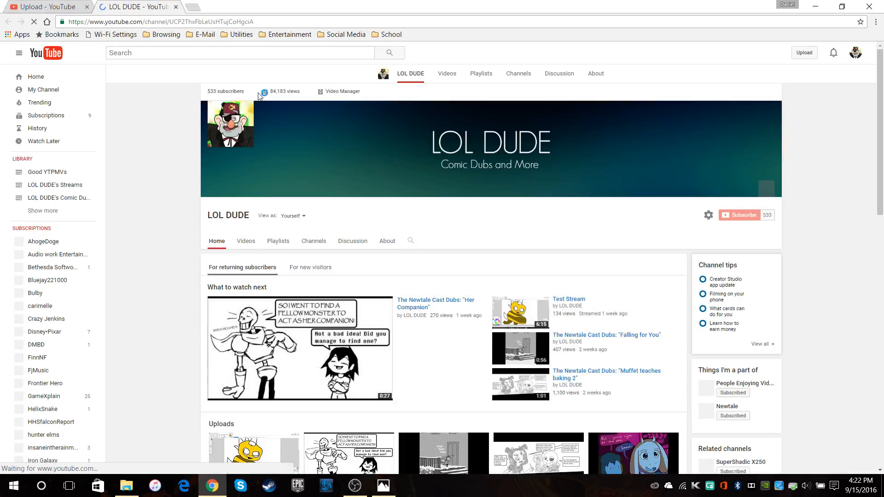
pyautogui.click(342, 74)
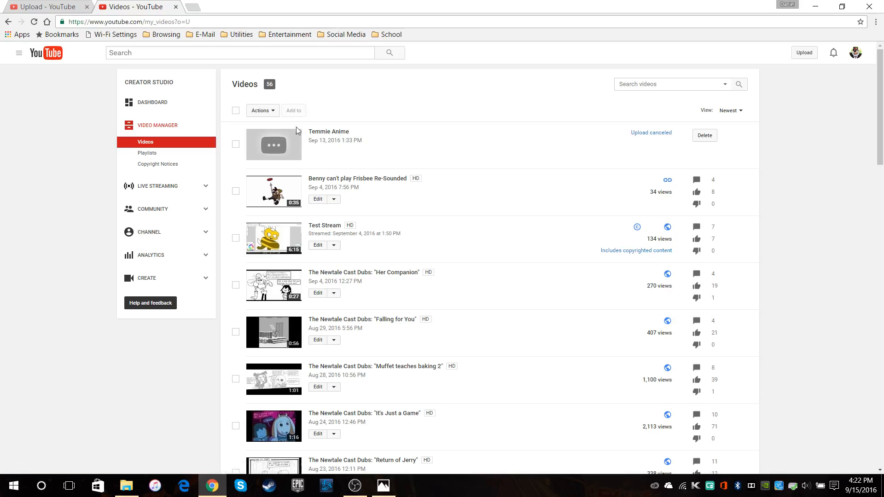
# Step: Delete the Temmie Anime video from the channel
pyautogui.click(702, 137)
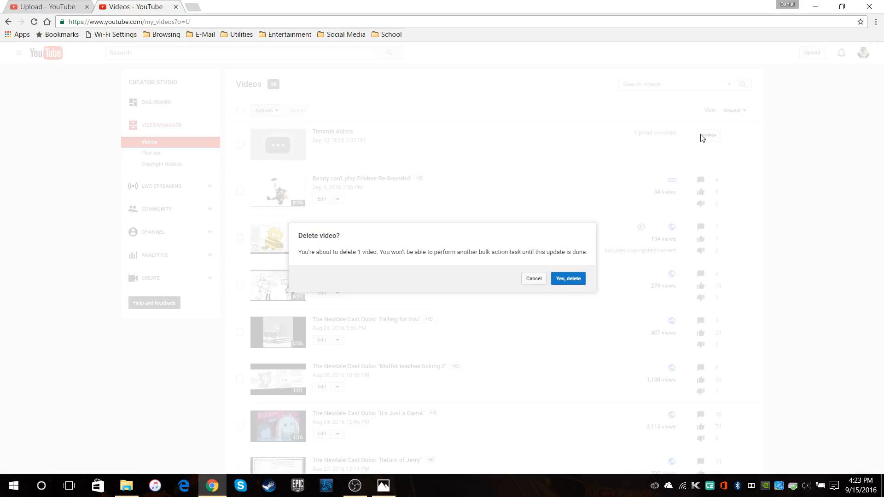
pyautogui.click(571, 278)
pyautogui.click(748, 113)
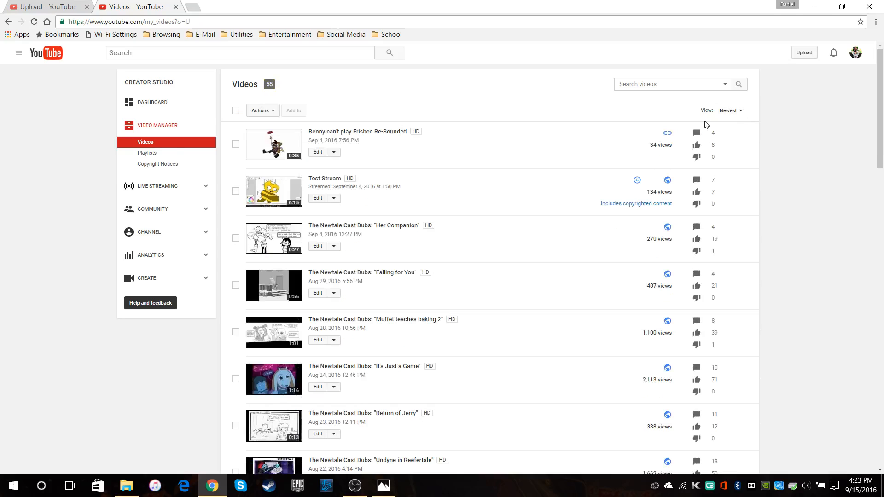
# Step: Copy the full description of the Her Companion video and return to the upload tab
pyautogui.click(317, 246)
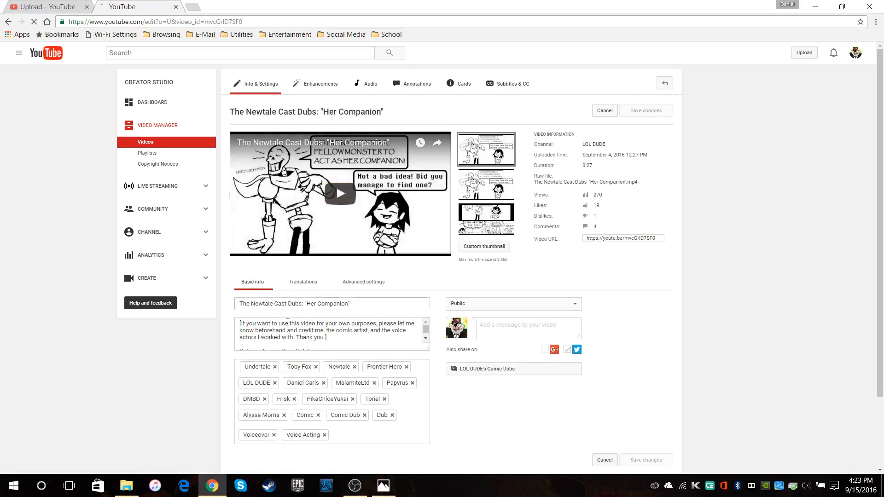
pyautogui.hotkey('ctrl', 'a')
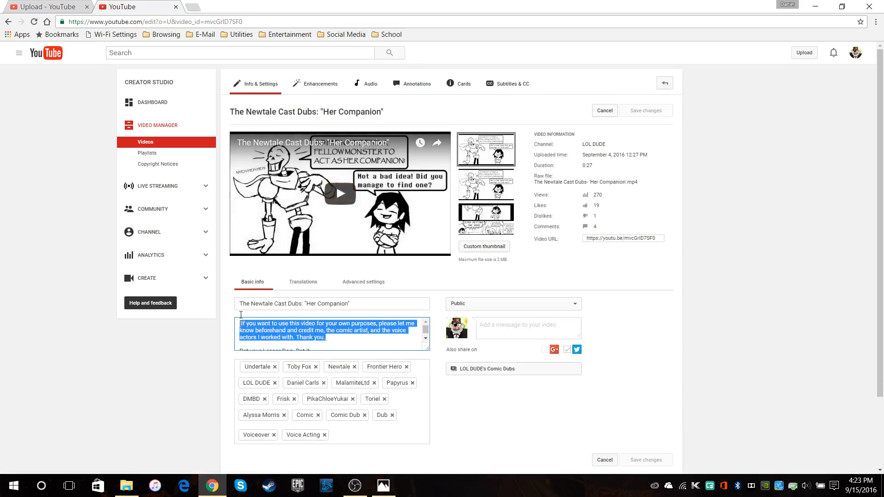
pyautogui.hotkey('ctrl', 'c')
pyautogui.hotkey('ctrl', 'Tab')
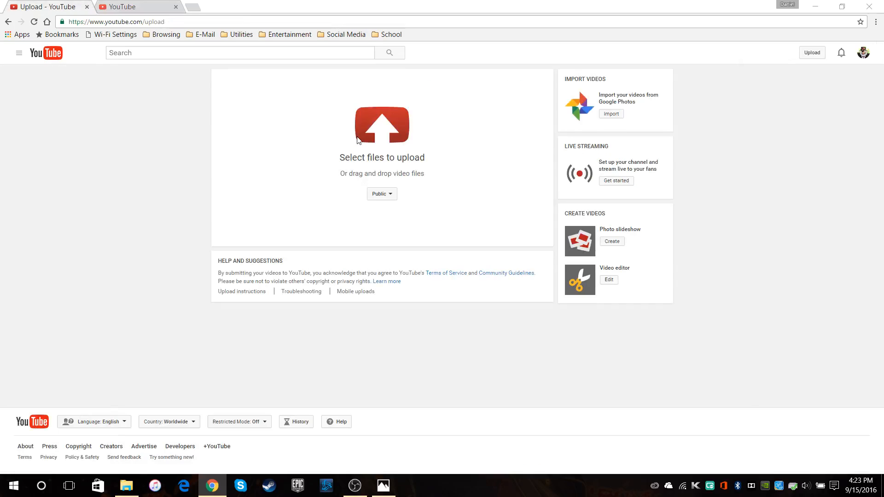
# Step: Select the Flowey Makes Friends MP4 and start the upload
pyautogui.click(362, 121)
pyautogui.scroll(-1, 324, 196)
pyautogui.scroll(1, 382, 165)
pyautogui.scroll(-2, 382, 164)
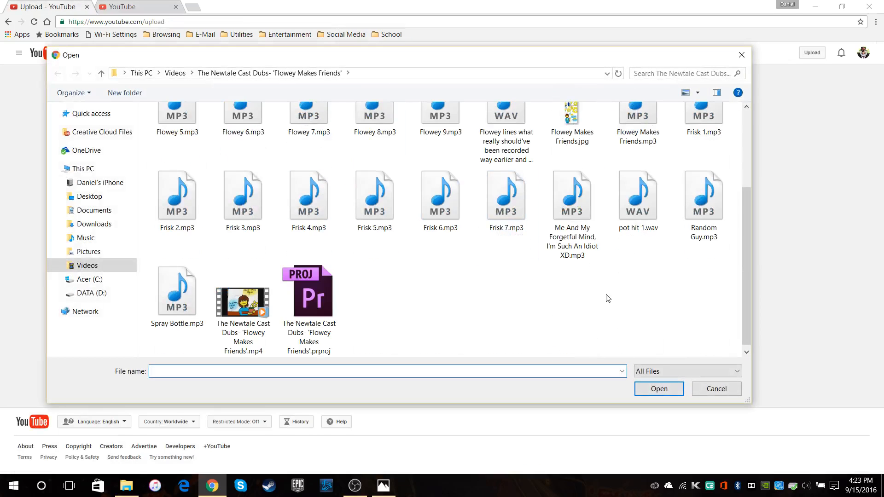
pyautogui.click(243, 304)
pyautogui.click(670, 393)
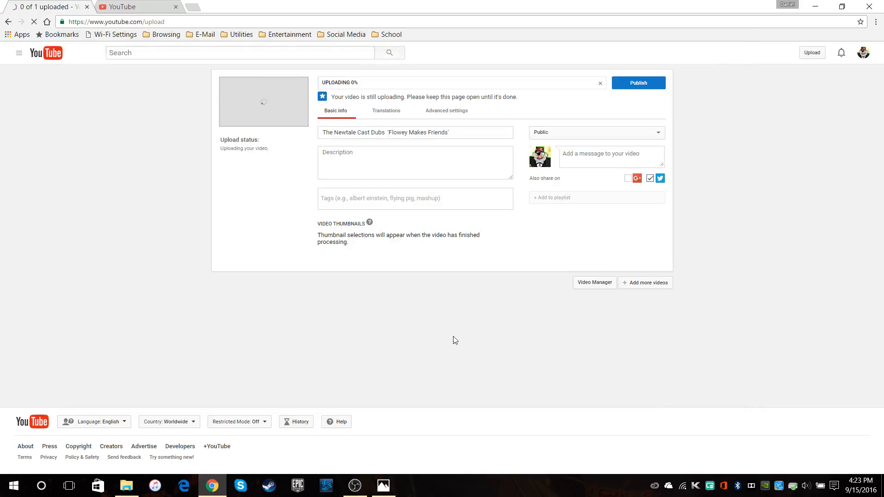
# Step: Paste the copied usage note as the description and add a colon after 'Dubs' in the title
pyautogui.click(373, 157)
pyautogui.hotkey('ctrl', 'v')
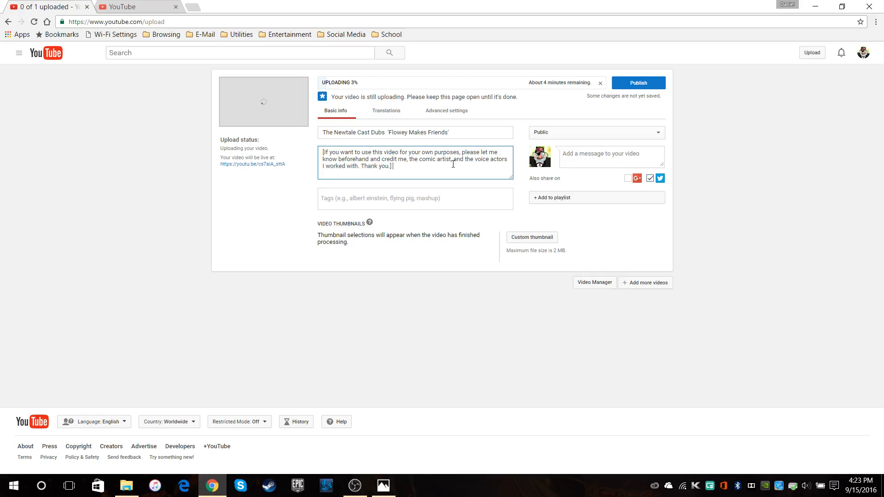
pyautogui.click(386, 133)
pyautogui.write(': ')
pyautogui.write("'")
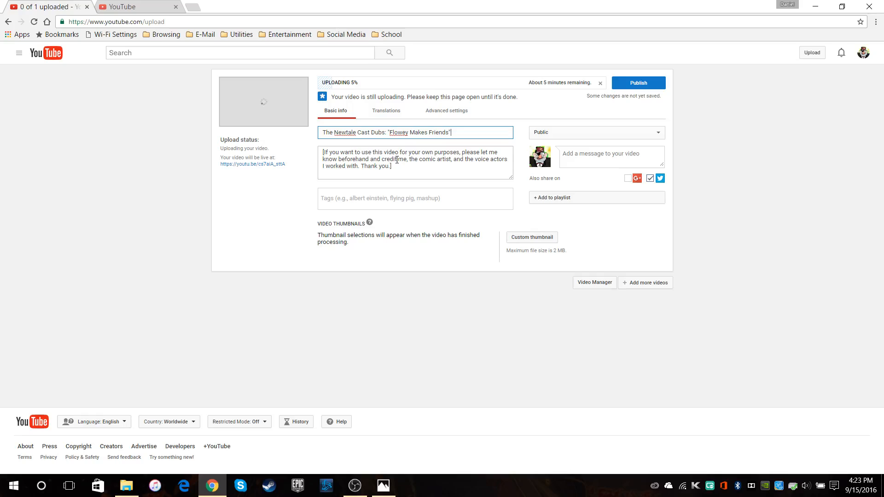
# Step: Look over the playlist list and set the video's privacy to Unlisted
pyautogui.click(536, 199)
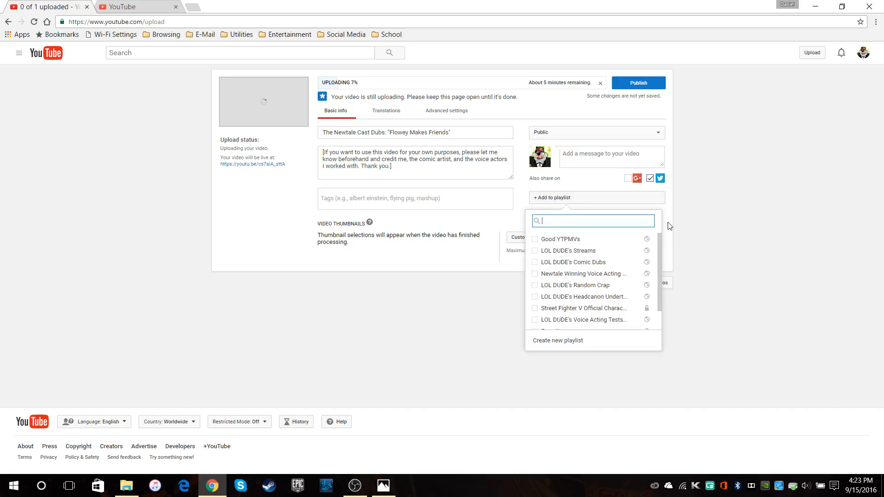
pyautogui.moveTo(661, 243)
pyautogui.mouseDown()
pyautogui.moveTo(660, 277)
pyautogui.moveTo(667, 230)
pyautogui.mouseUp()
pyautogui.click(552, 199)
pyautogui.click(580, 132)
pyautogui.click(581, 150)
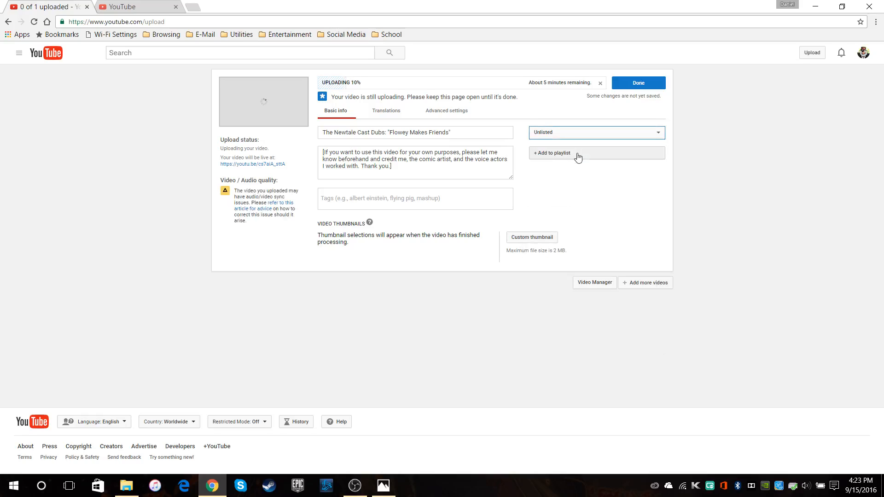
# Step: Copy all the text of Credits.txt from the project folder in Notepad
pyautogui.click(446, 166)
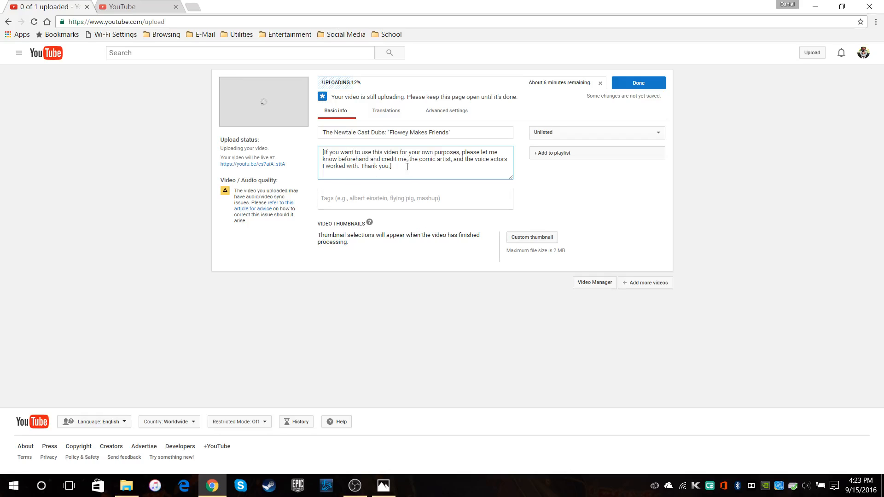
pyautogui.moveTo(124, 493)
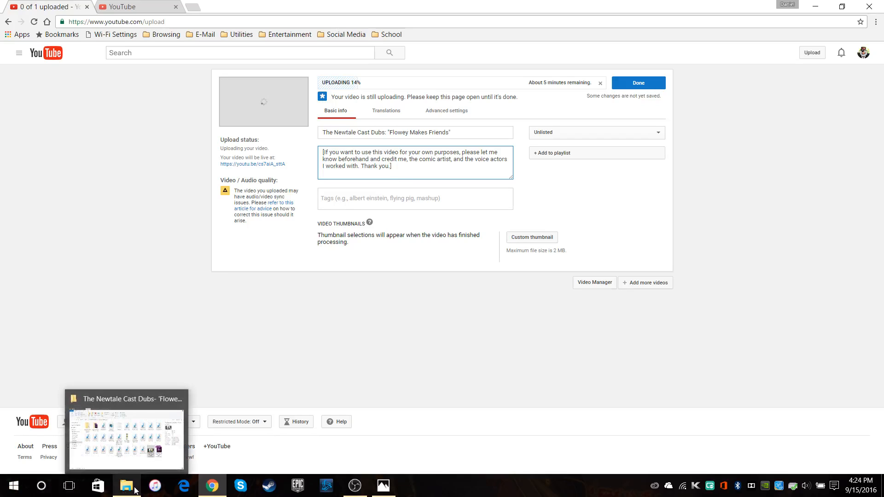
pyautogui.click(135, 491)
pyautogui.doubleClick(385, 138)
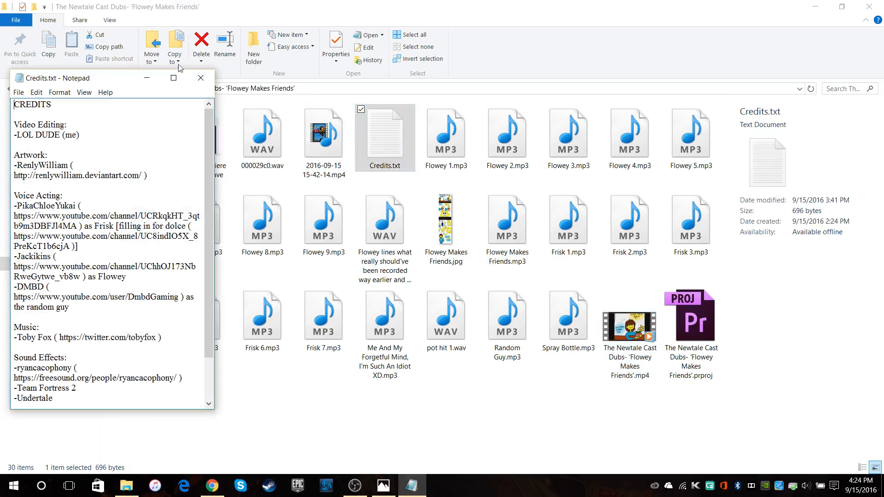
pyautogui.press('super+Up')
pyautogui.hotkey('ctrl', 'a')
pyautogui.moveTo(336, 6); pyautogui.dragTo(269, 42)
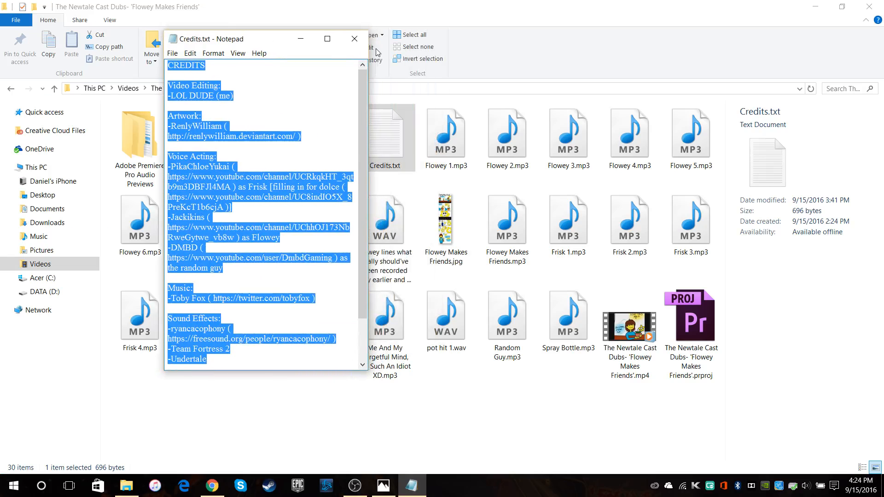
pyautogui.click(359, 38)
pyautogui.click(212, 486)
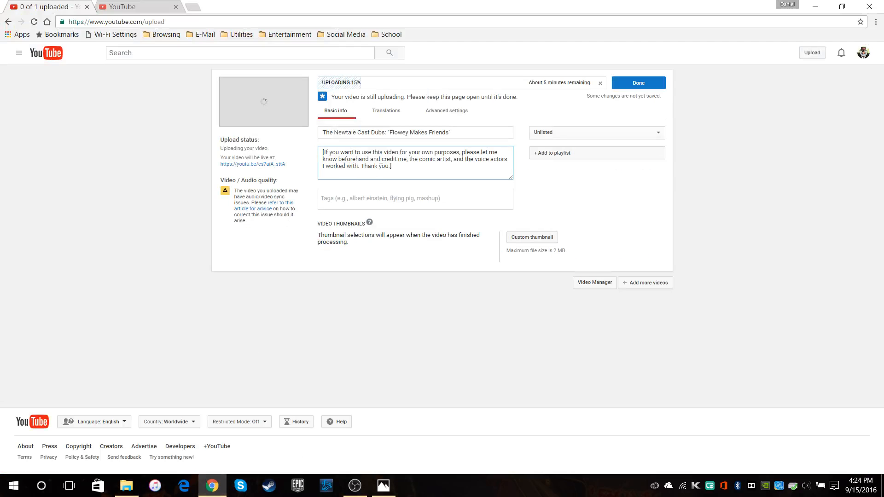
# Step: Paste the credits into the description with the usage note above the CREDITS heading
pyautogui.hotkey('ctrl', 'v')
pyautogui.scroll(5, 378, 161)
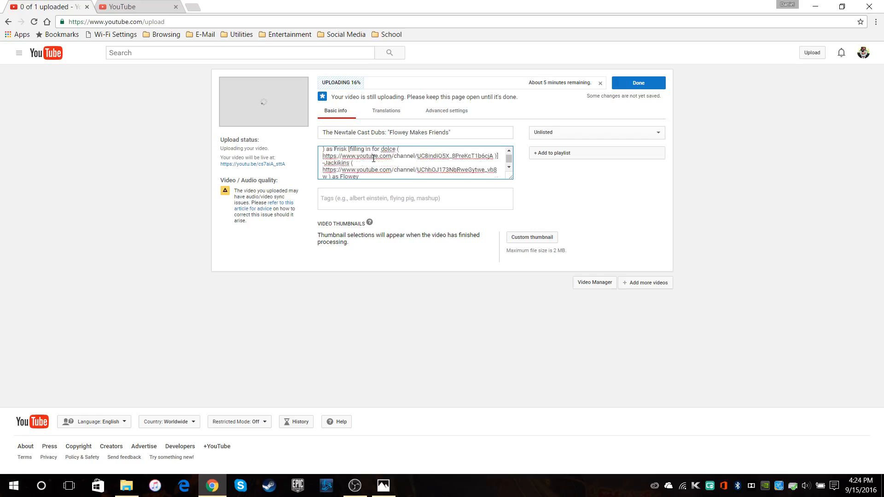
pyautogui.click(350, 170)
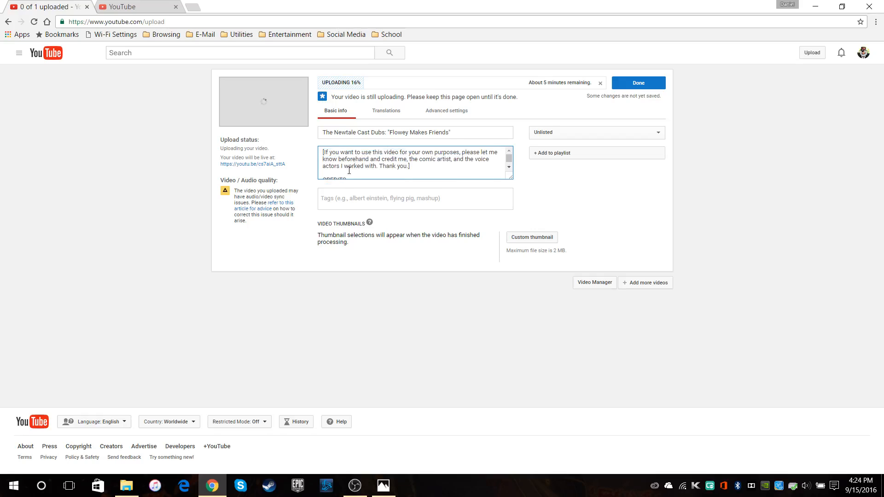
pyautogui.press('Return')
pyautogui.press('Return')
pyautogui.press('Return')
pyautogui.press('Up')
pyautogui.press('Up')
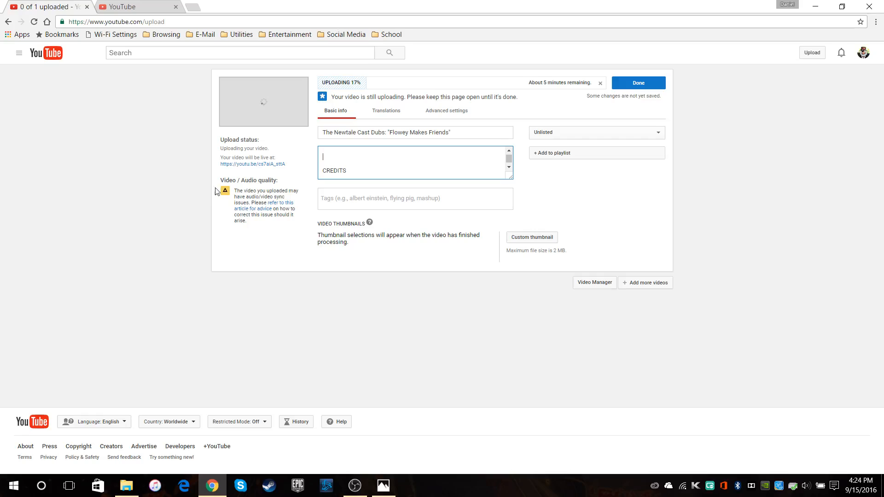
pyautogui.hotkey('ctrl', 'v')
# Step: Add the line "that's how Flowey thinks friends are made, he's pretty good at it..." to the description
pyautogui.click(508, 167)
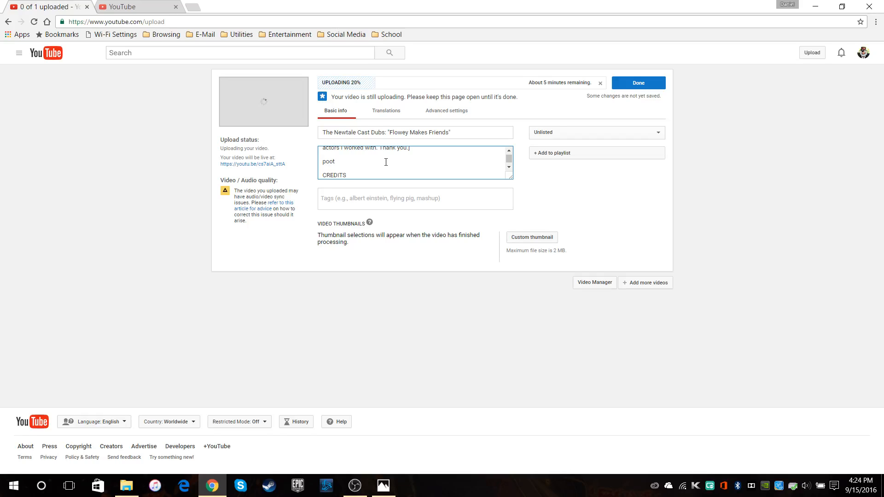
pyautogui.press('BackSpace')
pyautogui.press('BackSpace')
pyautogui.press('BackSpace')
pyautogui.write('that;s how Flowey ma')
pyautogui.press('BackSpace')
pyautogui.press('BackSpace')
pyautogui.press('BackSpace')
pyautogui.write("thinks friends are made, he's pretty good at it. I me")
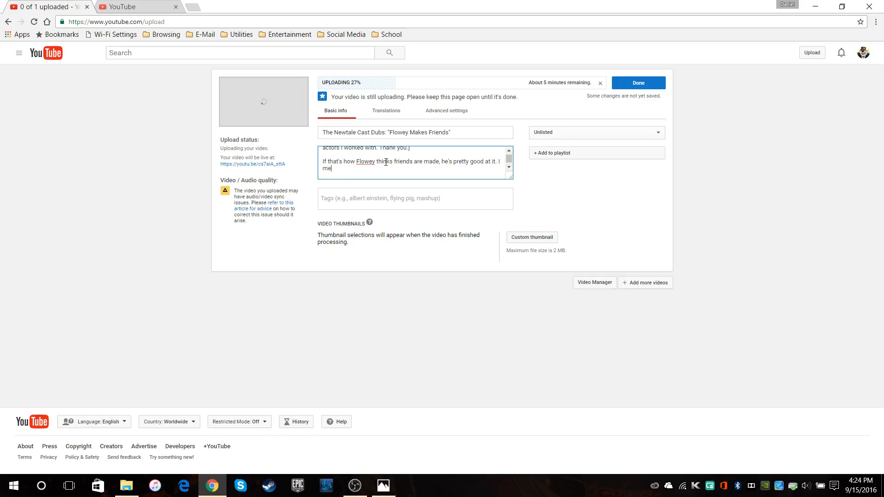
pyautogui.write('an, he had six at one point.')
pyautogui.click(387, 196)
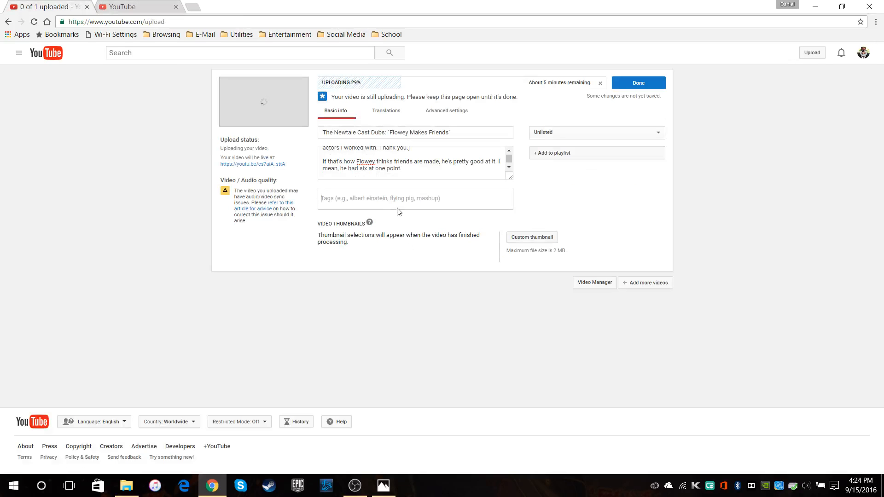
# Step: Add tags for Undertale, its creator, Newtale, Frontier Hero, the channel name and a credited person
pyautogui.write('Undertale,')
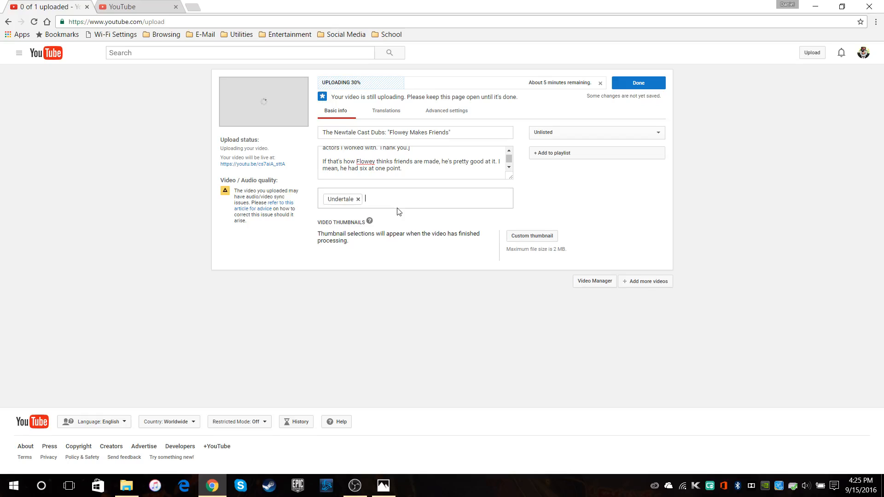
pyautogui.write('Toby Fox,')
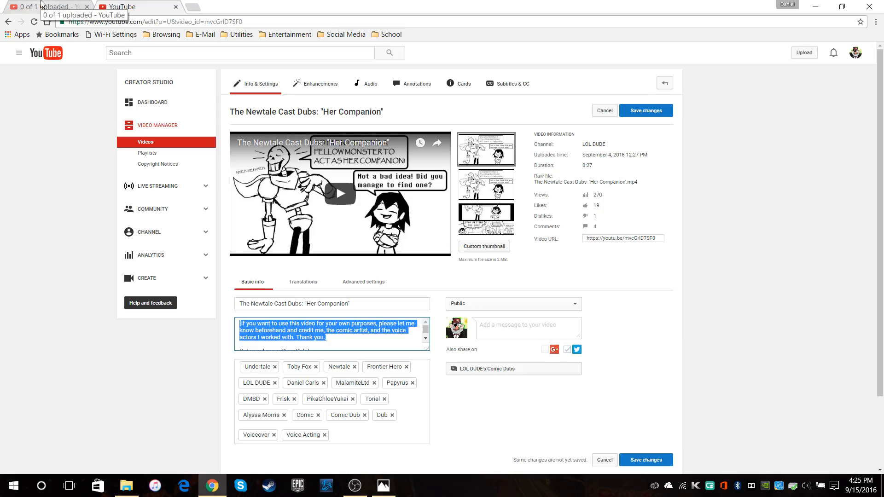
pyautogui.click(41, 3)
pyautogui.write('Newtale,')
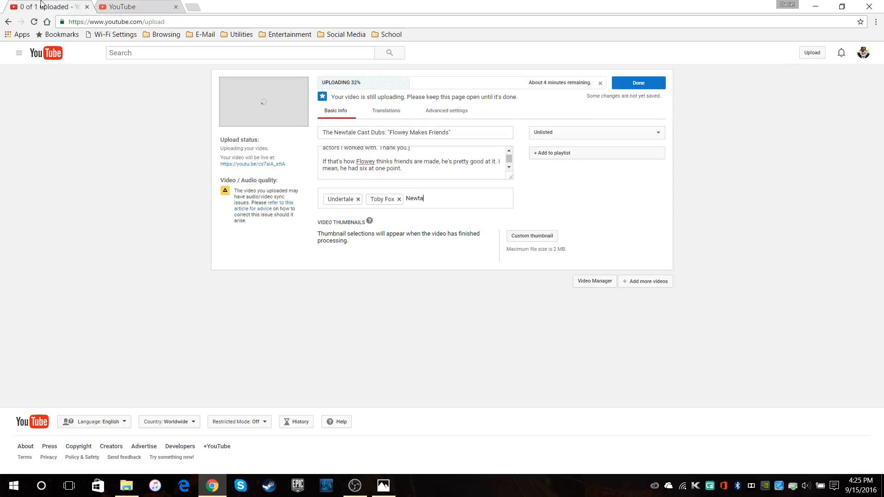
pyautogui.click(126, 5)
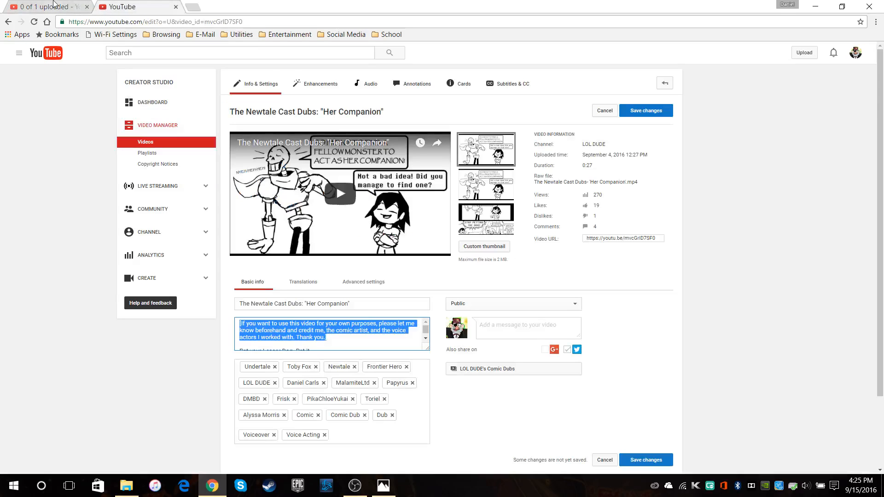
pyautogui.click(72, 4)
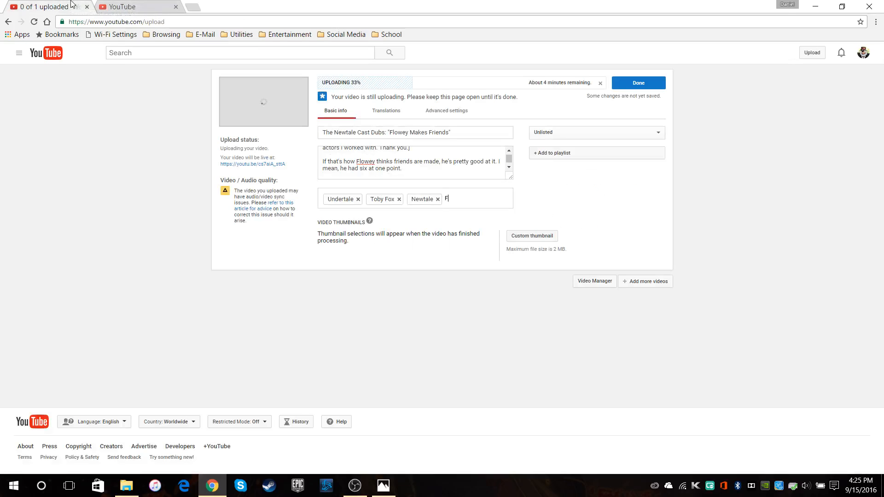
pyautogui.write('Frontier Hero,')
pyautogui.click(118, 5)
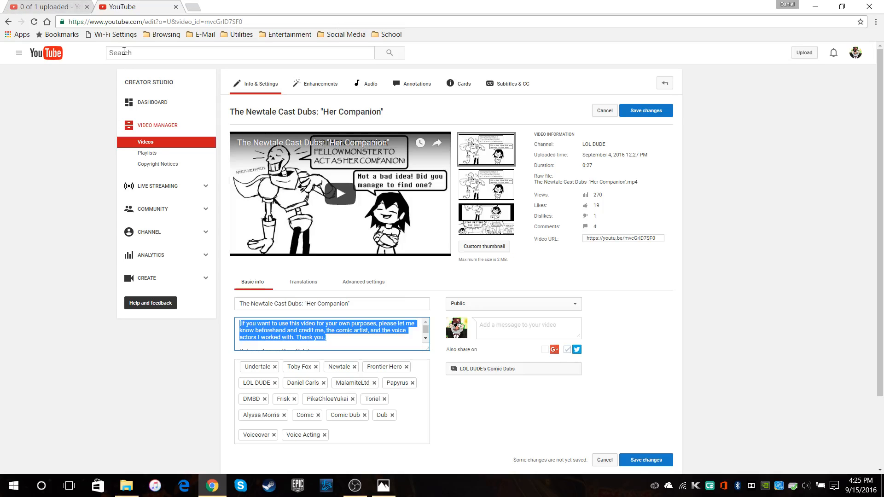
pyautogui.click(417, 348)
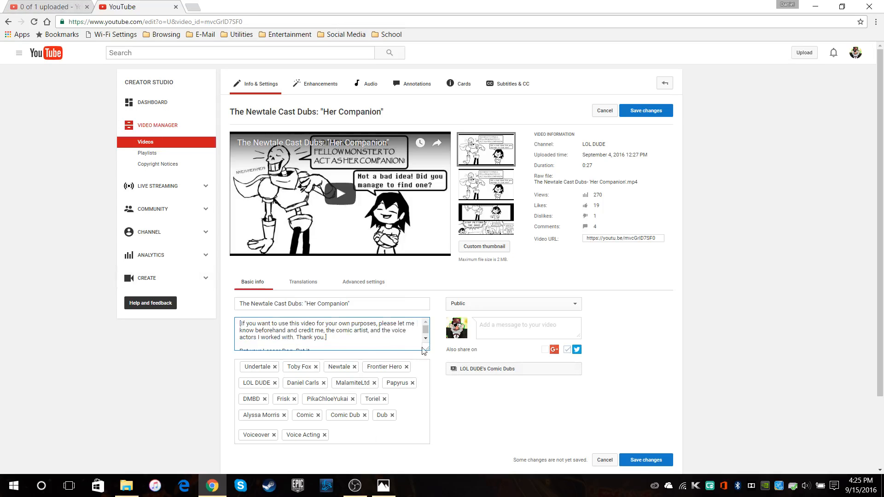
pyautogui.click(65, 3)
pyautogui.write('LOL DD')
pyautogui.write('DE')
pyautogui.press('Return')
pyautogui.write('Daniel Carls')
pyautogui.press('Return')
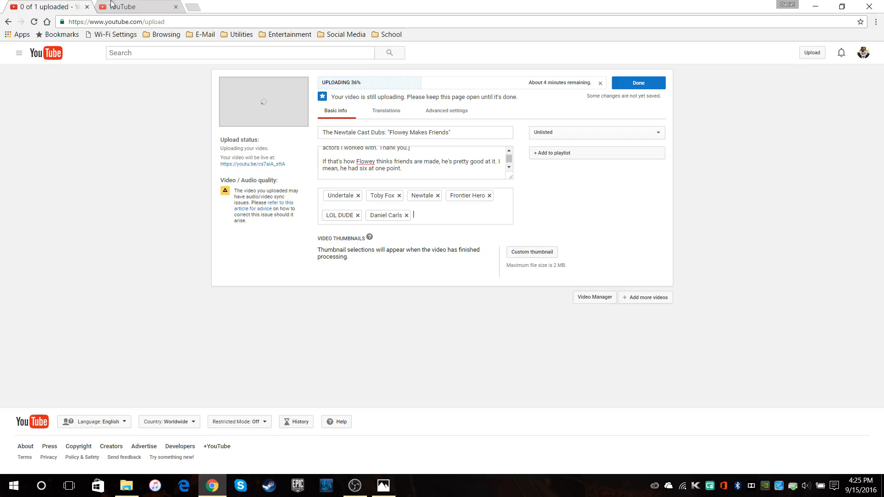
# Step: Add the artist's name, Frisk and Flowey as tags
pyautogui.click(158, 5)
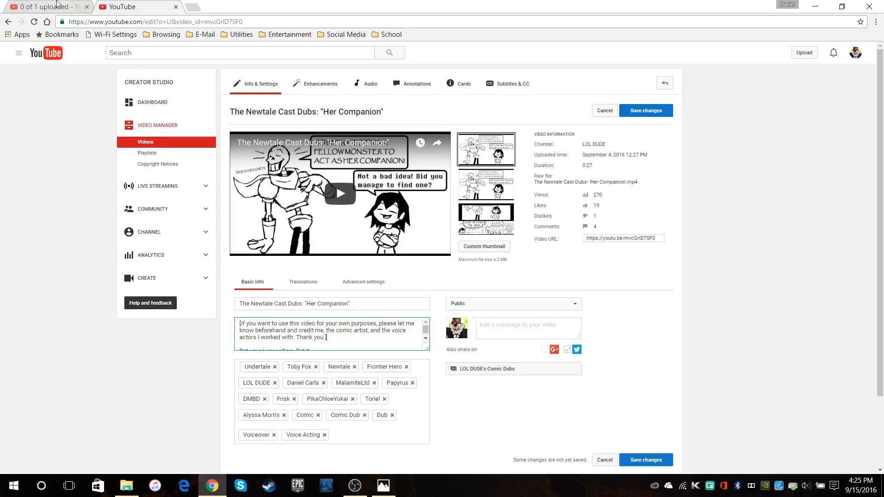
pyautogui.click(58, 4)
pyautogui.scroll(1, 389, 169)
pyautogui.scroll(-1, 392, 170)
pyautogui.scroll(-2, 392, 170)
pyautogui.write('RenlyWilliam')
pyautogui.press('Return')
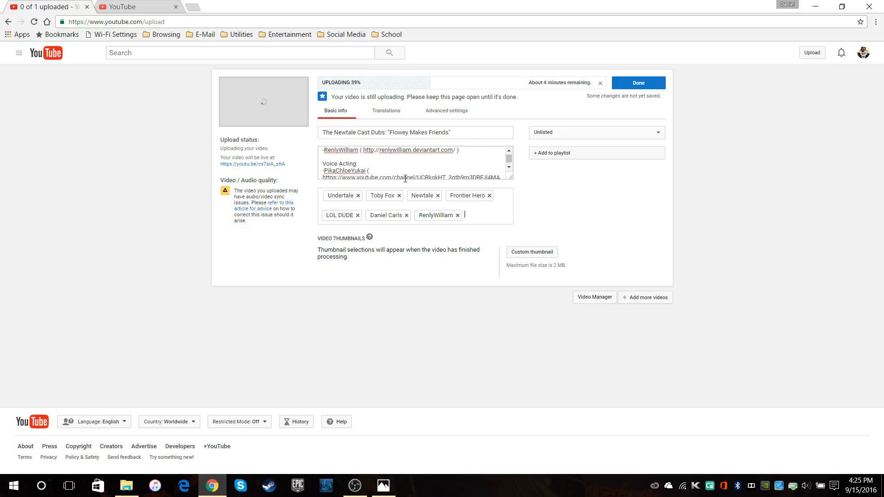
pyautogui.click(135, 5)
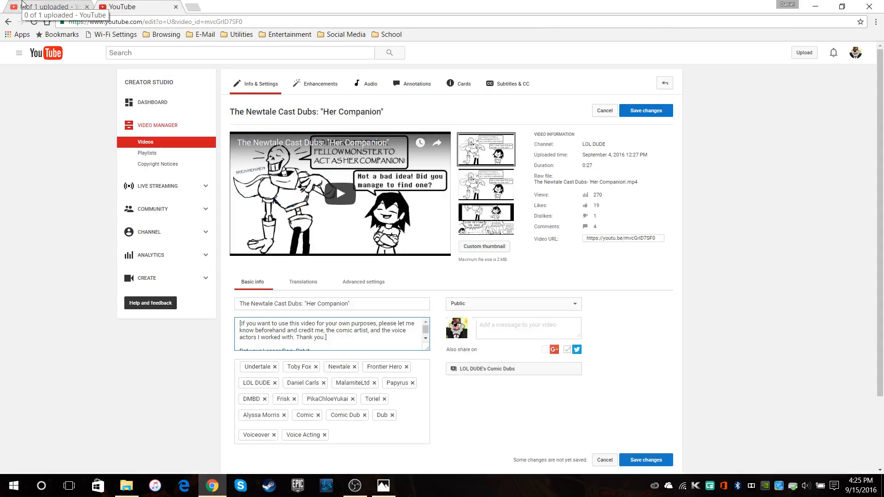
pyautogui.click(23, 5)
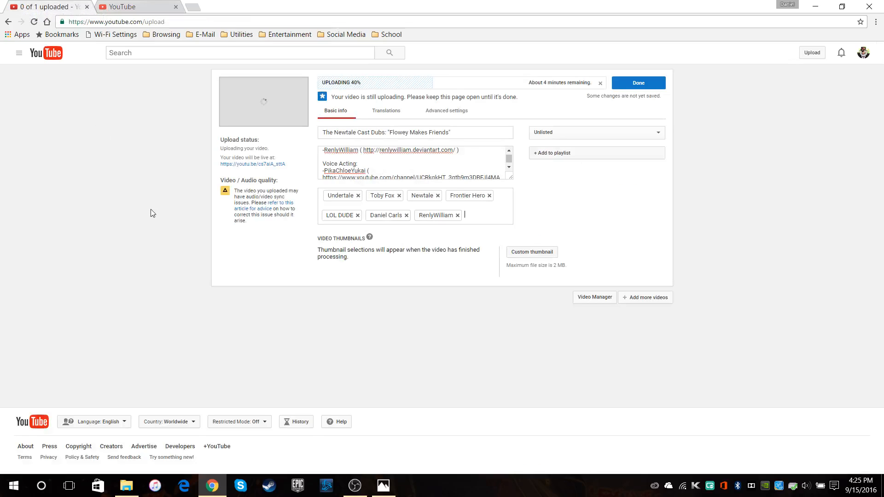
pyautogui.write('Frisk')
pyautogui.press('Return')
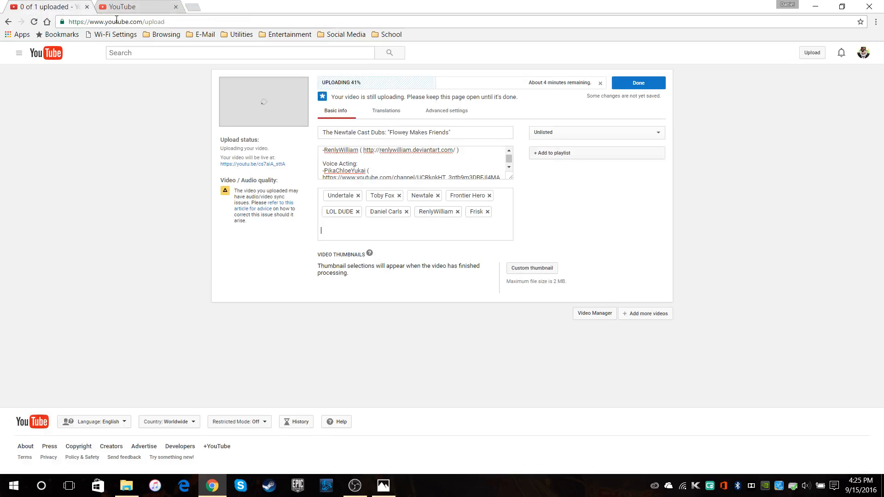
pyautogui.write('Flowey')
pyautogui.press('Return')
# Step: Add the three voice actors' names as tags, followed by DMBD
pyautogui.click(120, 7)
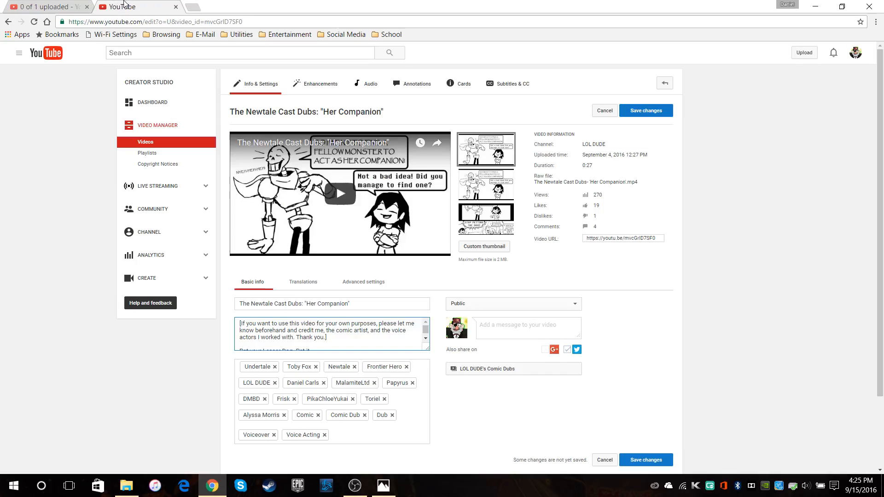
pyautogui.click(59, 4)
pyautogui.write('D')
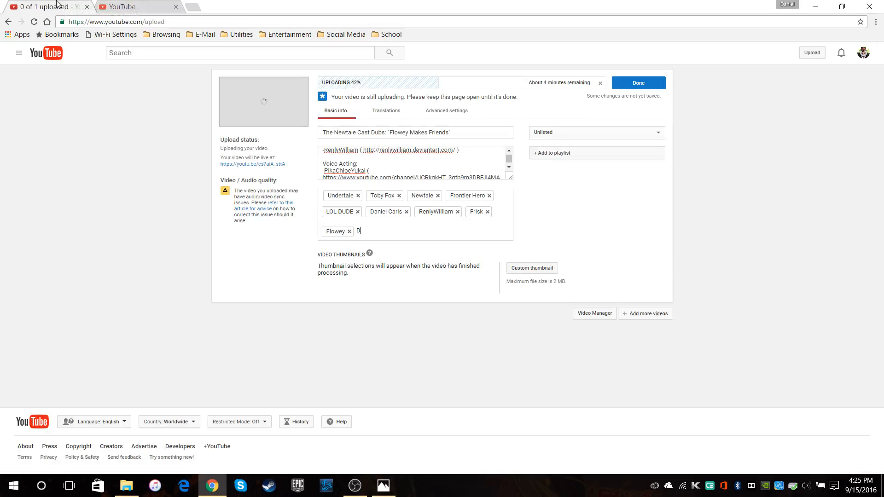
pyautogui.write('MB')
pyautogui.press('BackSpace')
pyautogui.press('BackSpace')
pyautogui.press('BackSpace')
pyautogui.write('Jackikins')
pyautogui.press('Return')
pyautogui.write('Jack Case')
pyautogui.press('Return')
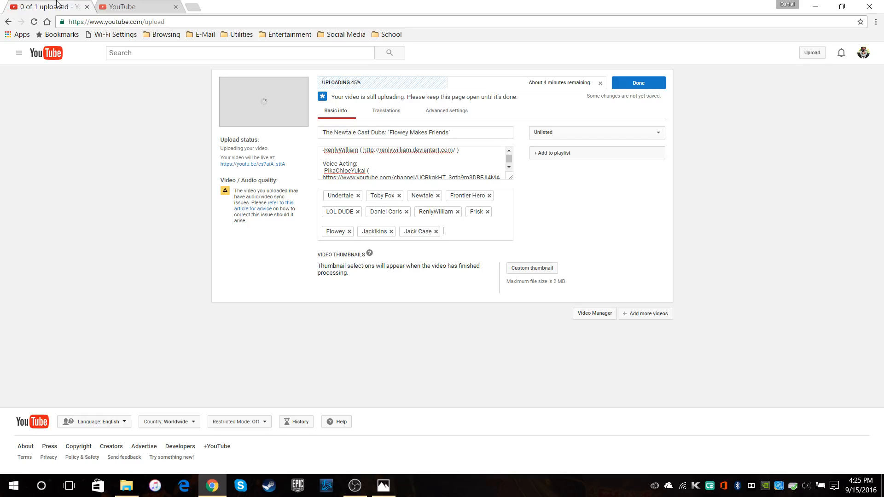
pyautogui.click(136, 7)
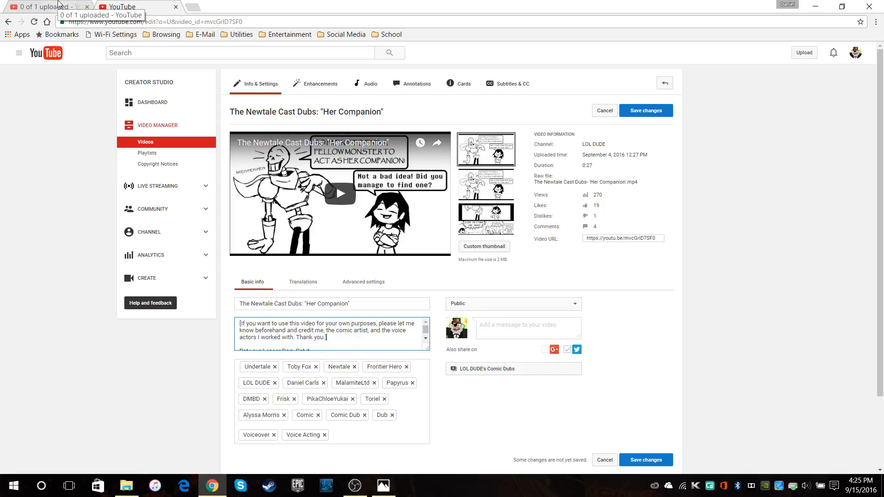
pyautogui.click(58, 6)
pyautogui.write('PikacHl')
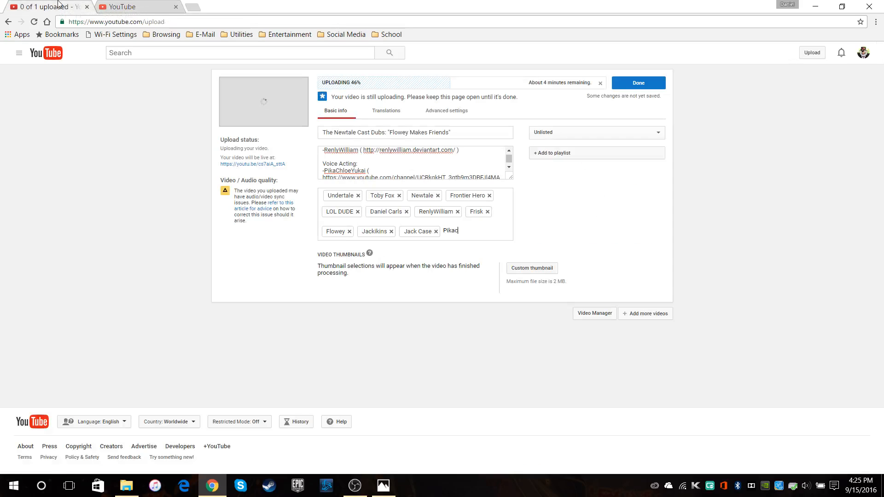
pyautogui.press('BackSpace')
pyautogui.press('BackSpace')
pyautogui.press('BackSpace')
pyautogui.write('ChloeYukai')
pyautogui.press('Return')
pyautogui.write('DMBD')
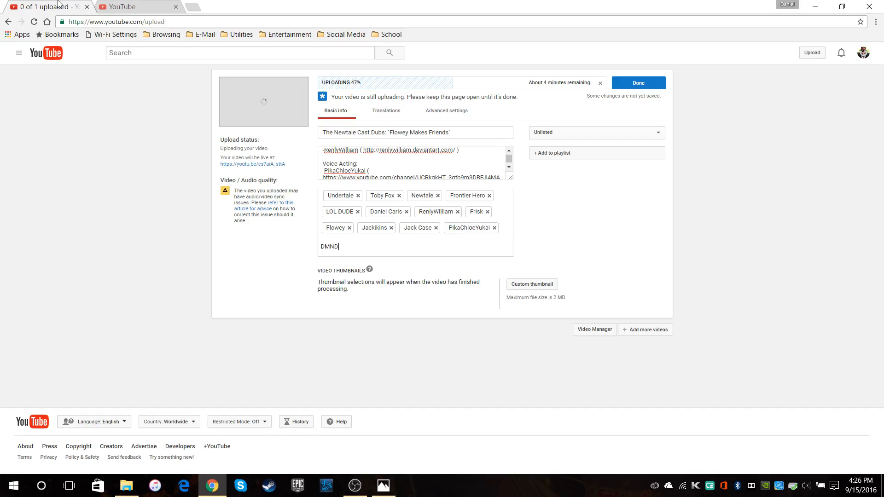
pyautogui.press('Return')
# Step: Add the tags Comic, Comic Dub, Dub, Voiceover and Voice Acting
pyautogui.hotkey('ctrl', 'Tab')
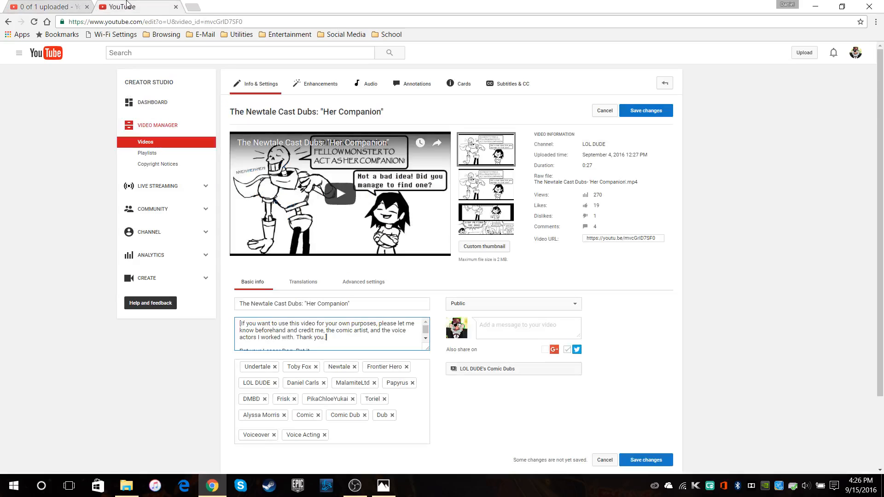
pyautogui.click(84, 4)
pyautogui.write('Comic')
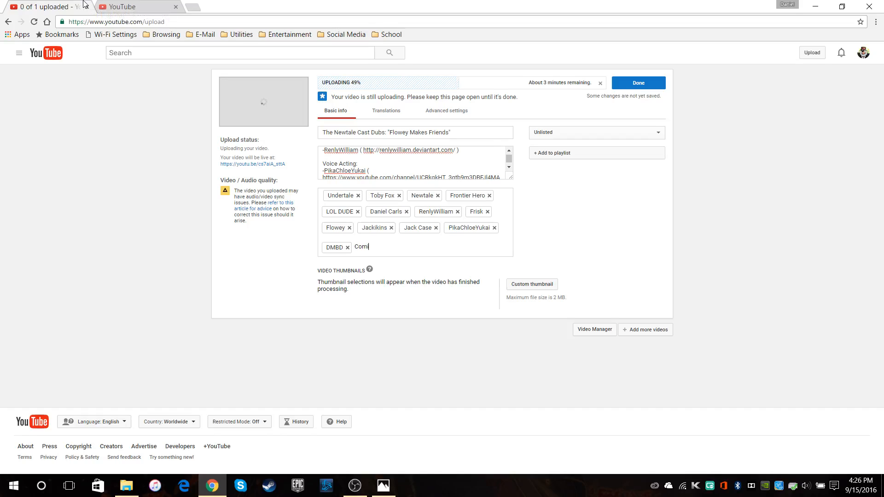
pyautogui.press('Return')
pyautogui.write('Comic Dub')
pyautogui.press('Return')
pyautogui.write('Dub')
pyautogui.press('Return')
pyautogui.write('Voiceover')
pyautogui.press('Return')
pyautogui.write('Voice Acting')
pyautogui.press('Return')
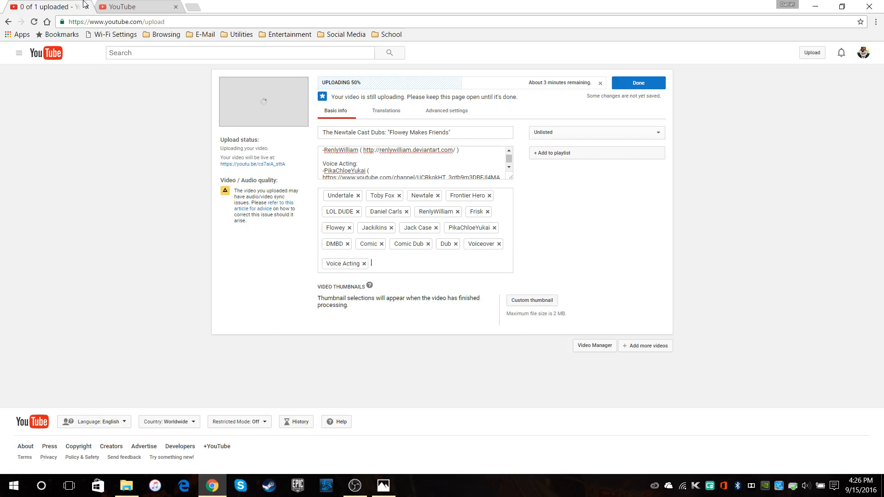
# Step: Compare the finished tag list against the Her Companion video's tags
pyautogui.click(121, 7)
pyautogui.click(66, 4)
pyautogui.click(166, 7)
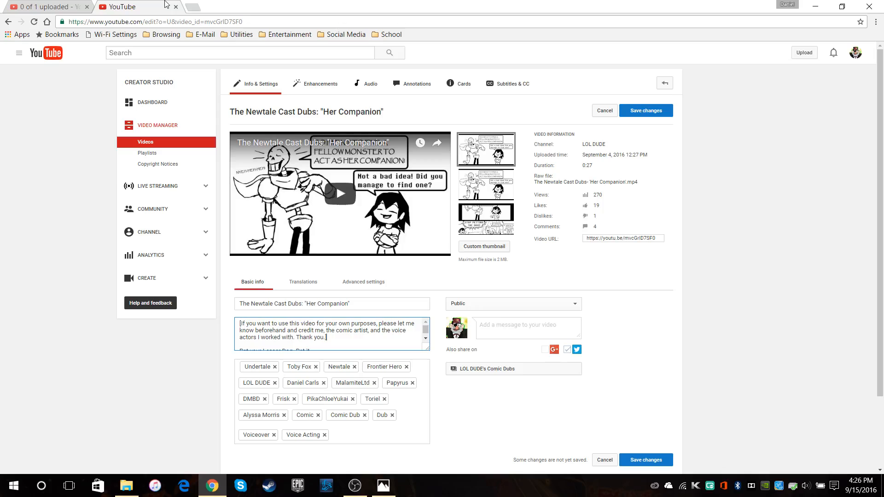
pyautogui.click(26, 5)
pyautogui.scroll(5, 391, 163)
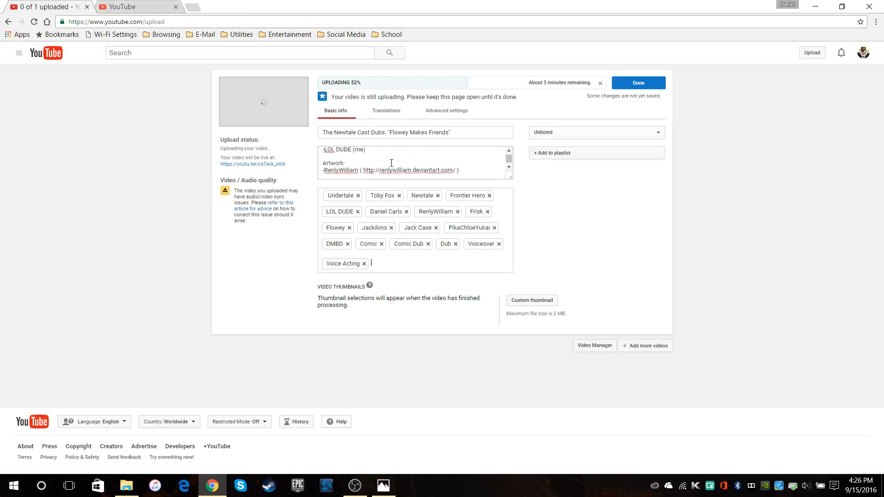
pyautogui.click(508, 168)
pyautogui.click(509, 168)
pyautogui.click(507, 168)
pyautogui.click(508, 169)
pyautogui.click(508, 169)
pyautogui.click(508, 169)
pyautogui.click(508, 169)
pyautogui.click(508, 168)
pyautogui.click(508, 169)
pyautogui.click(508, 169)
pyautogui.click(508, 169)
pyautogui.click(509, 152)
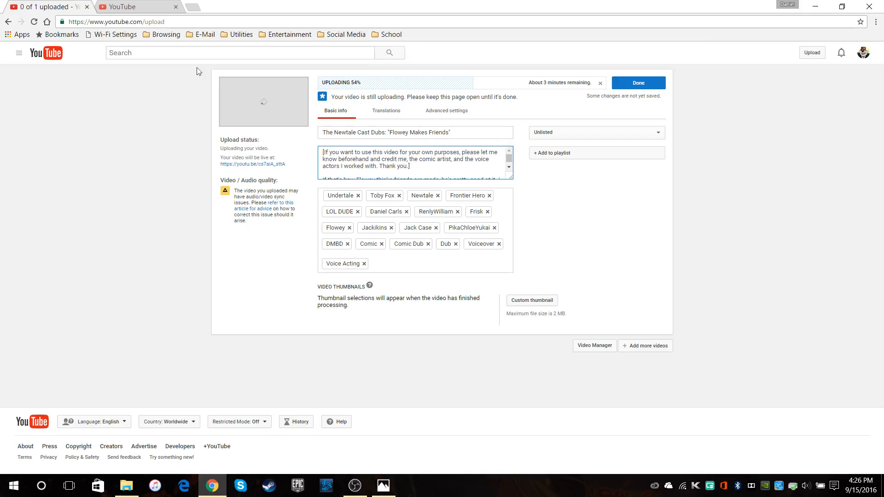
pyautogui.click(126, 4)
pyautogui.click(55, 4)
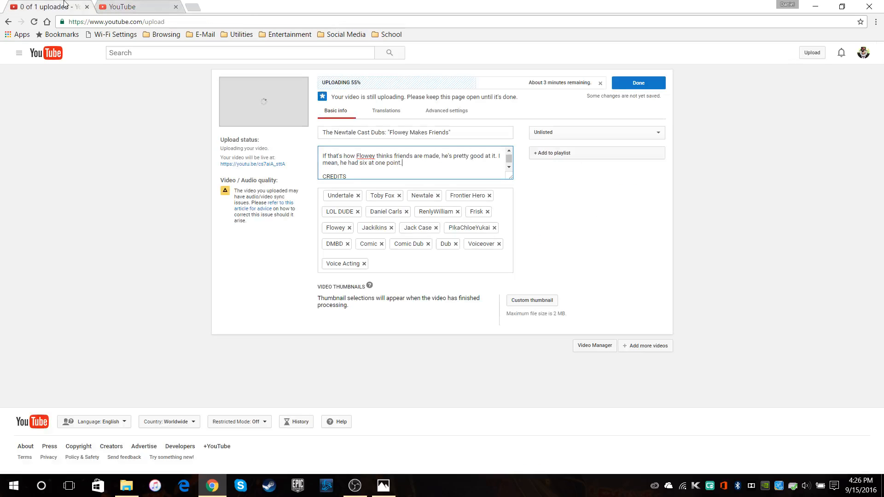
pyautogui.click(167, 11)
pyautogui.click(70, 4)
# Step: Play Emphasis on Scat from BattleBlock Theater in iTunes, turn the volume up, and switch to MiniPlayer
pyautogui.click(164, 480)
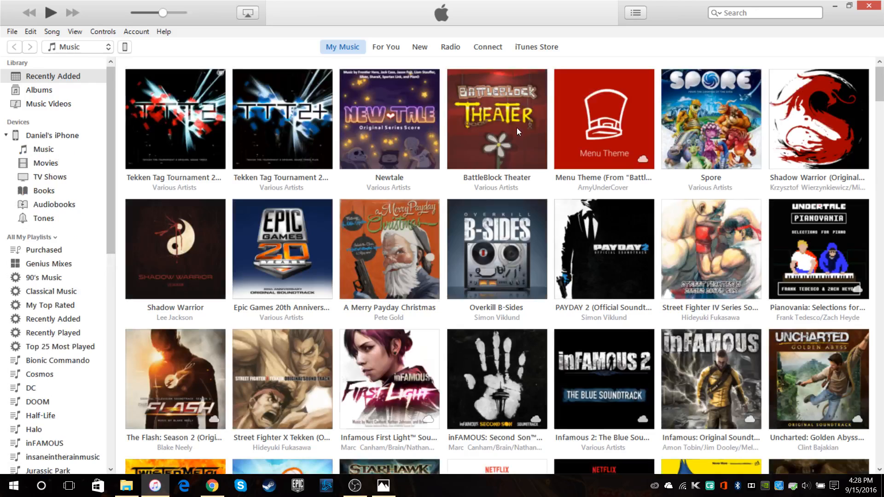
pyautogui.click(516, 127)
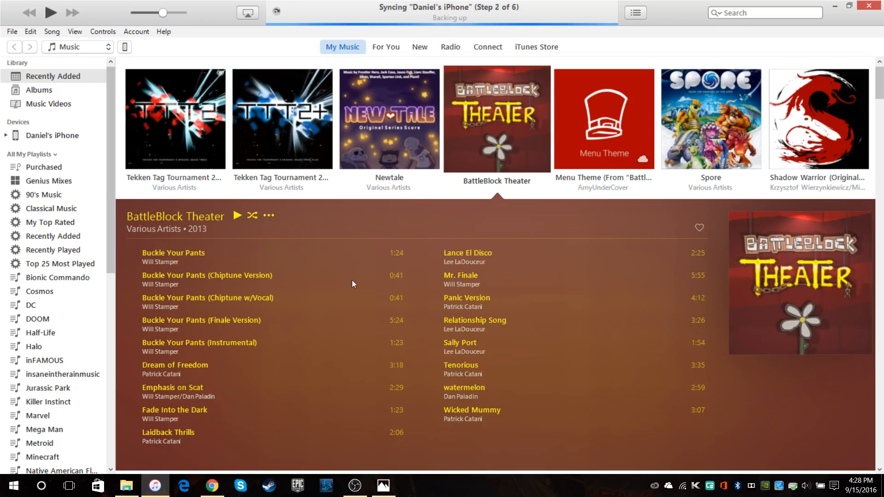
pyautogui.doubleClick(183, 396)
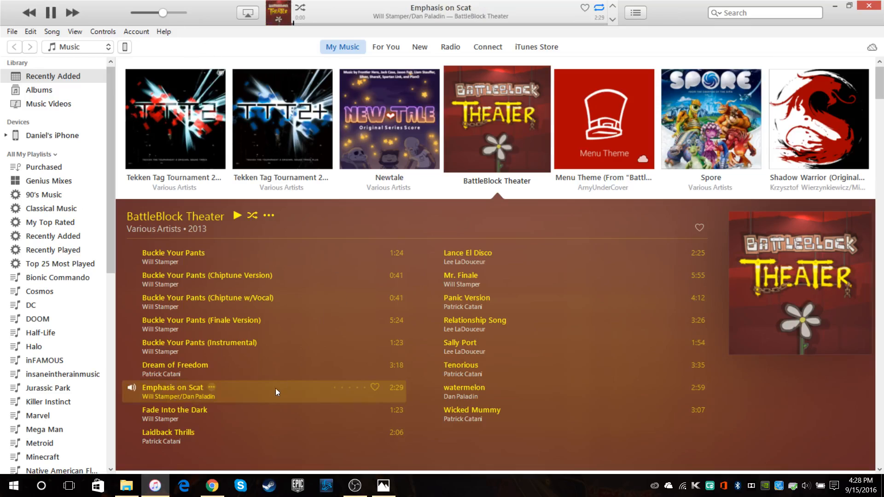
pyautogui.moveTo(163, 14); pyautogui.dragTo(178, 18)
pyautogui.click(834, 6)
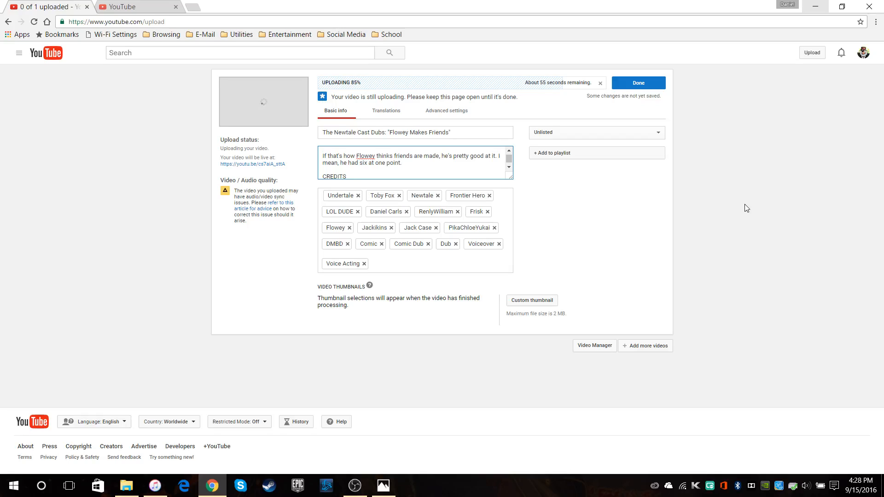
pyautogui.click(155, 485)
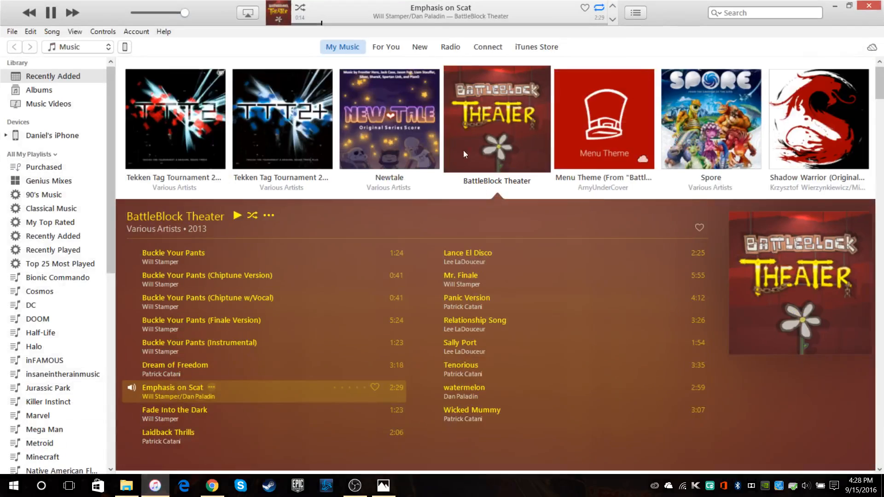
pyautogui.click(612, 6)
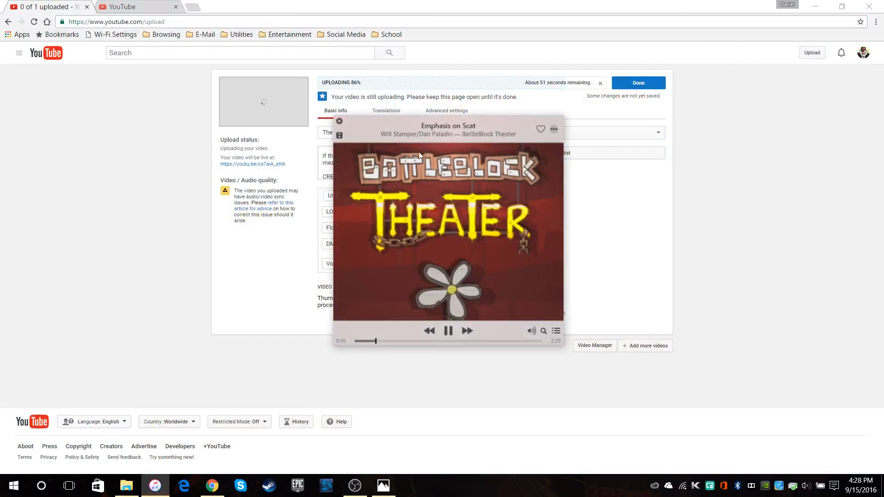
# Step: Close the Her Companion reference page and confirm leaving it
pyautogui.moveTo(465, 127); pyautogui.dragTo(180, 180)
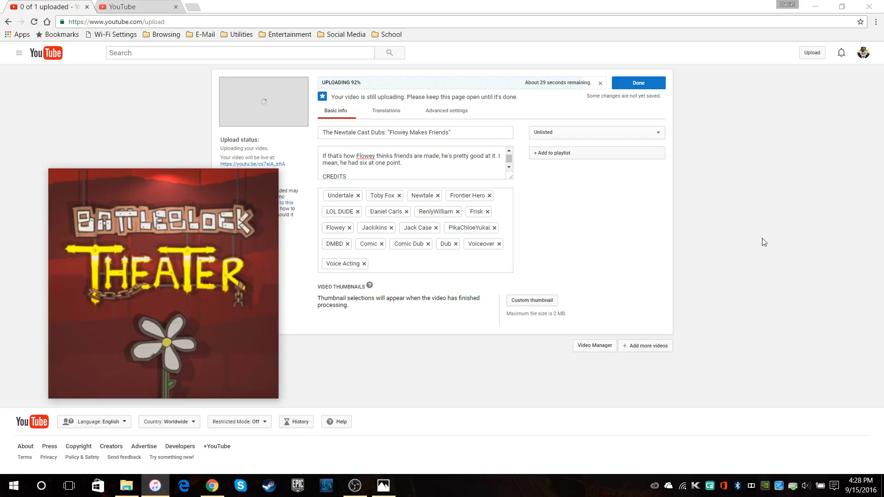
pyautogui.click(163, 6)
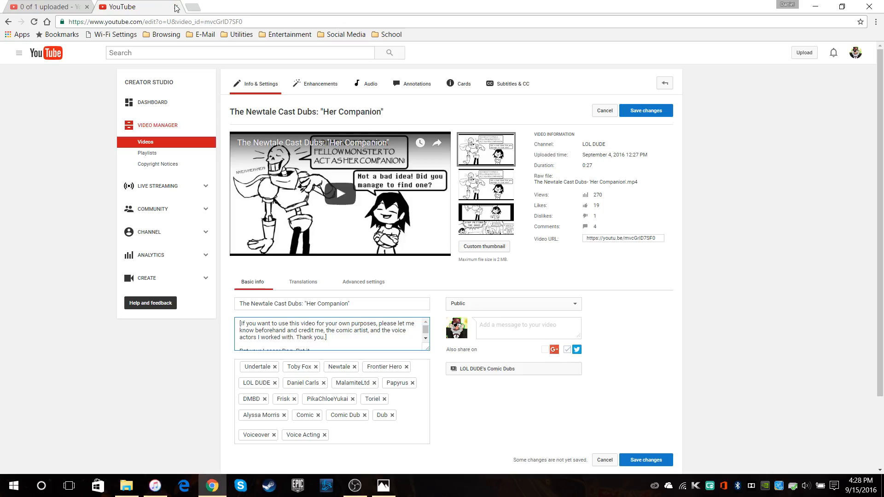
pyautogui.click(177, 7)
pyautogui.click(480, 81)
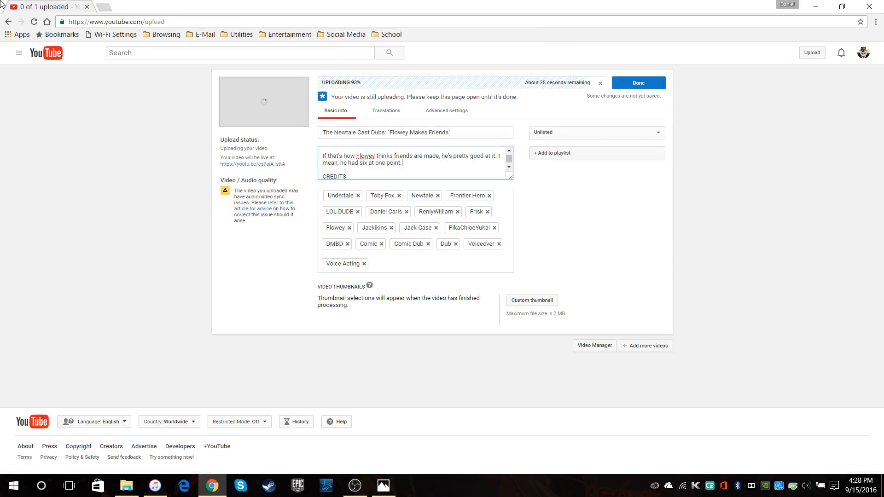
# Step: Move the iTunes MiniPlayer to the right side and turn the music down to about half volume
pyautogui.click(155, 486)
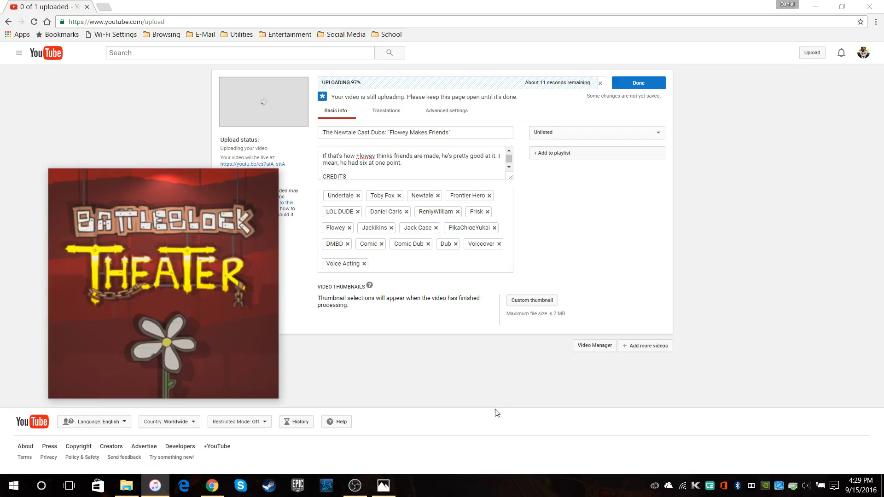
pyautogui.moveTo(134, 195); pyautogui.dragTo(735, 176)
pyautogui.click(837, 374)
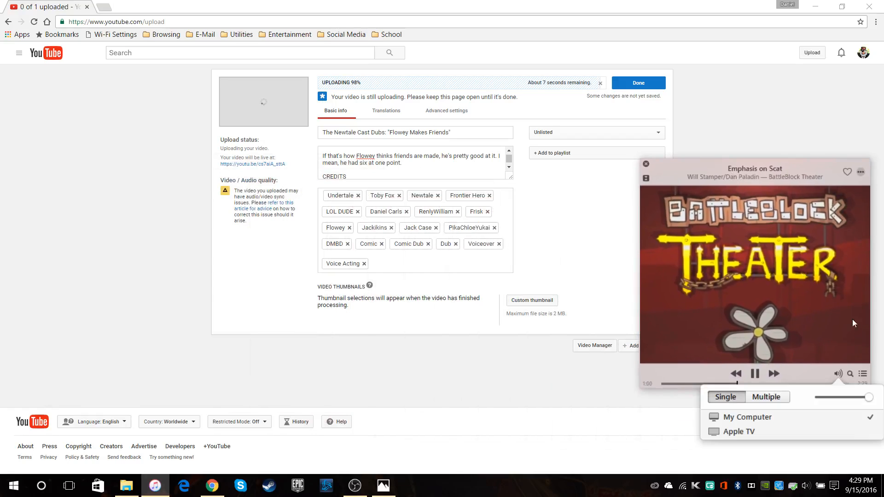
pyautogui.moveTo(869, 401); pyautogui.dragTo(842, 402)
pyautogui.click(835, 372)
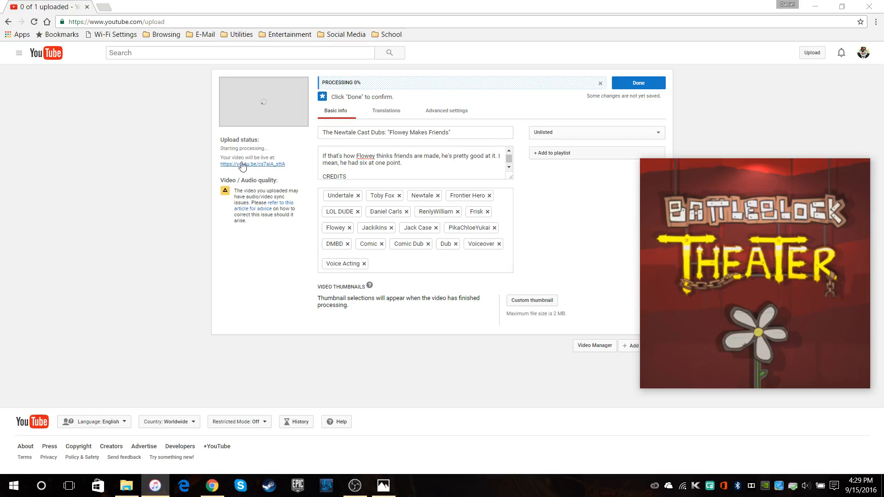
# Step: Raise the MiniPlayer's music volume back up while Flowey Makes Friends finishes processing
pyautogui.moveTo(701, 317)
pyautogui.moveTo(692, 169)
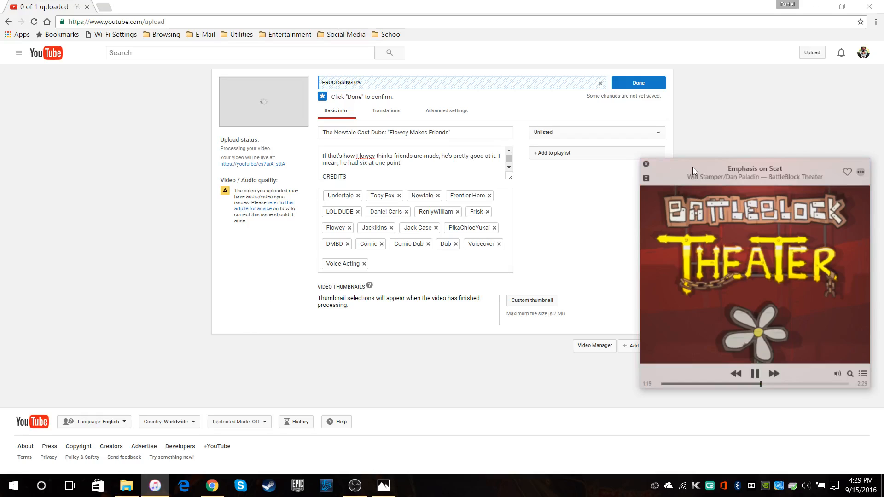
pyautogui.click(838, 376)
pyautogui.moveTo(843, 403); pyautogui.dragTo(869, 400)
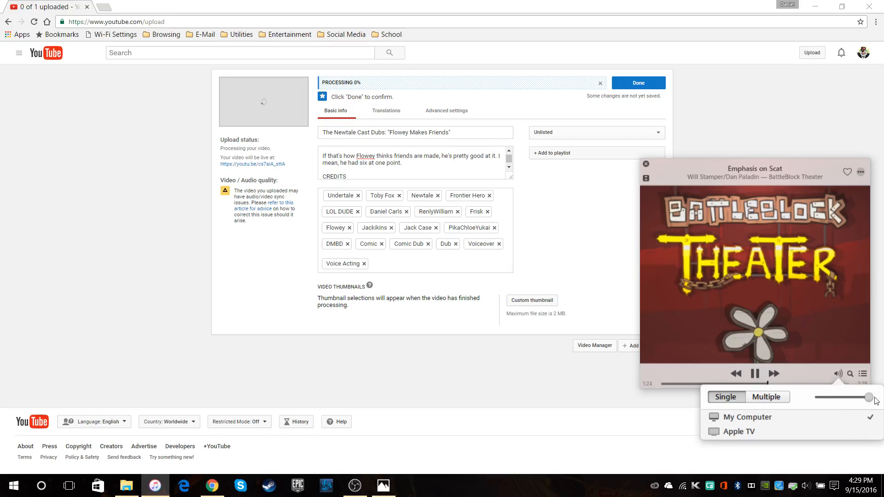
pyautogui.click(842, 374)
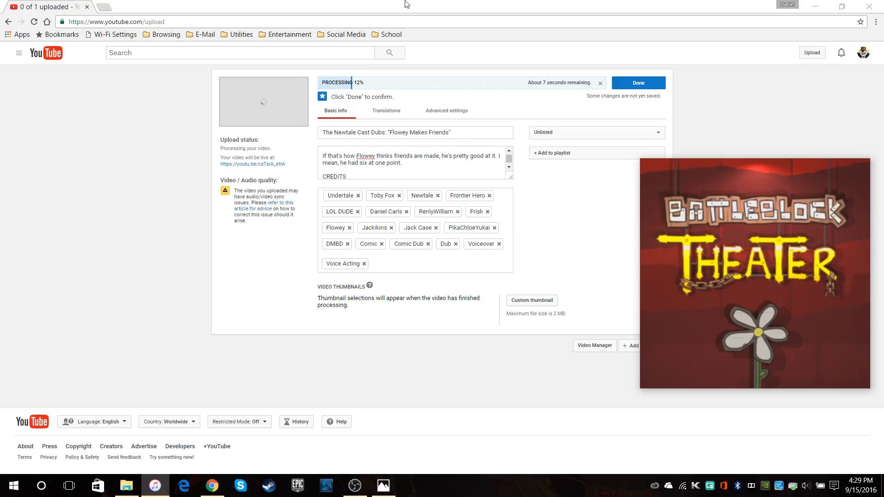
pyautogui.moveTo(731, 174)
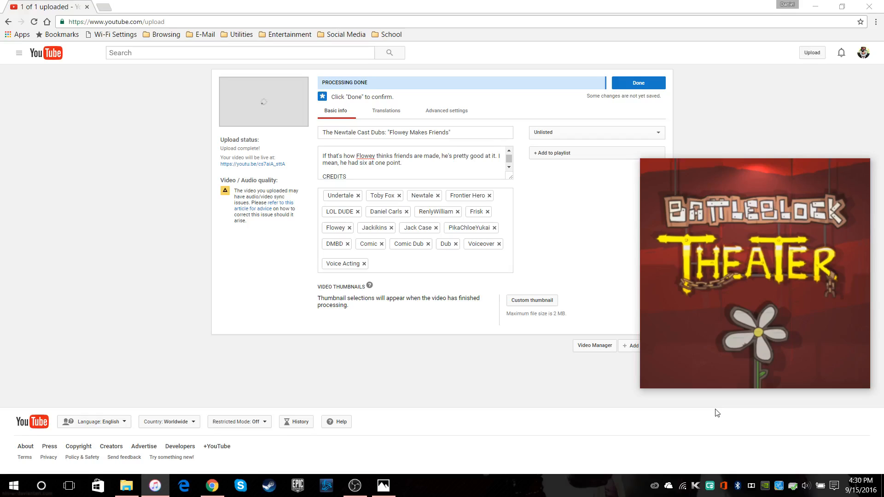
# Step: Pause the background music in the MiniPlayer and bring the upload page forward
pyautogui.moveTo(735, 341)
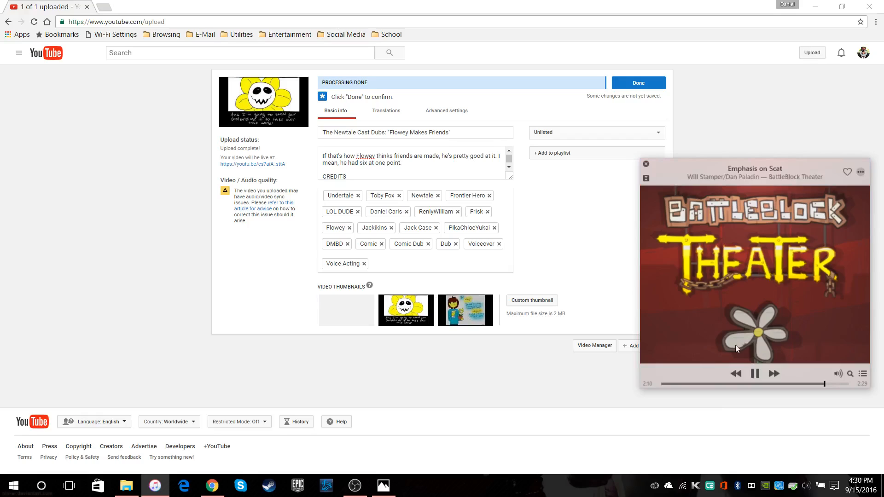
pyautogui.click(754, 373)
pyautogui.click(493, 385)
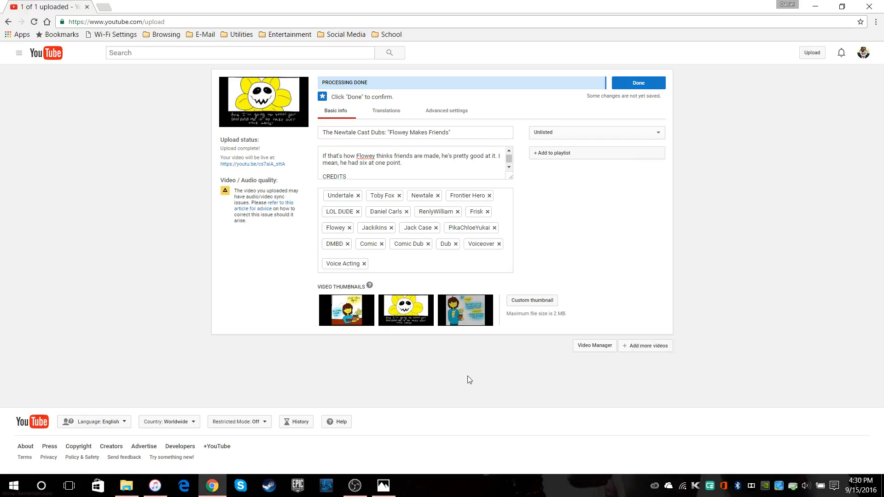
# Step: Set the first auto-generated frame as the video thumbnail and save the details with Done
pyautogui.click(344, 313)
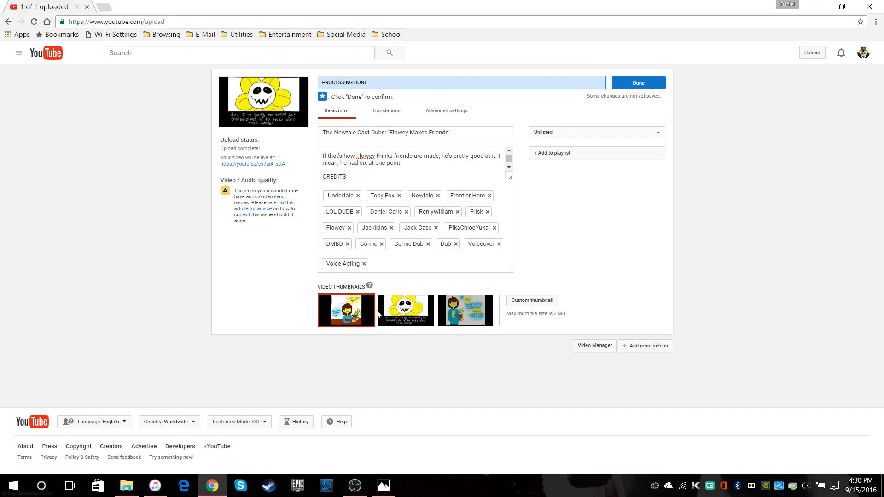
pyautogui.moveTo(485, 311)
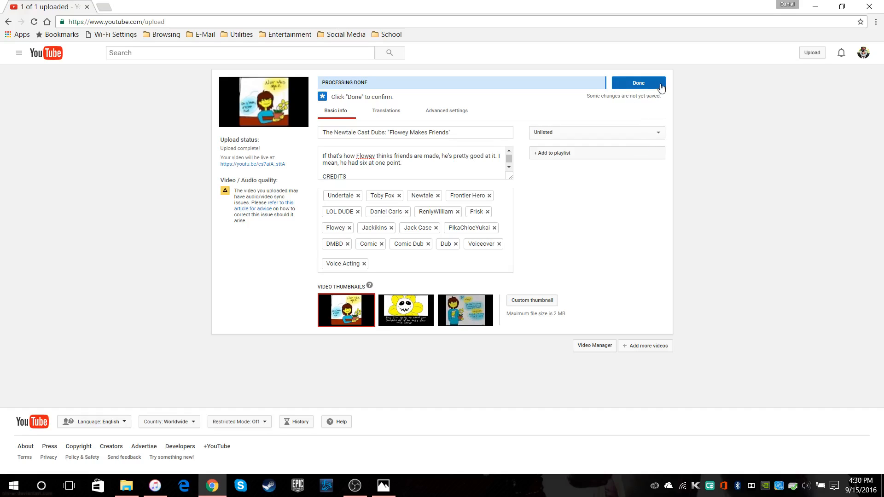
pyautogui.click(661, 88)
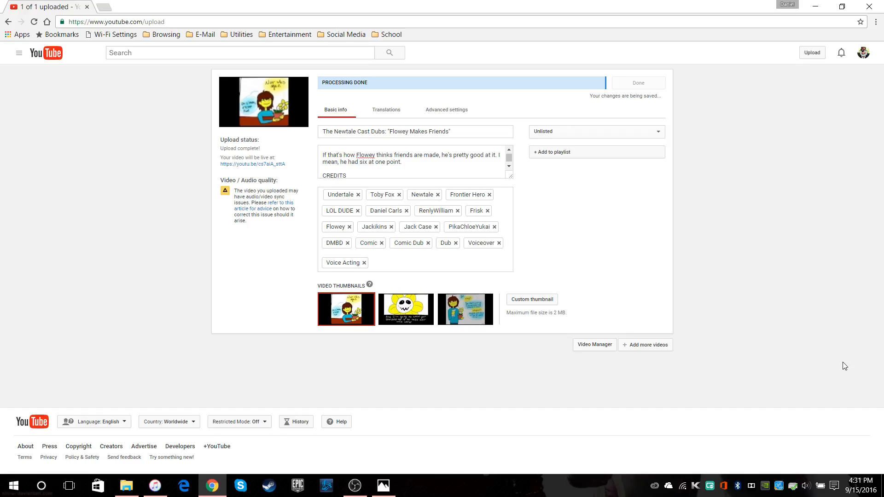
# Step: Open Video Manager in a new tab and go to the list of uploaded videos
pyautogui.rightClick(590, 348)
pyautogui.click(617, 357)
pyautogui.click(118, 6)
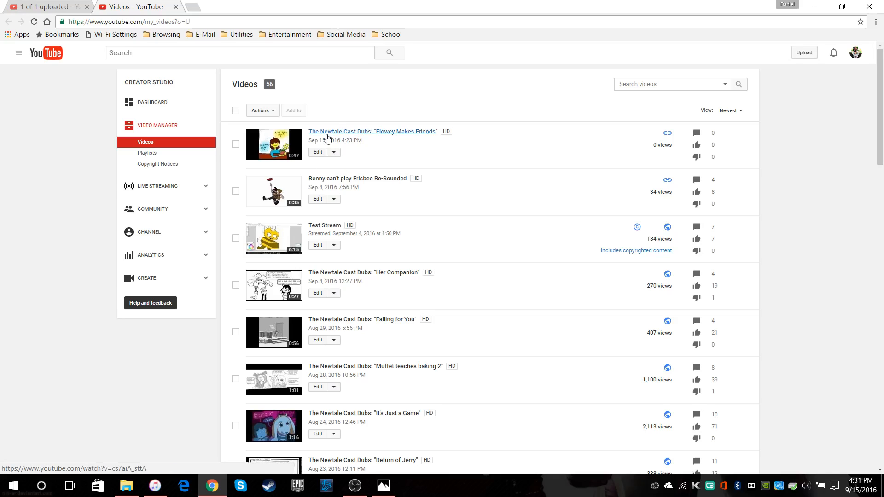
pyautogui.click(72, 5)
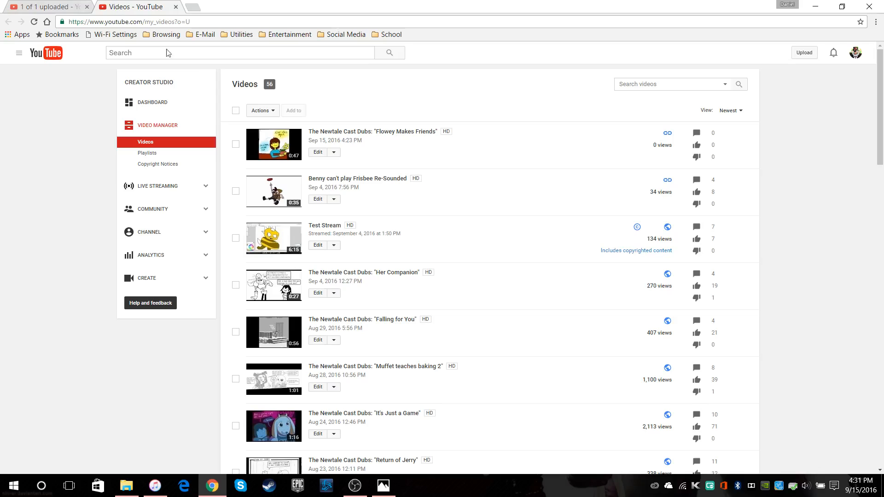
pyautogui.click(115, 7)
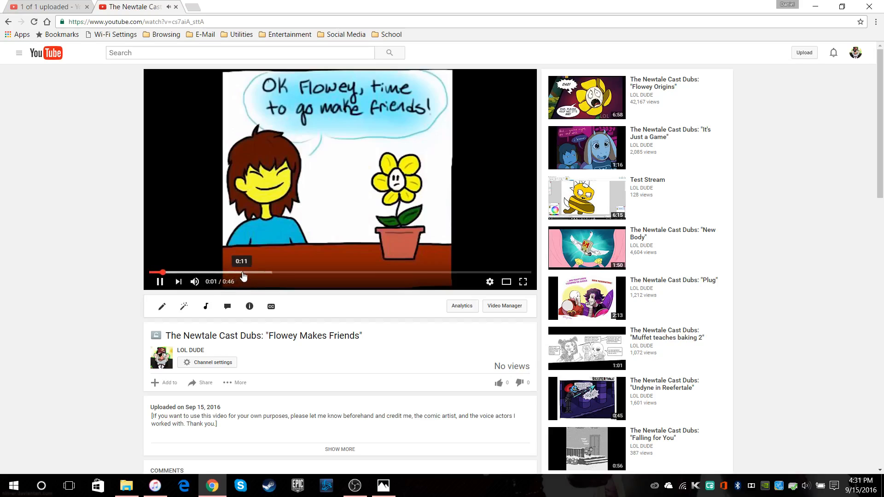
# Step: Skim the video via the seek bar from about 0:12 through 0:37 to the closing shot
pyautogui.click(248, 273)
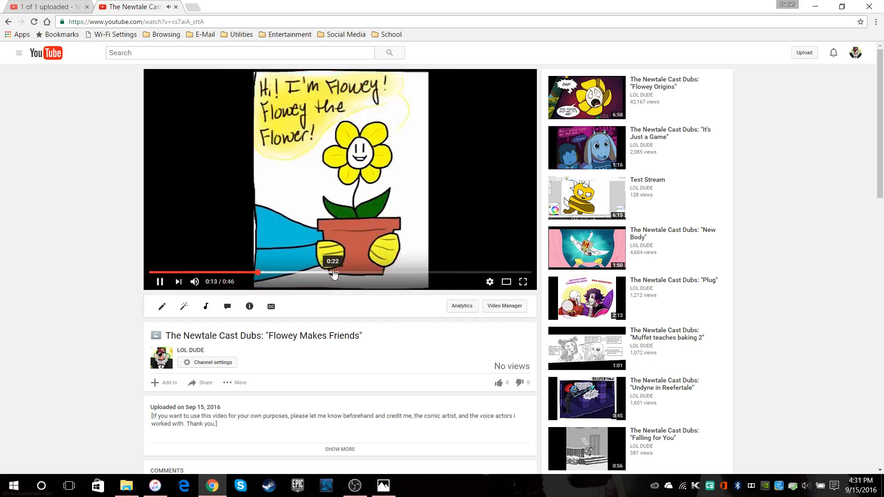
pyautogui.click(344, 272)
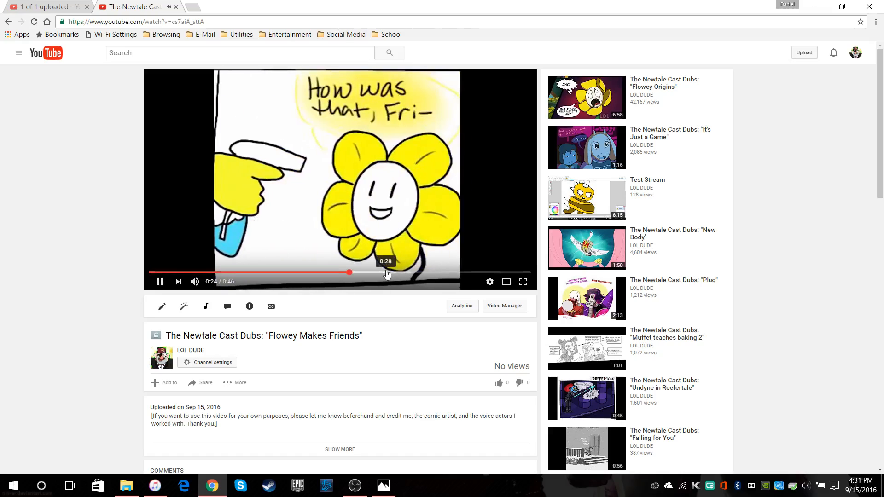
pyautogui.click(319, 272)
pyautogui.click(417, 272)
pyautogui.click(455, 272)
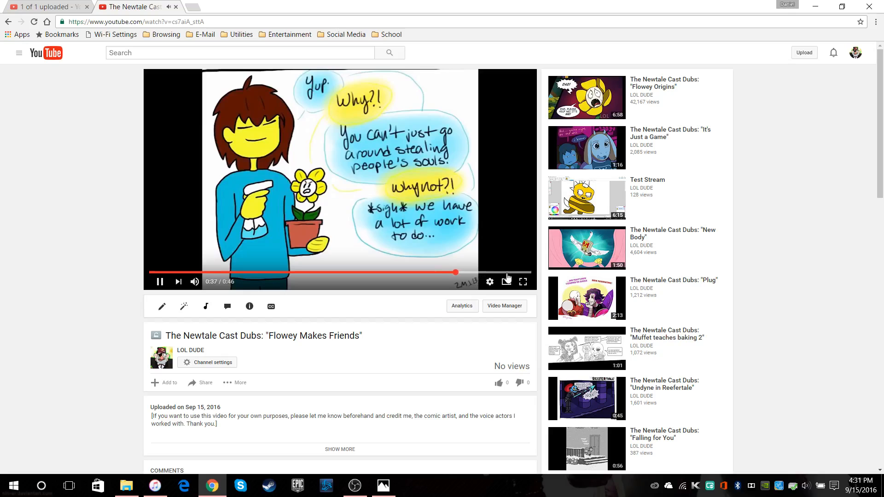
pyautogui.click(497, 273)
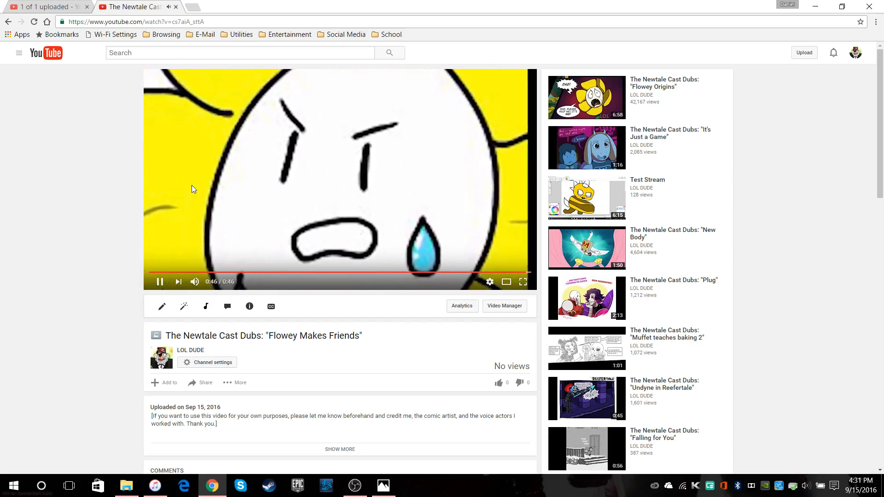
# Step: Close the upload page and confirm leaving it
pyautogui.click(79, 6)
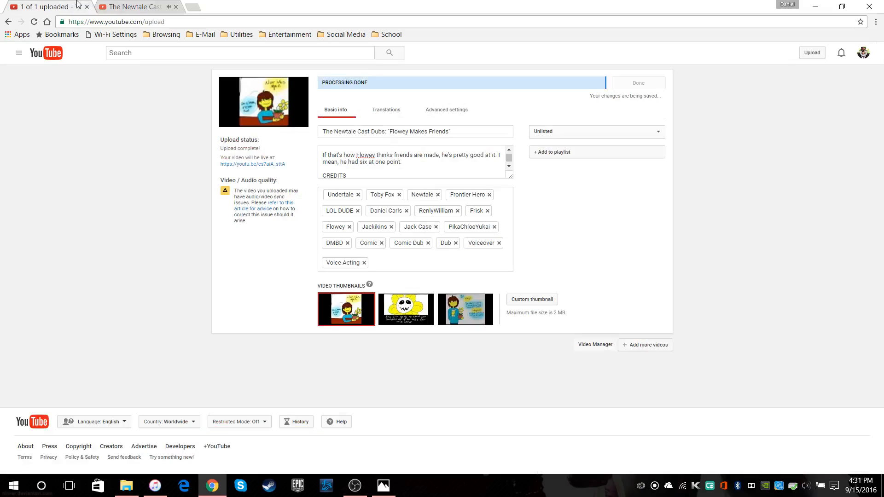
pyautogui.click(87, 6)
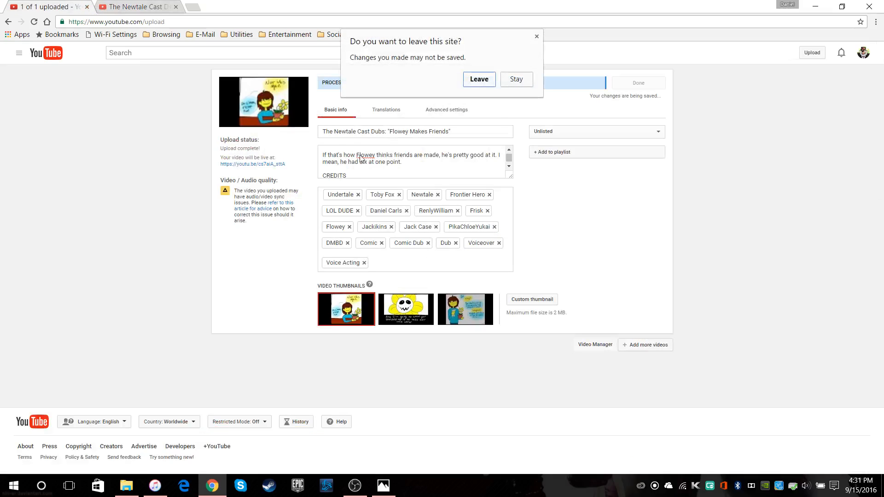
pyautogui.click(479, 79)
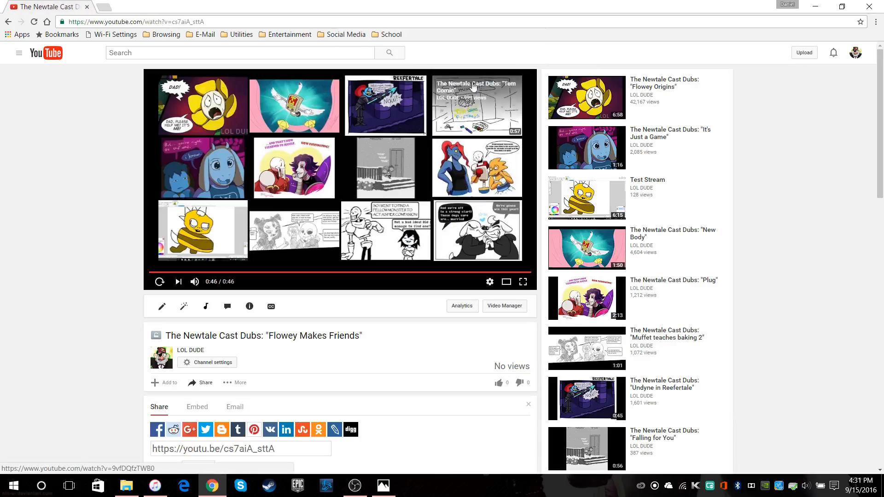
# Step: Dismiss the Share panel, replay the video, and pause it at the start
pyautogui.click(528, 404)
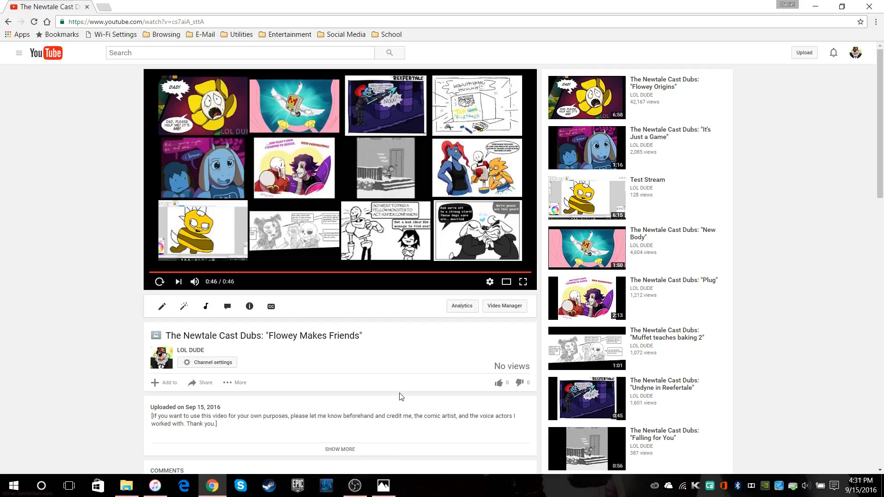
pyautogui.click(159, 282)
pyautogui.click(156, 282)
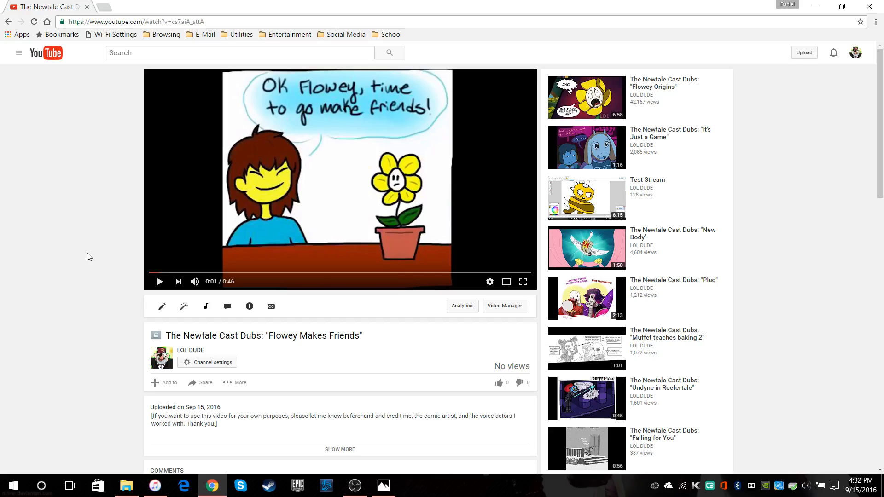
pyautogui.moveTo(356, 488)
pyautogui.scroll(-8, 253, 250)
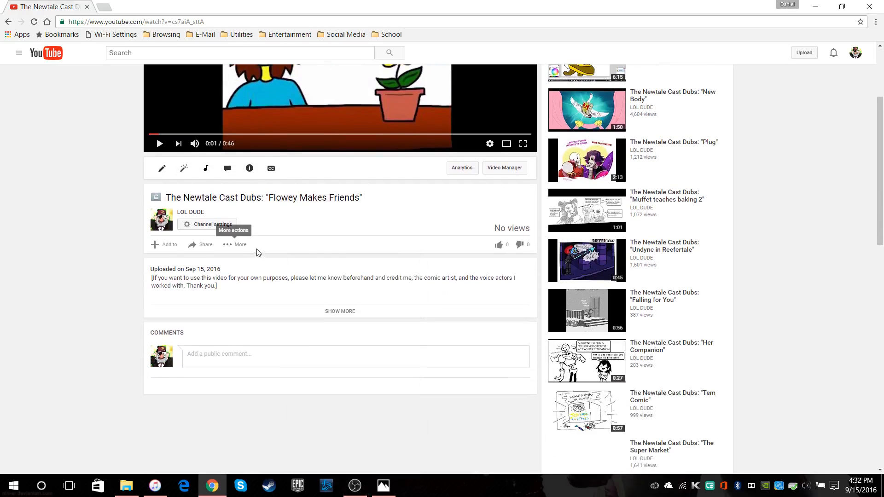
pyautogui.scroll(-3, 325, 230)
pyautogui.scroll(11, 325, 230)
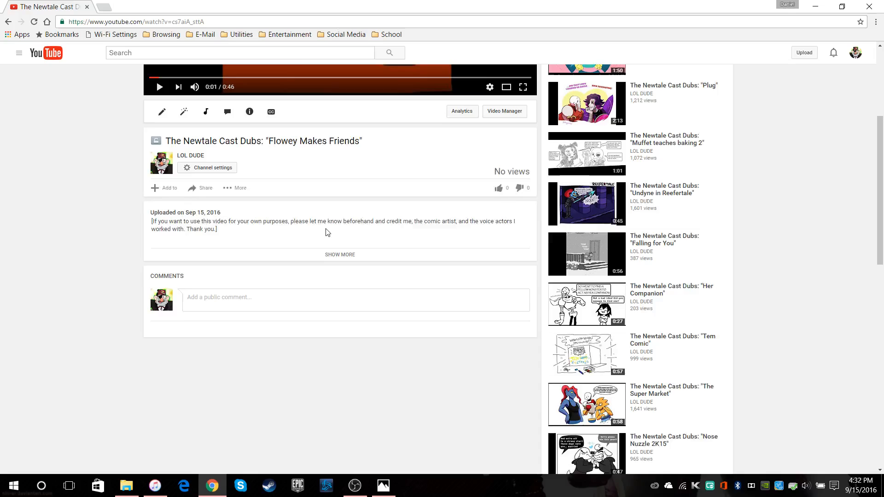